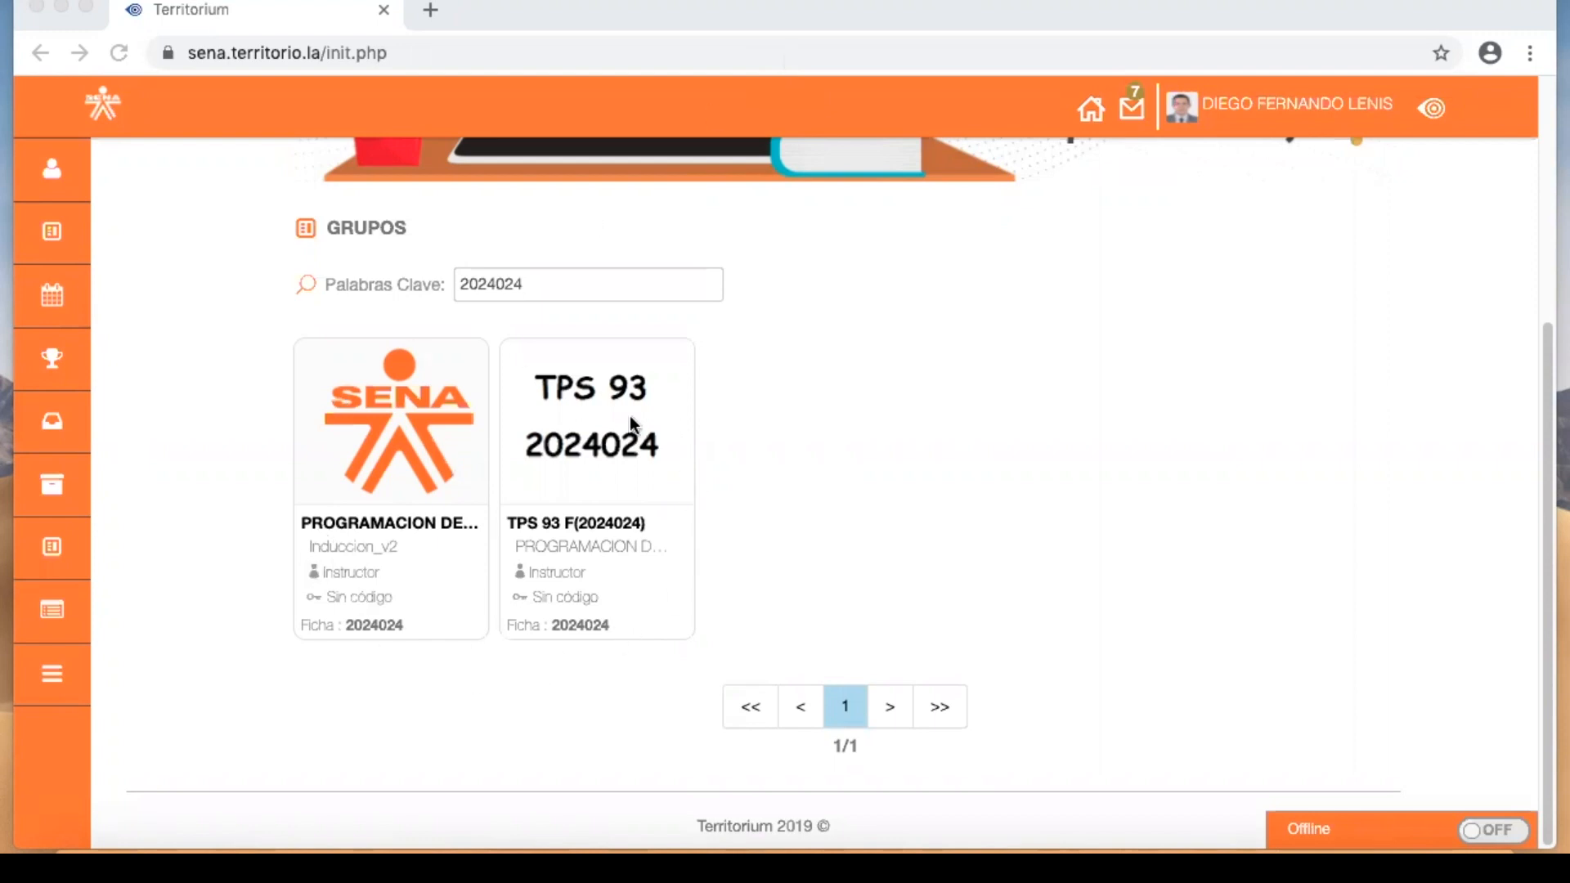
left_click(741, 531)
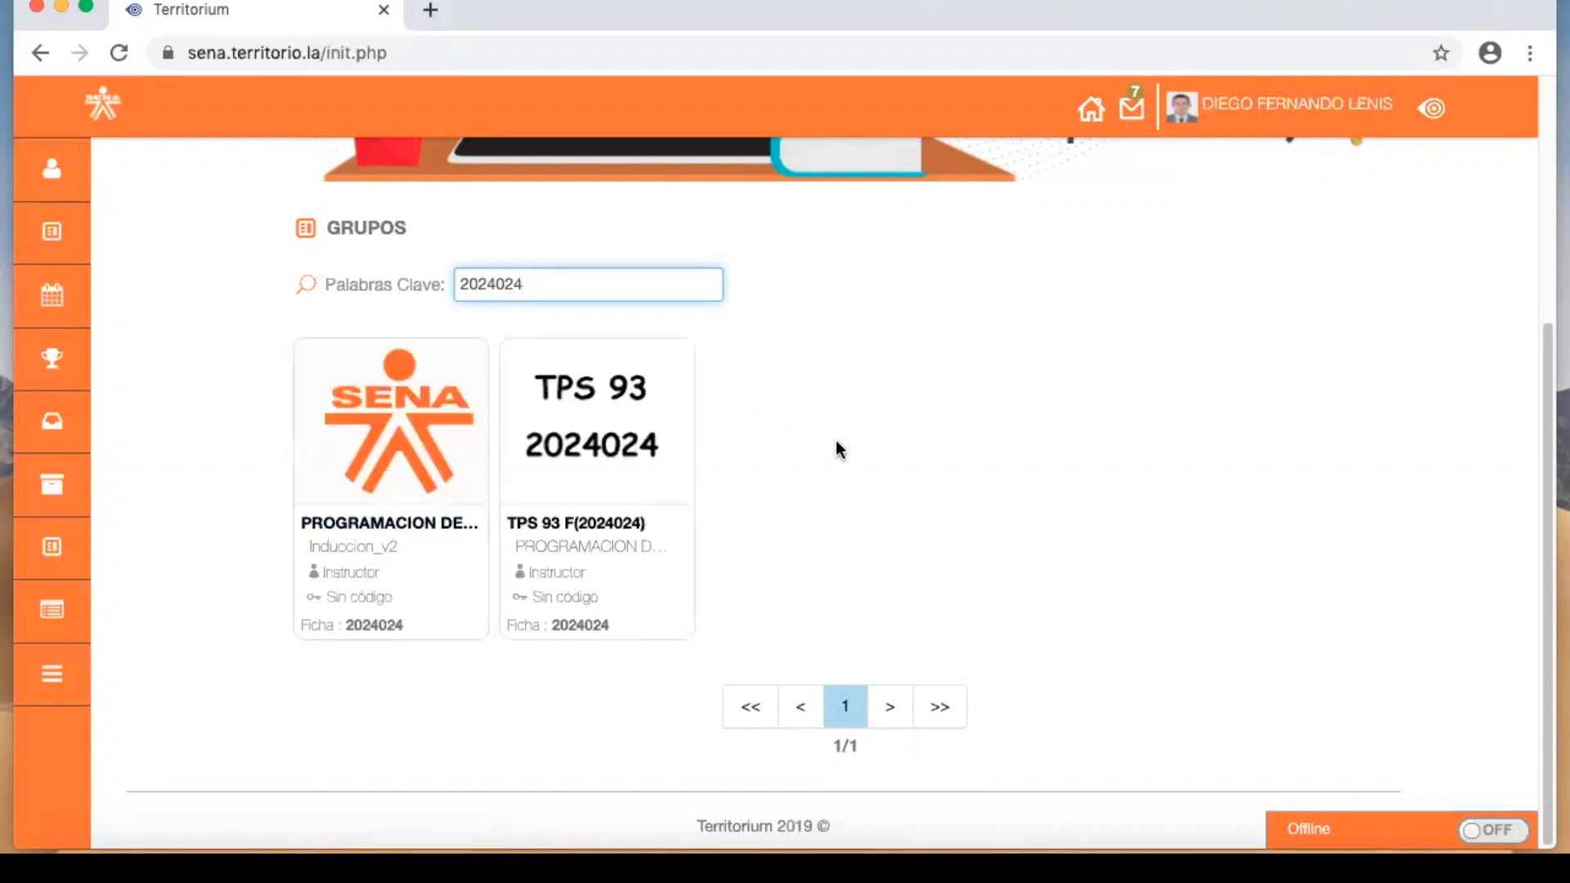
key("super+a")
key("BackSpace")
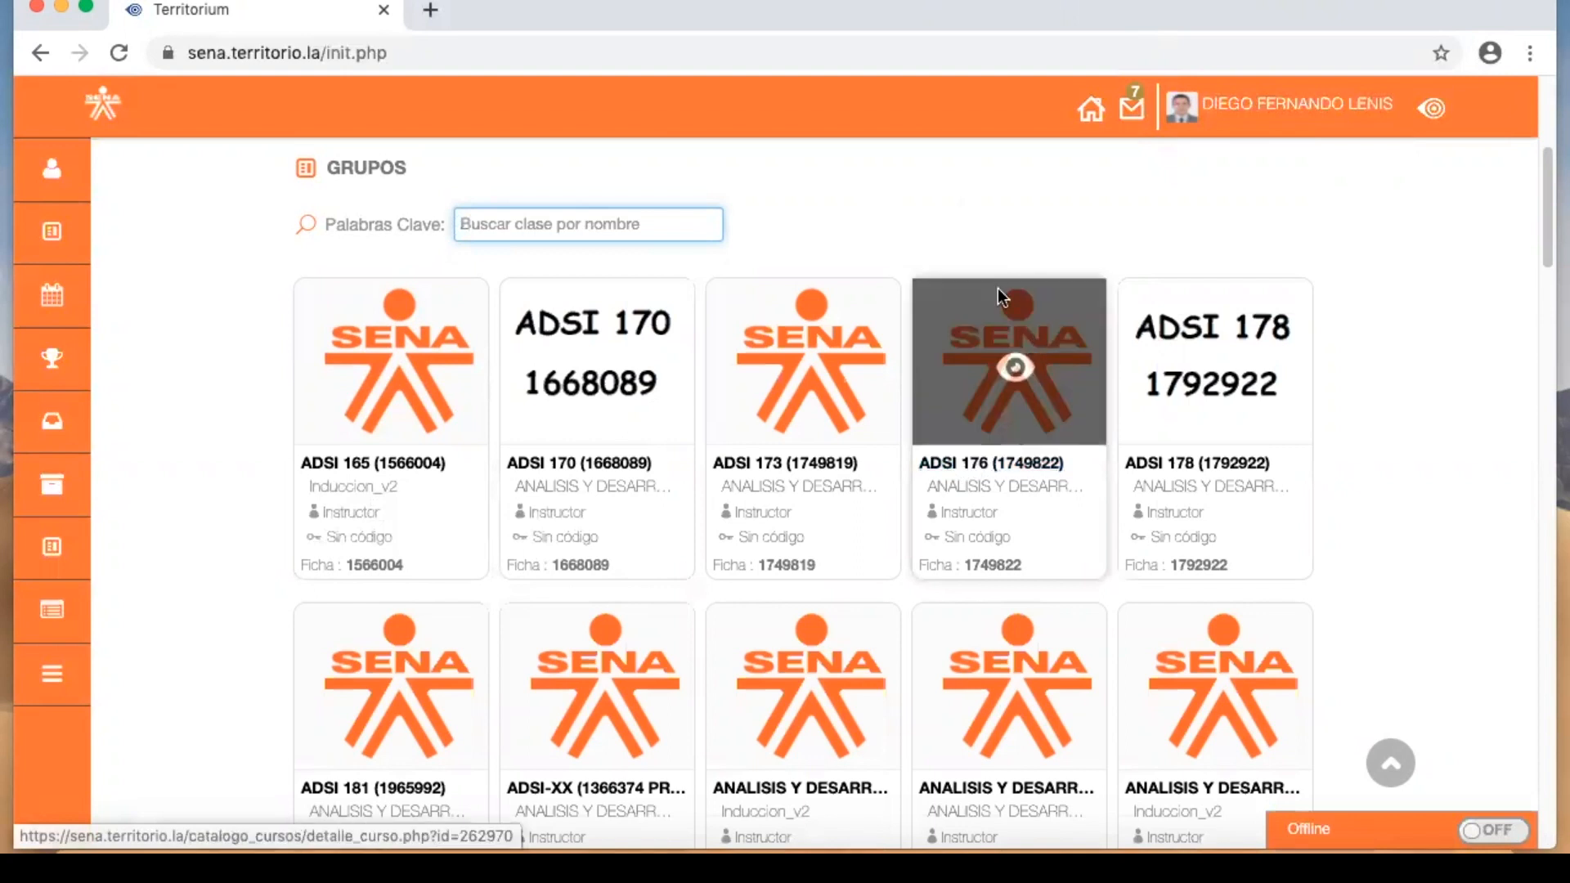
left_click(949, 466)
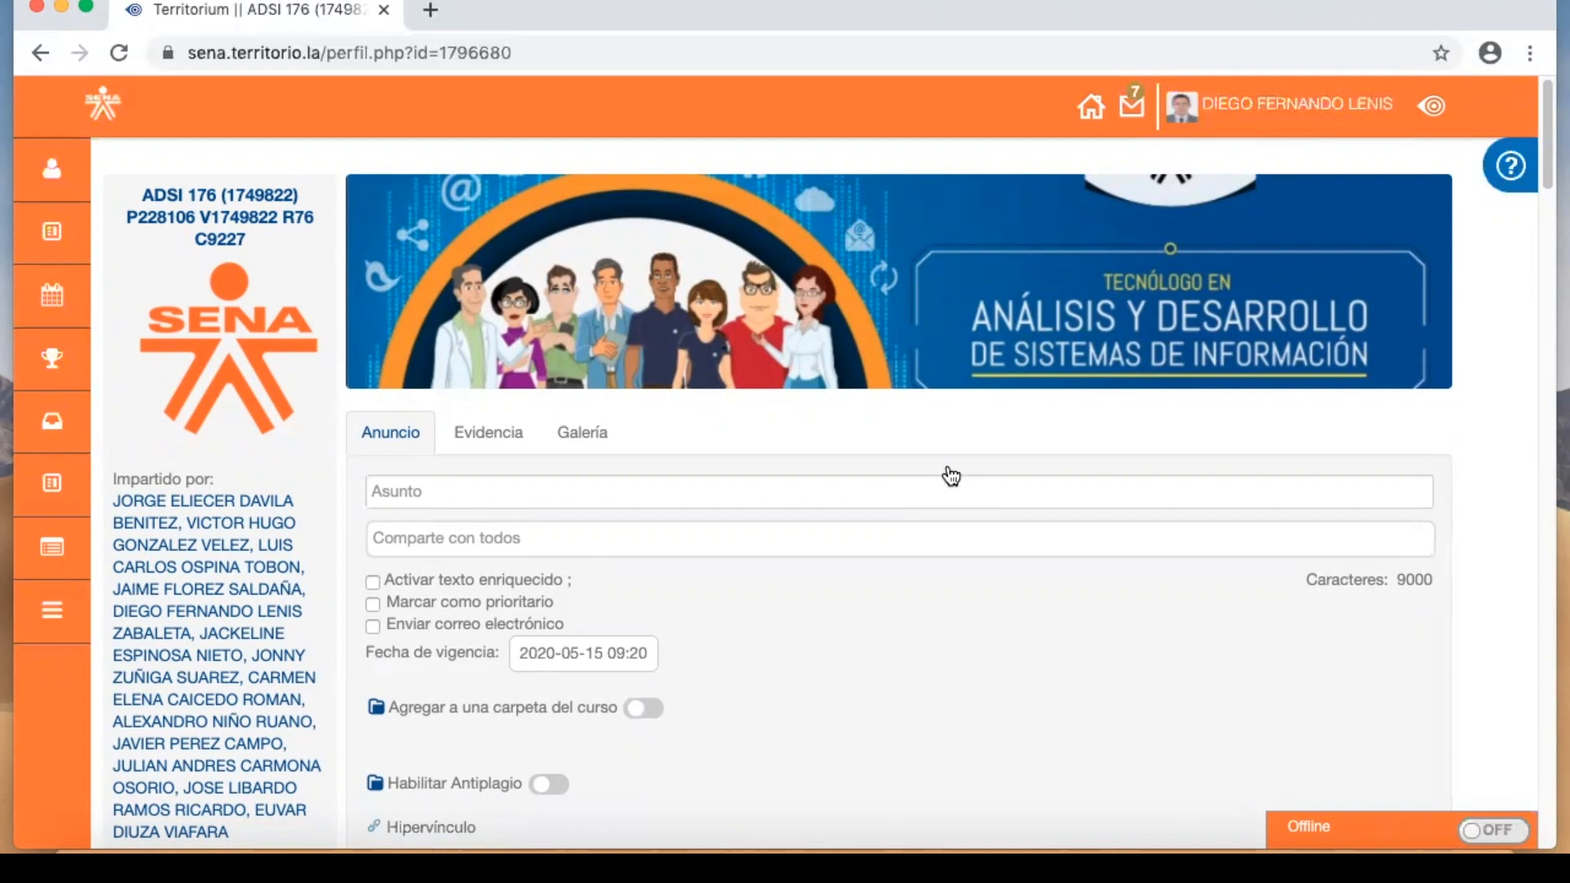
- Open the group's course content, dismiss the translation prompt and enter the PROYECTO folder
scroll(950, 475, "down", 6)
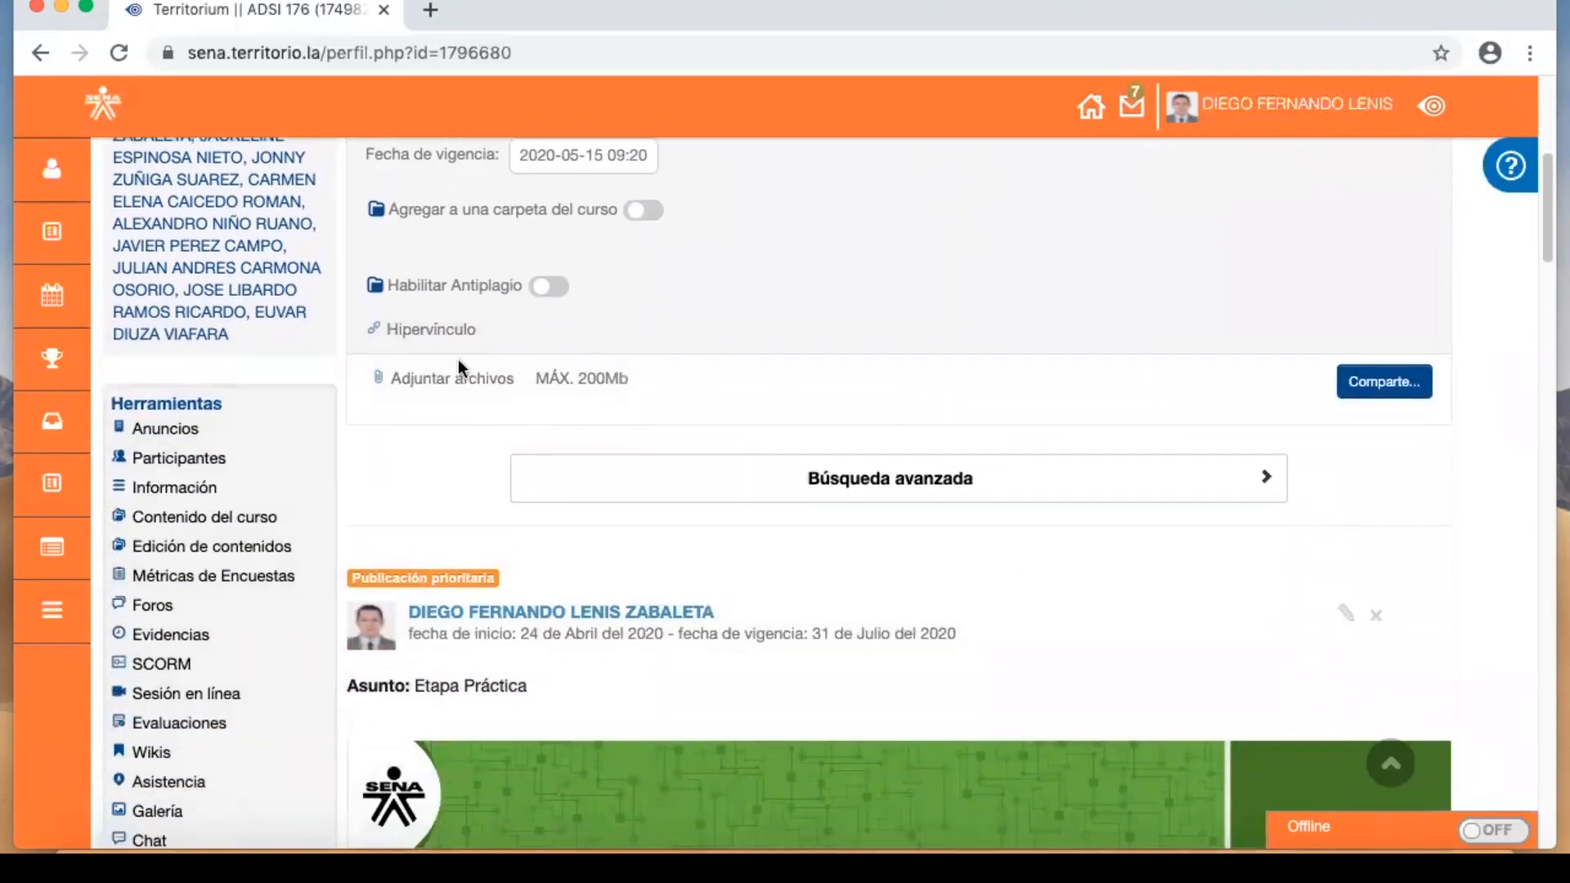
left_click(230, 556)
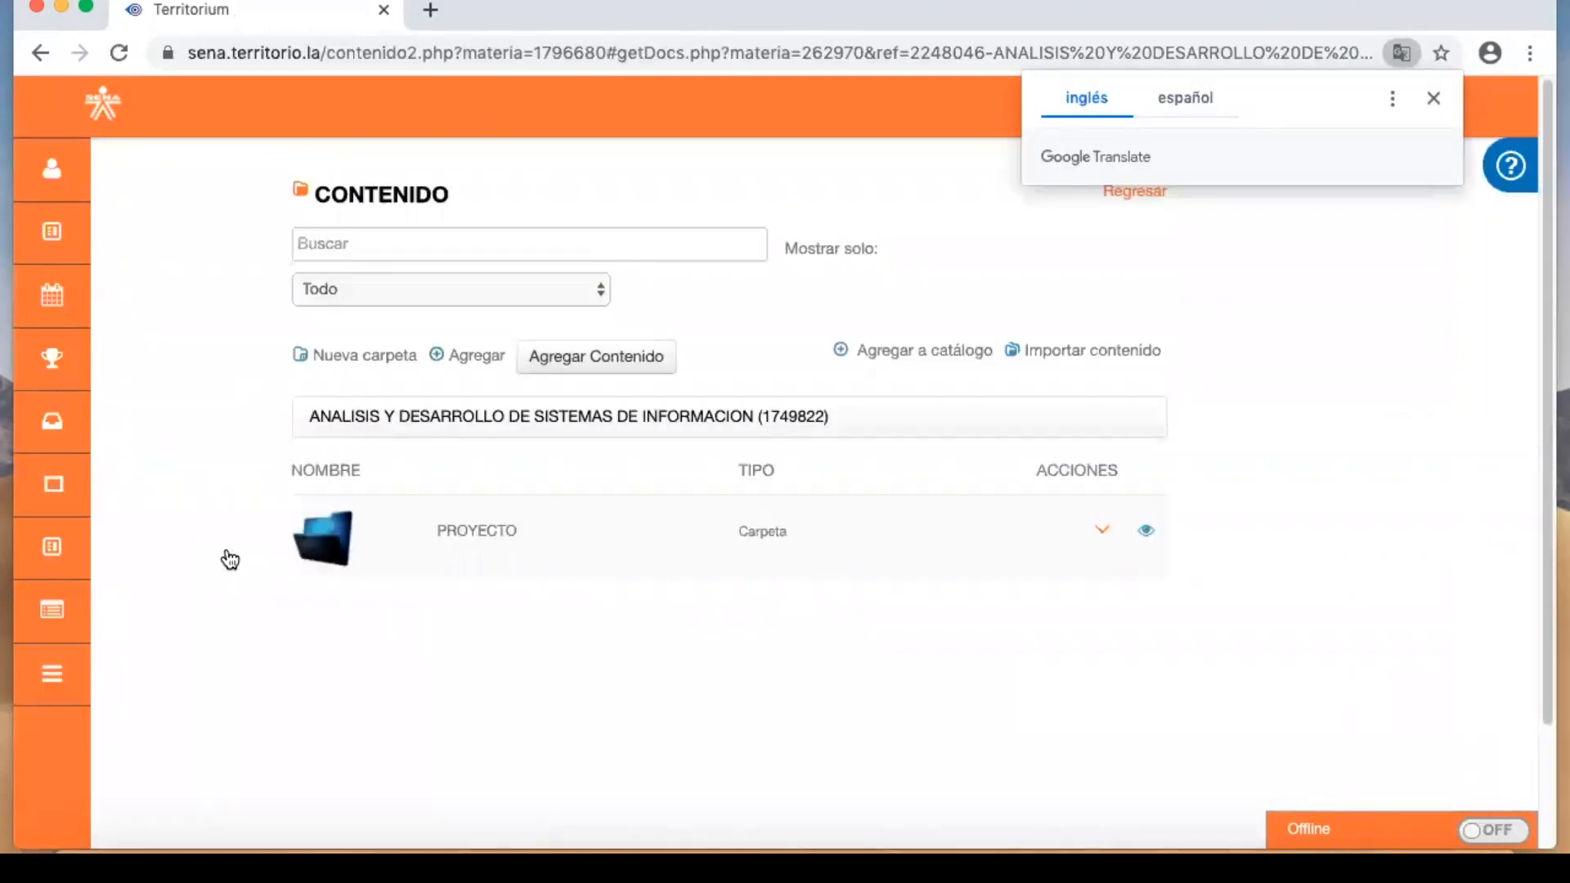
left_click(1433, 98)
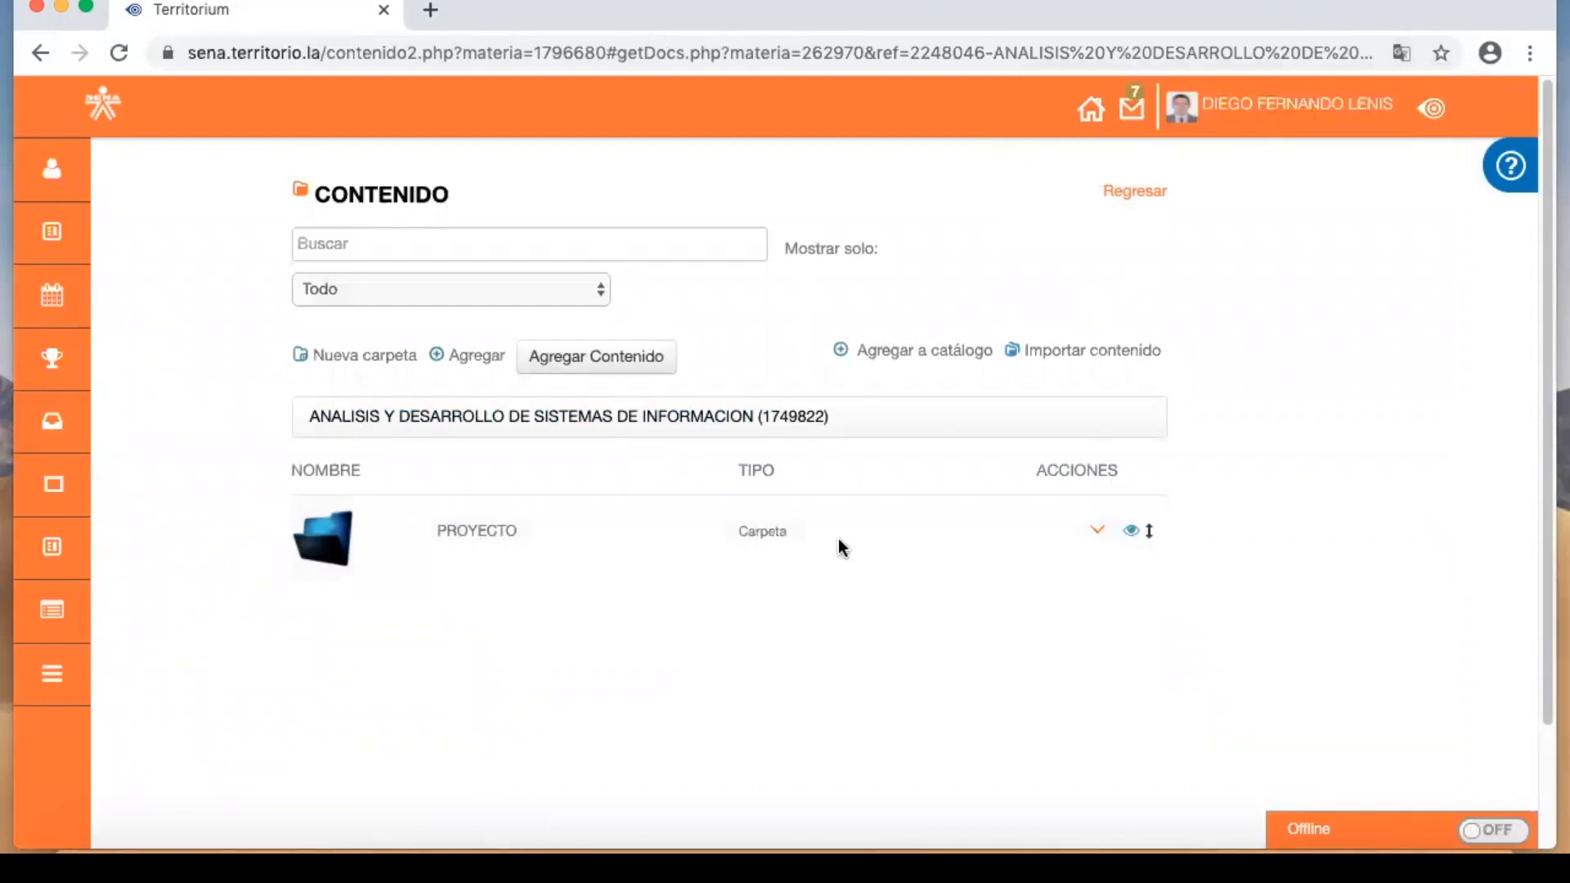
left_click(473, 539)
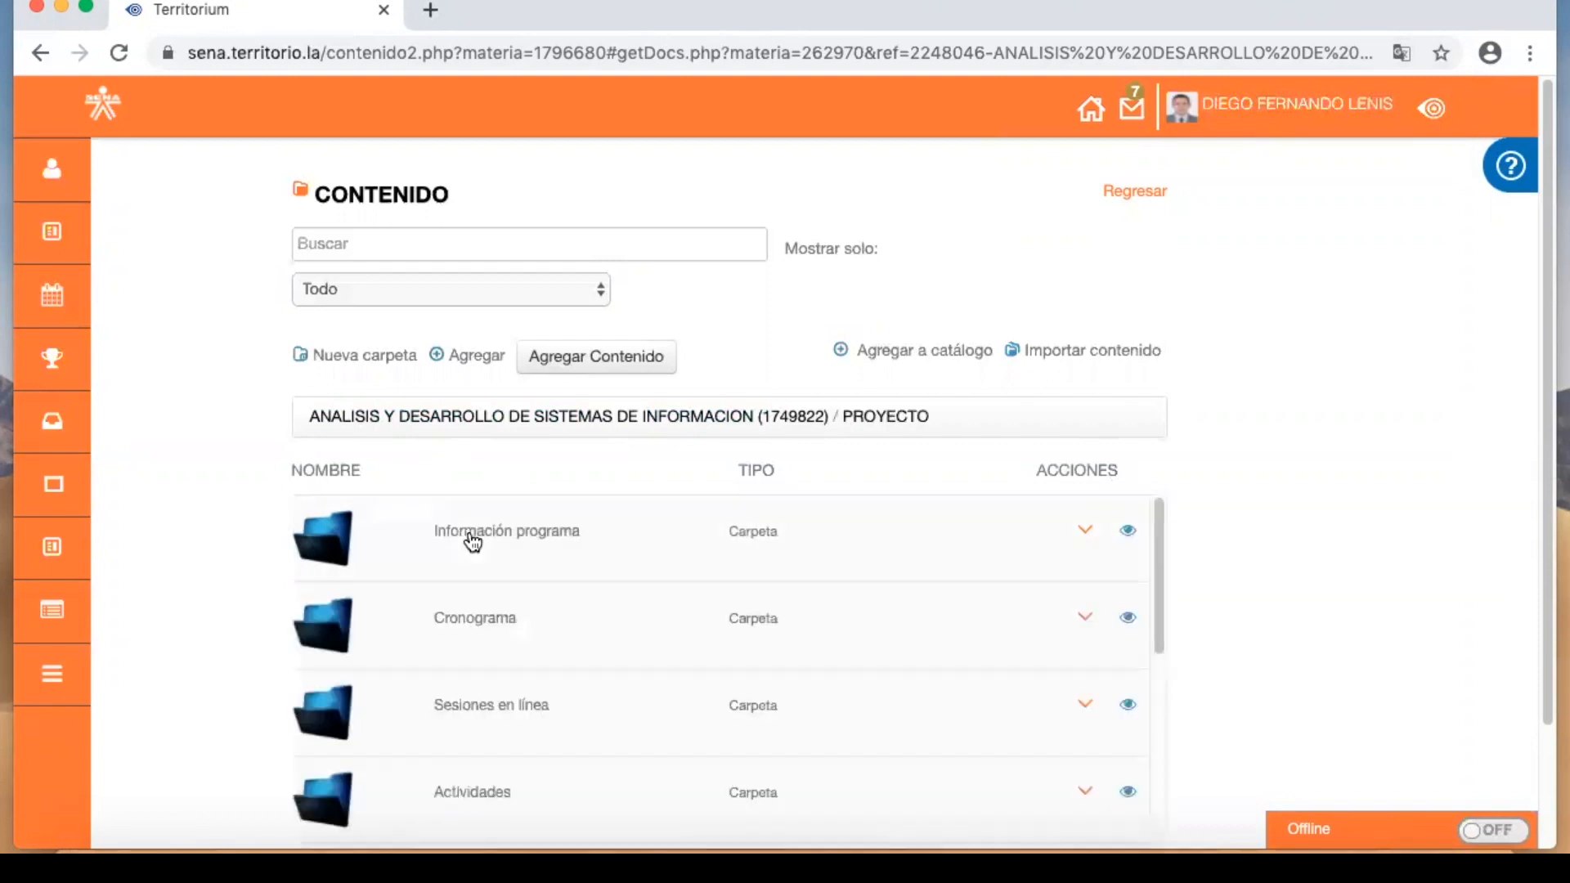
- Look through the subfolders inside the PROYECTO folder, from Información programa down to the support resources
scroll(1287, 522, "down", 3)
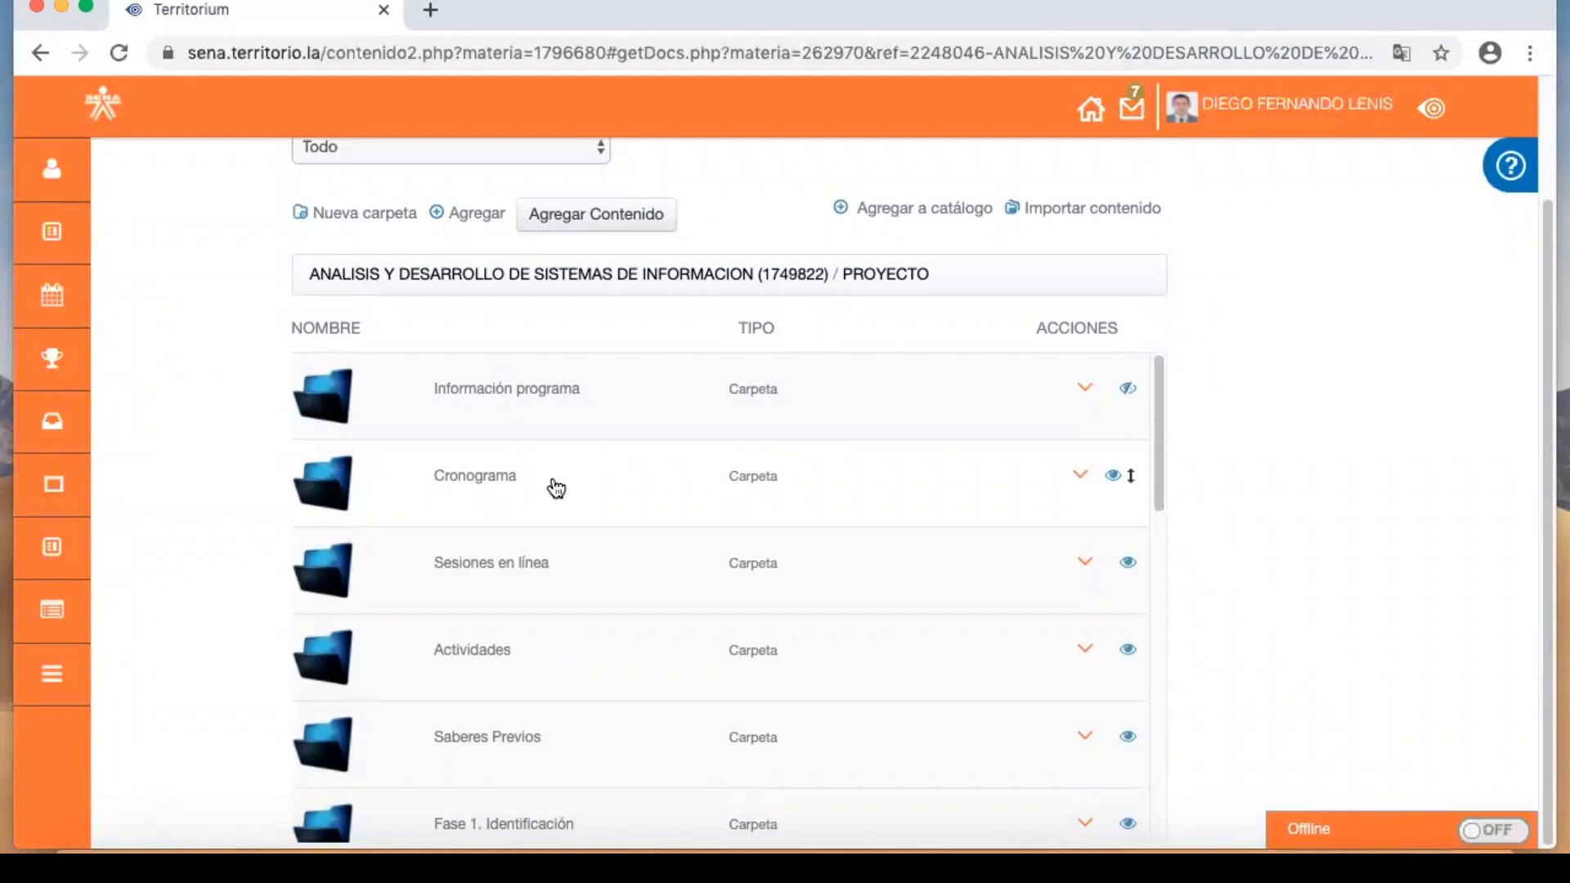
scroll(556, 488, "down", 8)
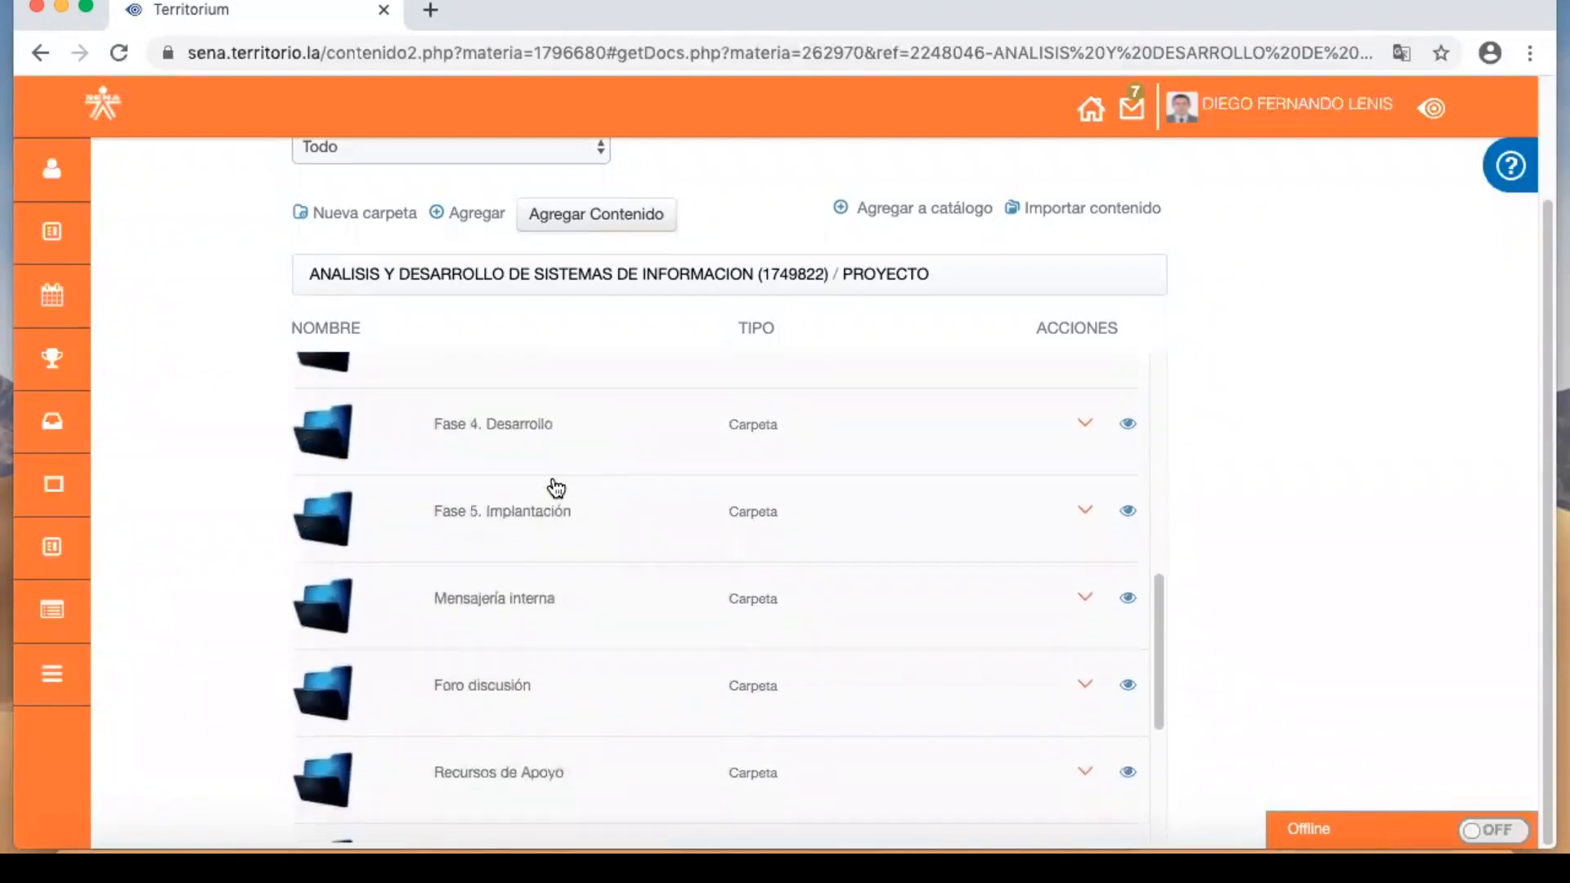
scroll(556, 488, "down", 1)
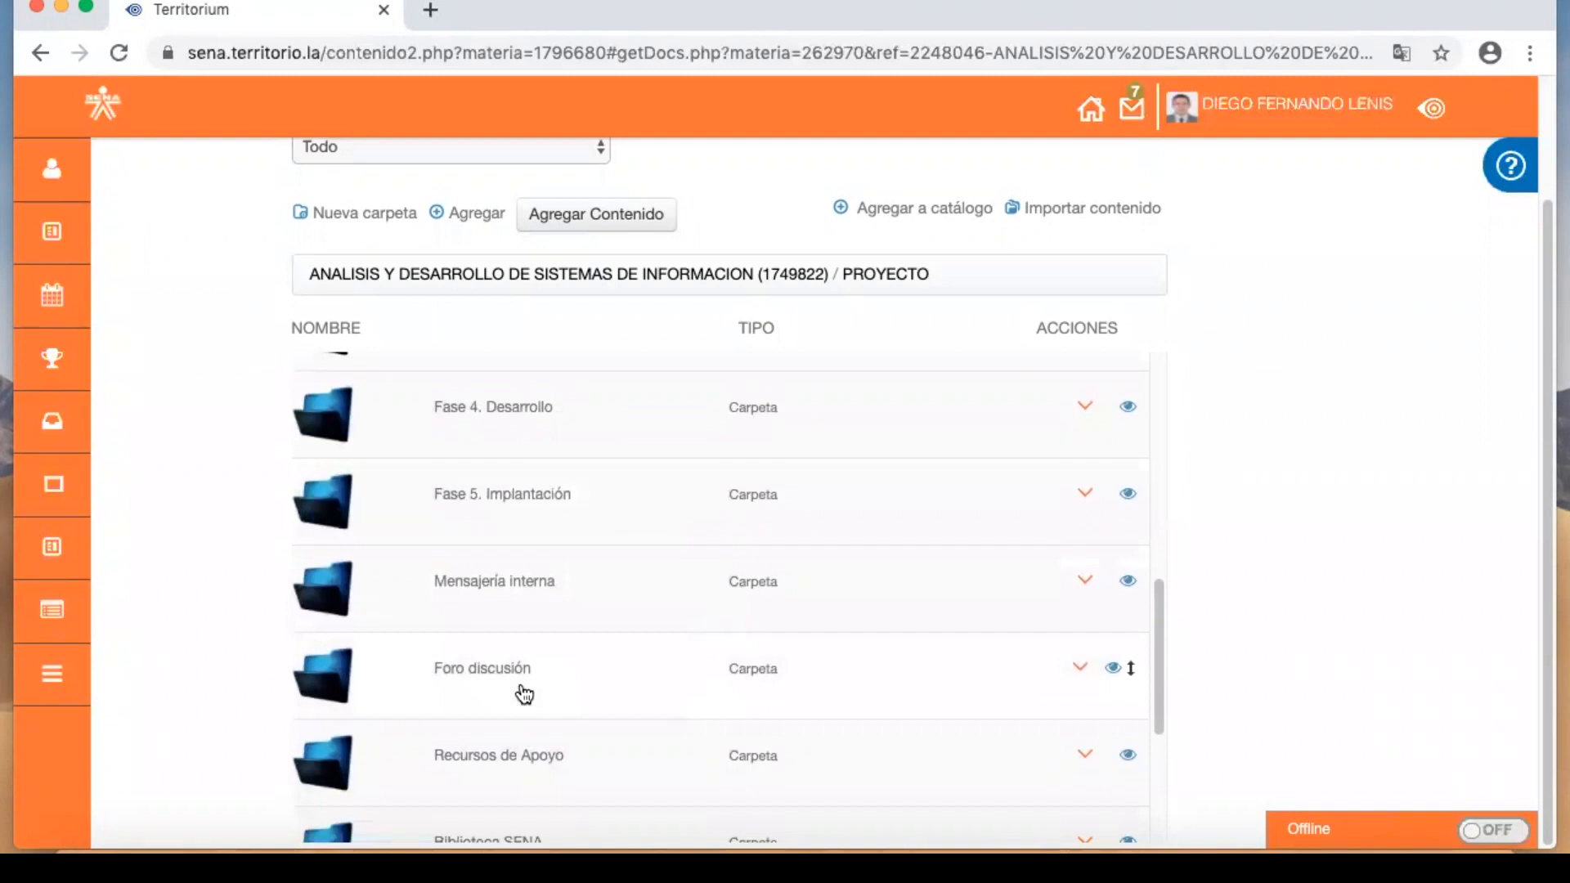
scroll(540, 687, "down", 3)
scroll(544, 685, "down", 1)
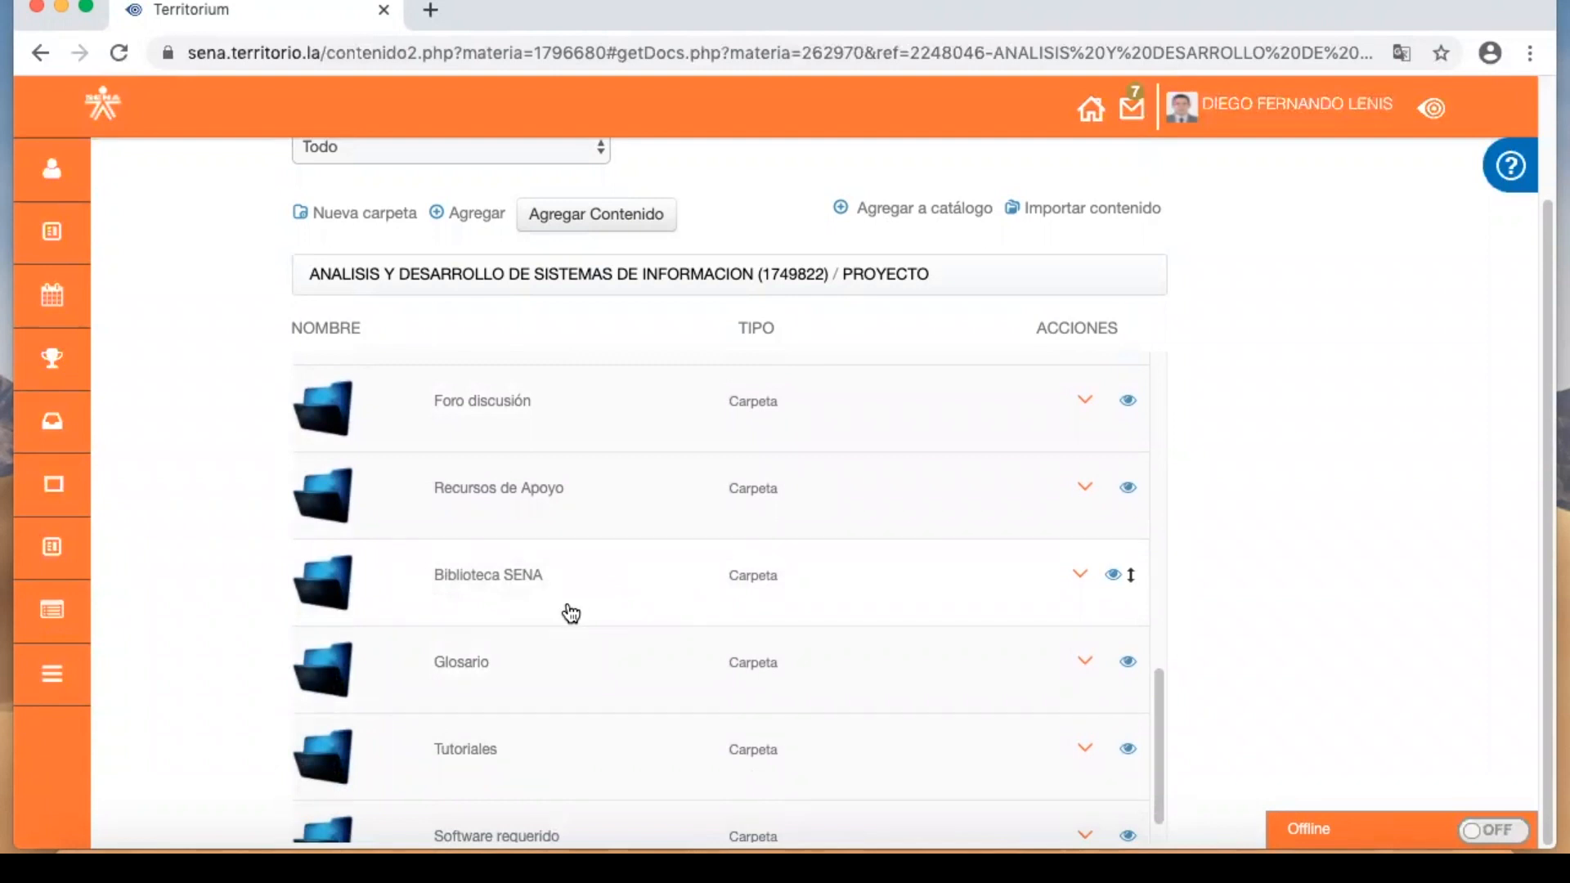
scroll(571, 613, "up", 2)
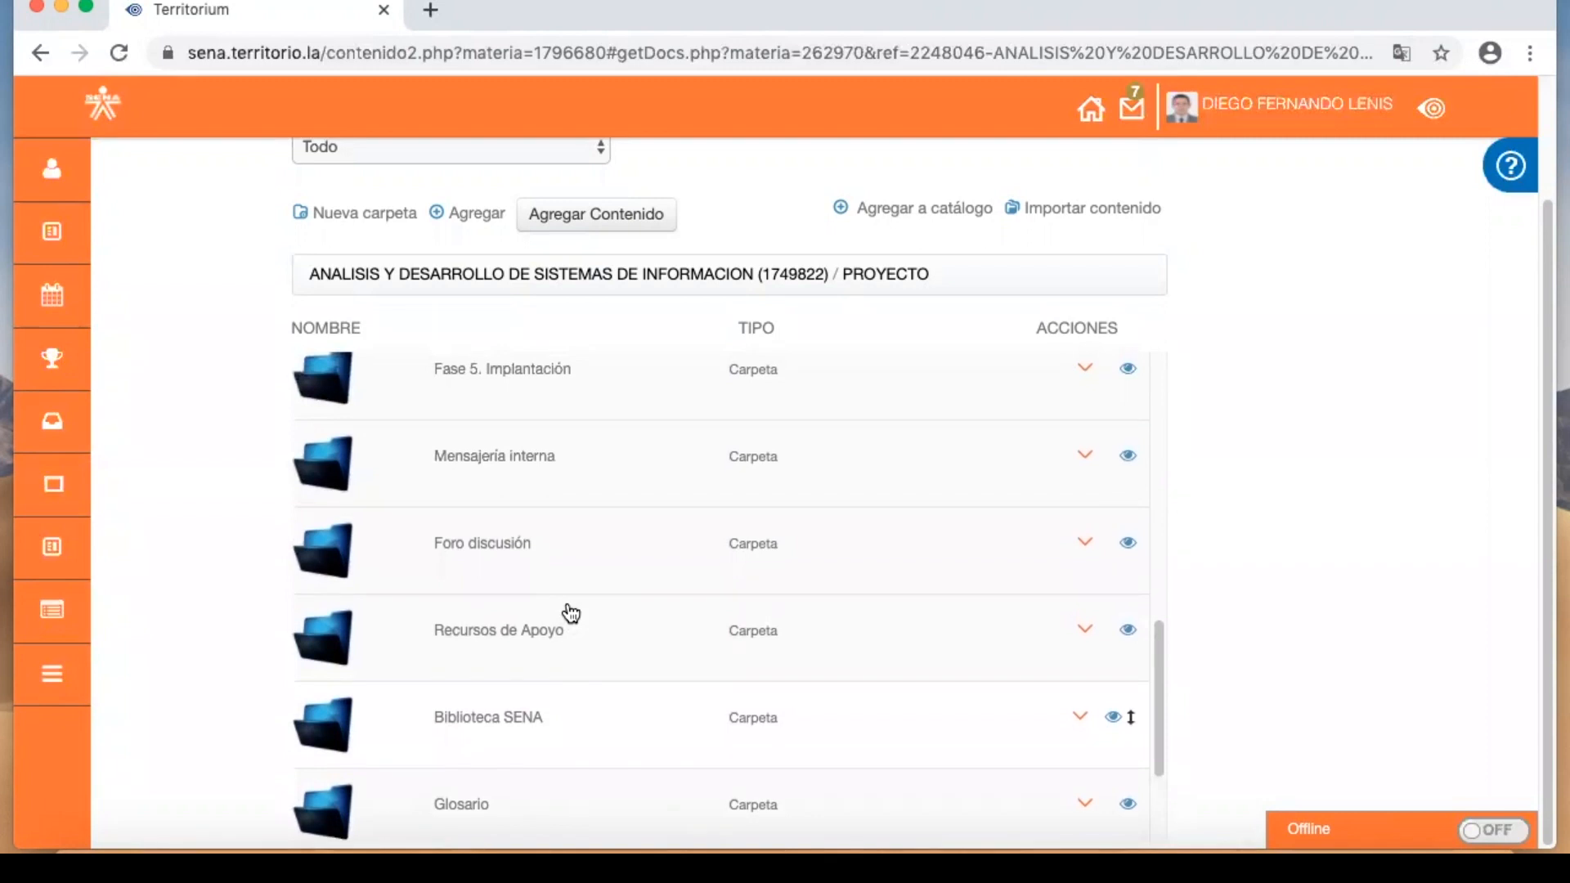
scroll(570, 613, "up", 1)
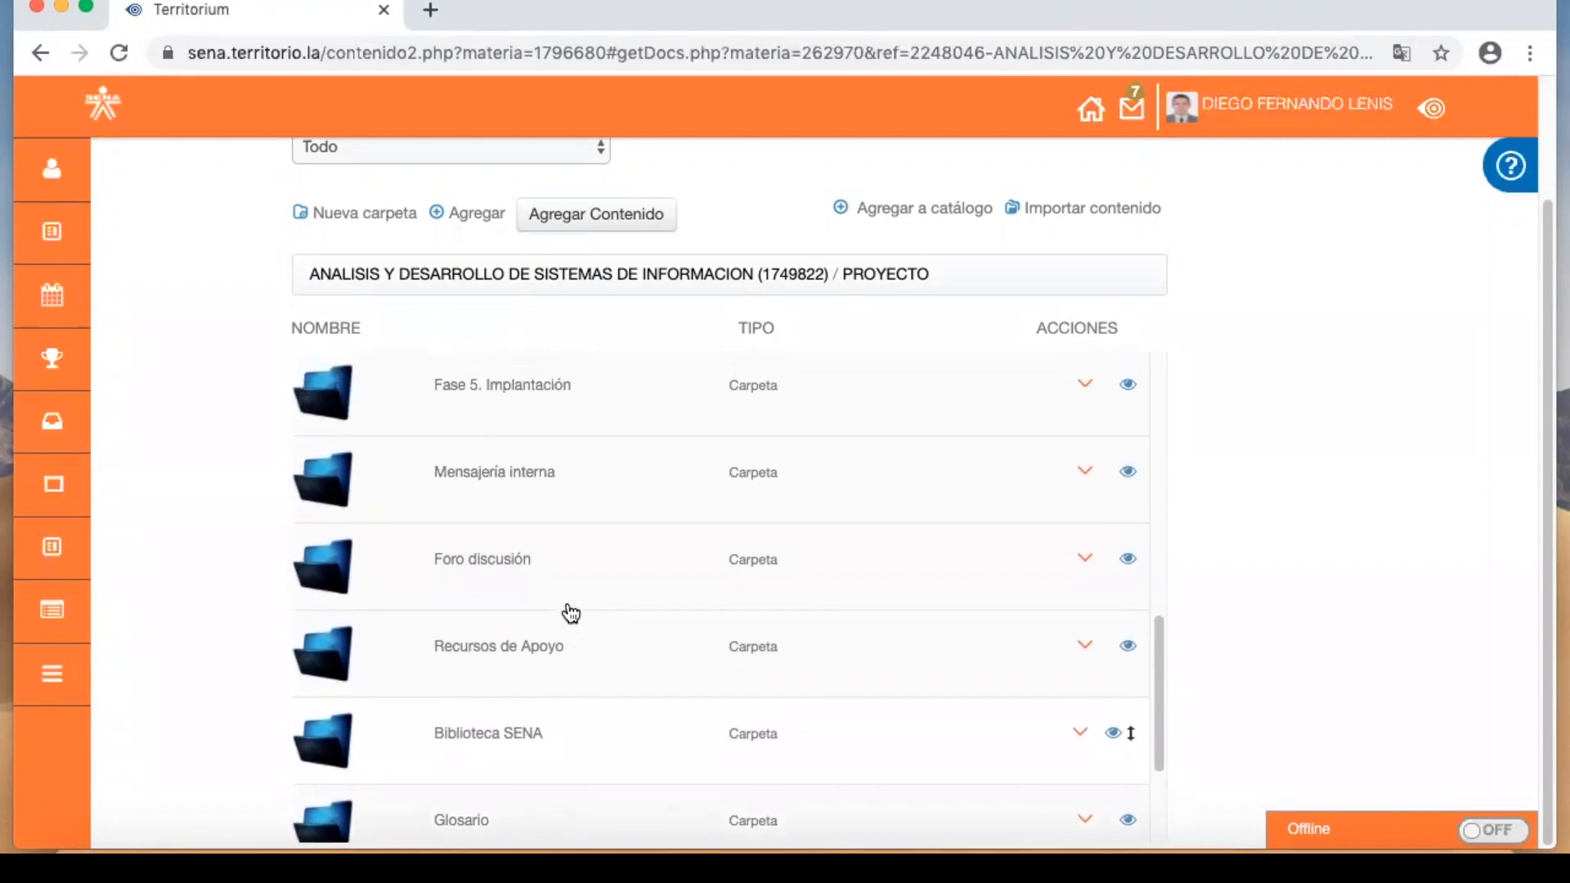
scroll(571, 613, "down", 3)
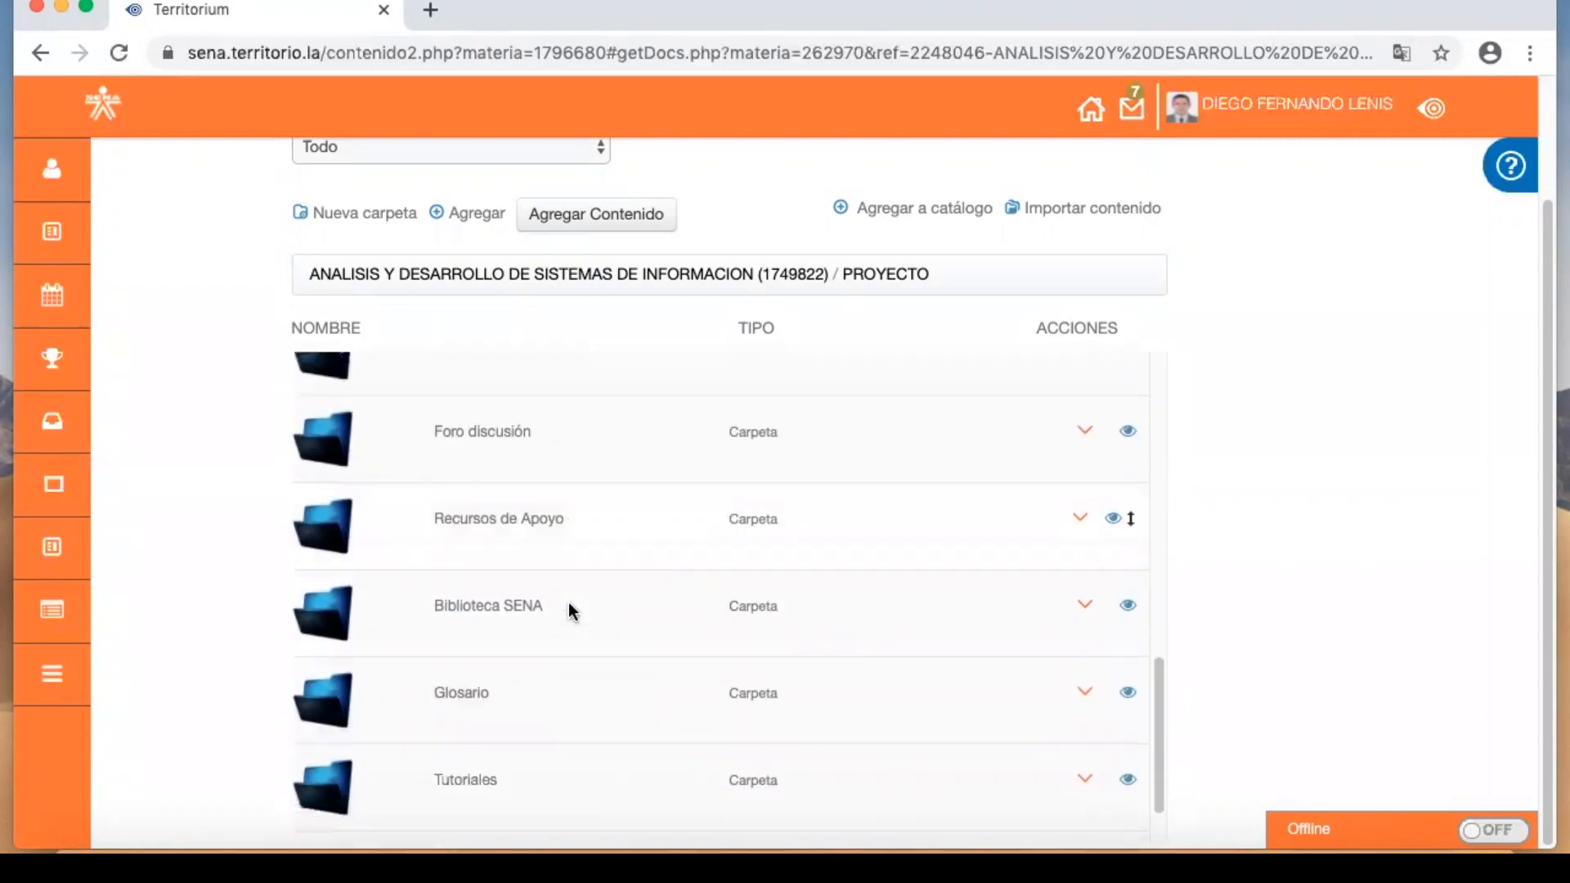
scroll(569, 609, "up", 15)
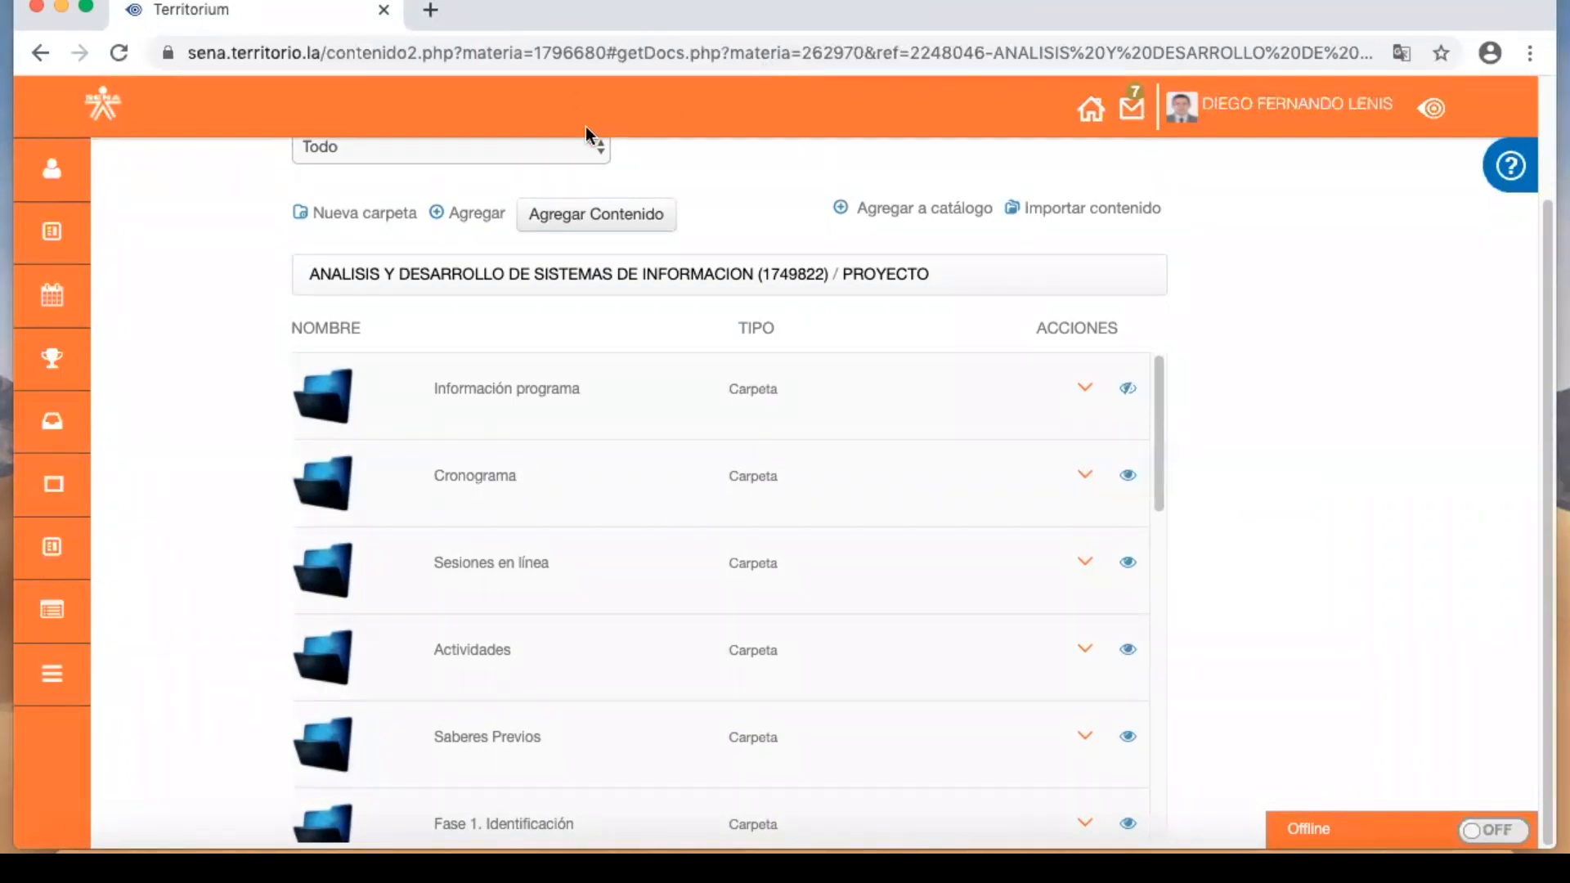
- Create a folder named "Etapa productiva" inside PROYECTO, available from 2020-05-01
left_click(350, 215)
left_click(508, 384)
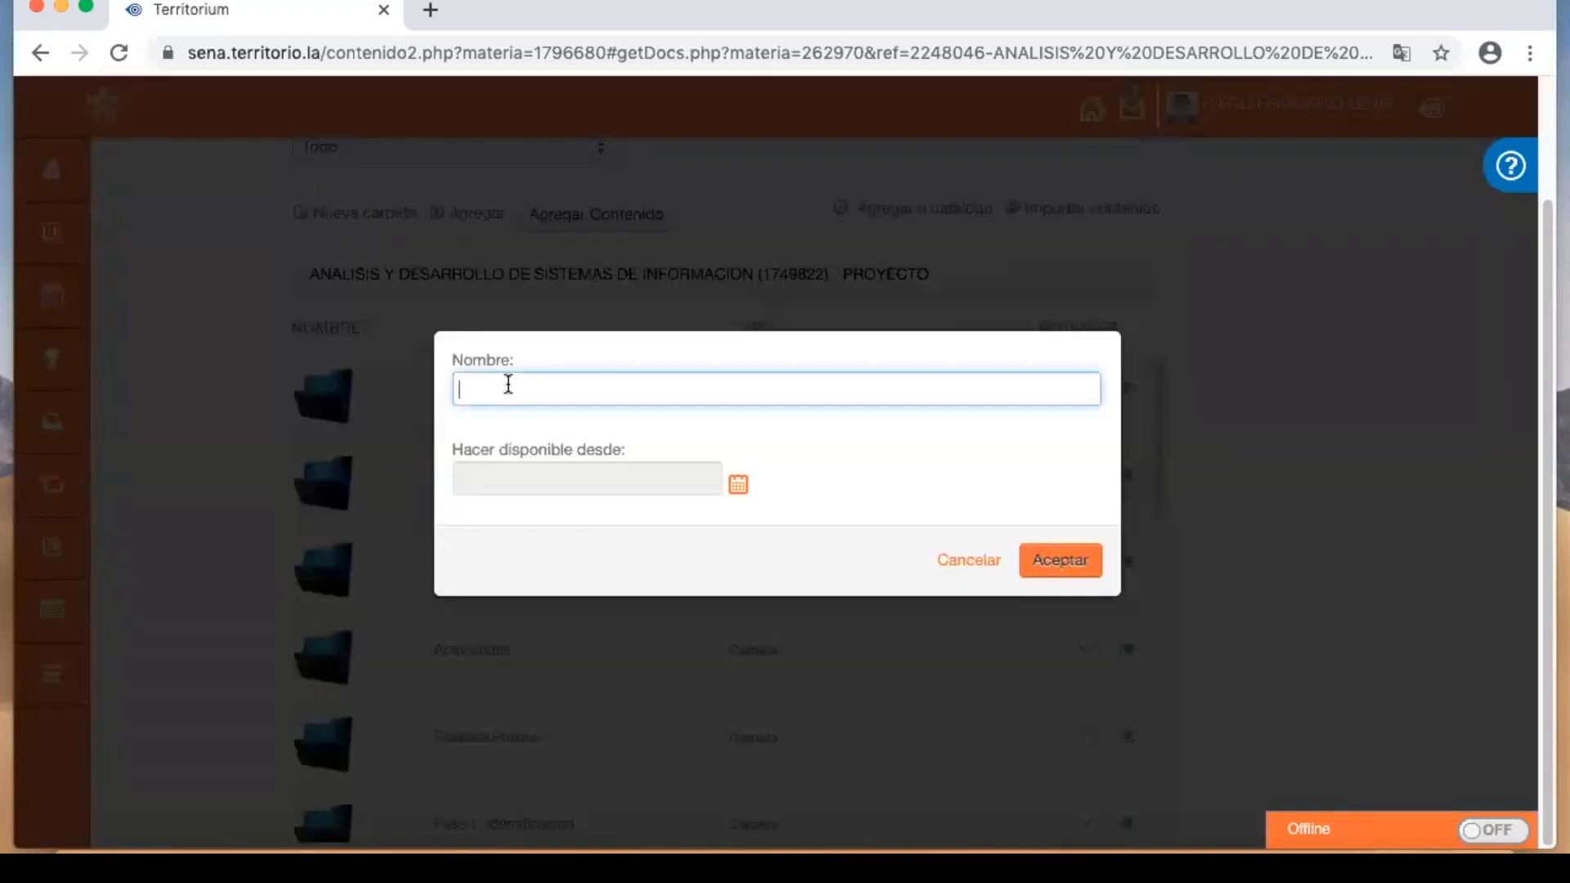
type("Et")
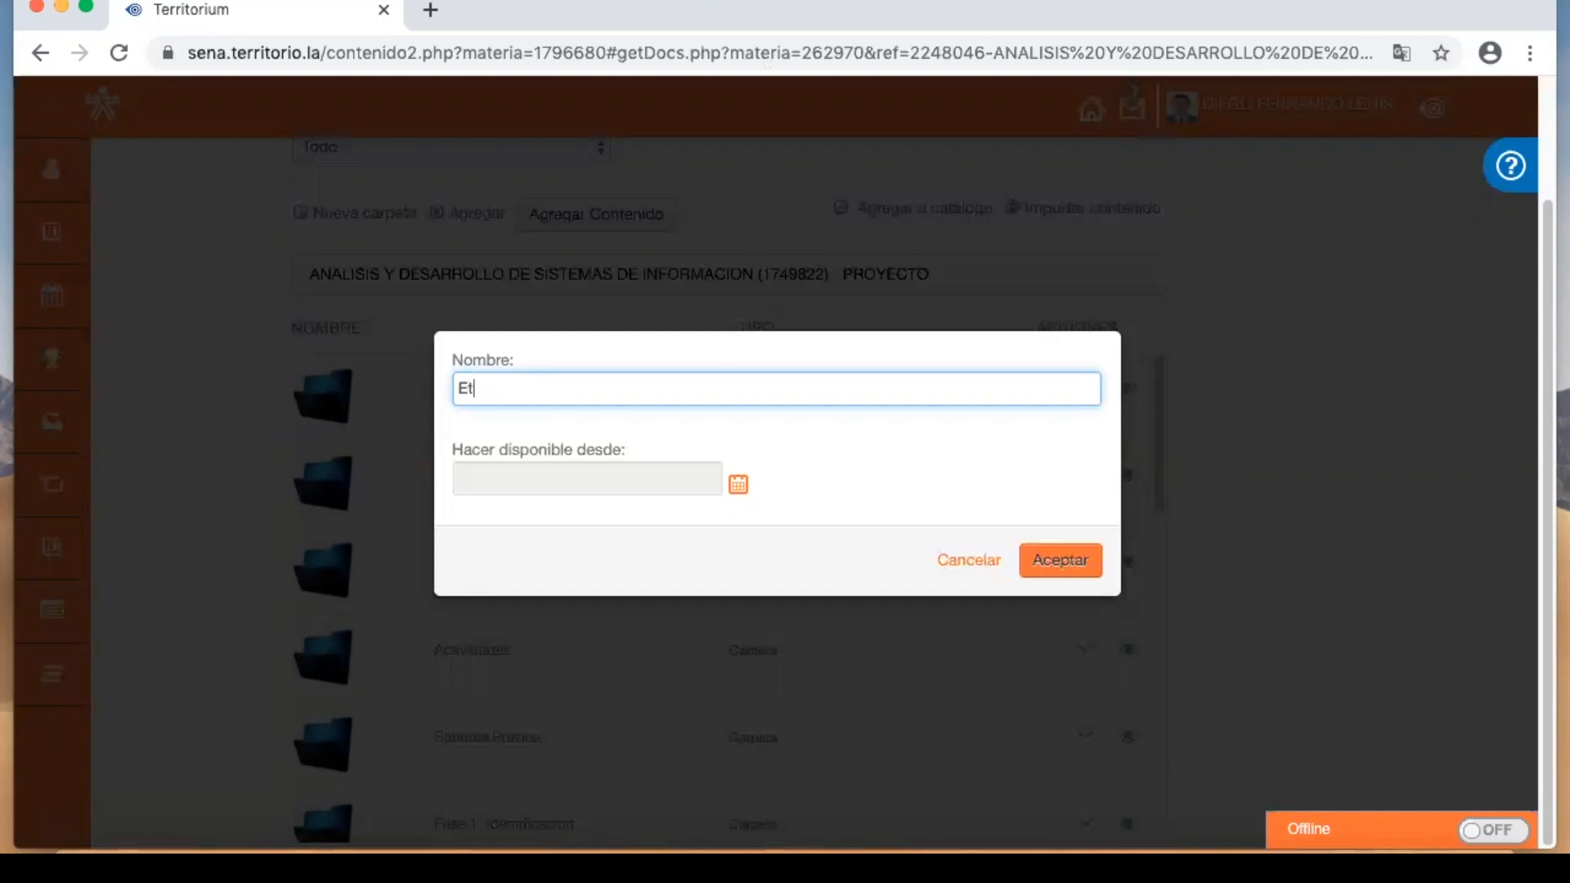
type("apa productiva")
left_click(738, 489)
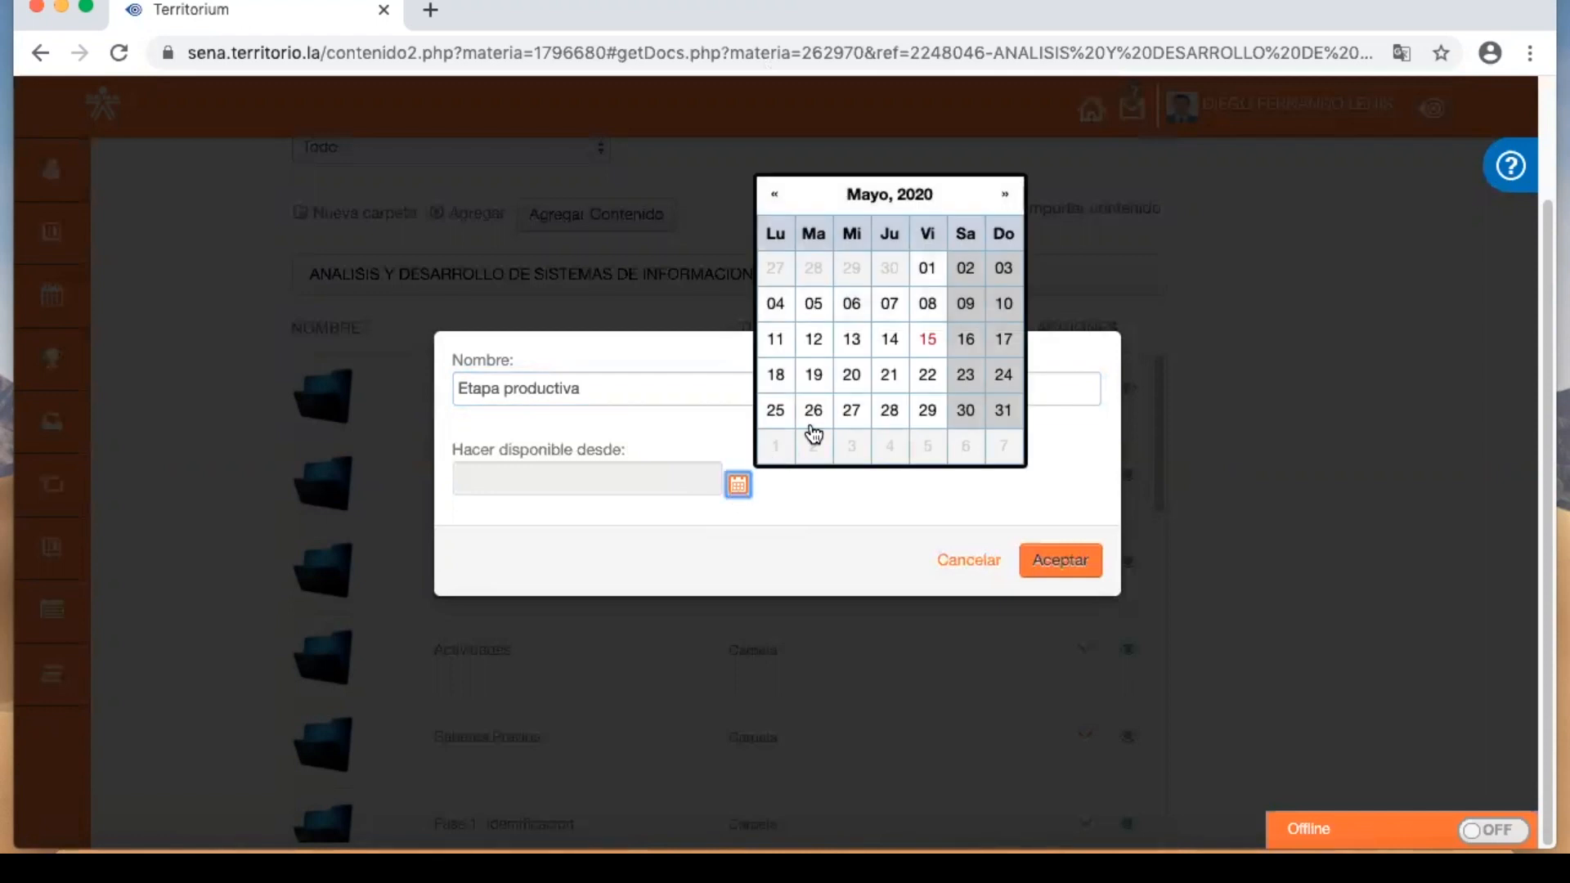
left_click(927, 271)
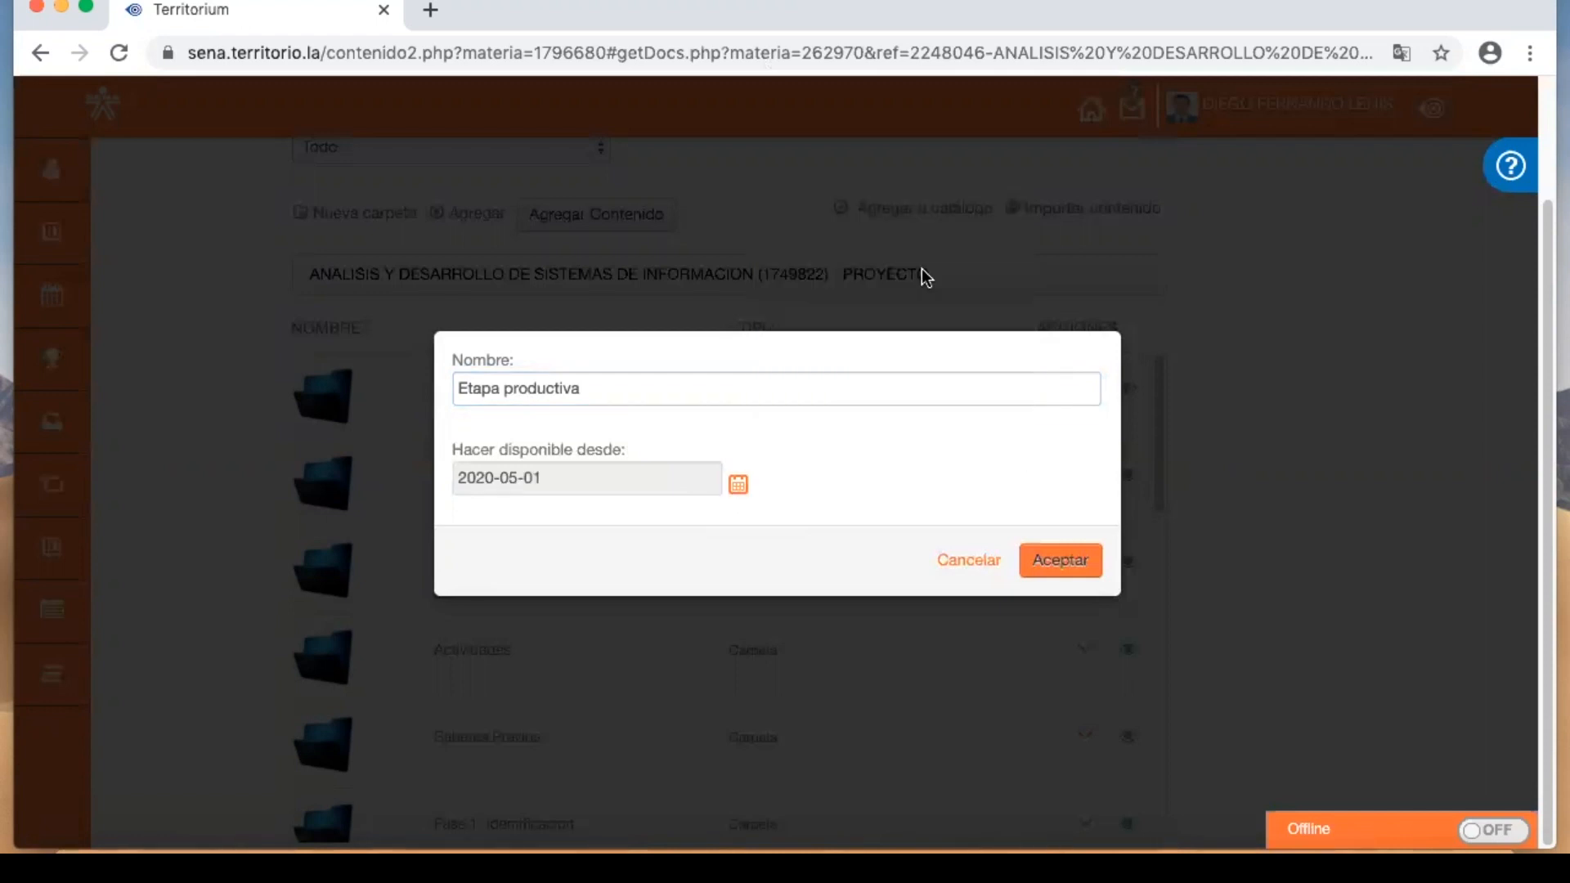
left_click(1044, 575)
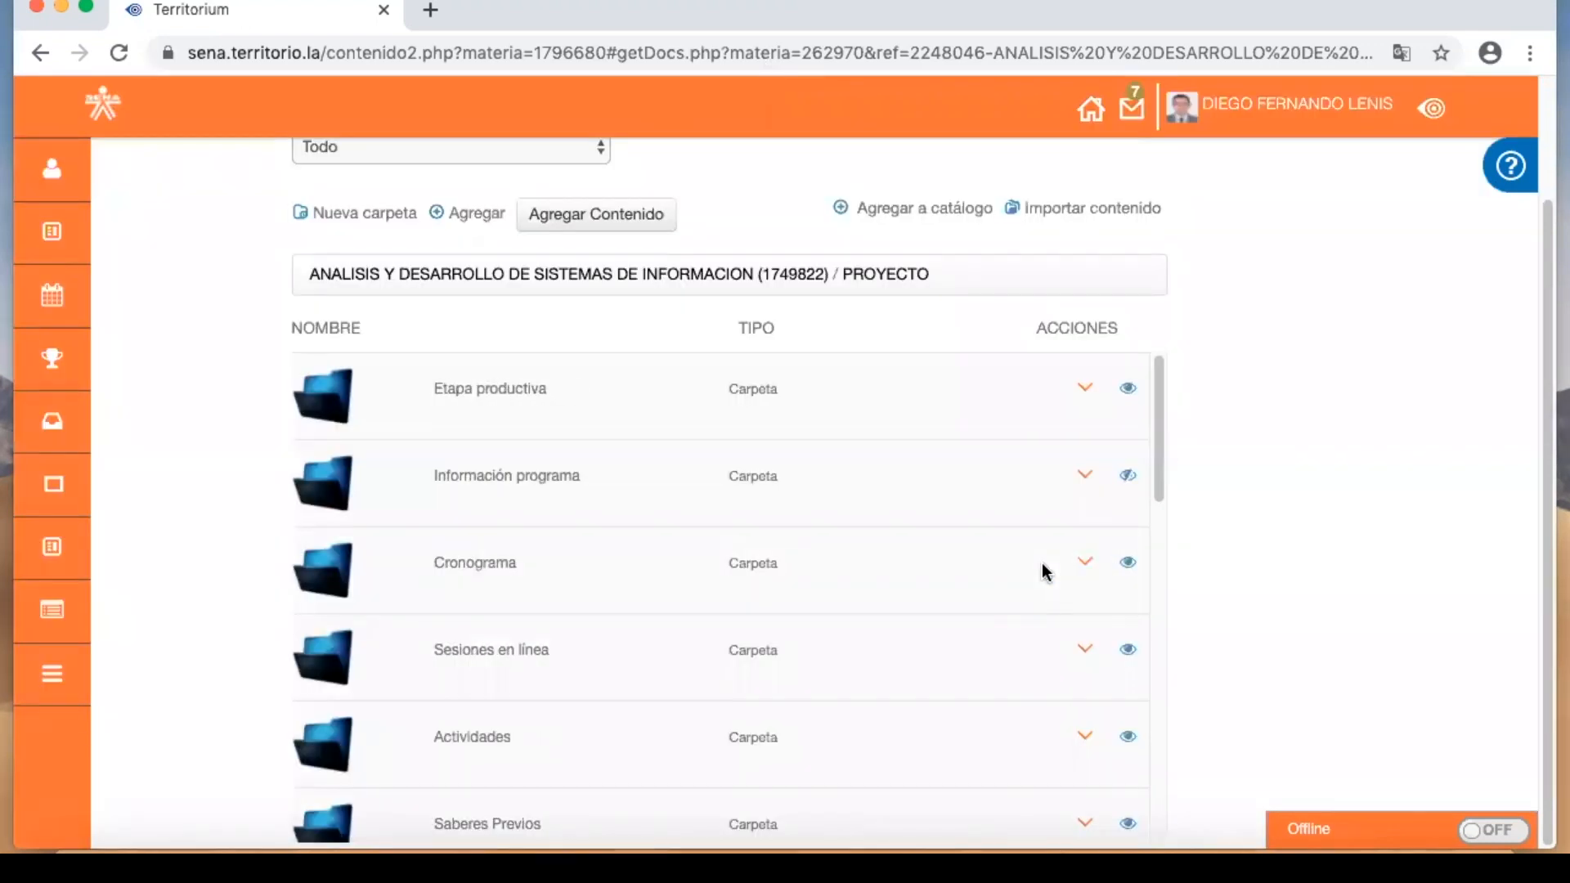
- Inside the Etapa productiva folder, create a subfolder named "Formatos etapa productiva", available from 2020-05-01
left_click(494, 398)
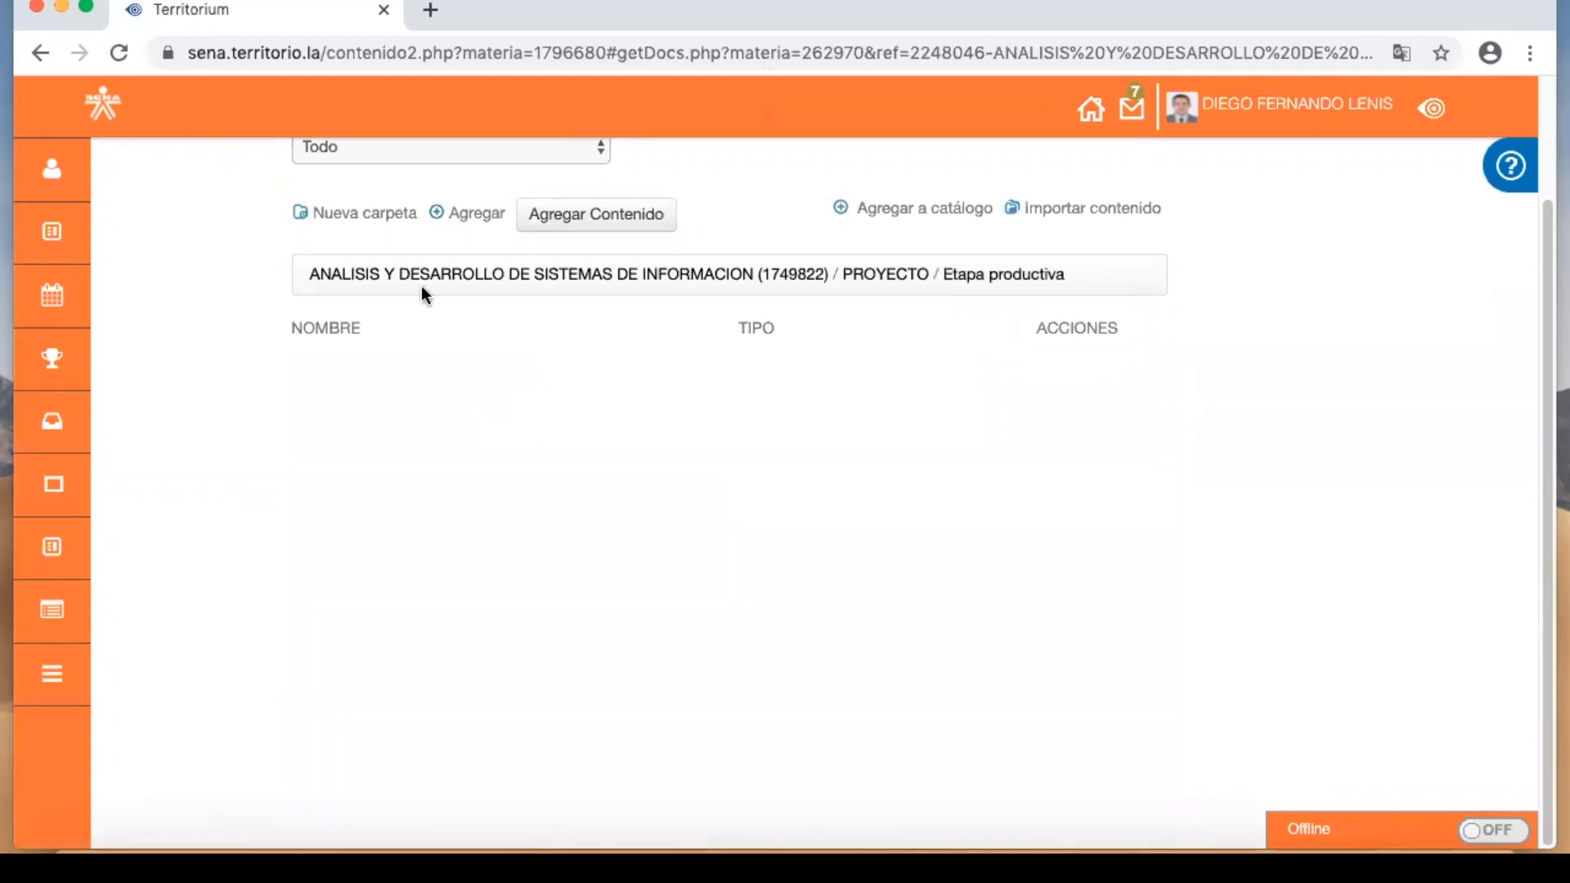
left_click(388, 216)
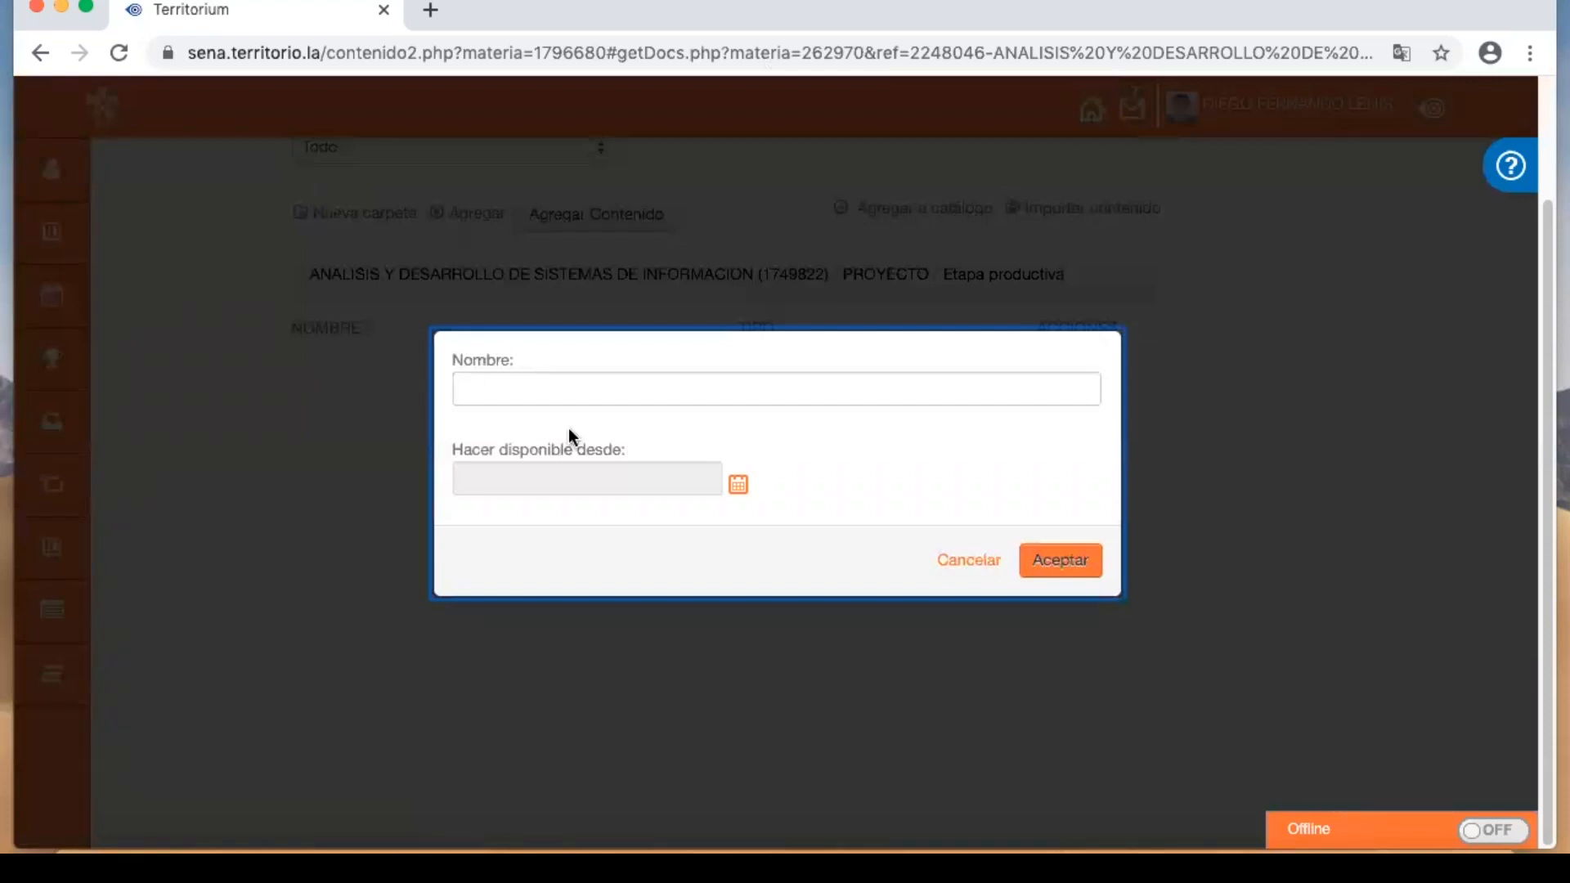
left_click(575, 389)
type("Formato")
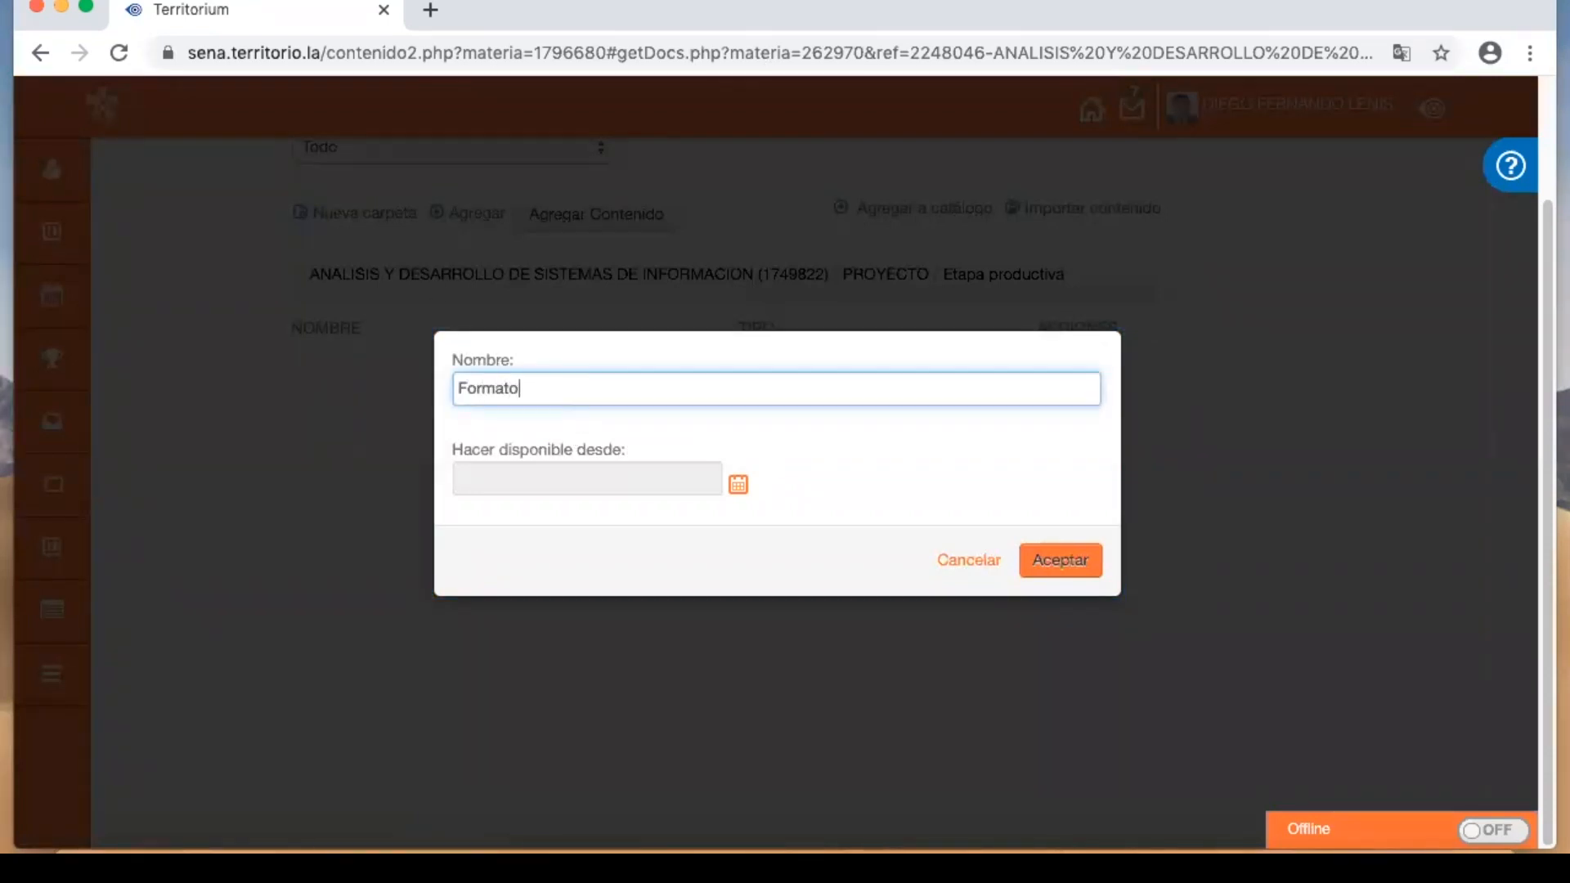
type("s etapa productiva")
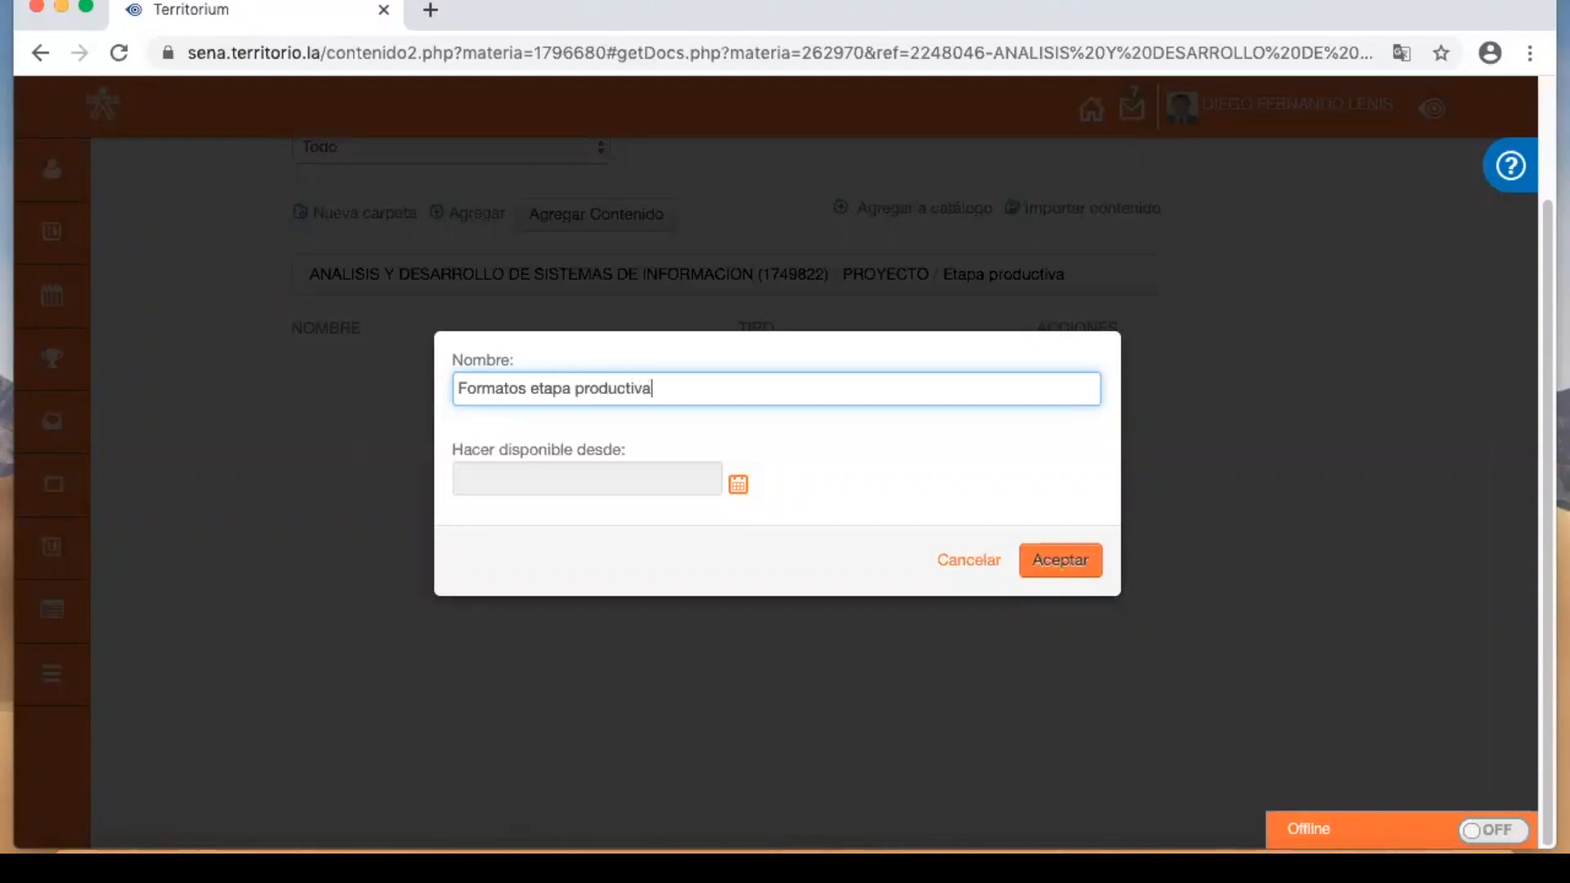
left_click(738, 485)
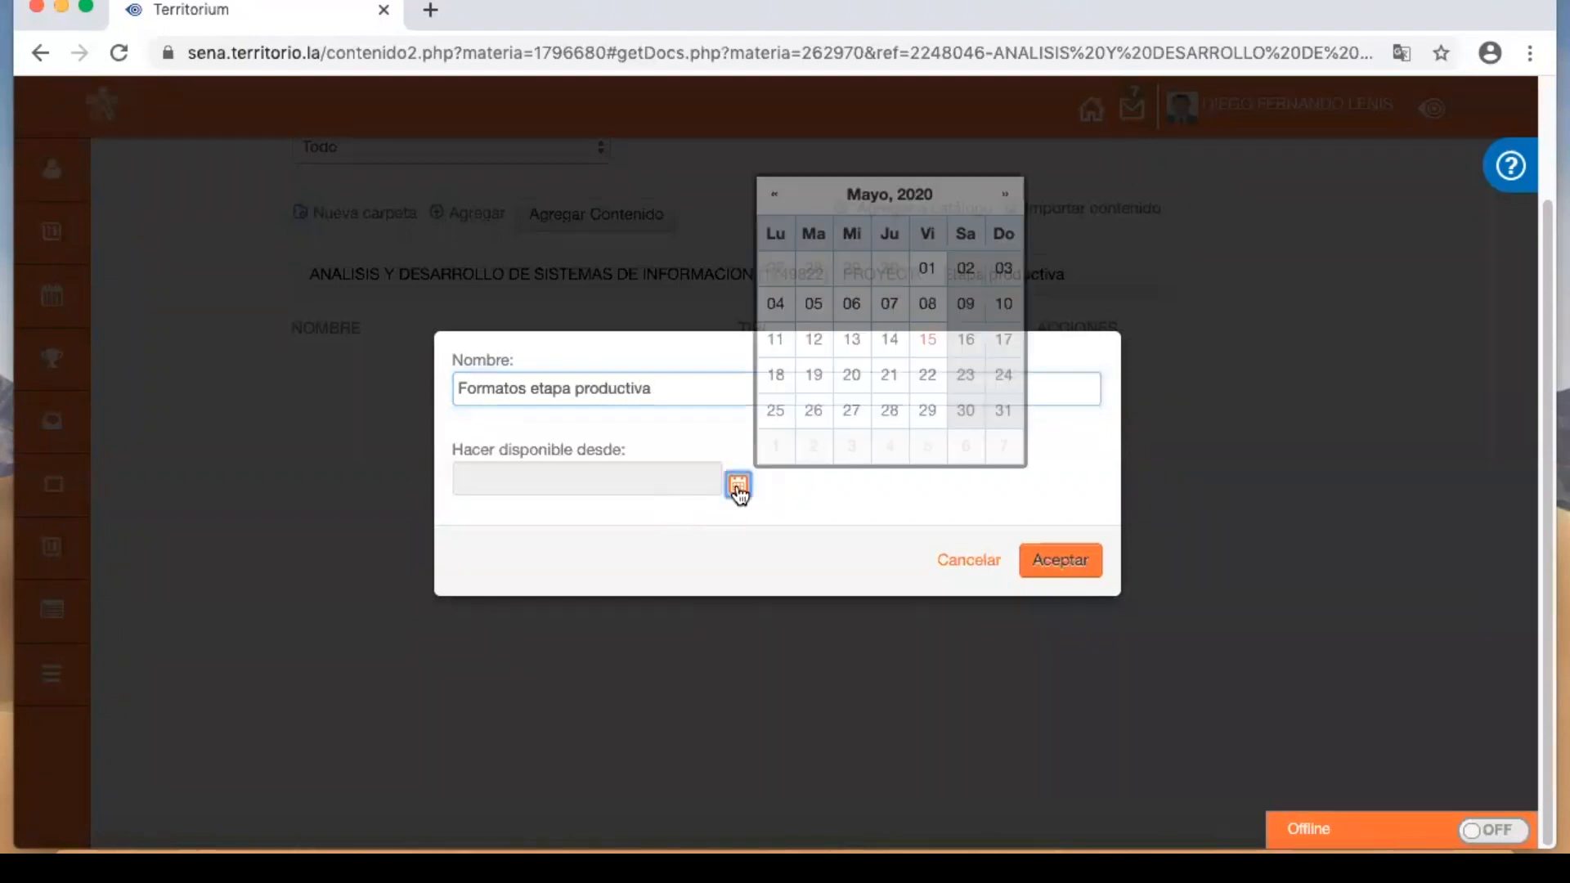
left_click(927, 273)
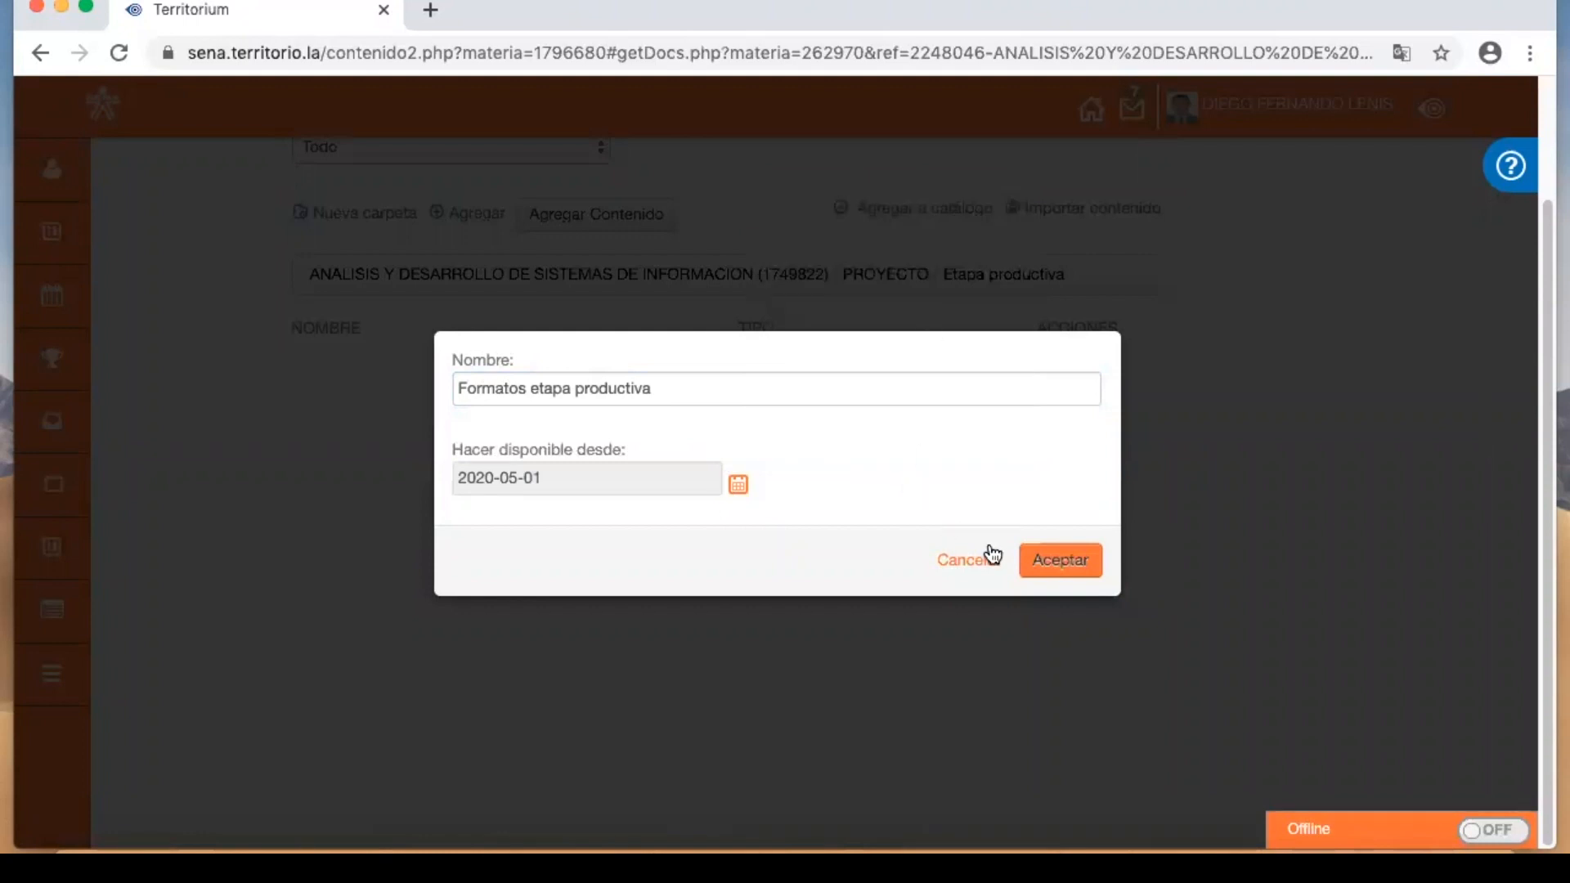
left_click(1046, 576)
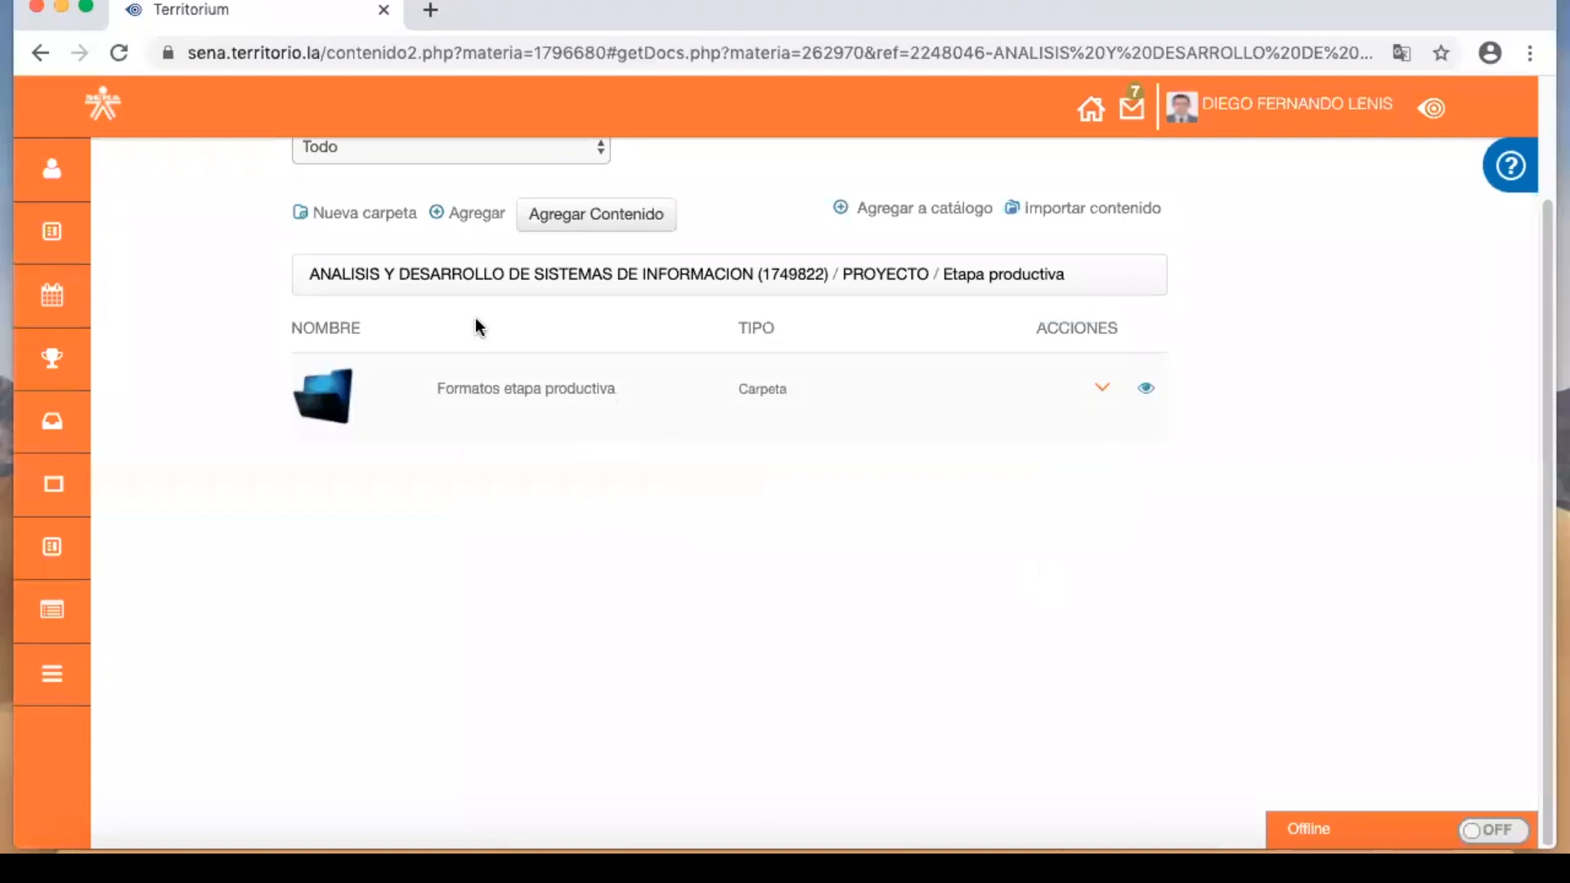
- Create a second subfolder named "Evidencias etapa productiva" in Etapa productiva, with the first of May 2020 as availability date
left_click(364, 216)
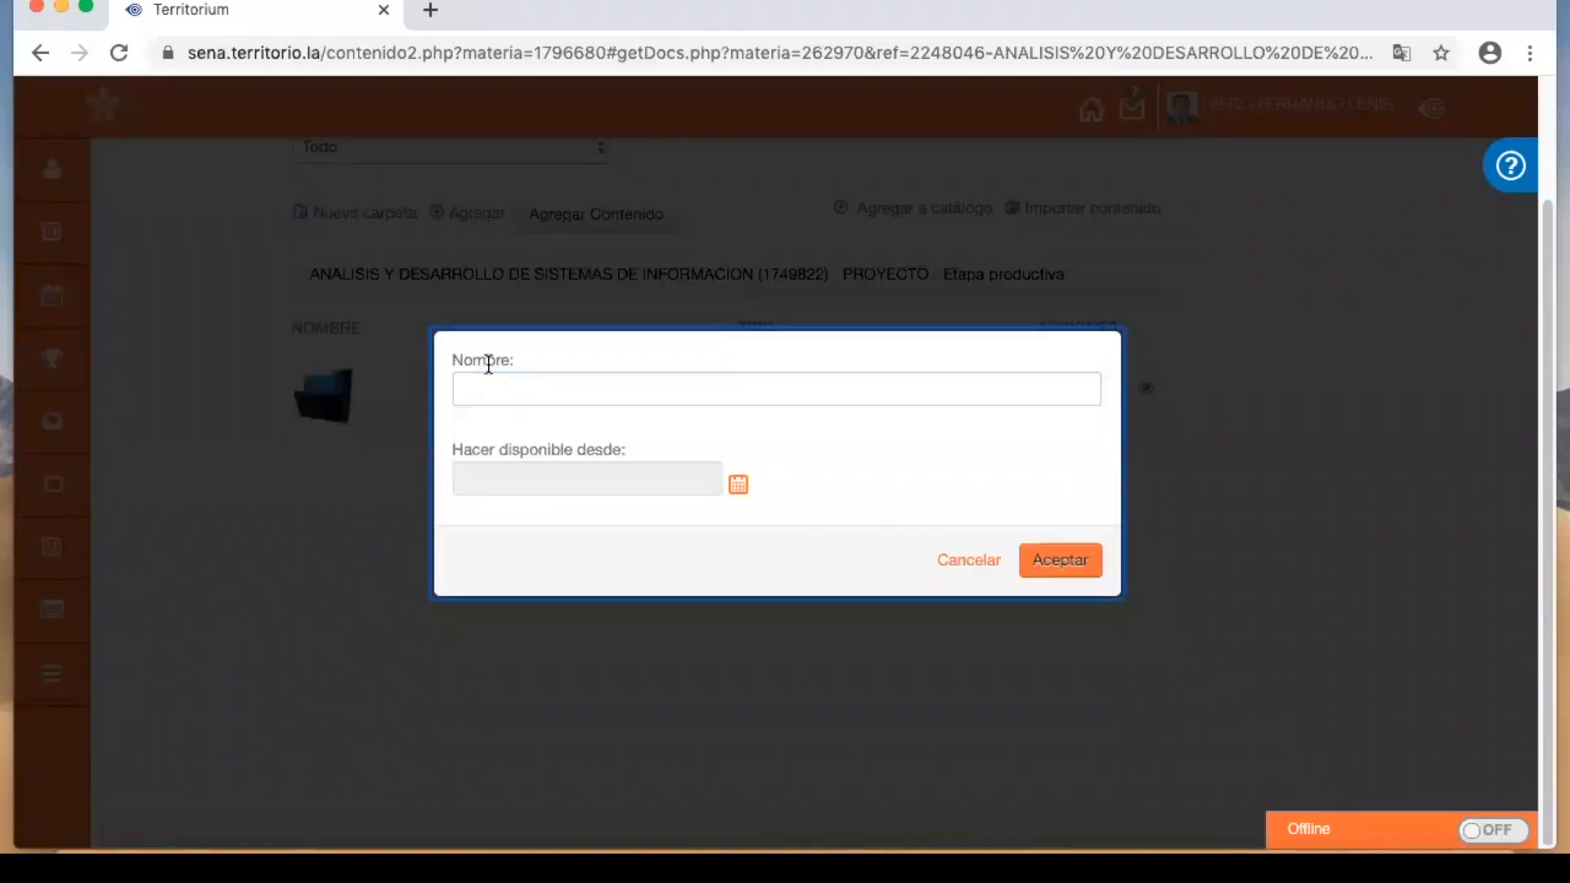
type("Evidencias etapa ")
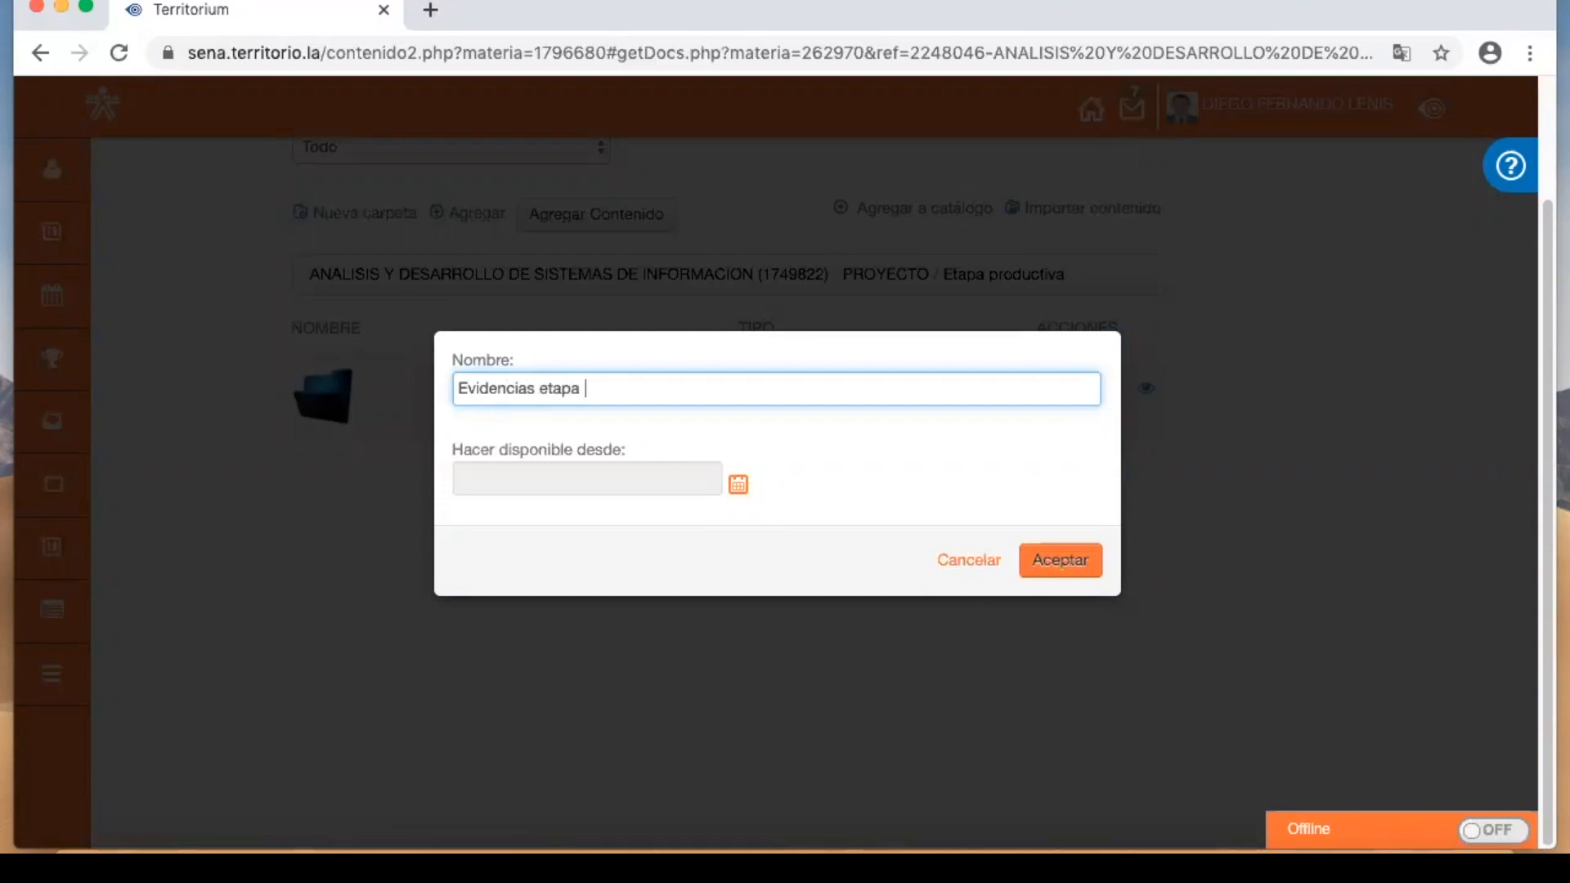
type("productiva")
left_click(738, 484)
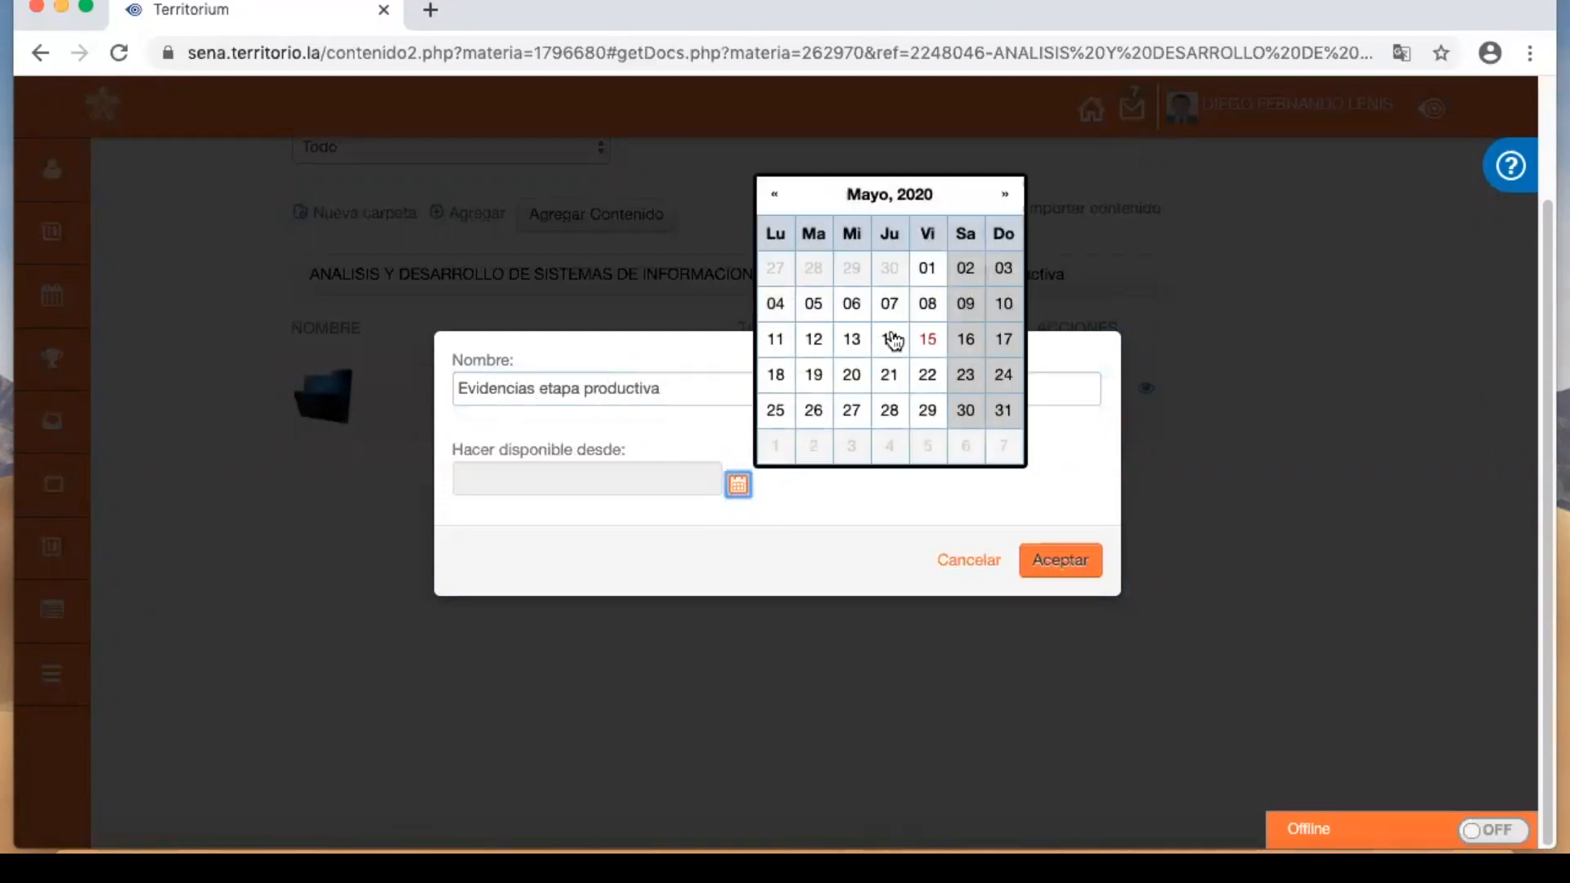
left_click(929, 270)
left_click(1097, 559)
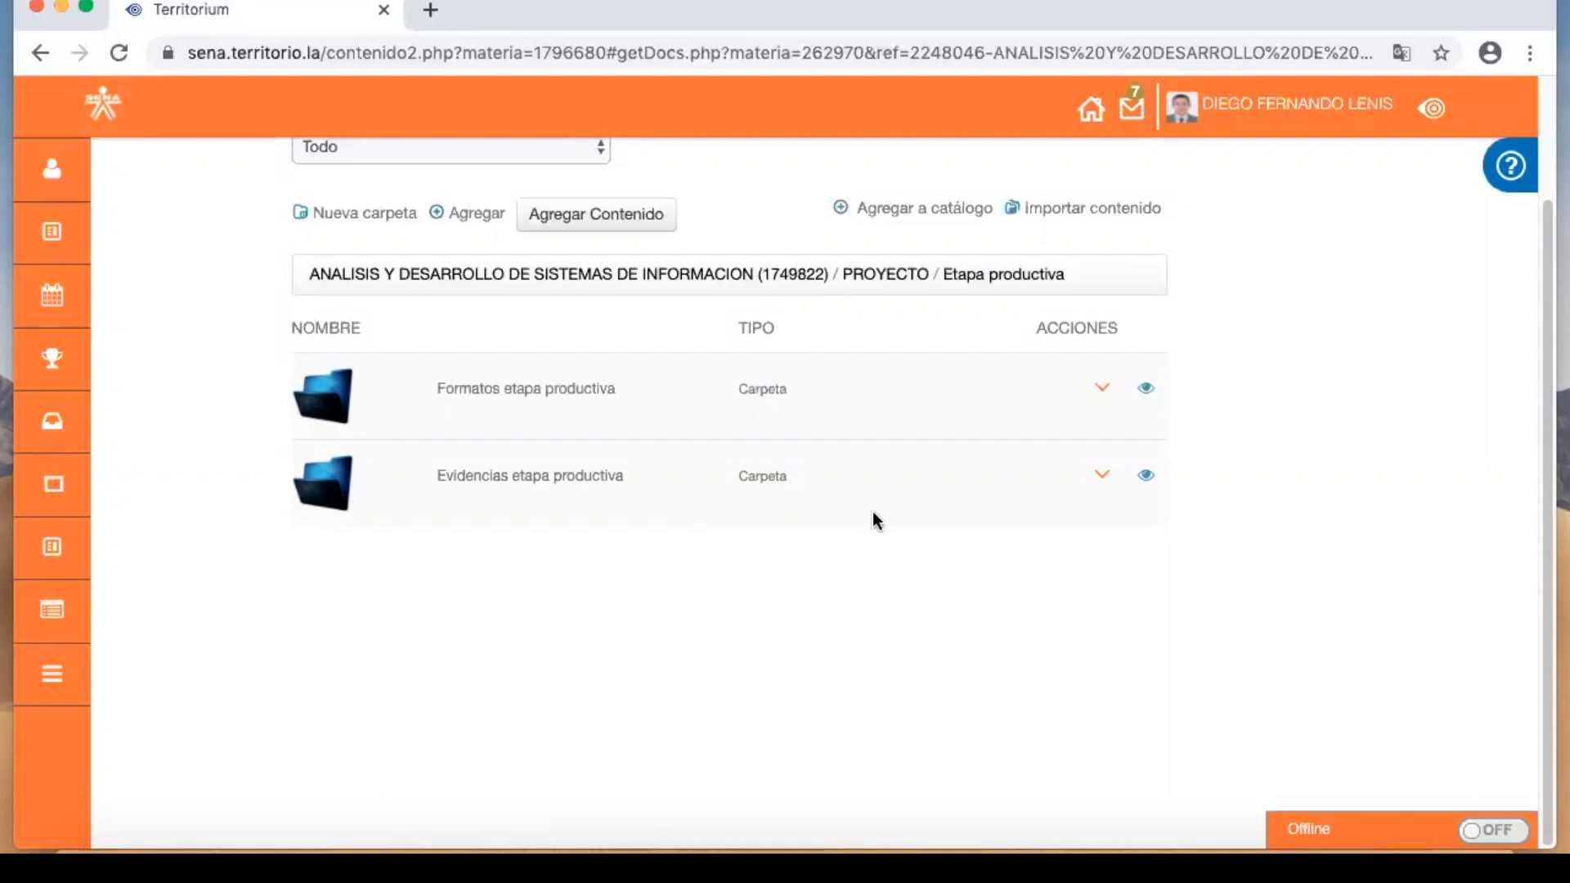
- Start a new resource in the Formatos etapa productiva folder and name it "Pasos etapa productiva"
left_click(558, 391)
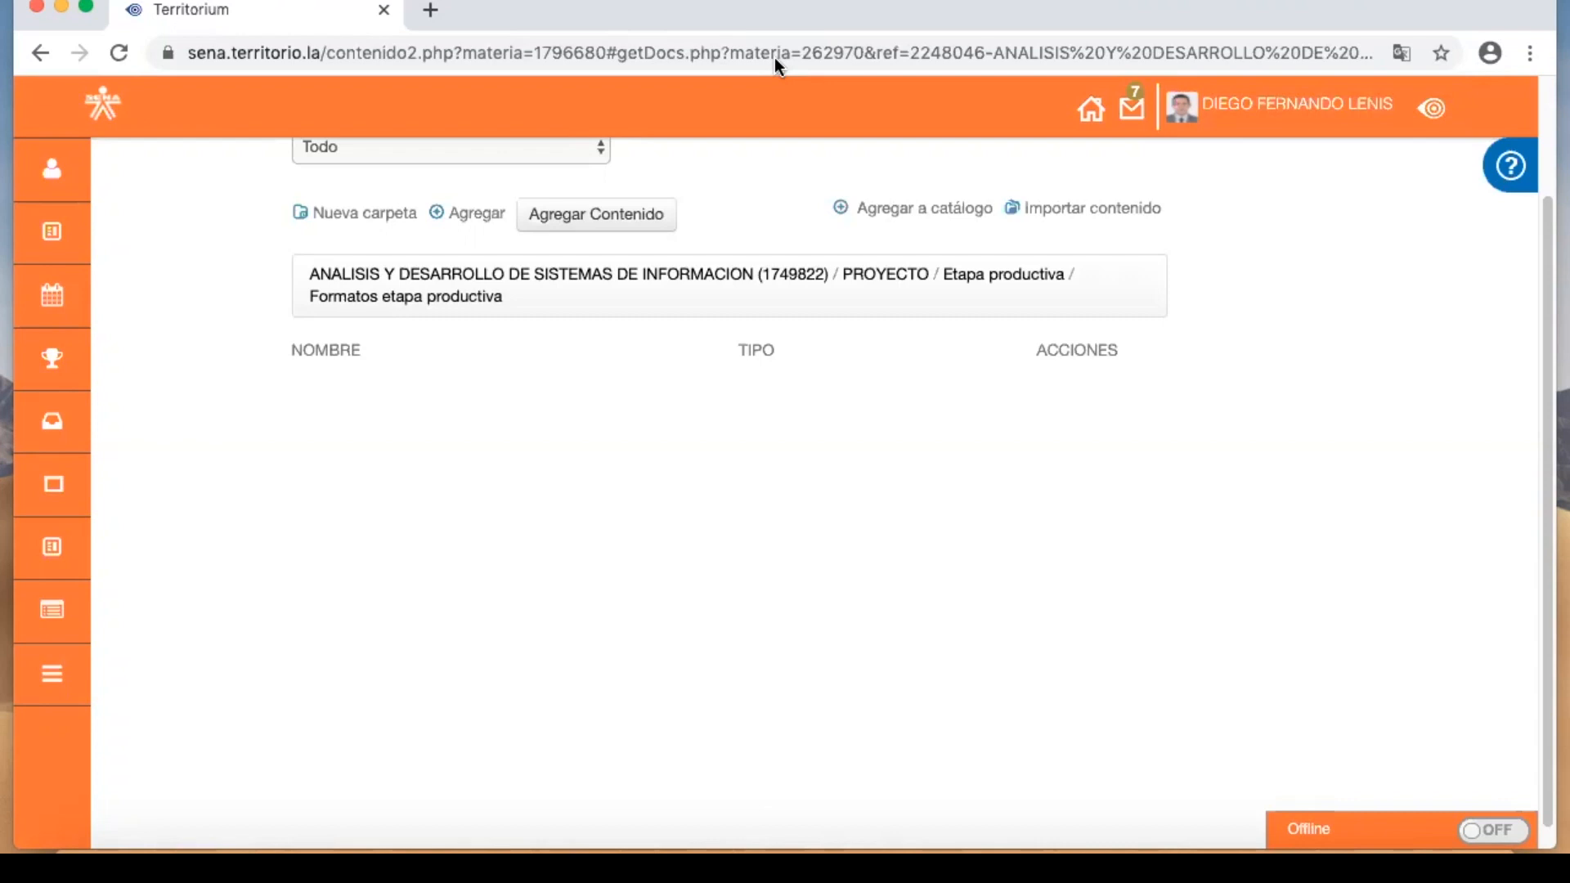
left_click(474, 215)
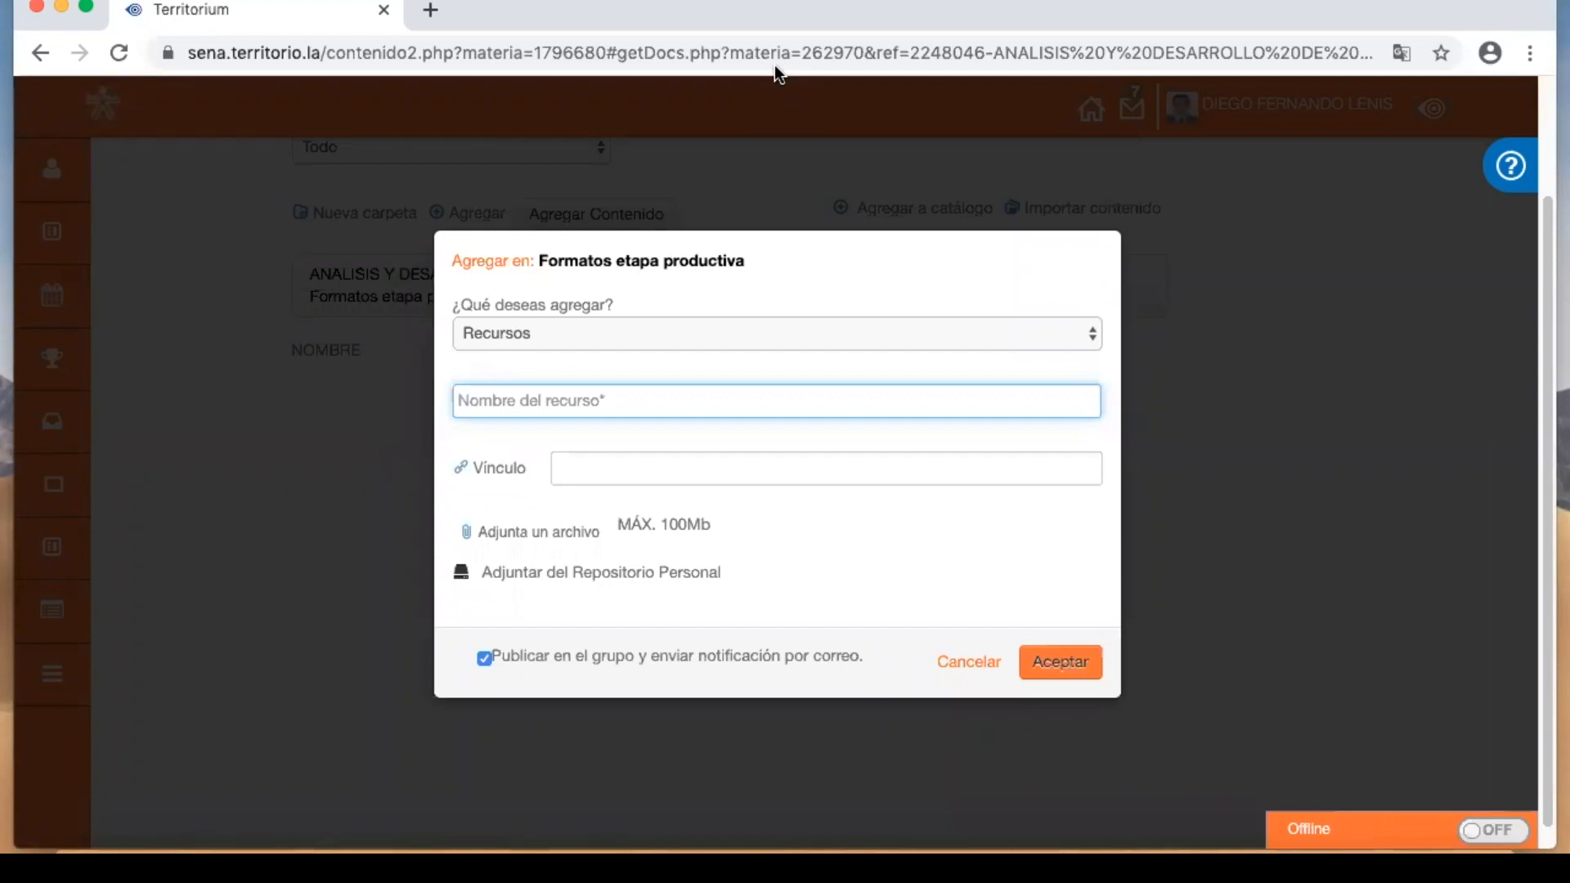
type("Paaso")
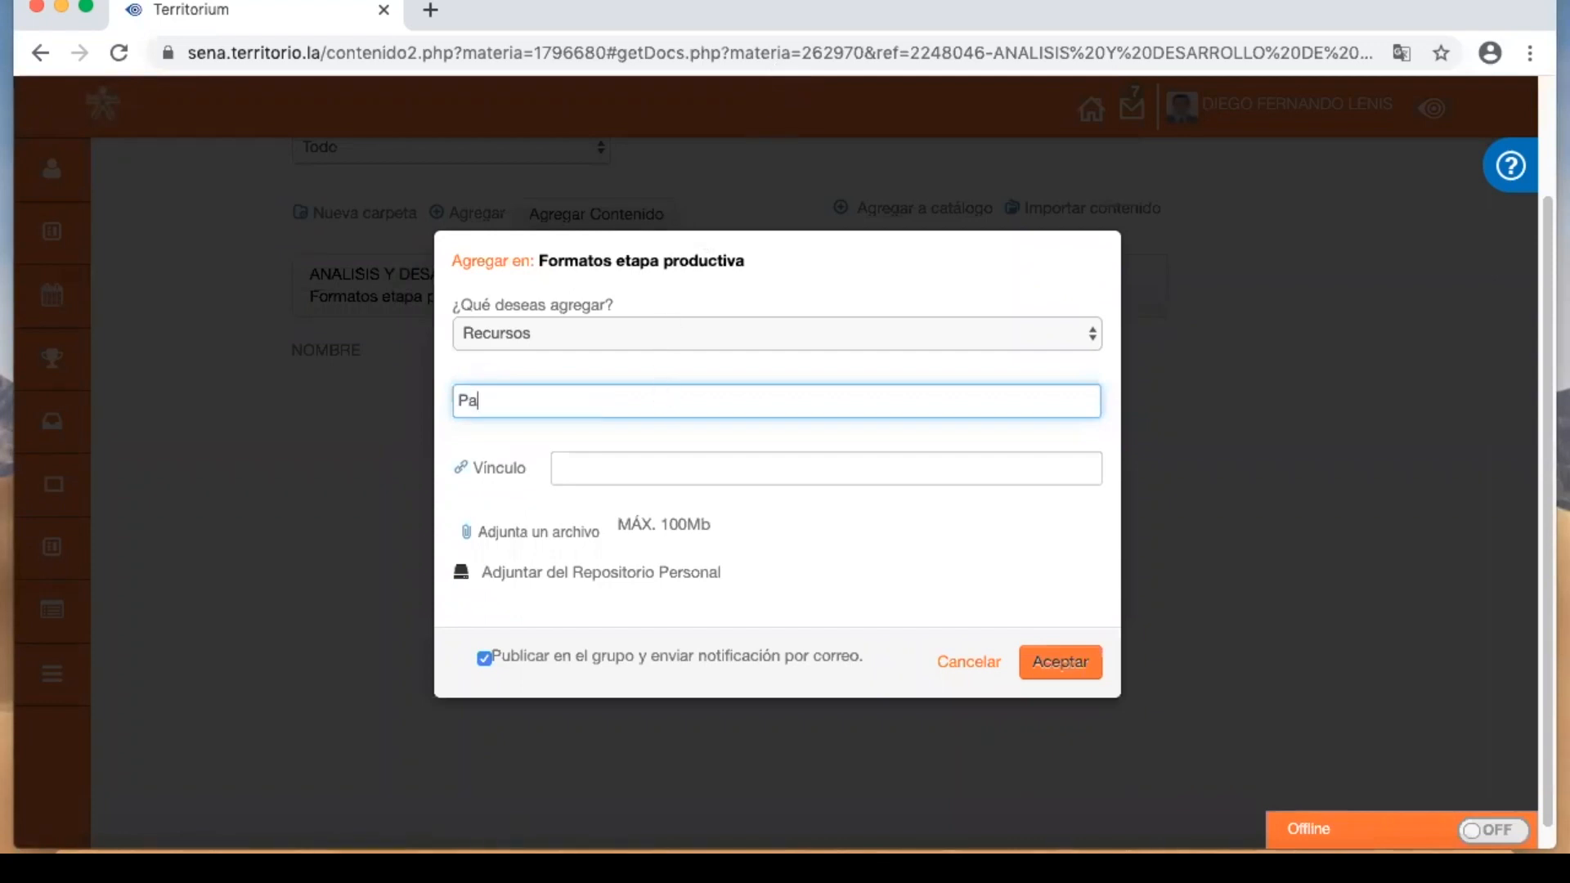
key("BackSpace")
key("BackSpace")
key("BackSpace")
type("sos etapa productiva")
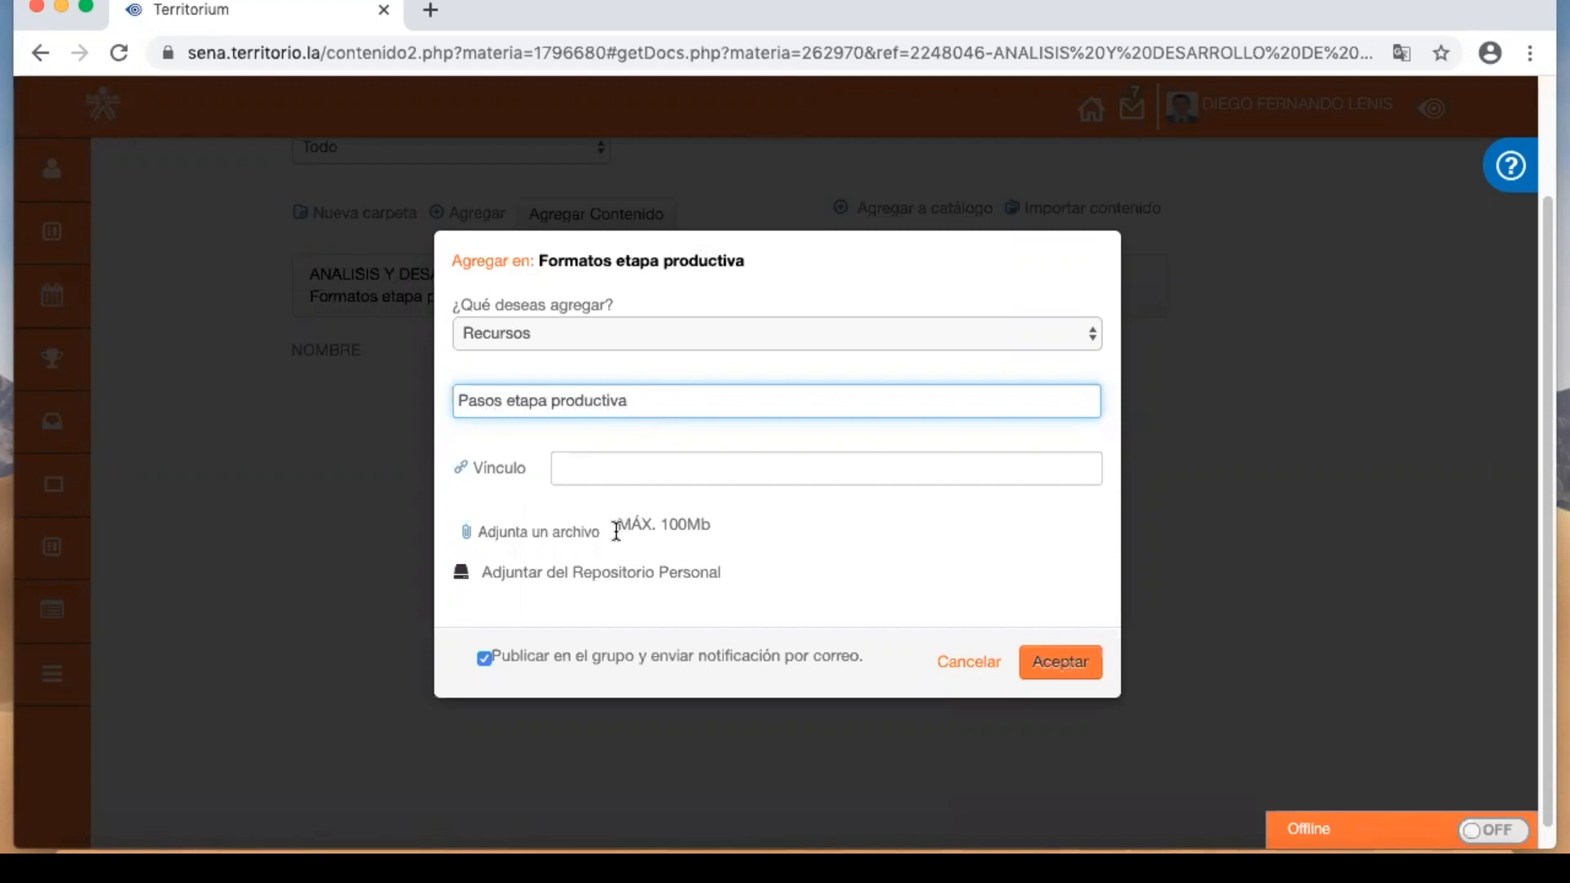
- Attach Pasos_a_seguir EP.docx to the resource from Dropbox's ADSI-176 VIRTUAL folder, under Etapa productiva > Formatos EtapaProductiva
left_click(577, 536)
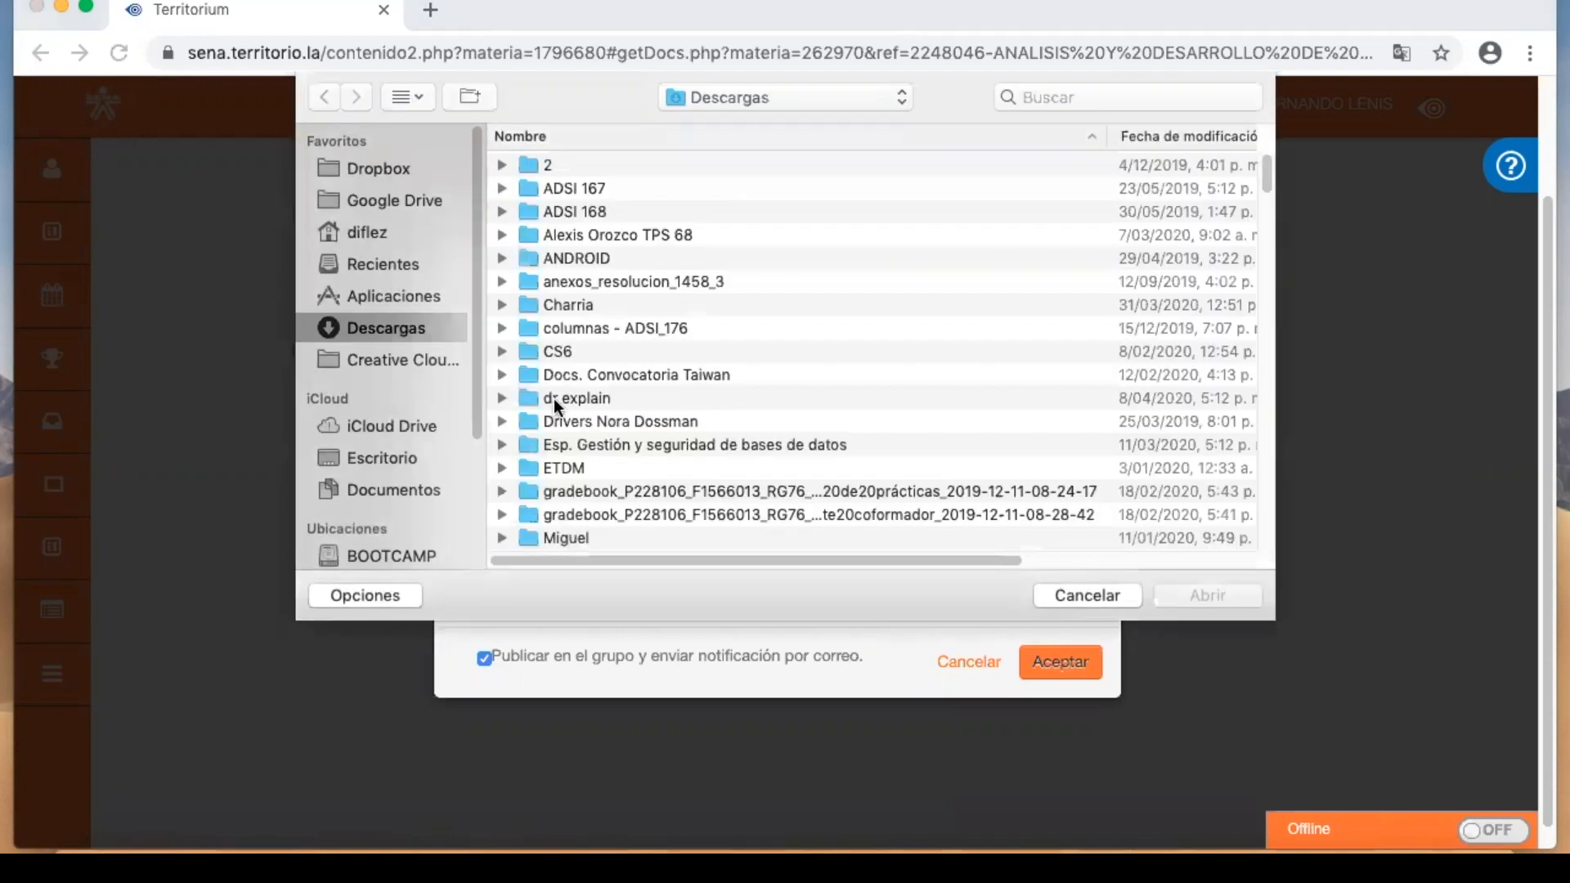
left_click(386, 169)
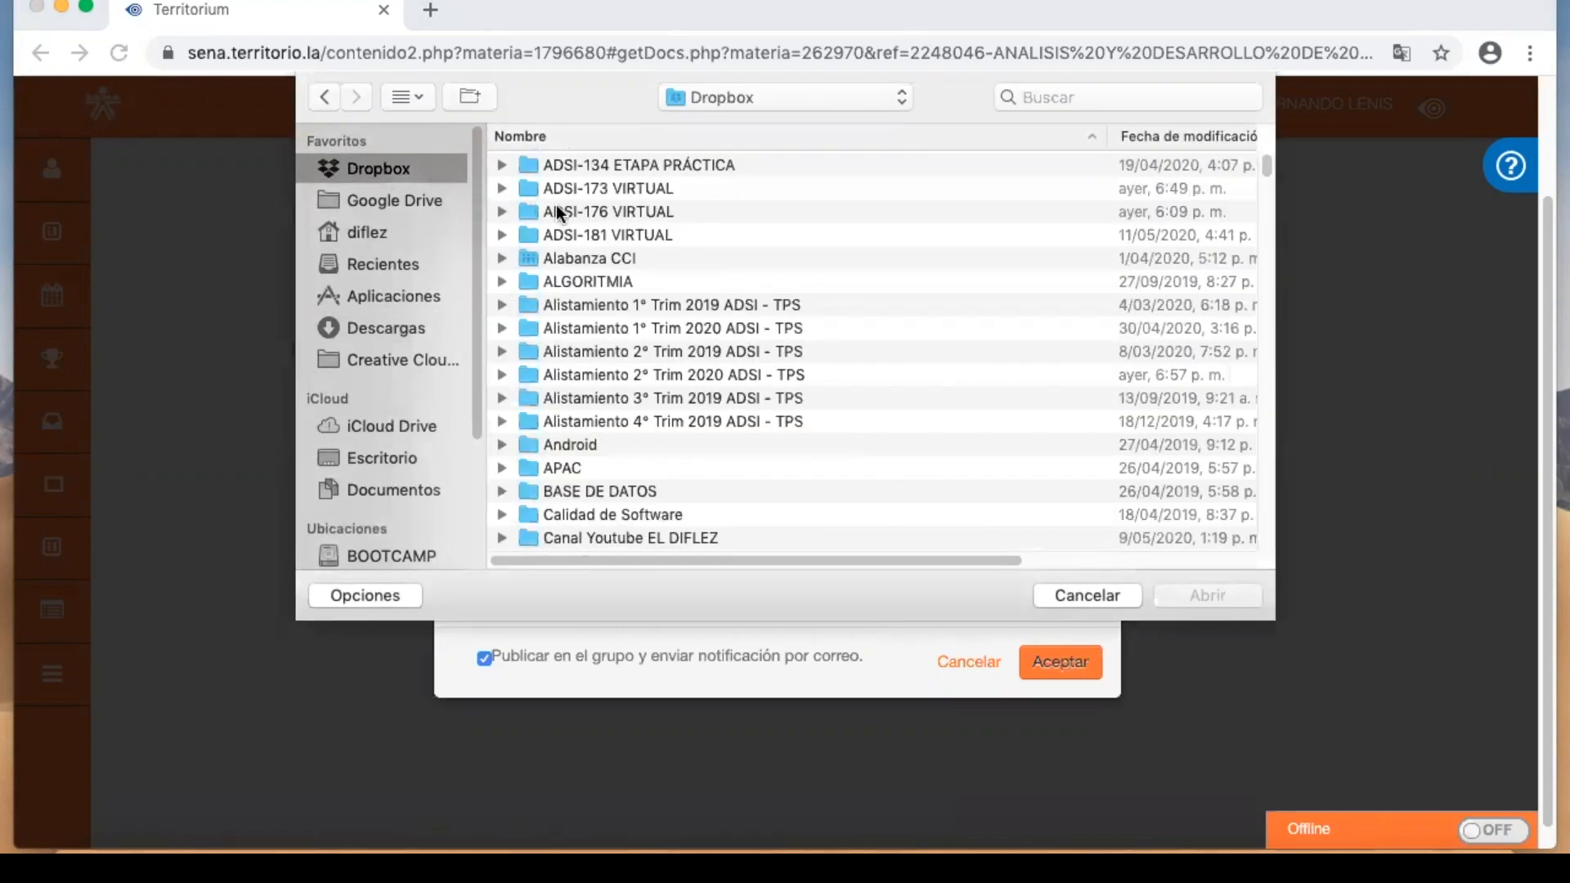
double_click(580, 209)
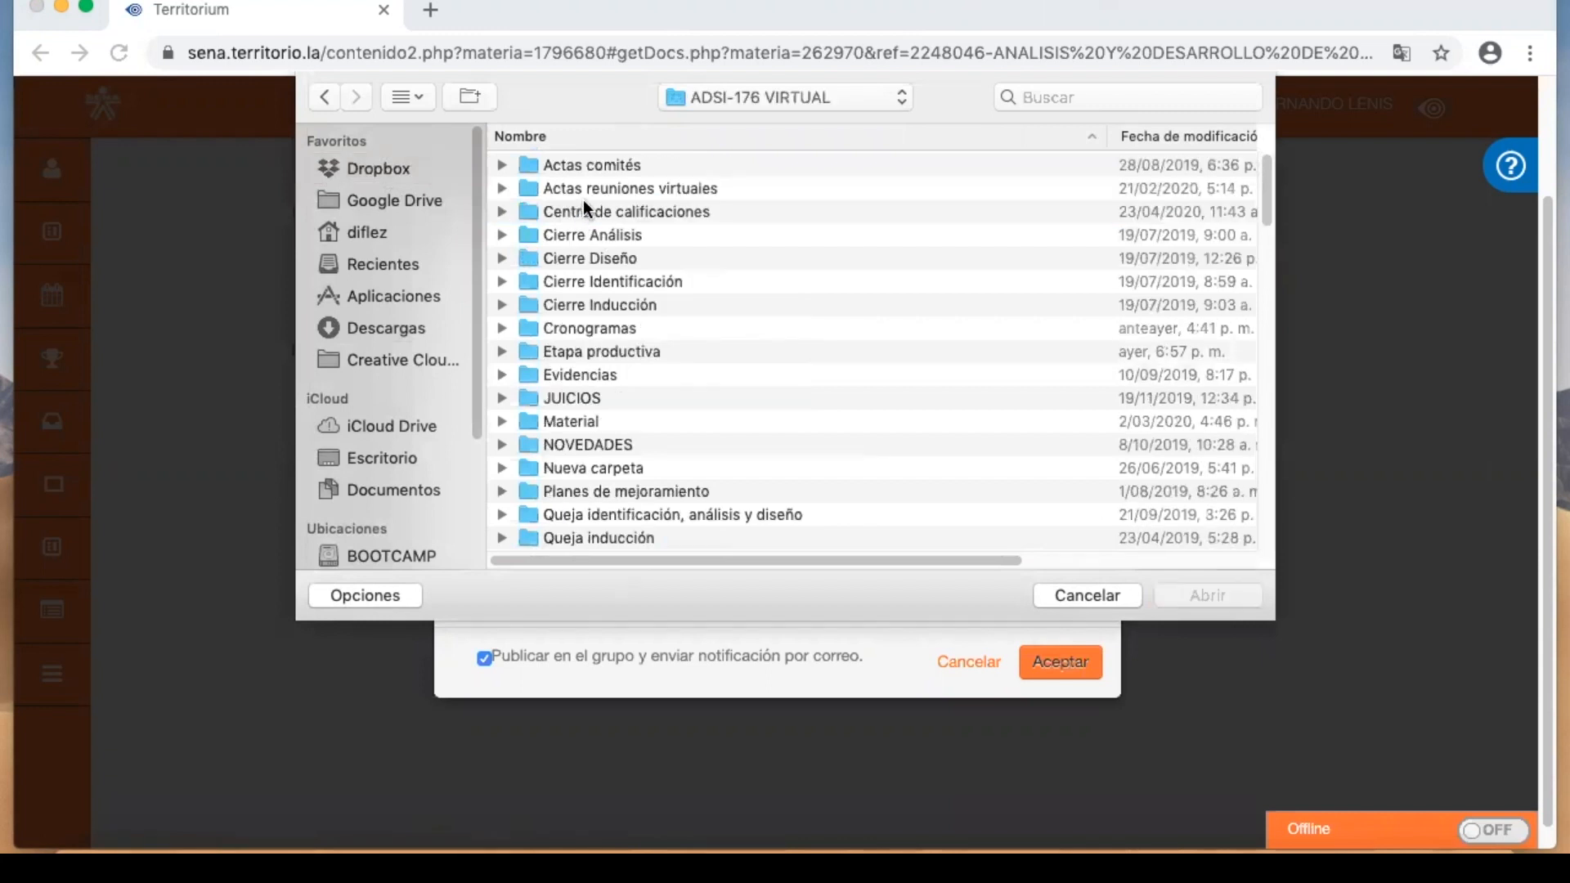
double_click(592, 351)
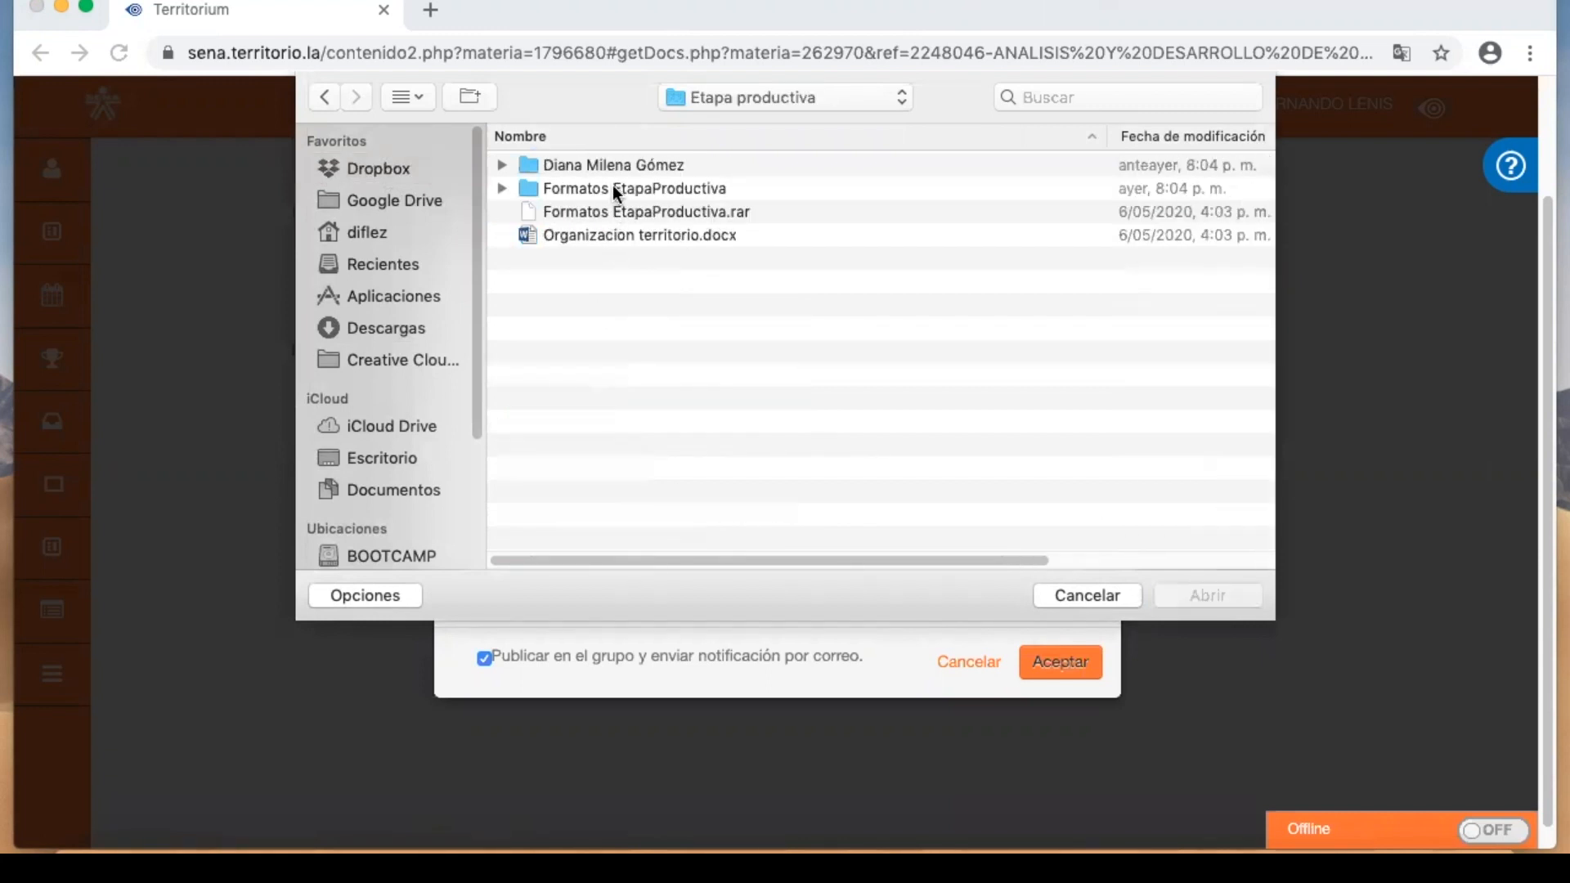
double_click(614, 189)
left_click(617, 325)
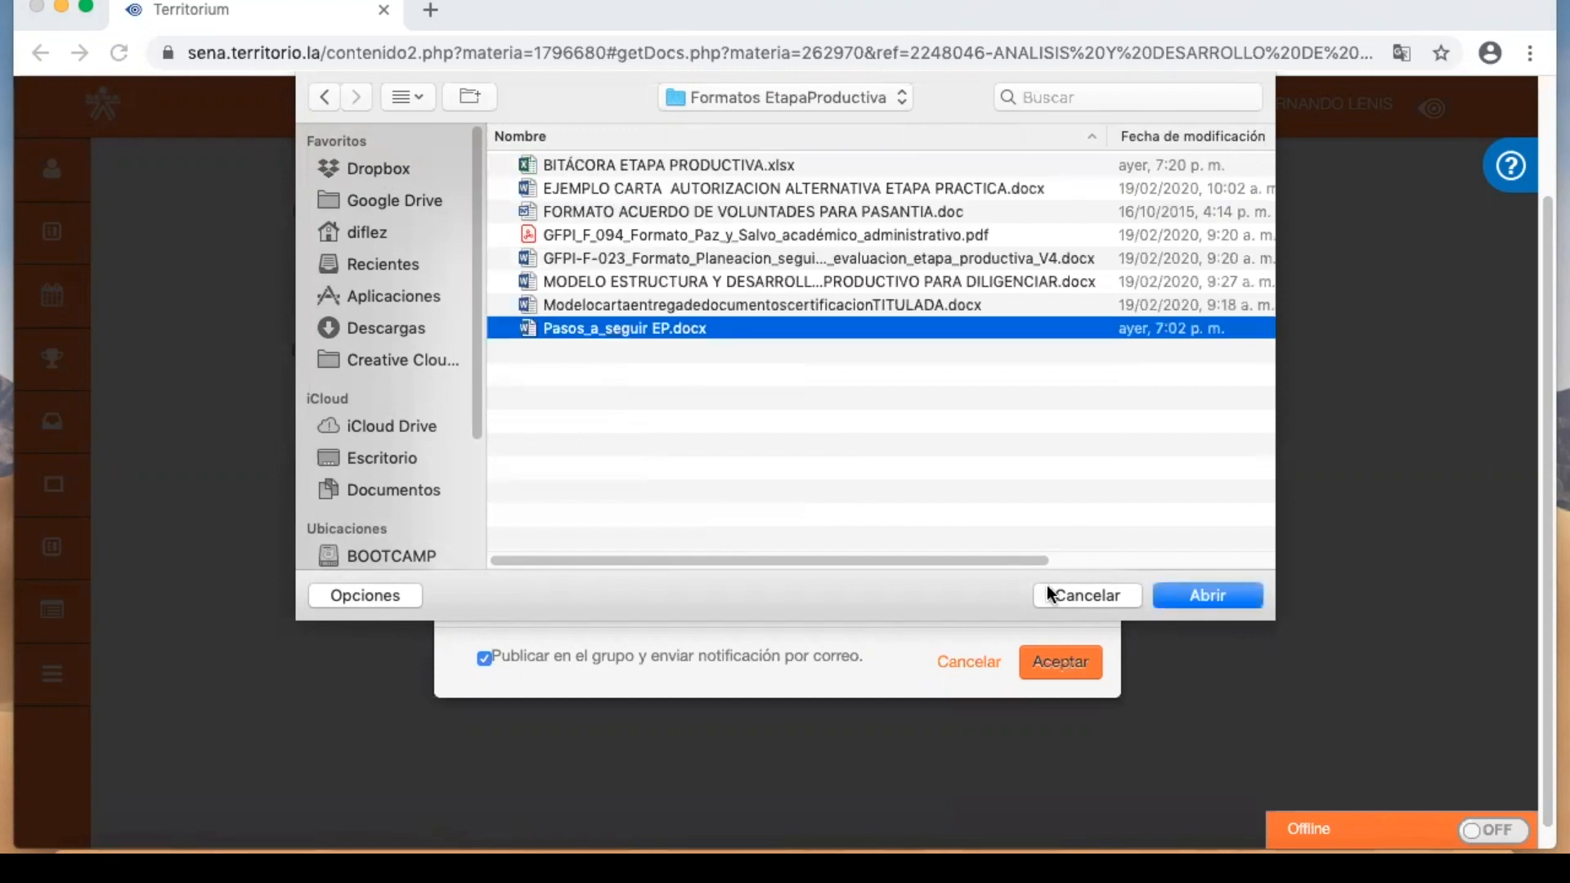
left_click(1171, 596)
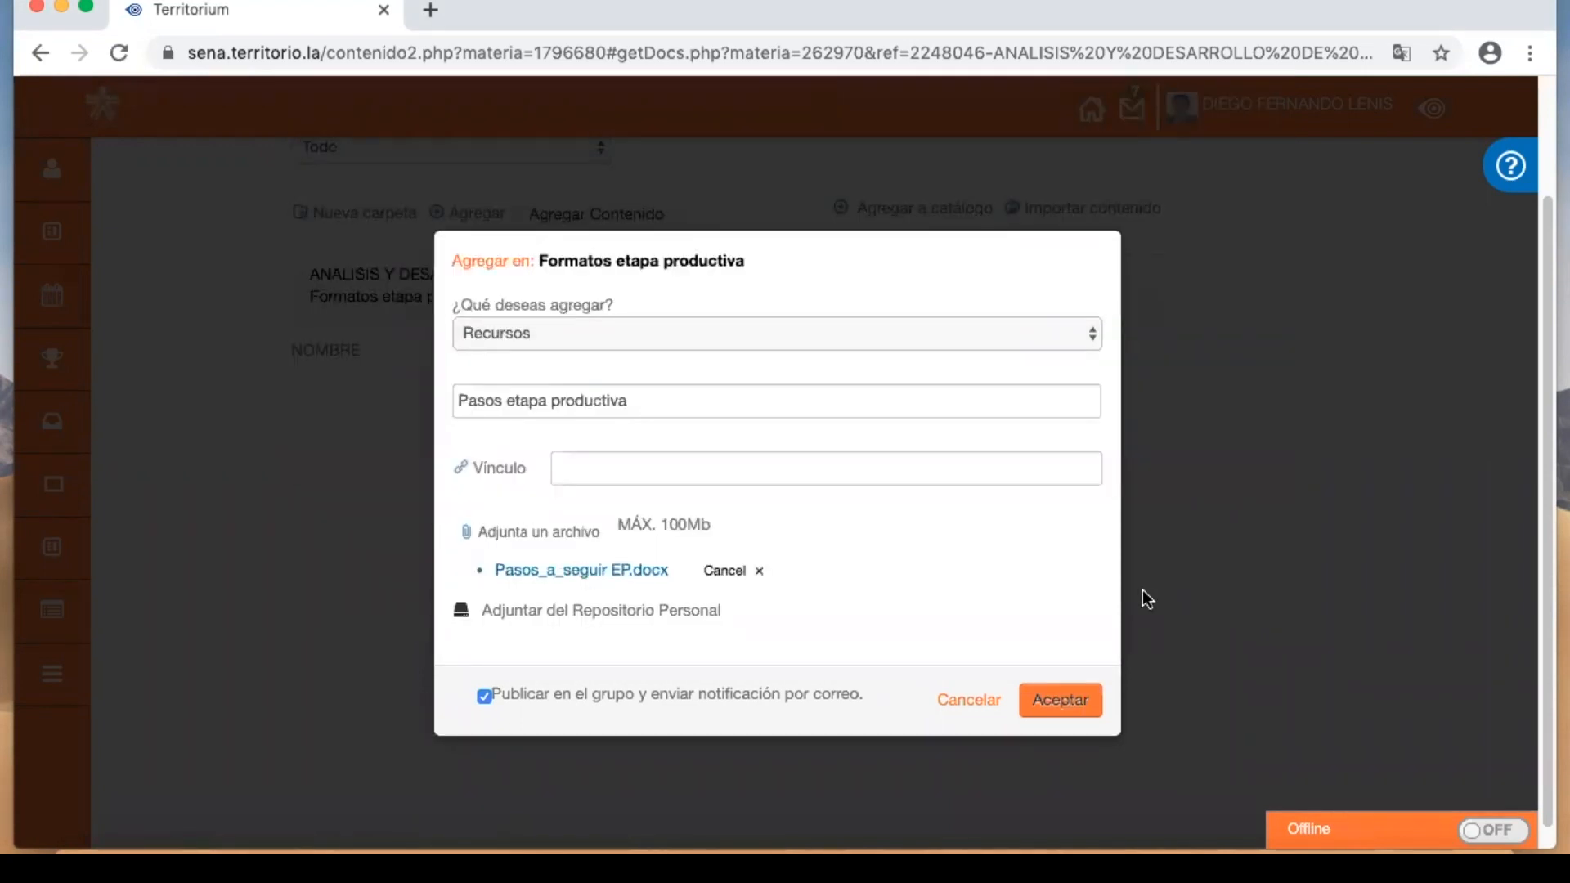
- Turn off publishing in the group with e-mail notification and save the Pasos etapa productiva resource once its file has uploaded
left_click(1056, 704)
left_click(1053, 705)
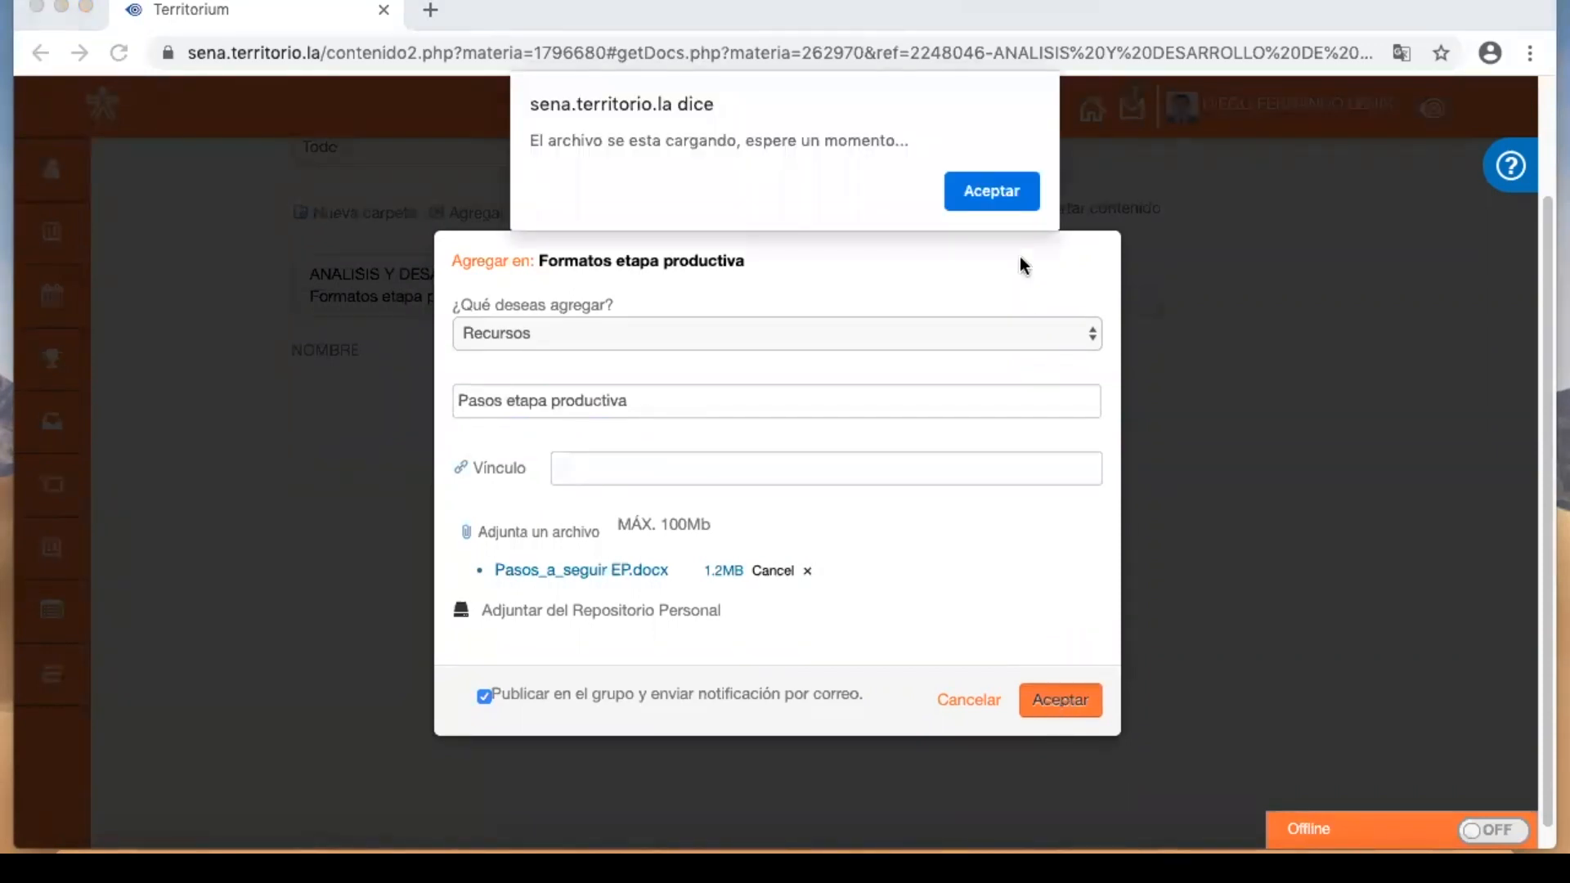
left_click(1008, 195)
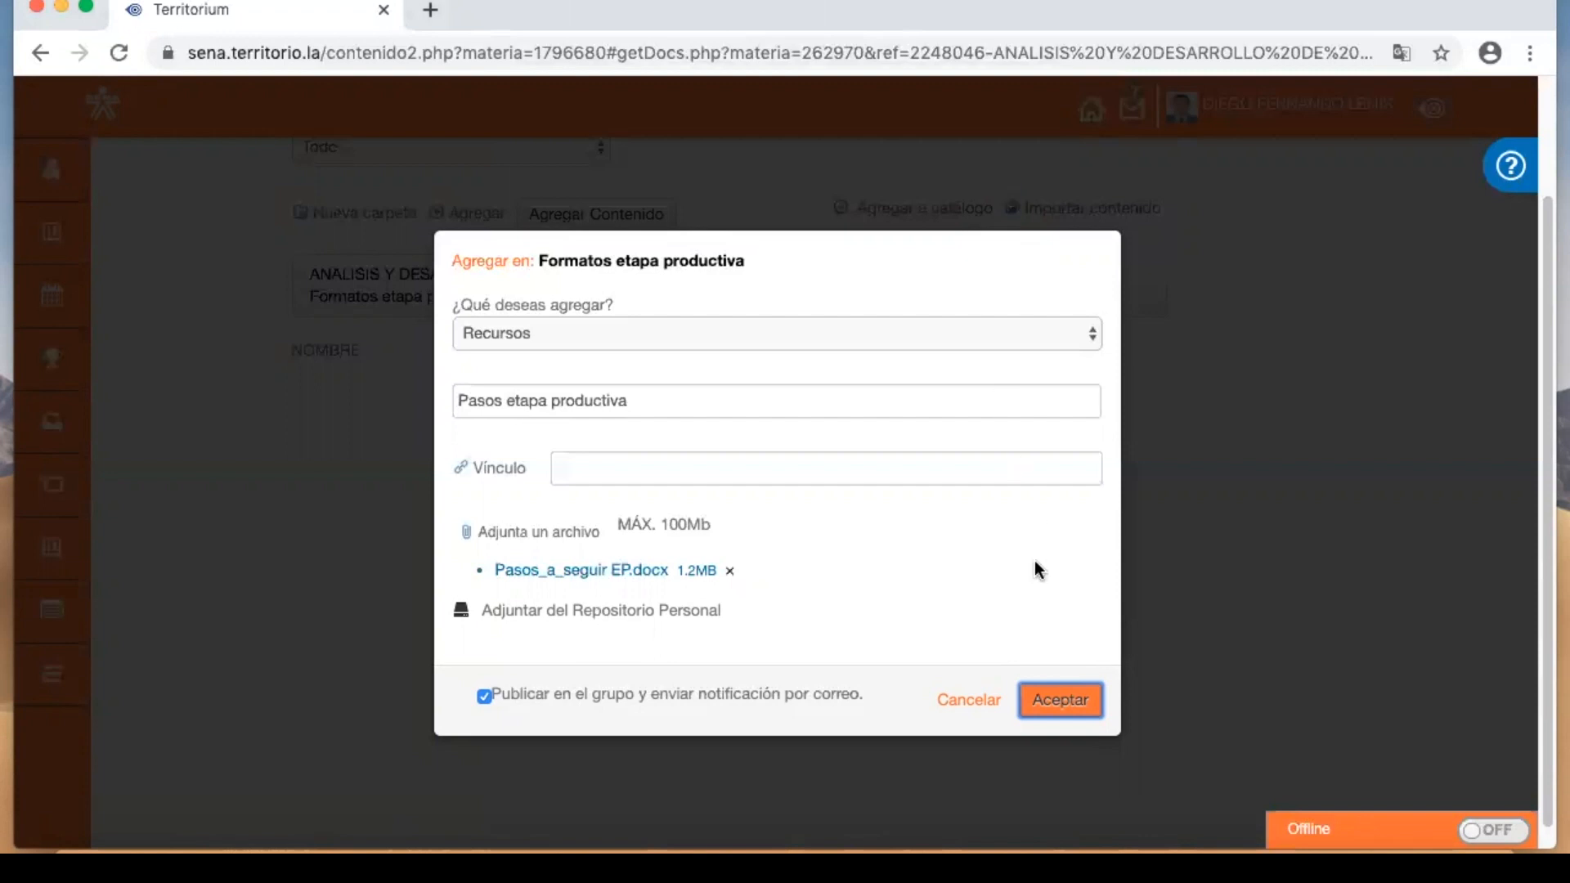
left_click(484, 696)
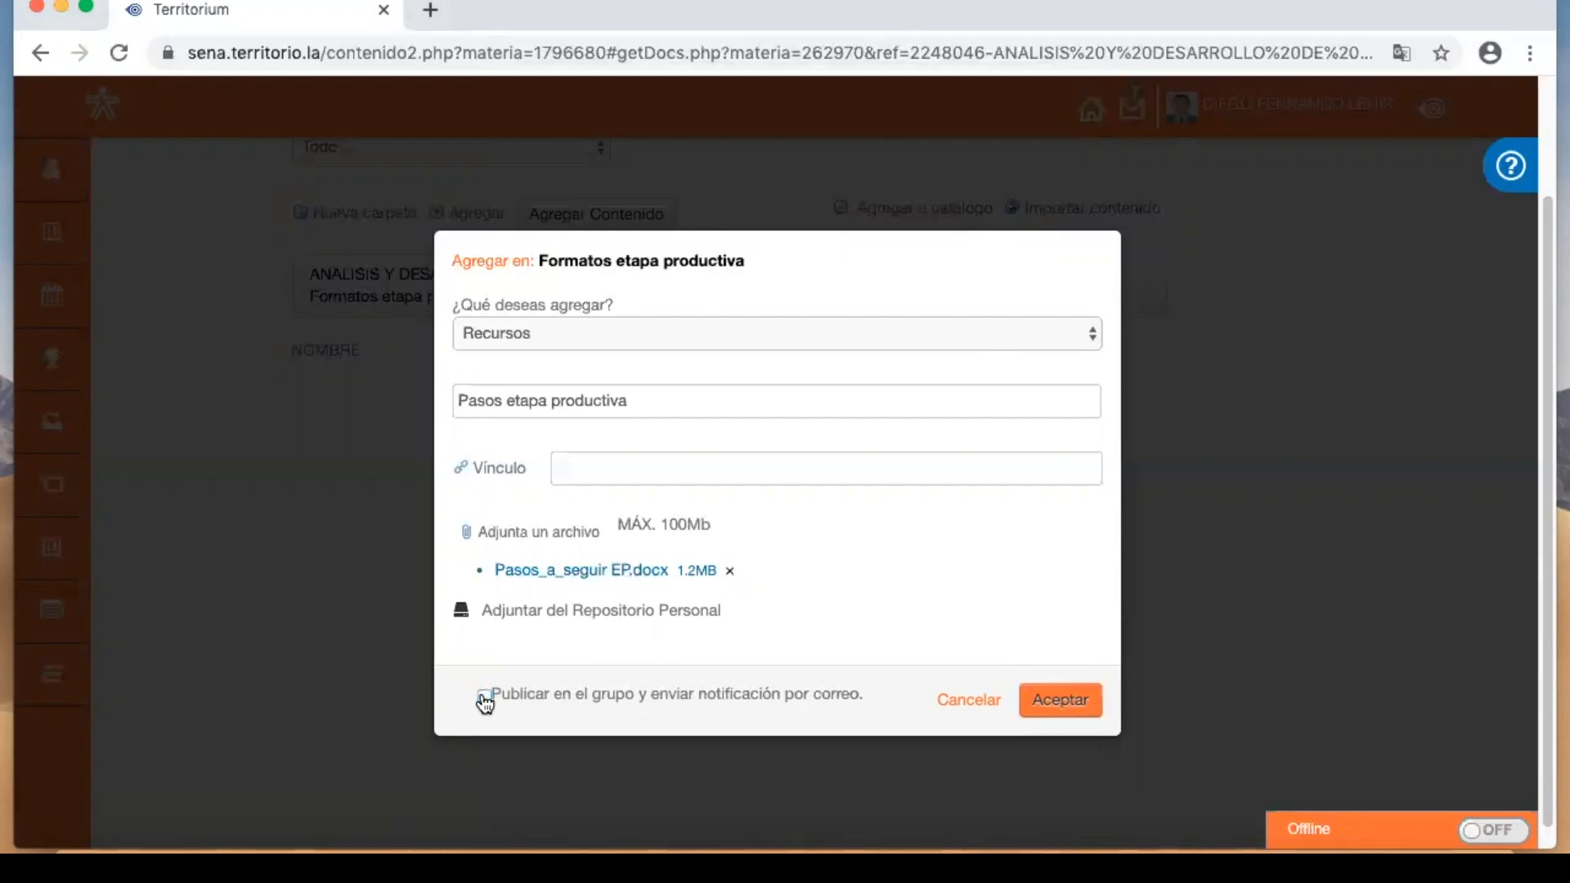
left_click(1055, 701)
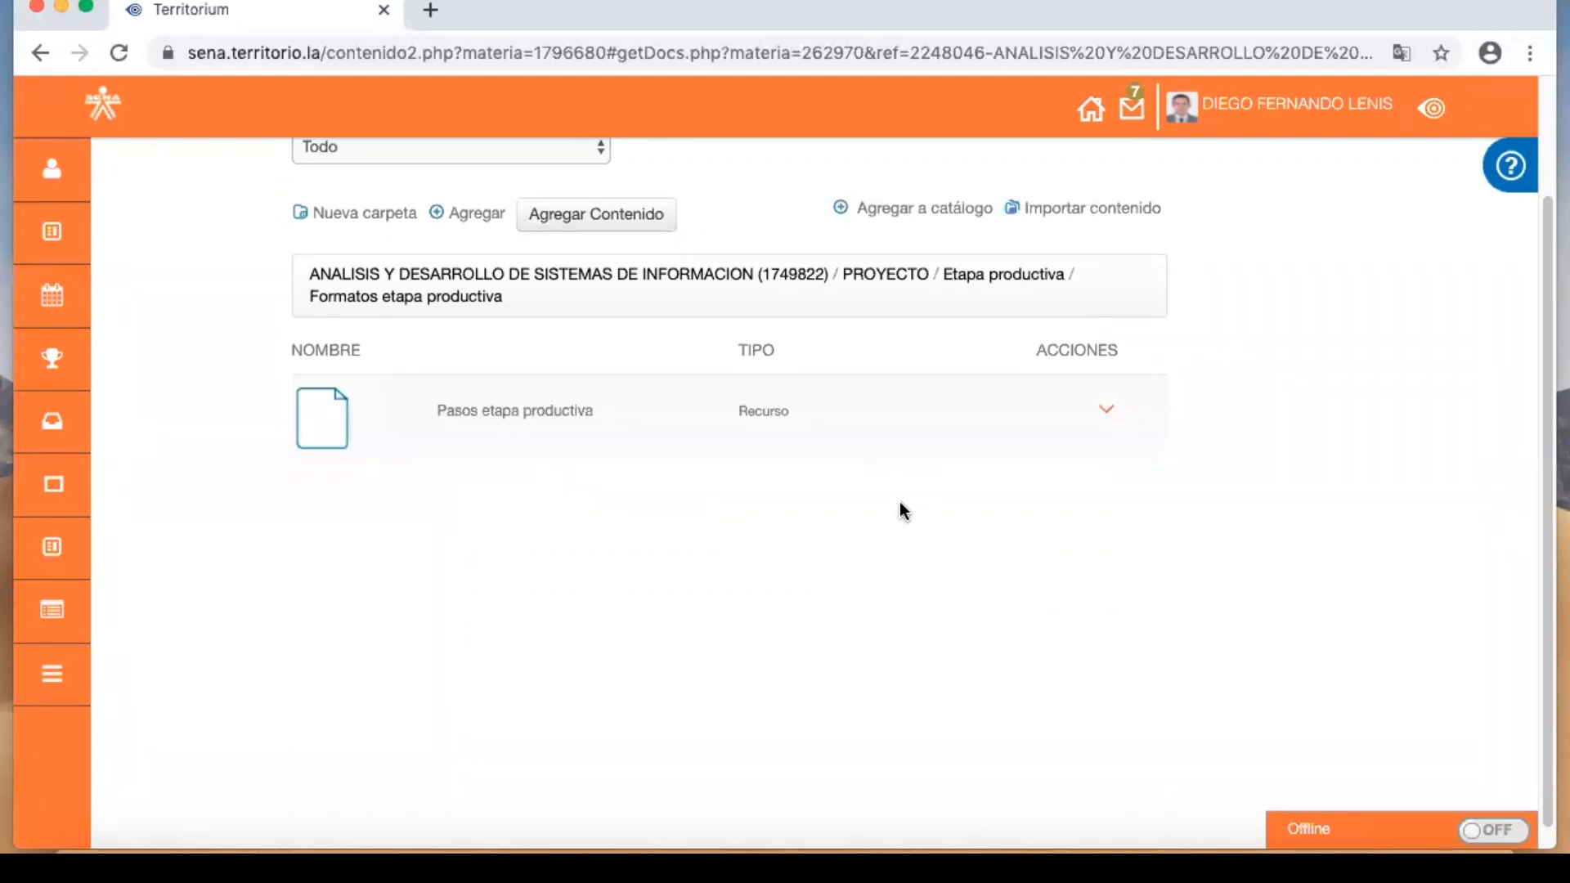
- Create new content titled "Formatos de seguimiento" with Formatos etapa productiva as its destination folder
left_click(631, 218)
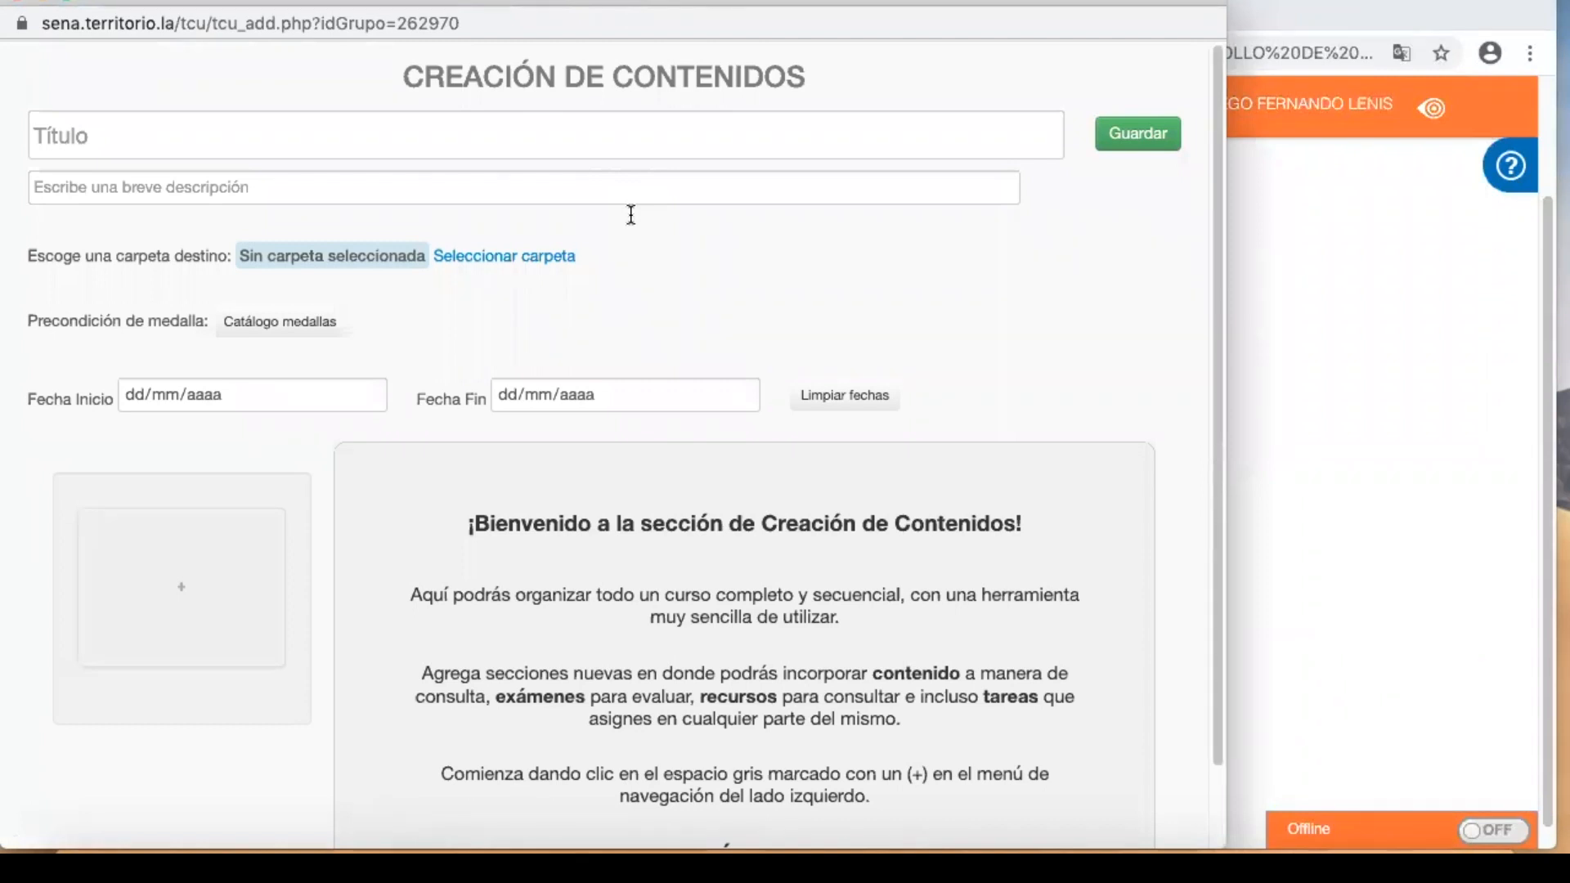
left_click(570, 138)
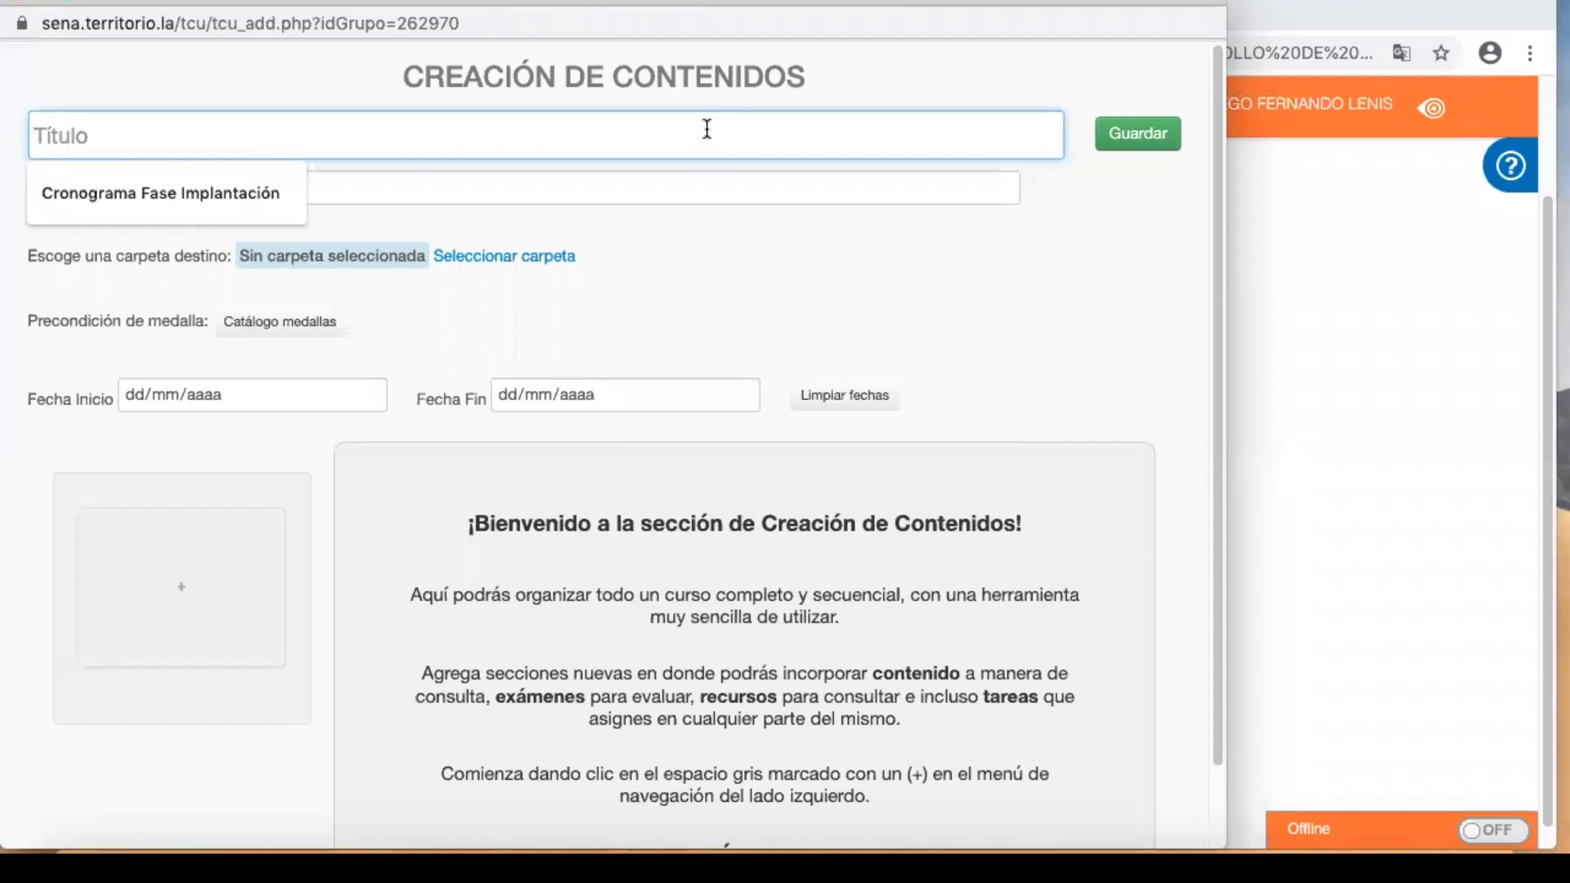
type("Formatos ")
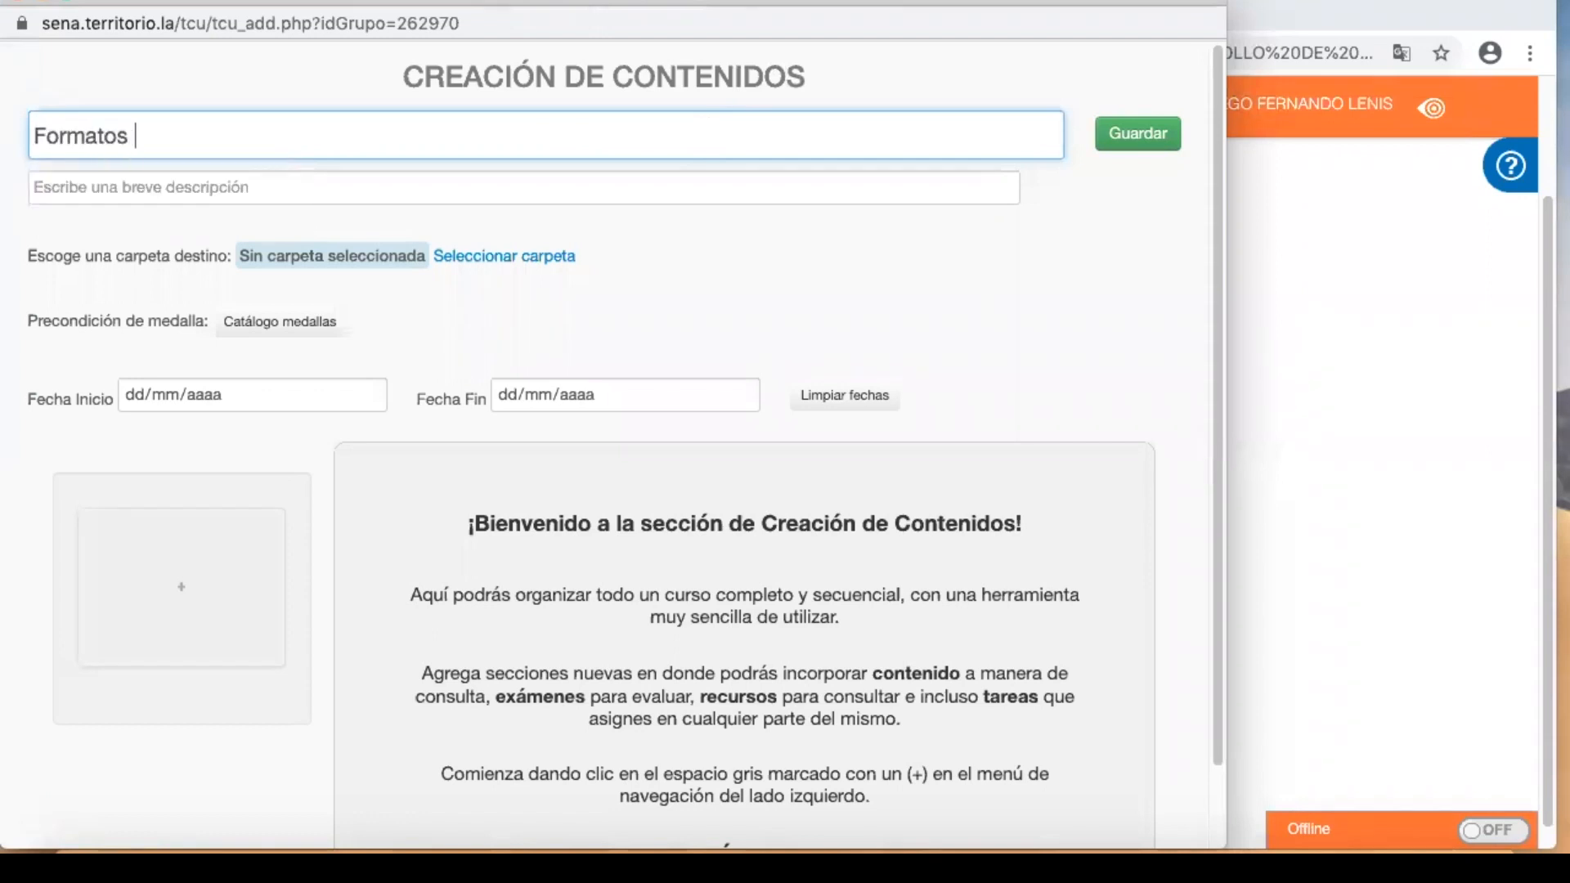
type("de seguimiento")
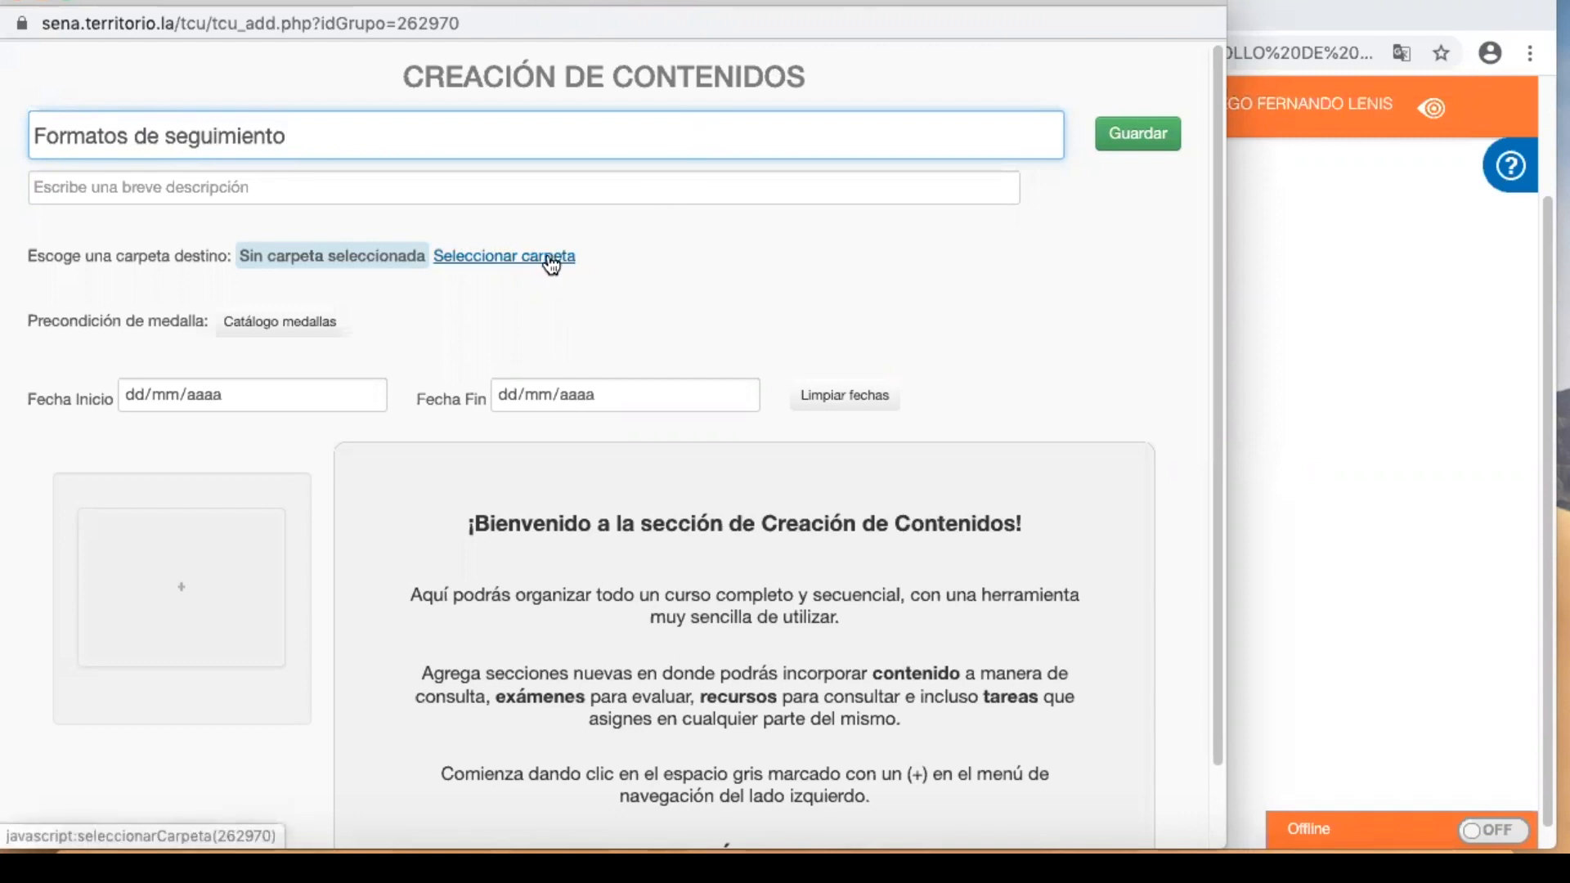
left_click(507, 258)
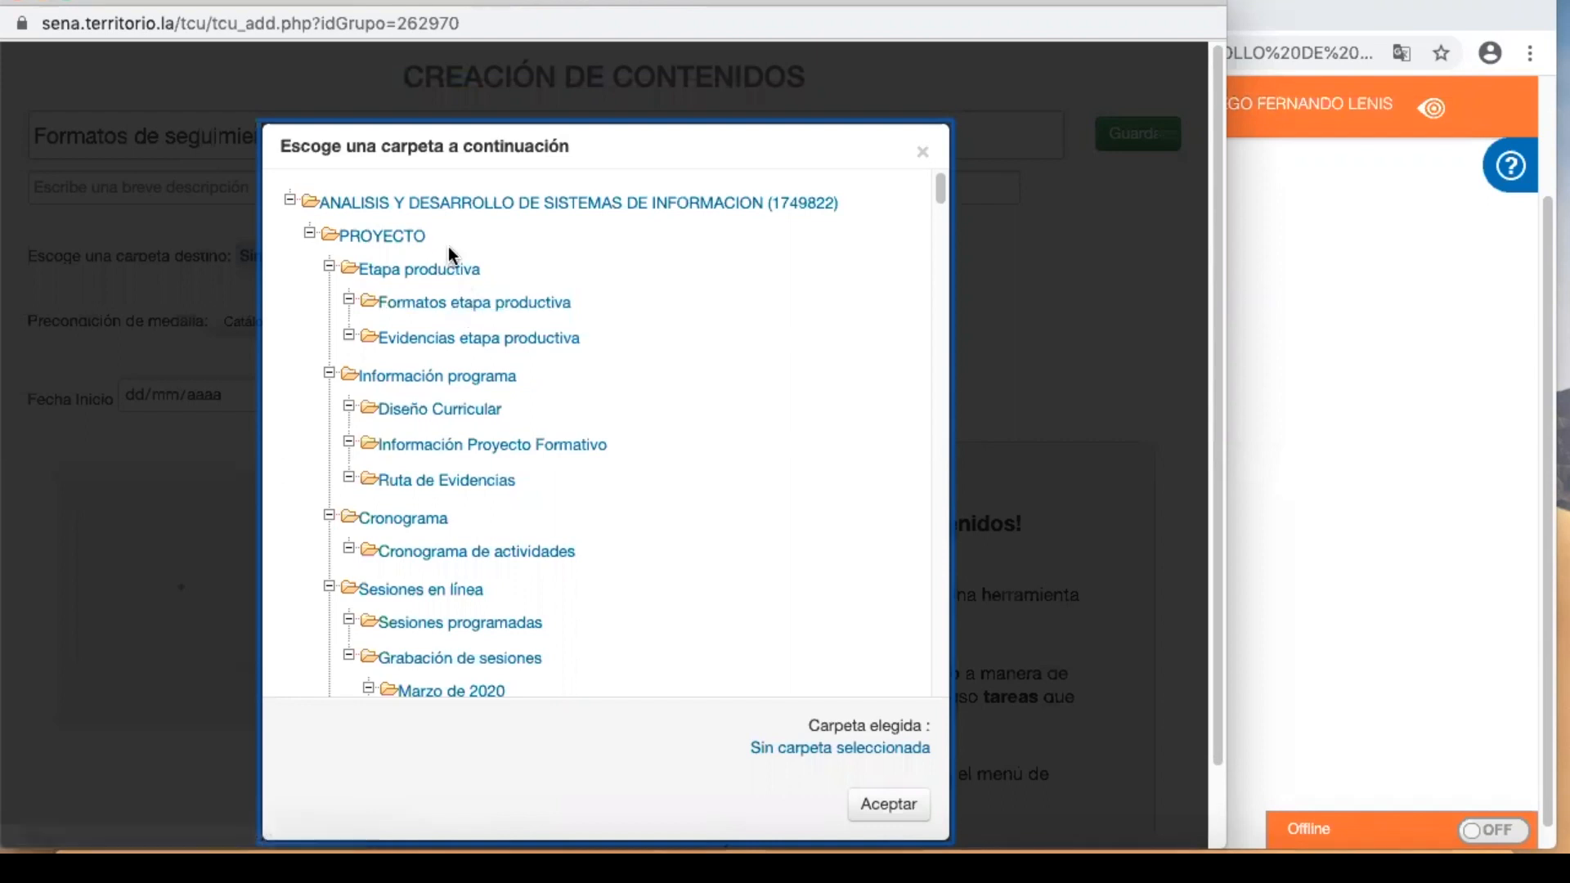
left_click(435, 309)
left_click(875, 806)
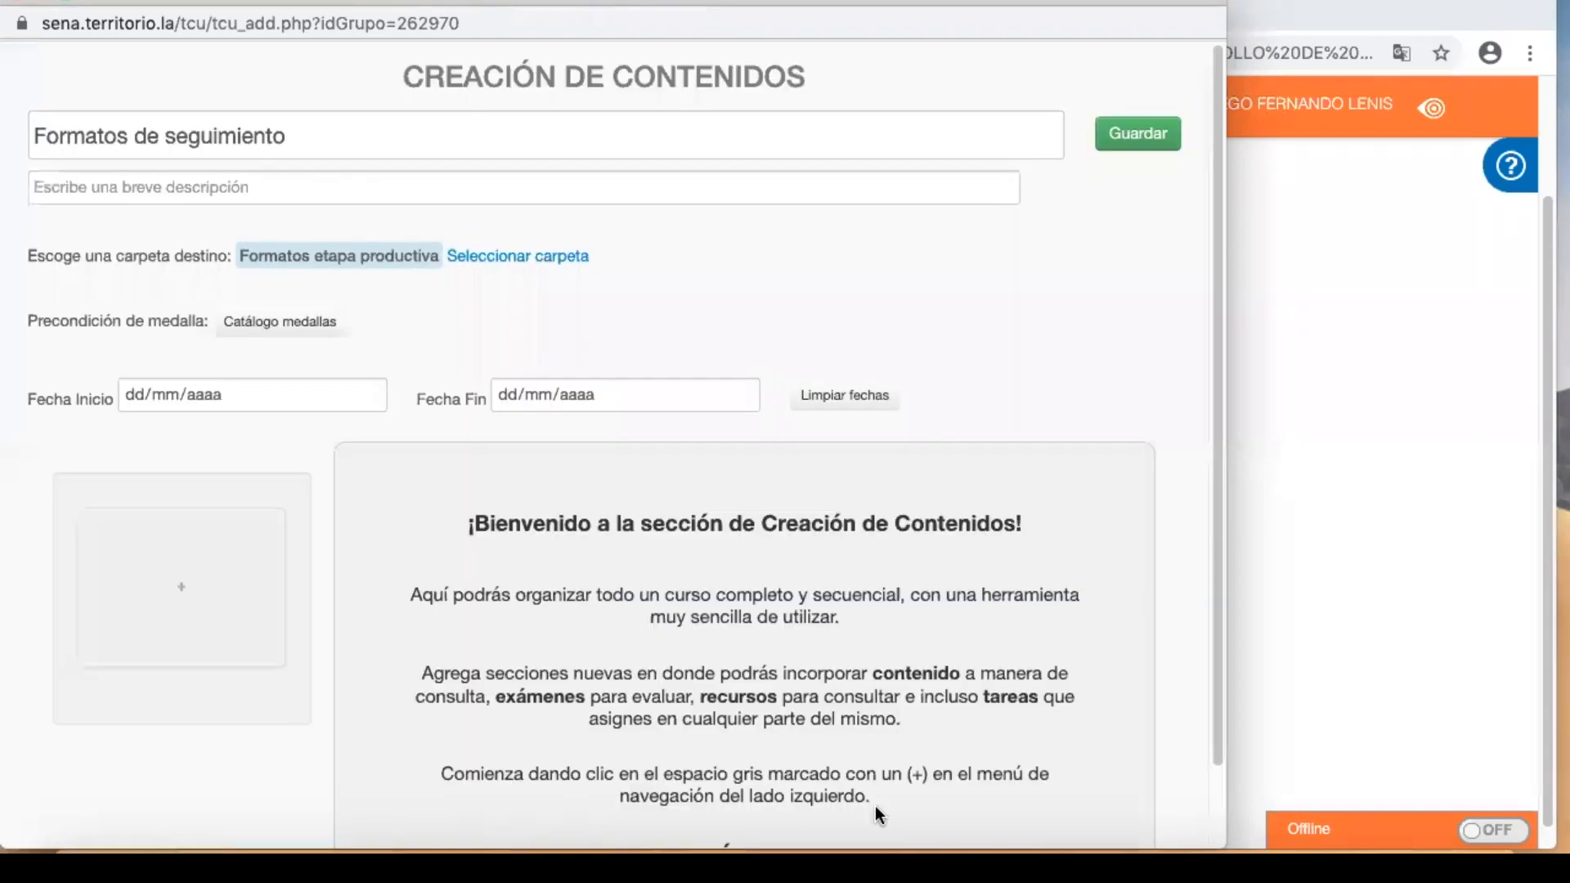
- Add a first section of type Recurso to the content and name the resource "Formato planeación y seguimiento etapa productiva"
scroll(941, 494, "down", 2)
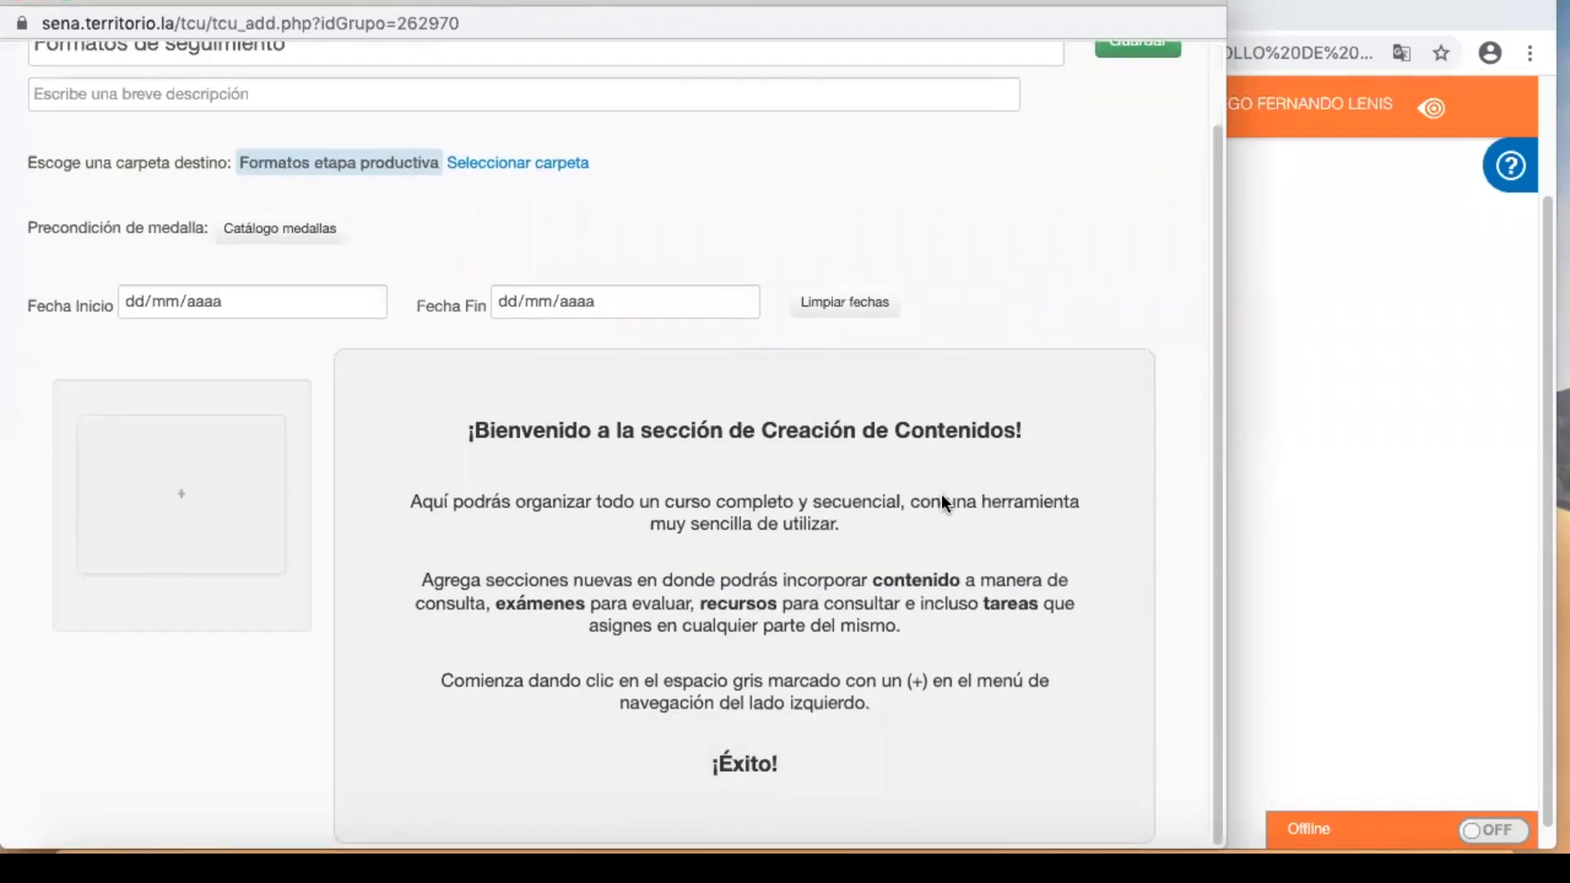
left_click(203, 479)
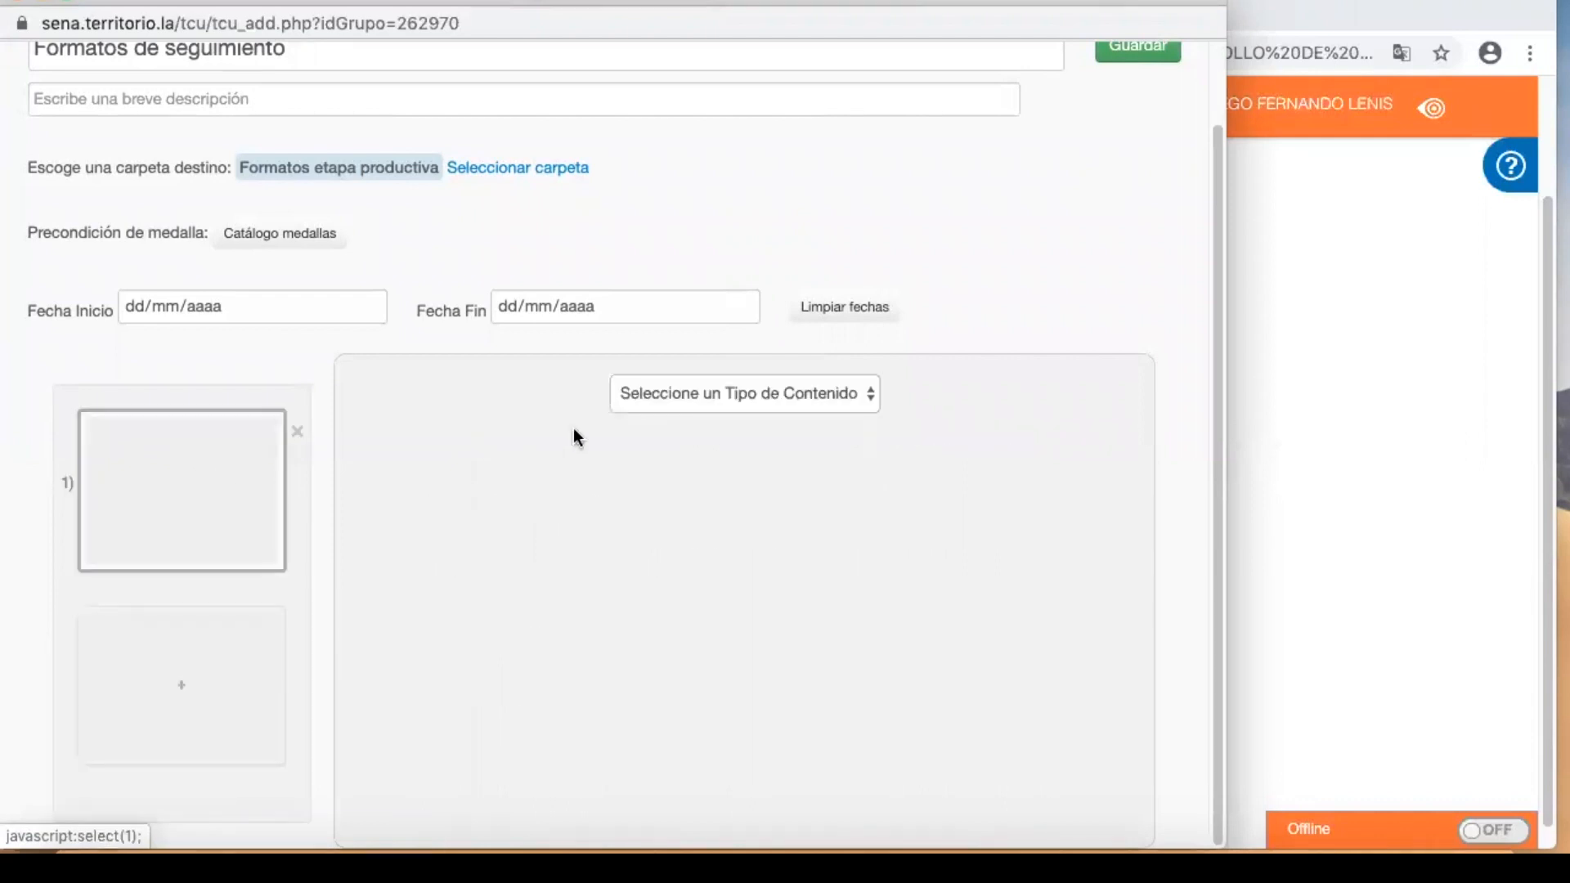
left_click(651, 401)
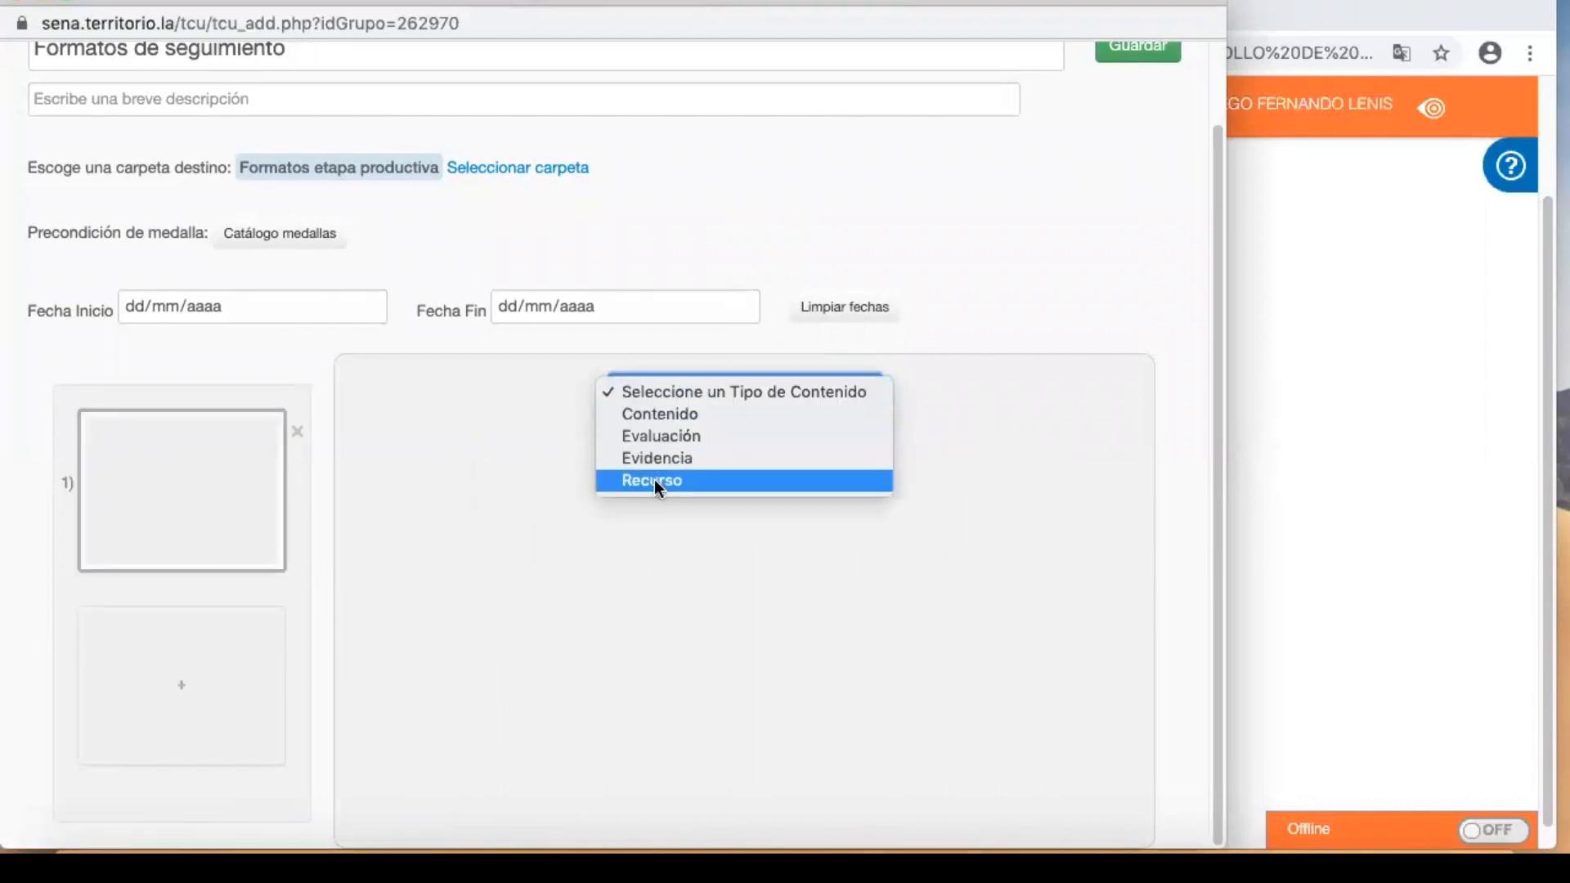
left_click(654, 481)
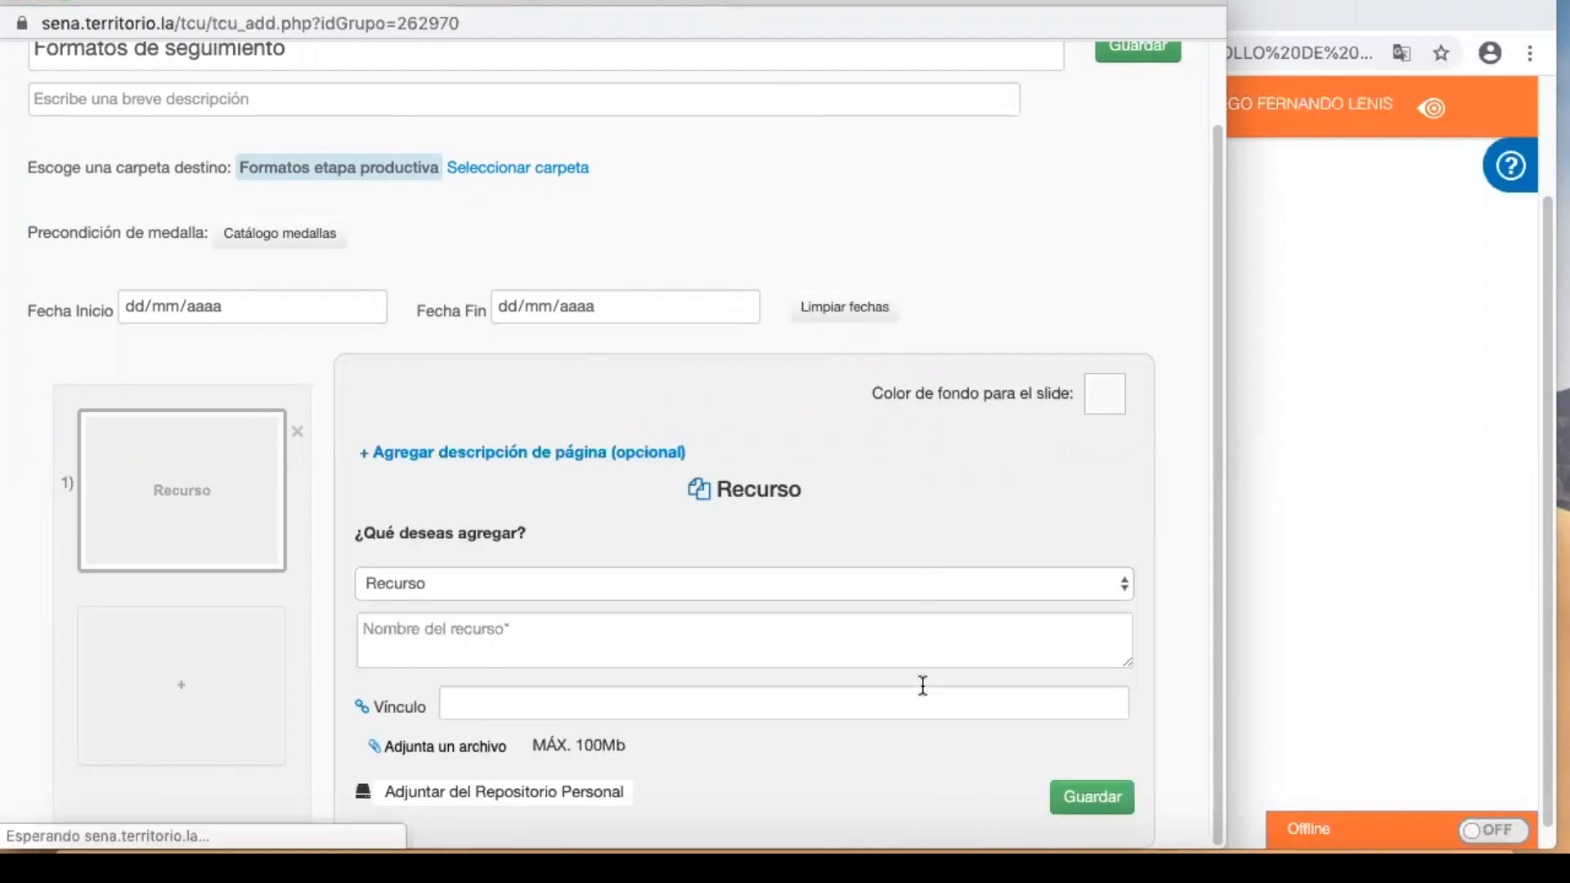
left_click(930, 649)
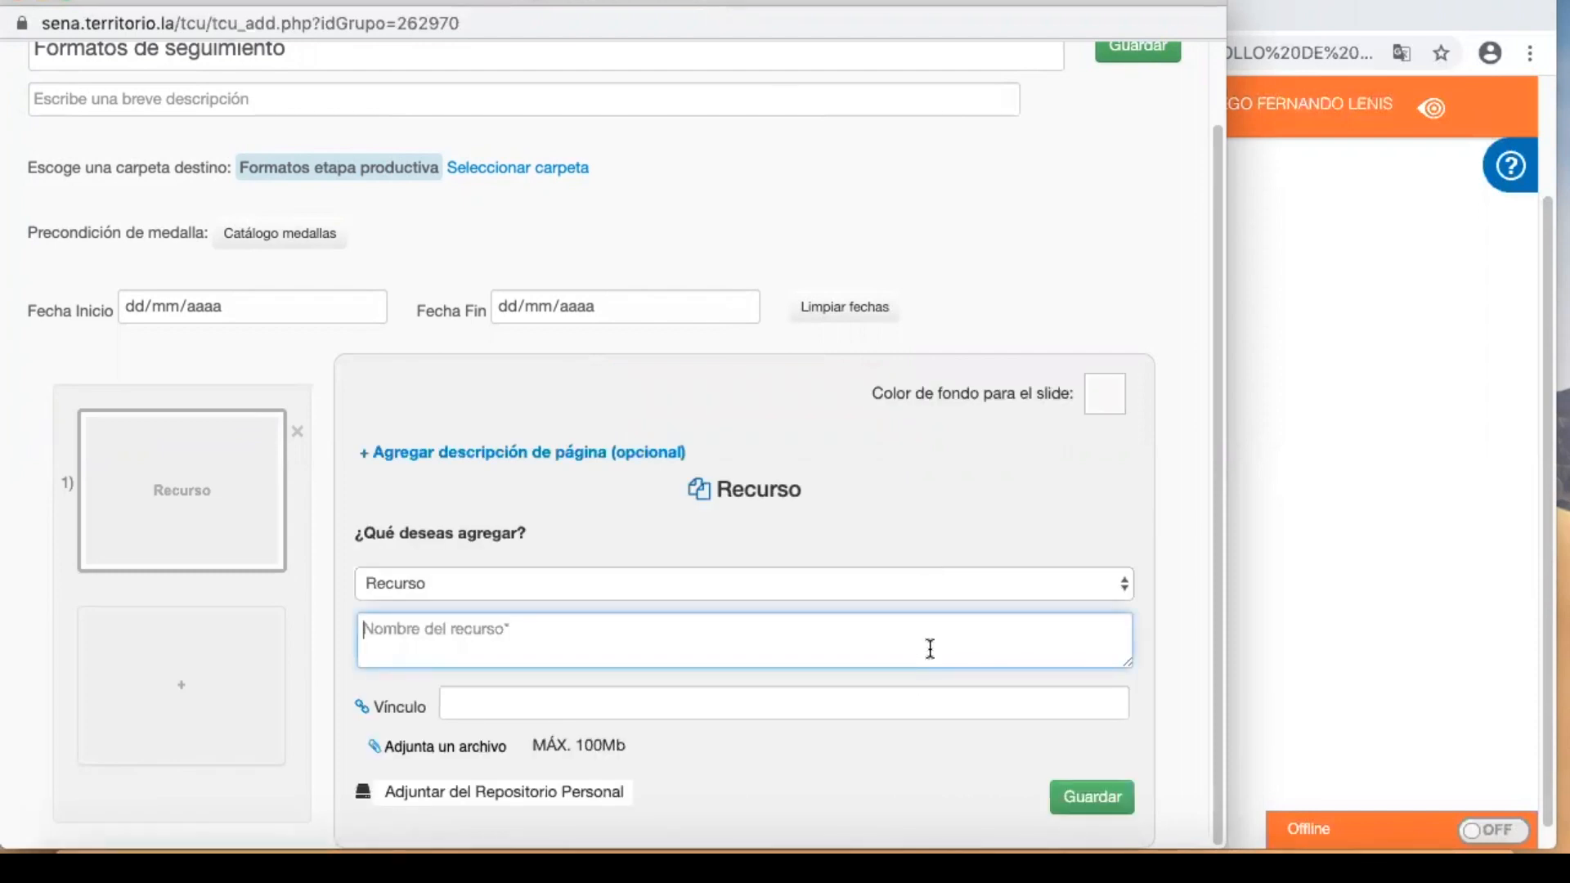
type("Formato ")
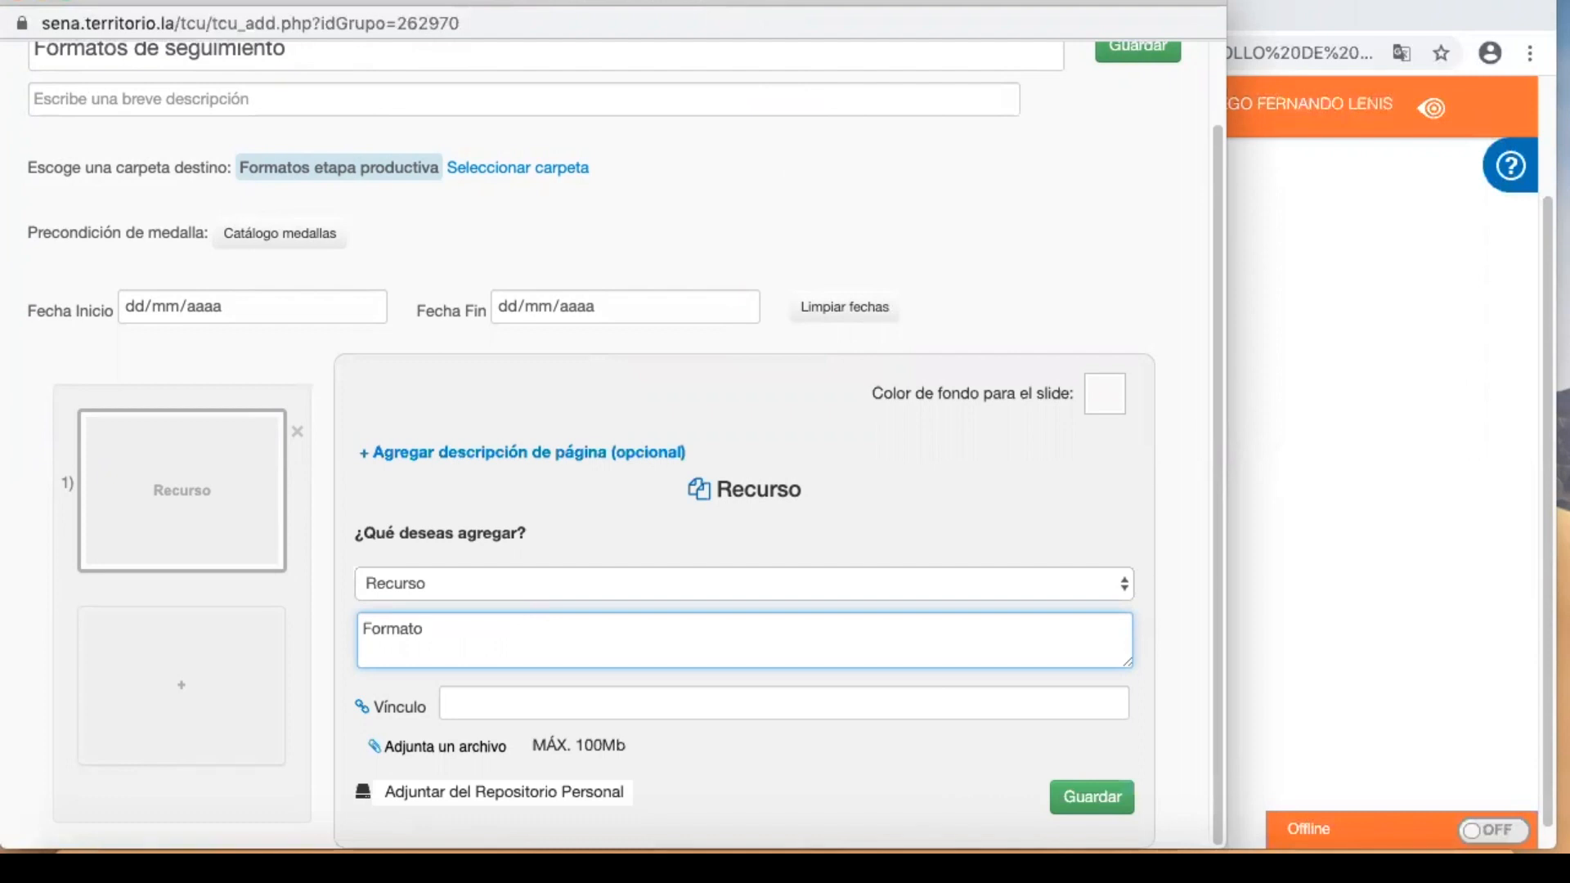
type("seguimiento etapa productiva")
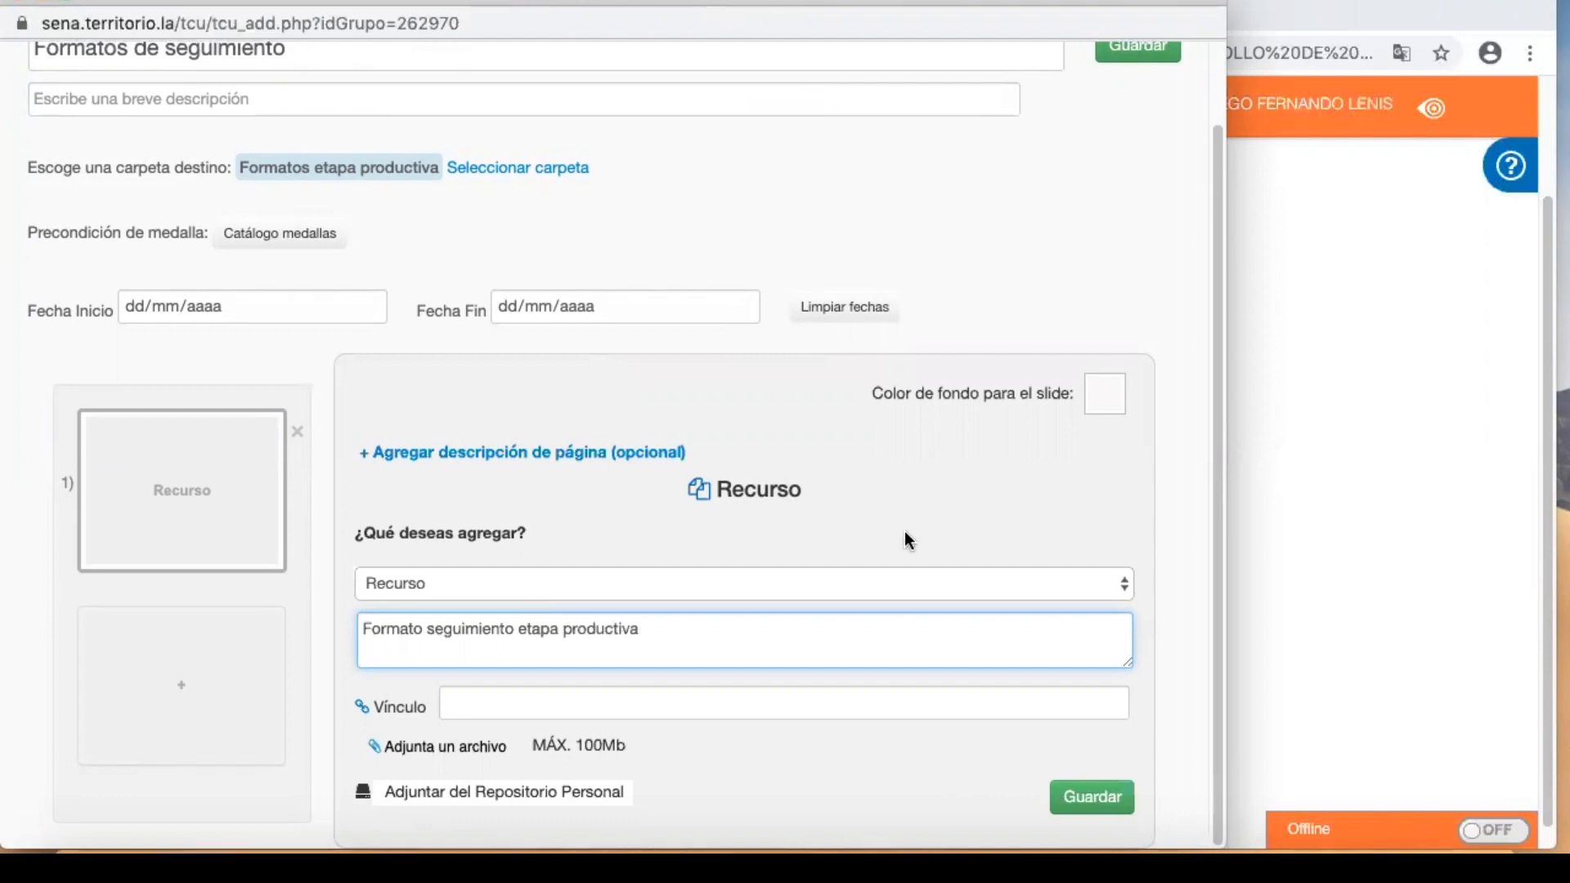
key("alt+Left")
key("alt+Left")
key("alt+Left")
type("planeación y")
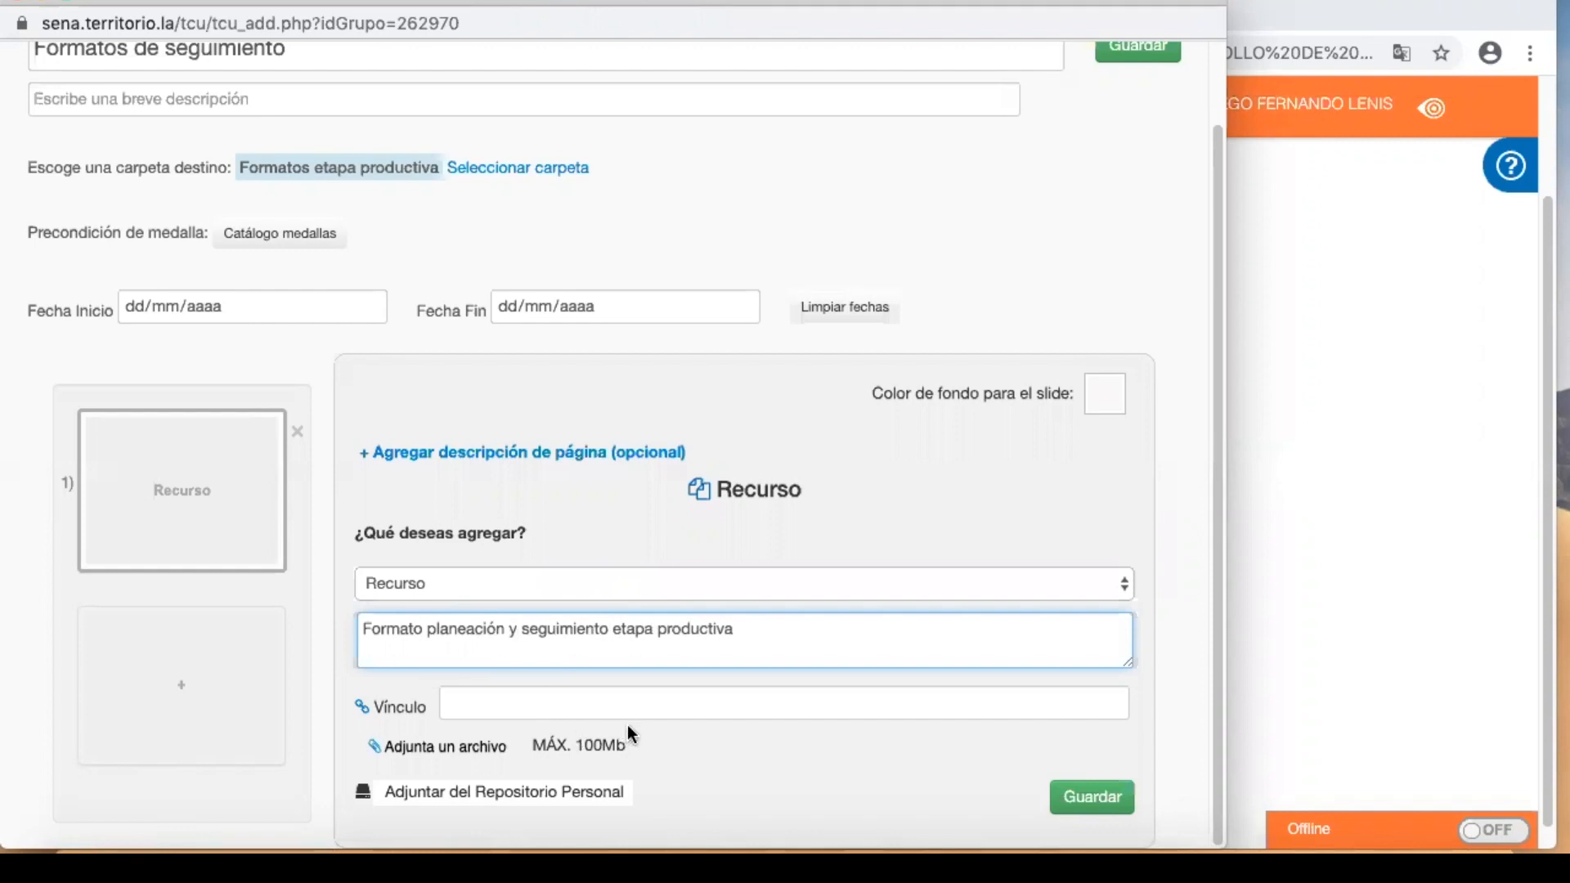
- Attach the GFPI-F-023 planning and evaluation format (V4, .docx) to the first section's resource and save it
left_click(480, 753)
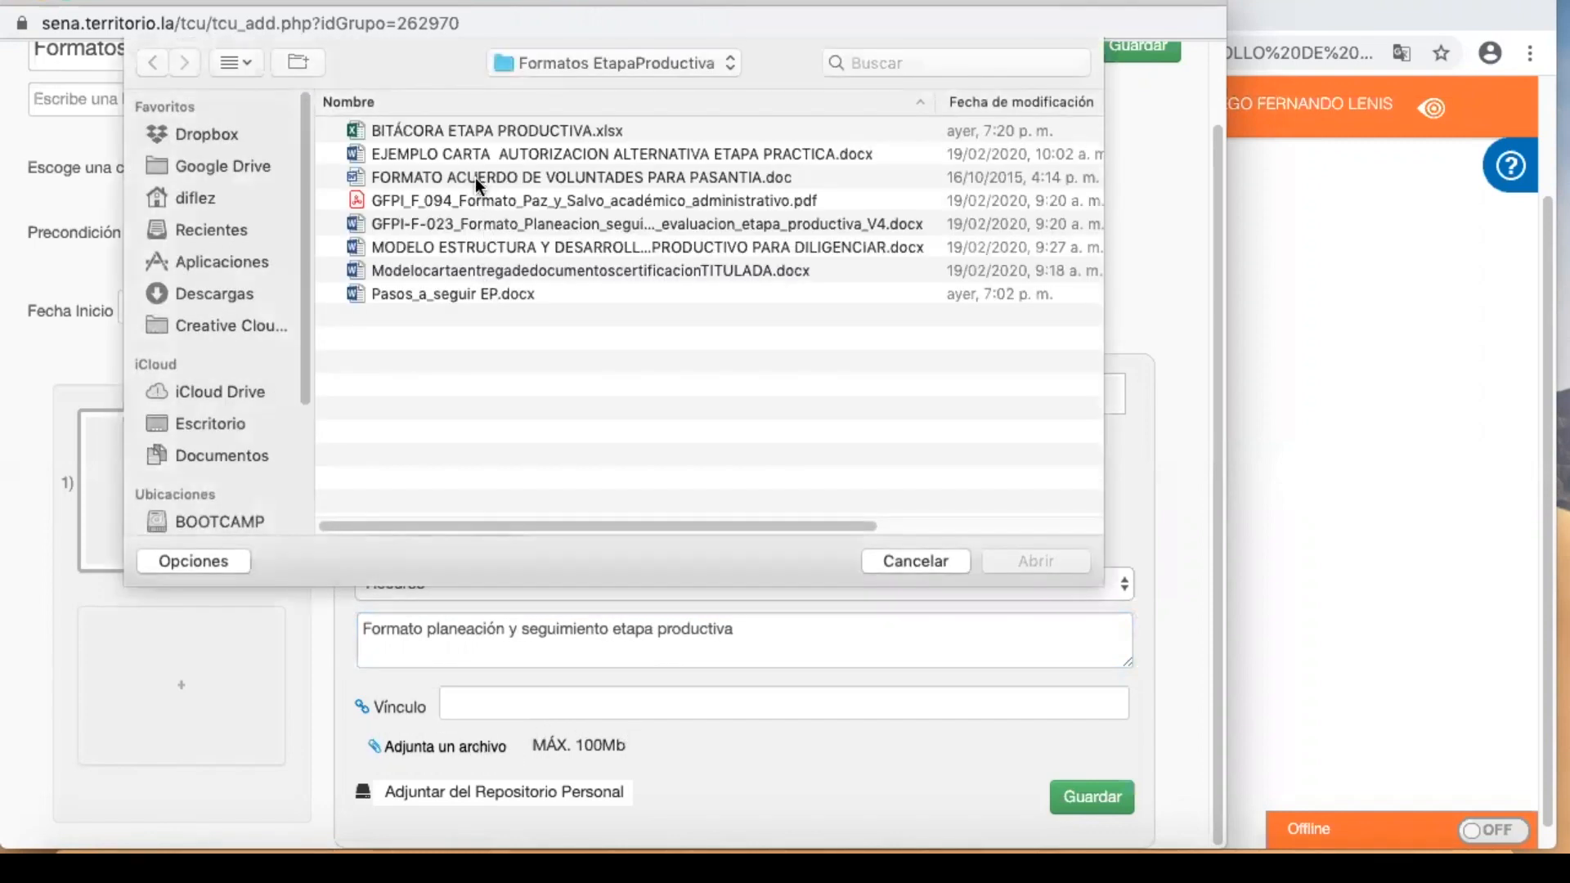
left_click(478, 226)
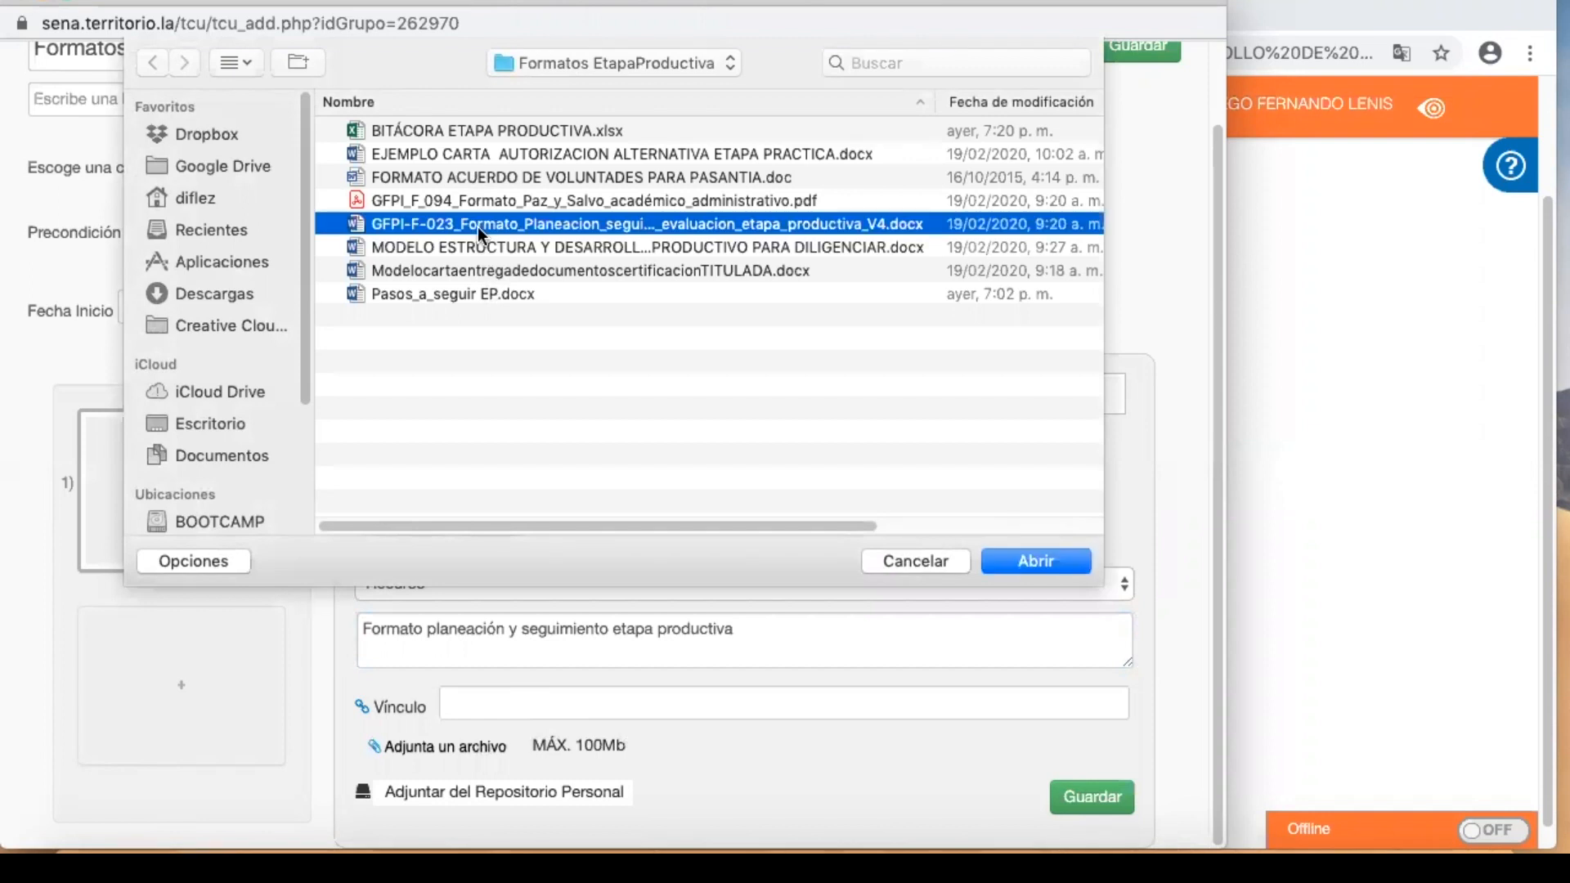
left_click(1025, 563)
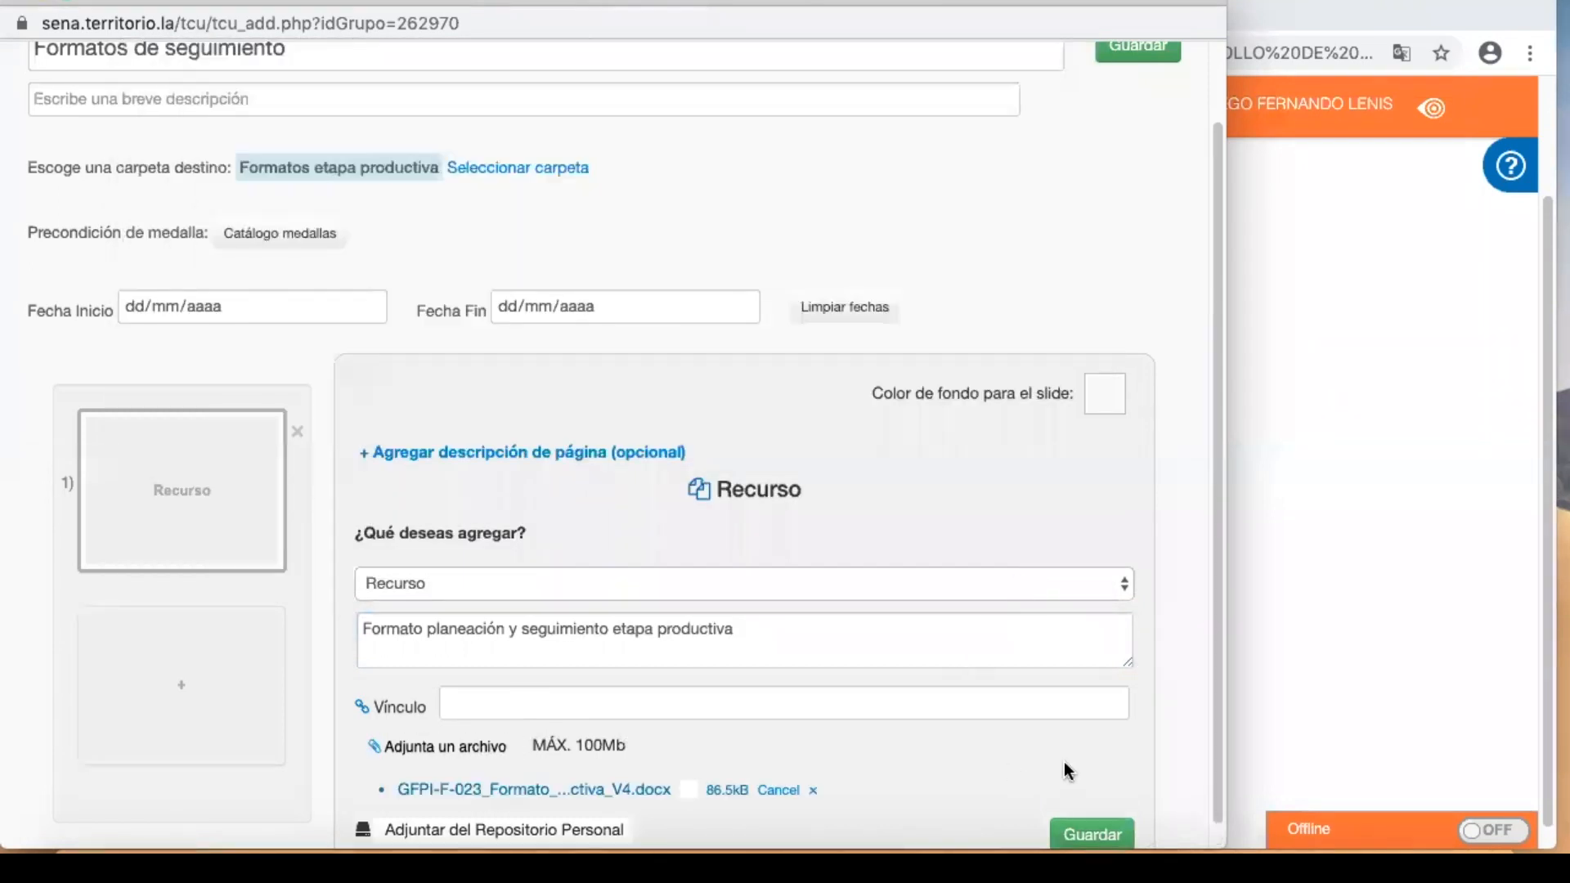
scroll(1185, 748, "down", 1)
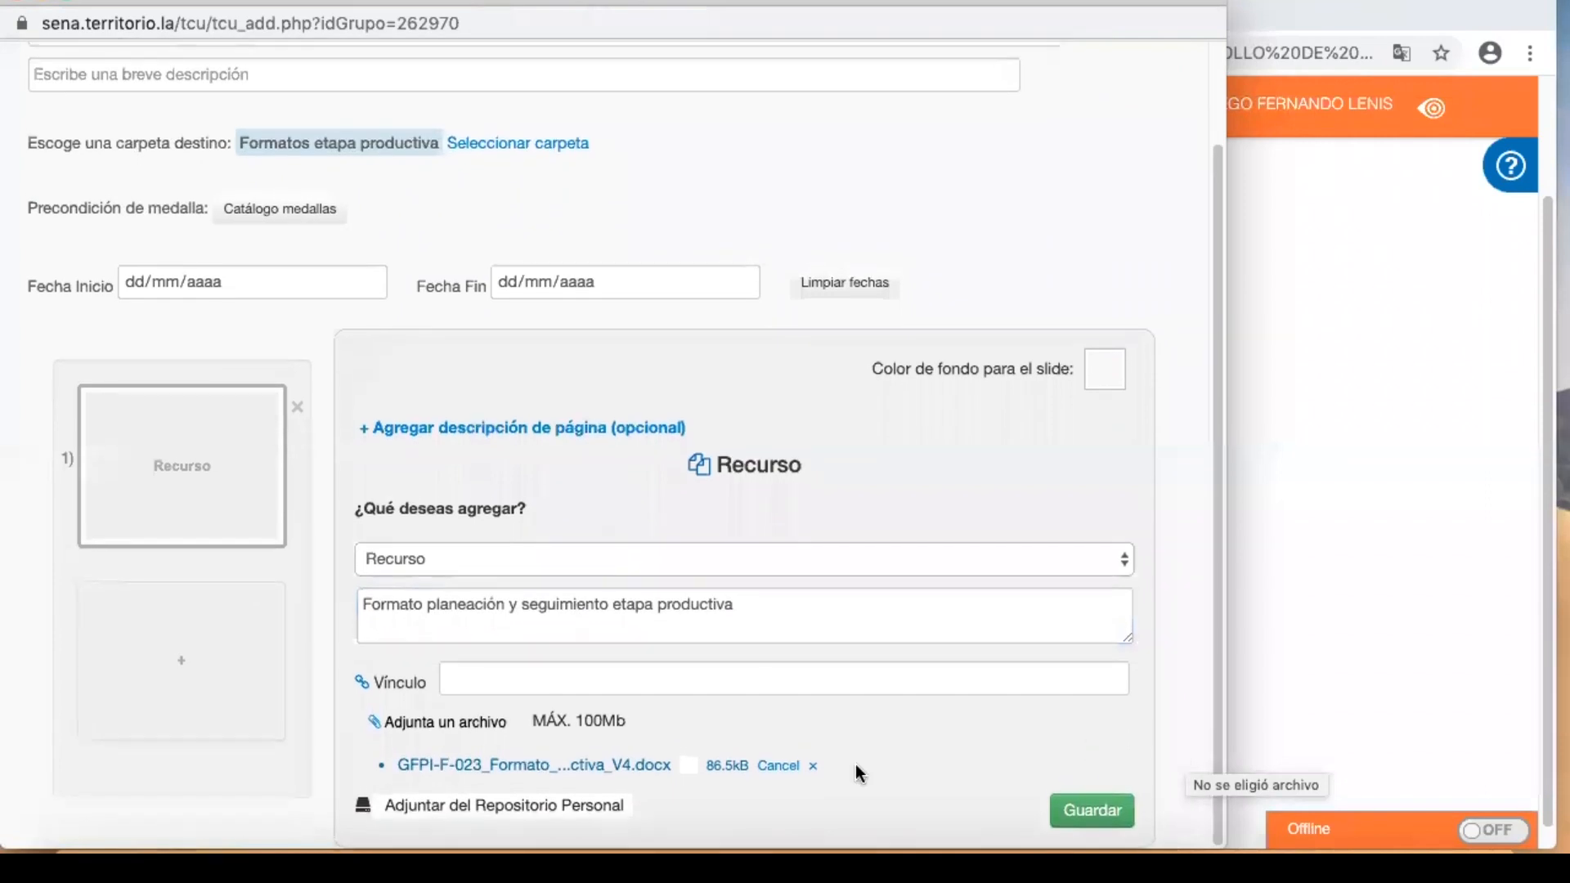
left_click(1084, 817)
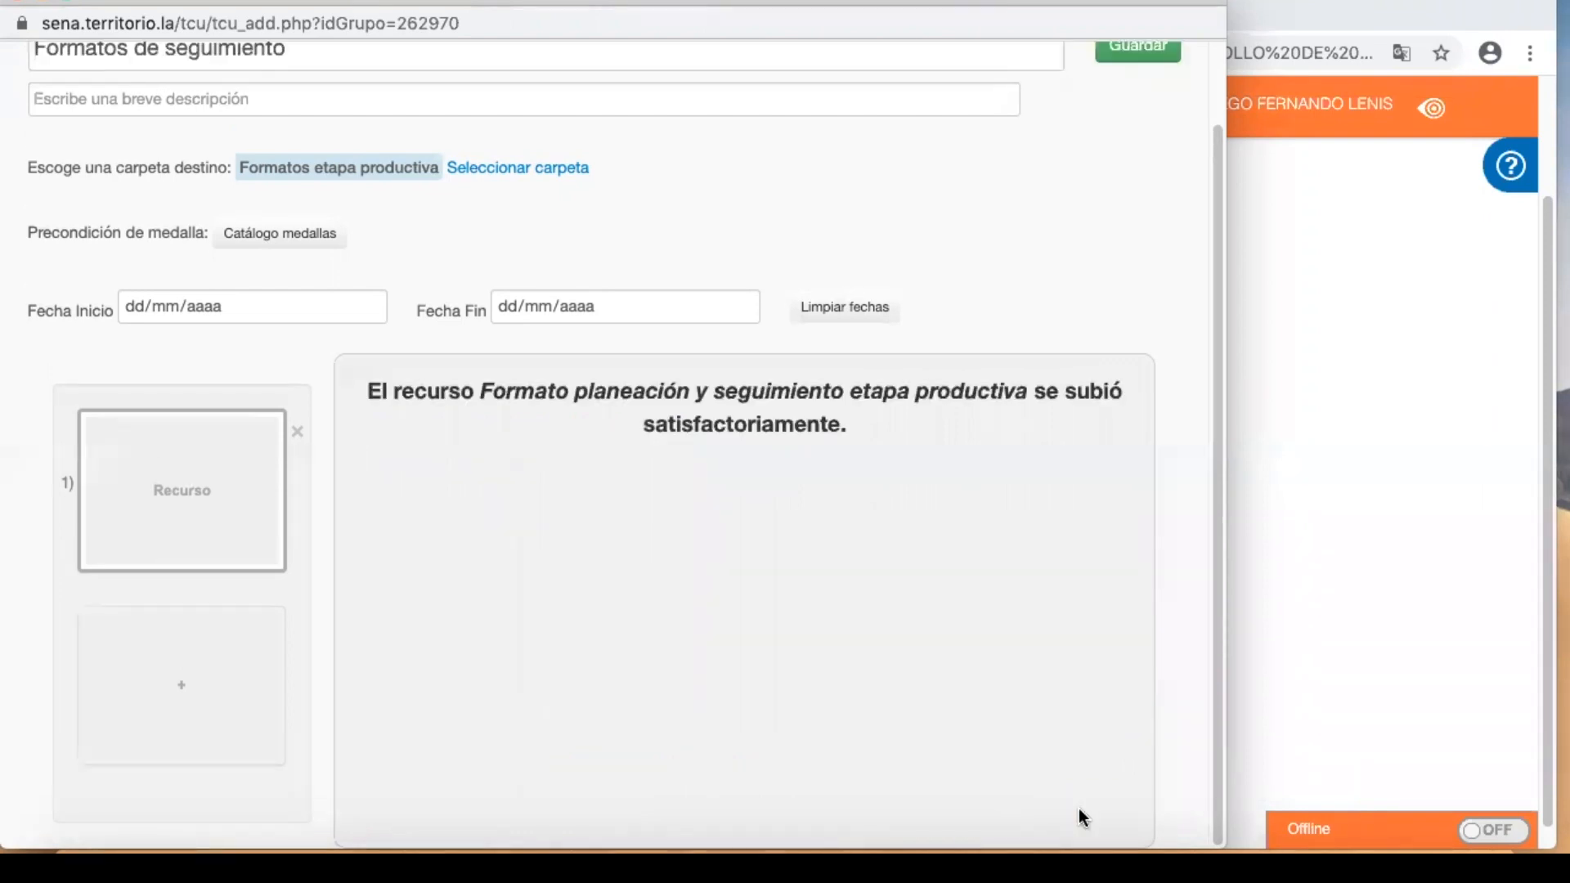
- Add a second section of type Recurso to the Formatos de seguimiento content and name the resource "Formato bitácoras"
left_click(220, 665)
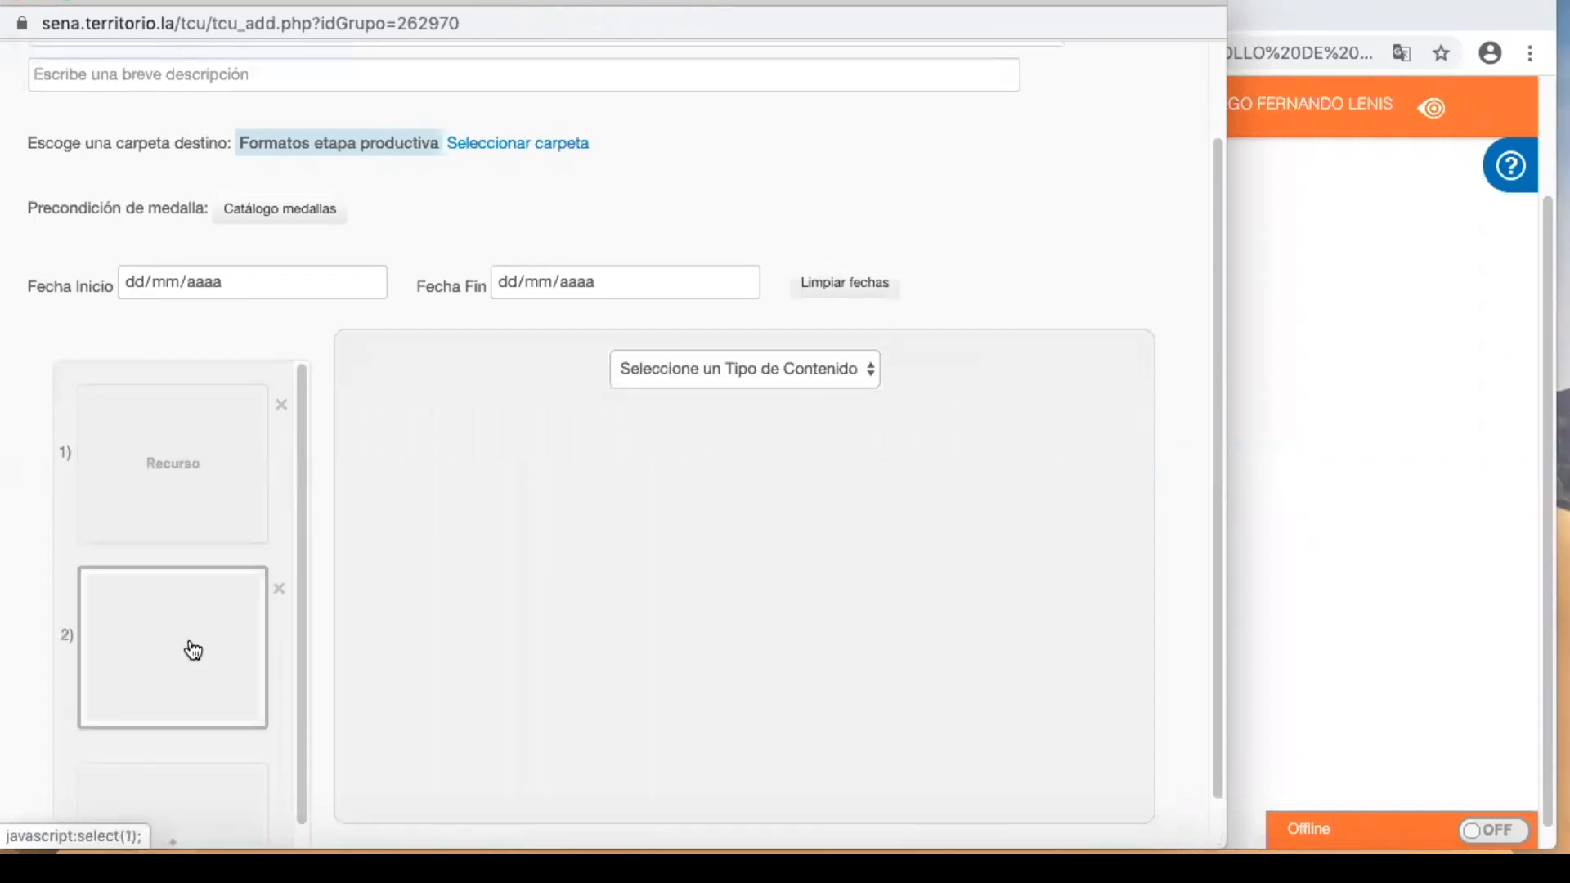
scroll(238, 592, "down", 2)
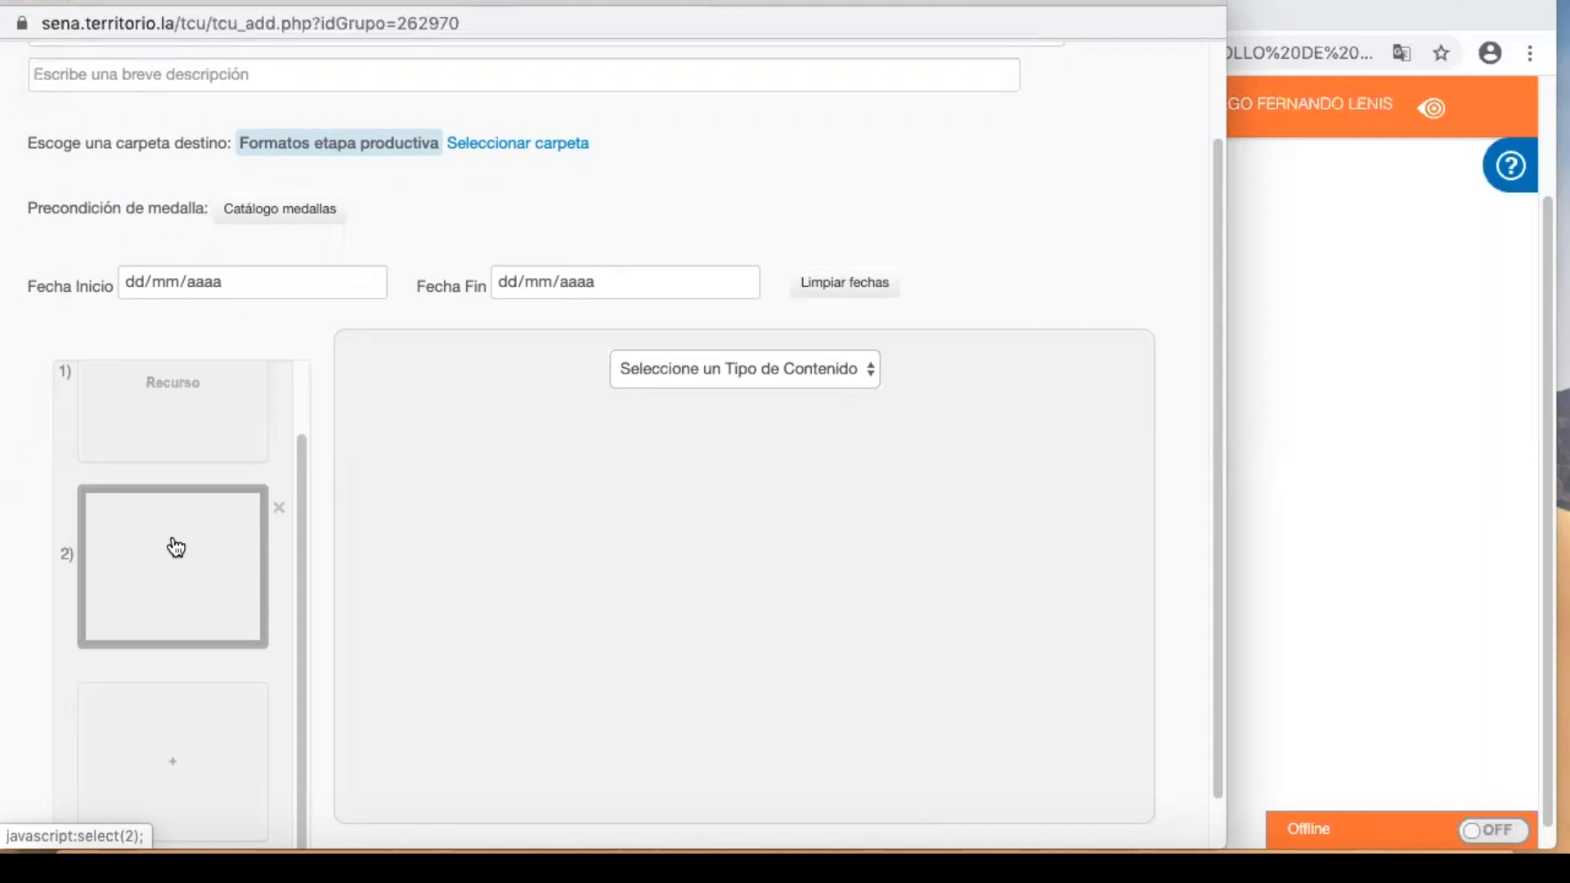
left_click(650, 372)
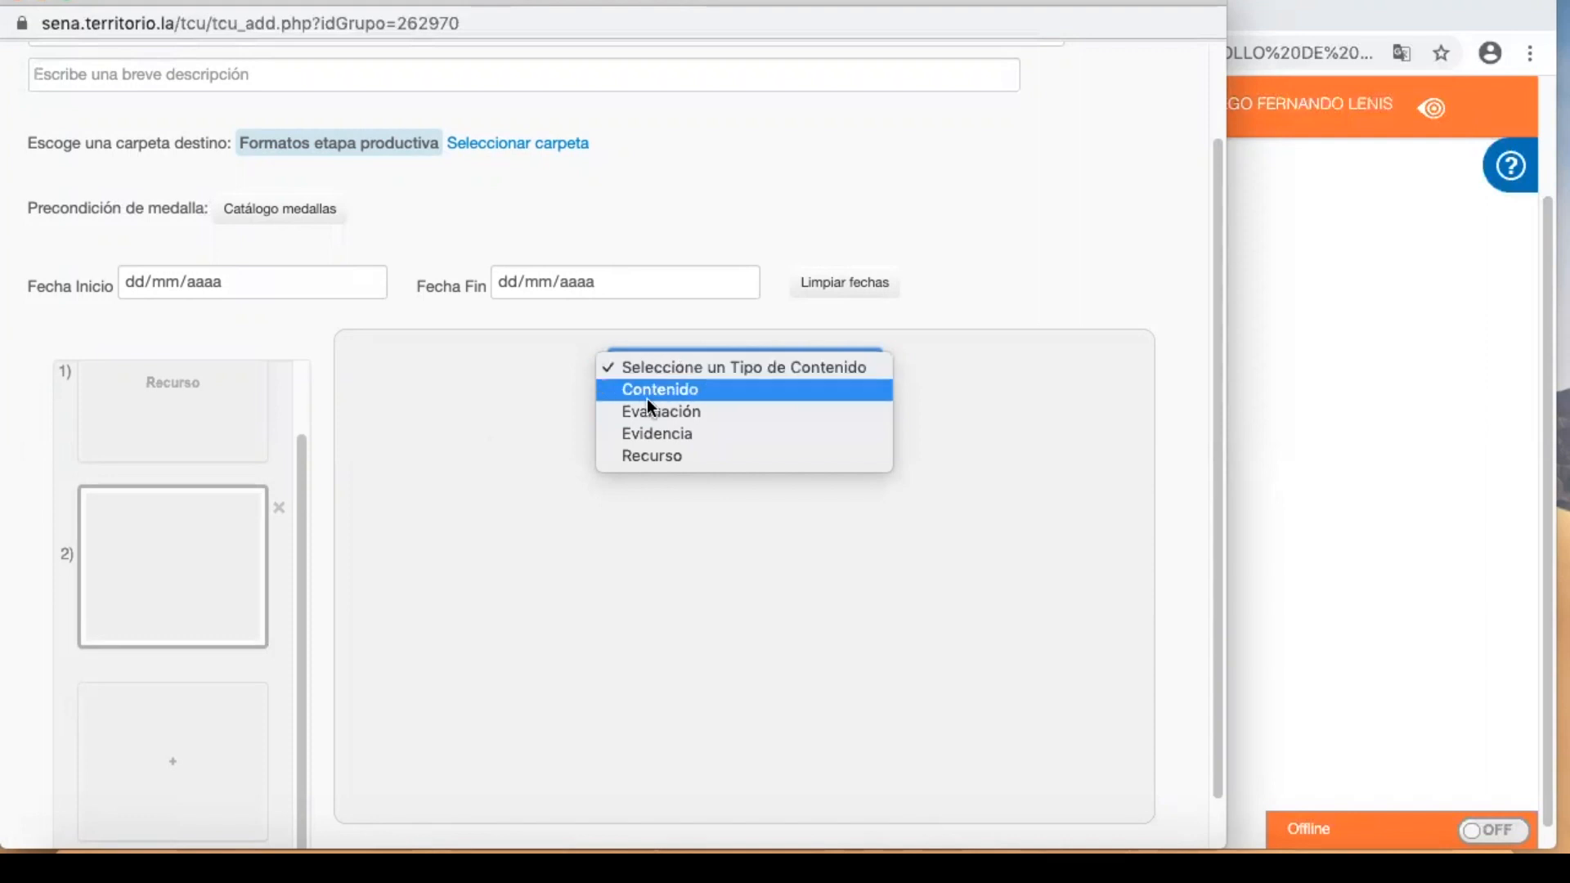
left_click(646, 458)
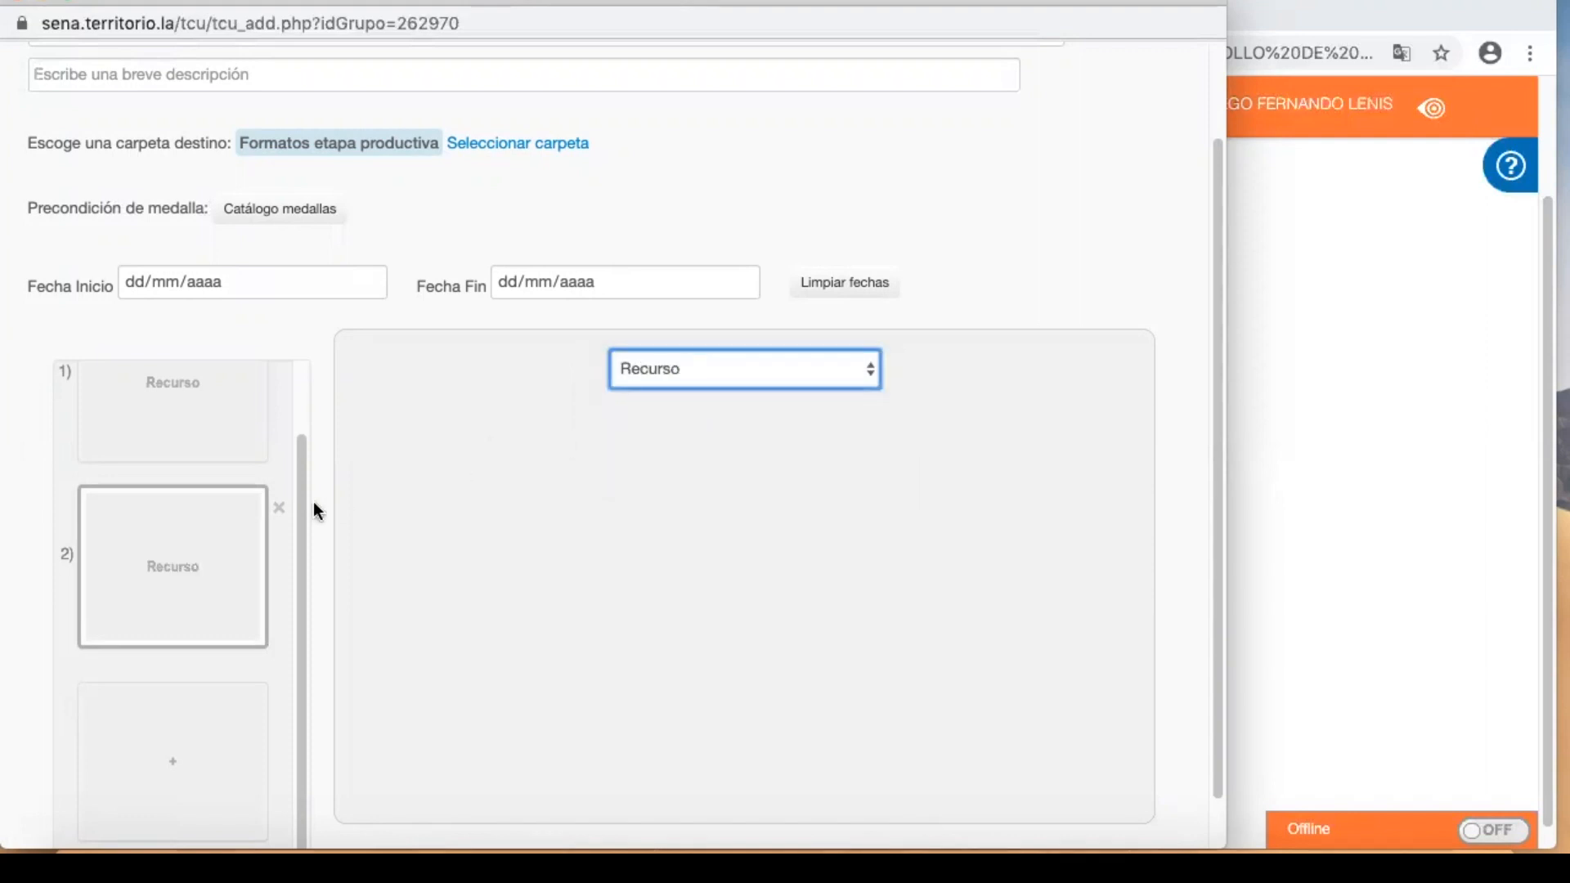
scroll(253, 532, "up", 2)
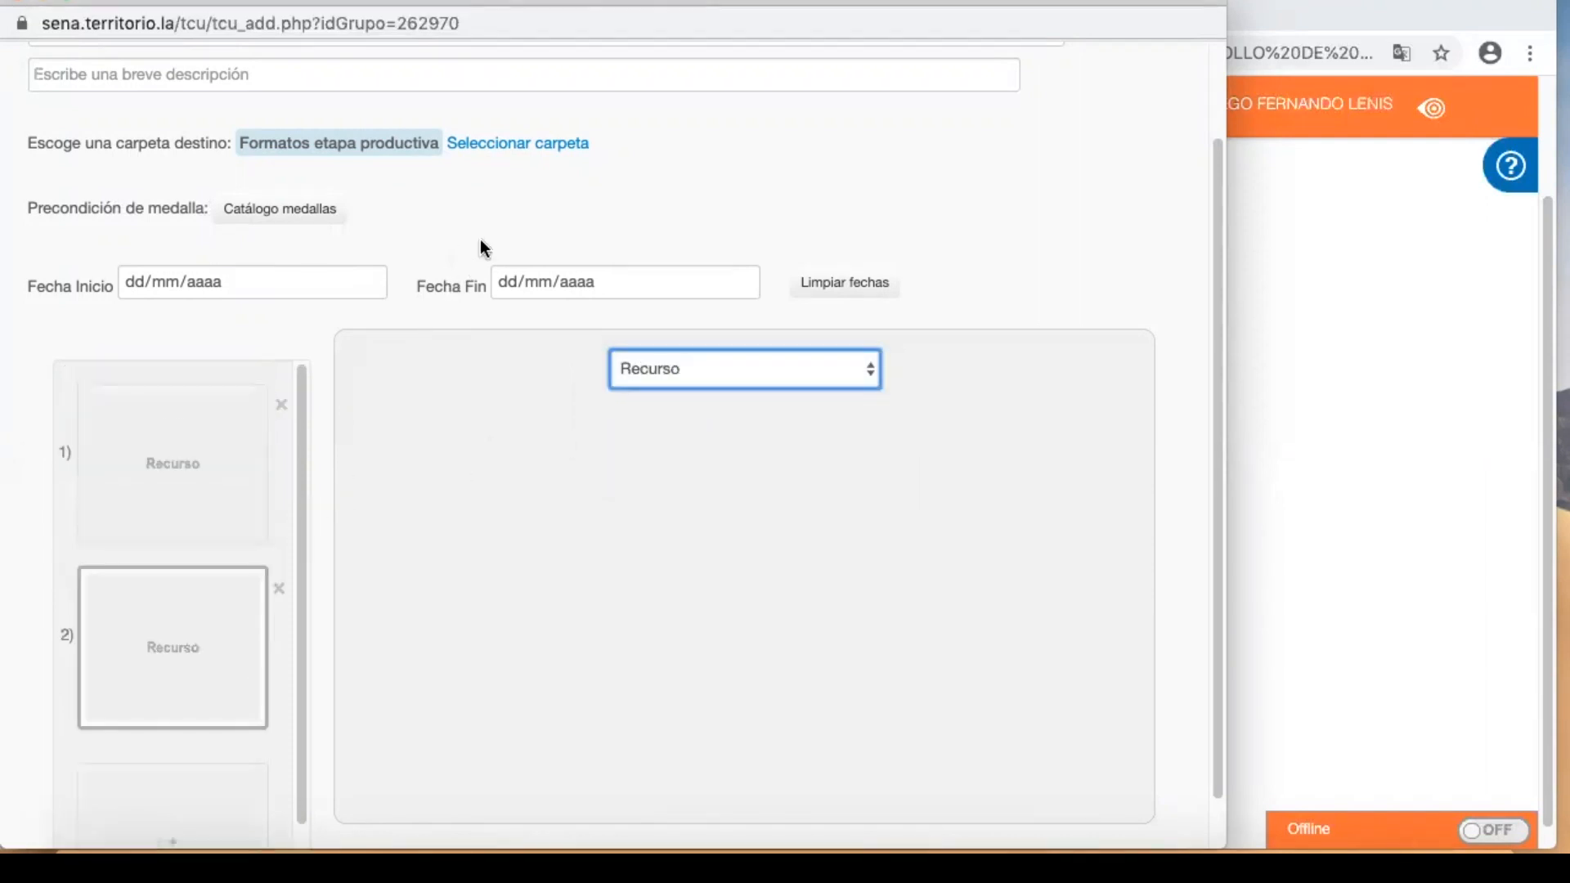
scroll(479, 238, "up", 3)
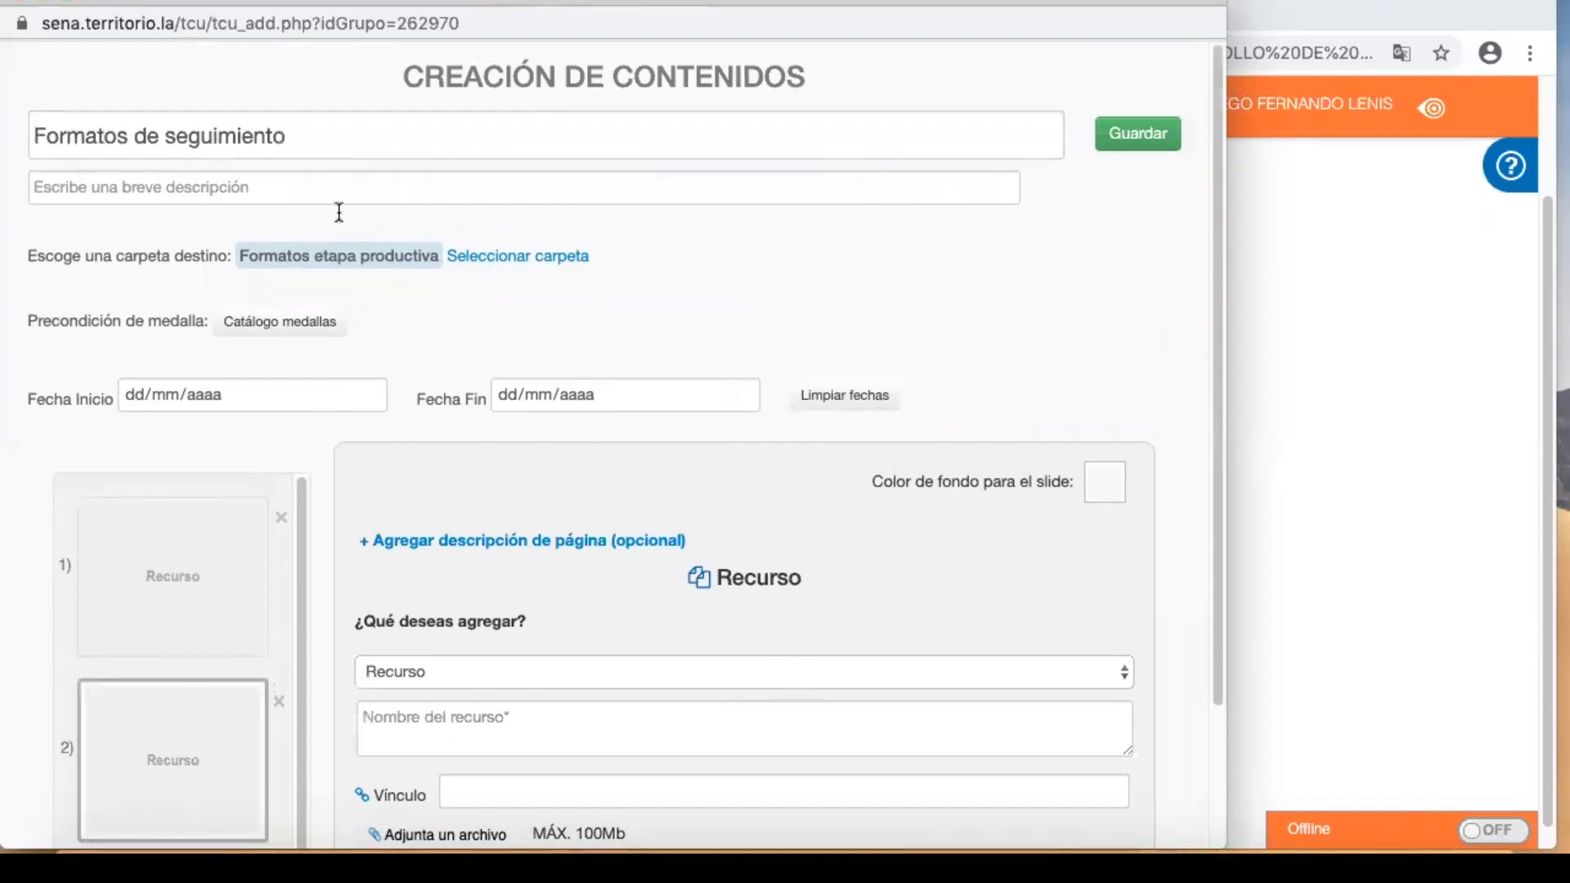
scroll(715, 386, "down", 3)
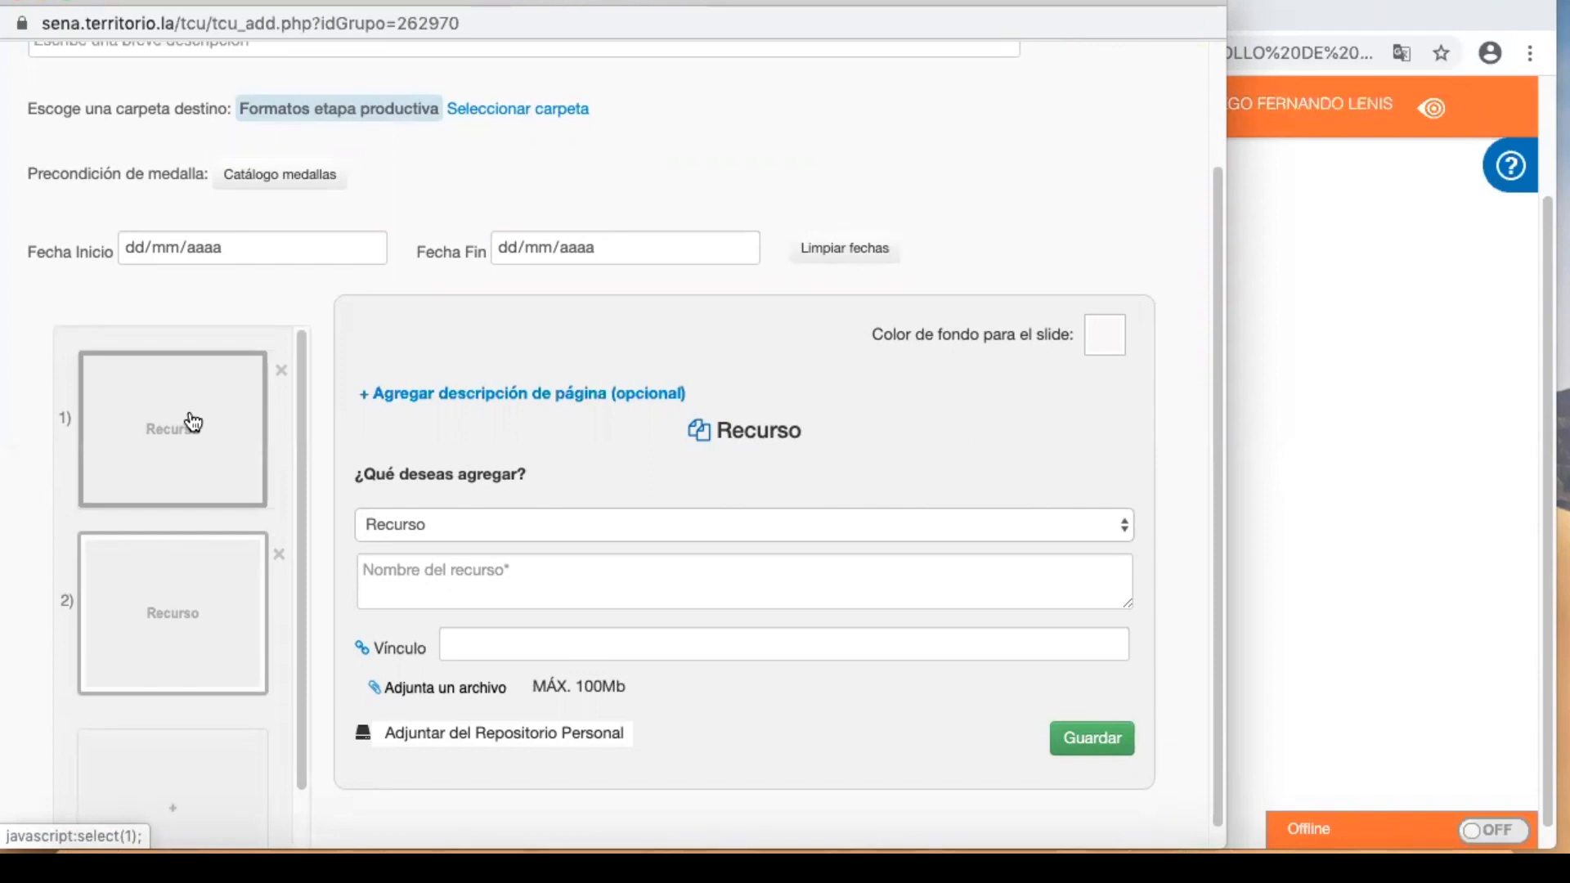
left_click(445, 557)
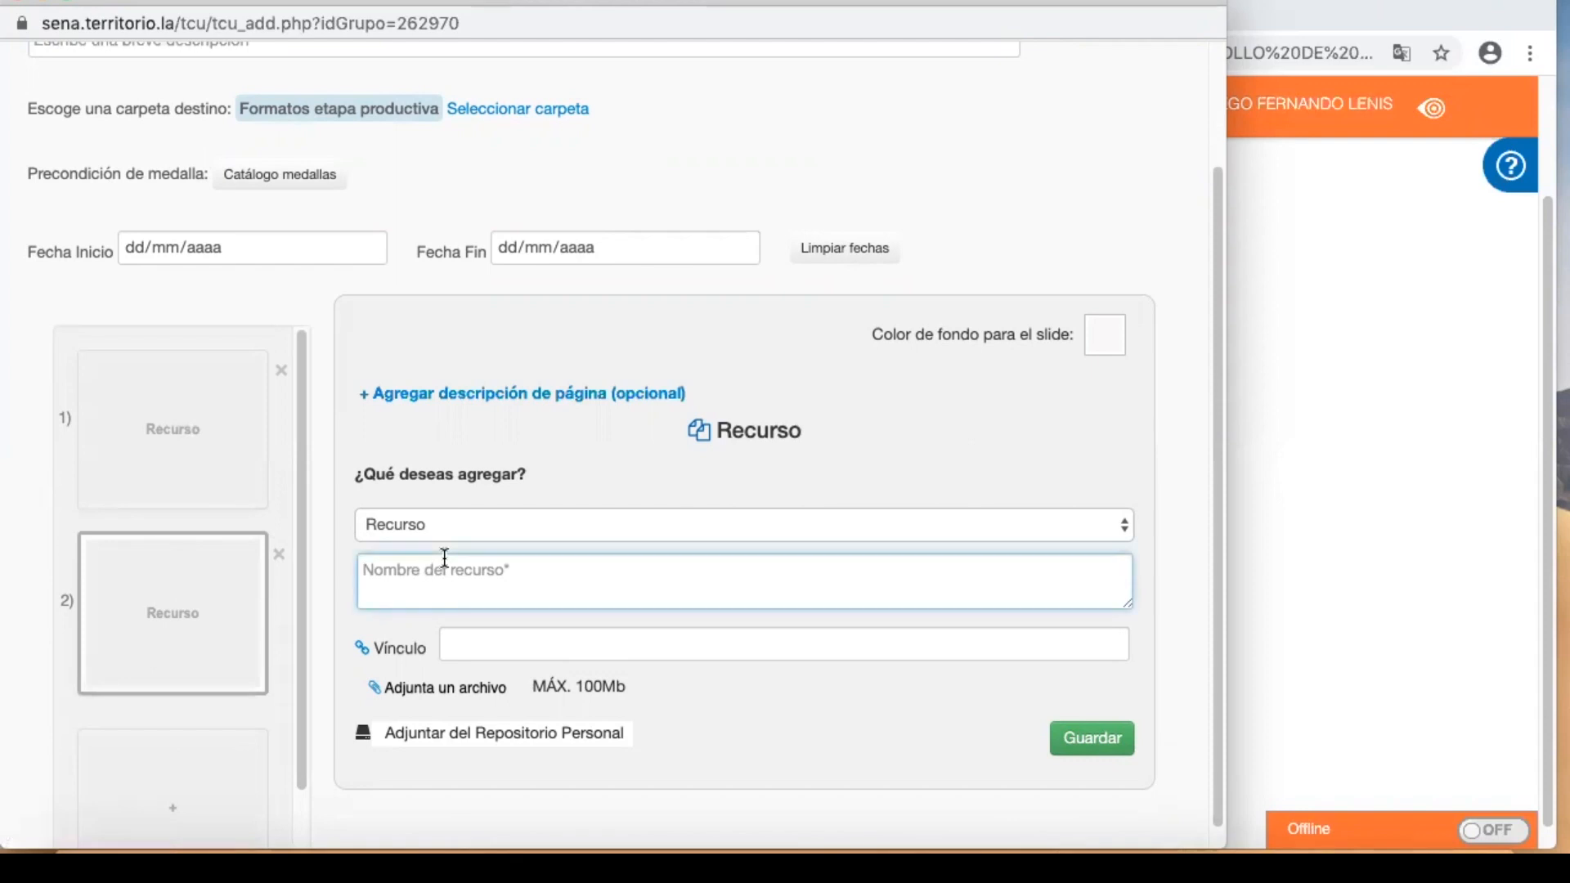
type("Formato bitácoras")
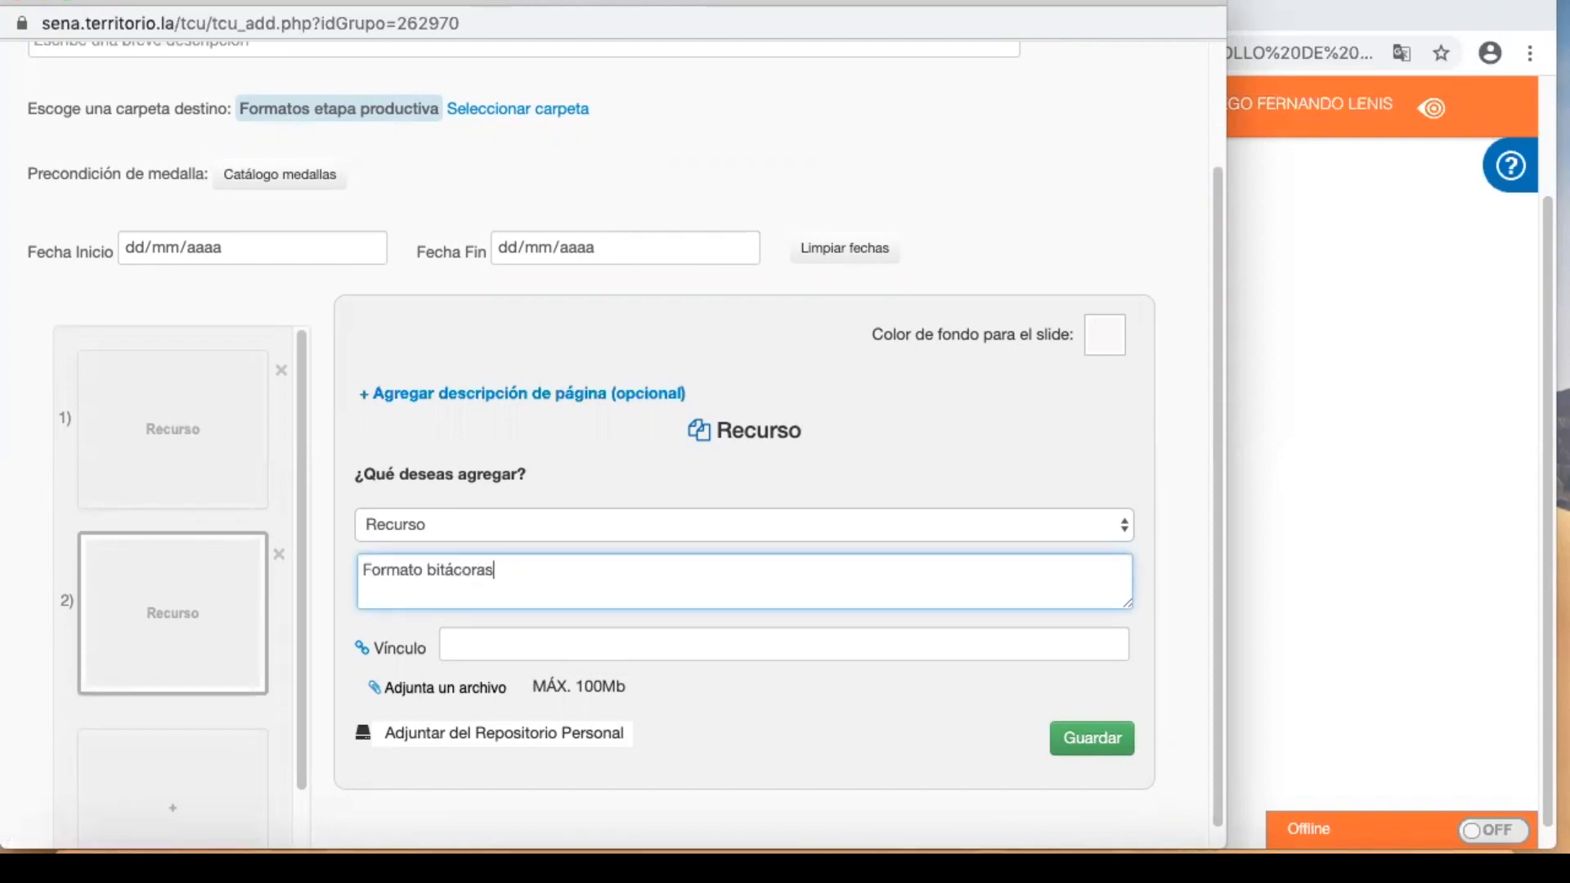
- Attach the file BITÁCORA ETAPA PRODUCTIVA.xlsx to the second section's resource and save it
left_click(455, 687)
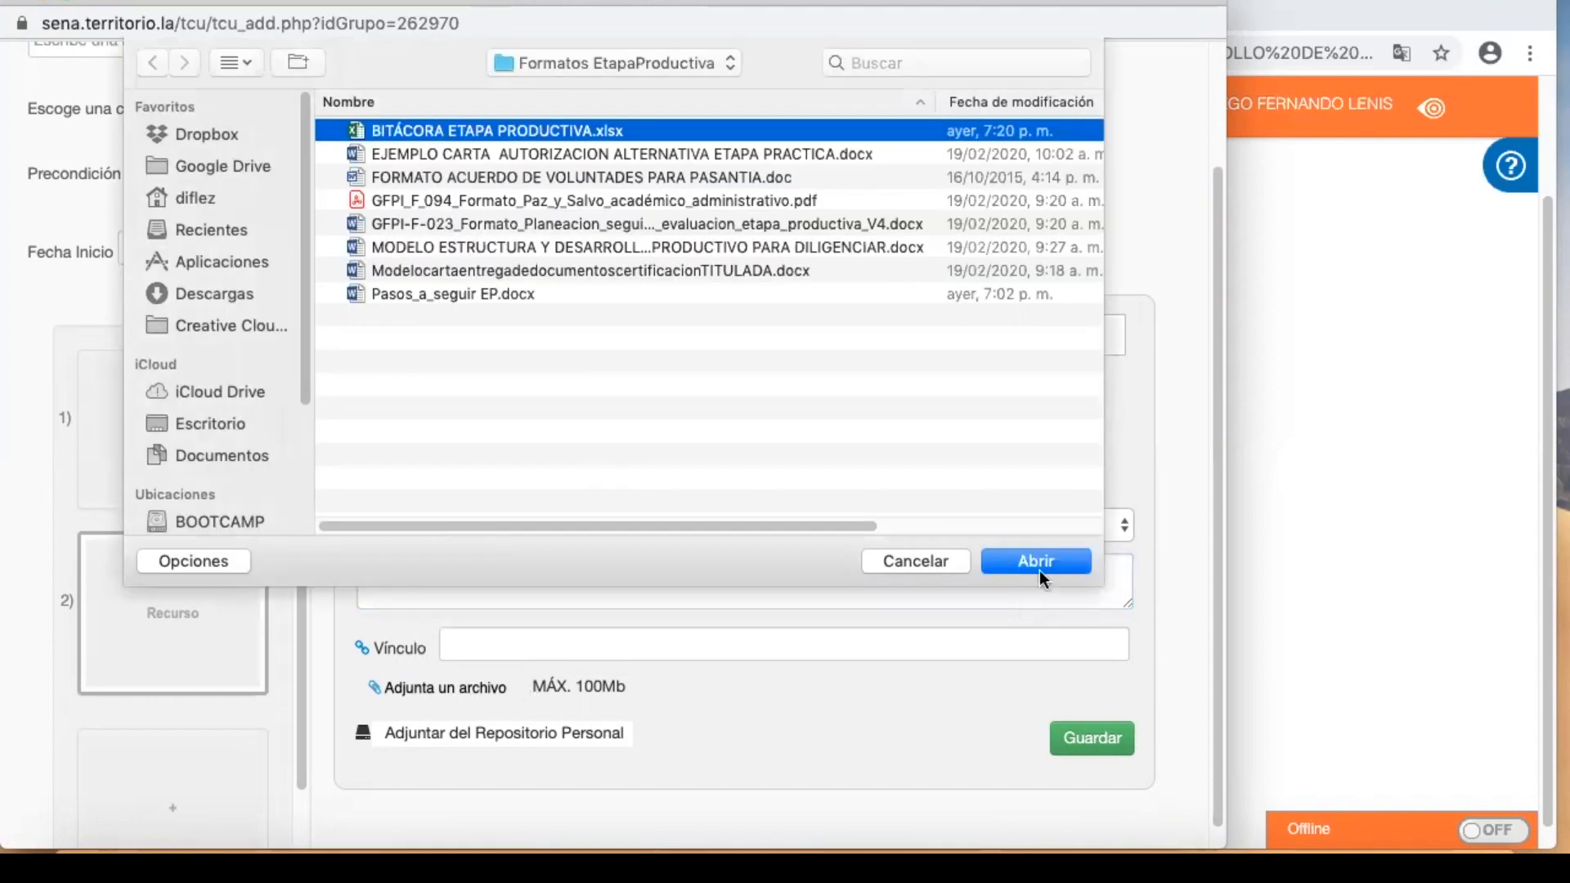
left_click(1039, 571)
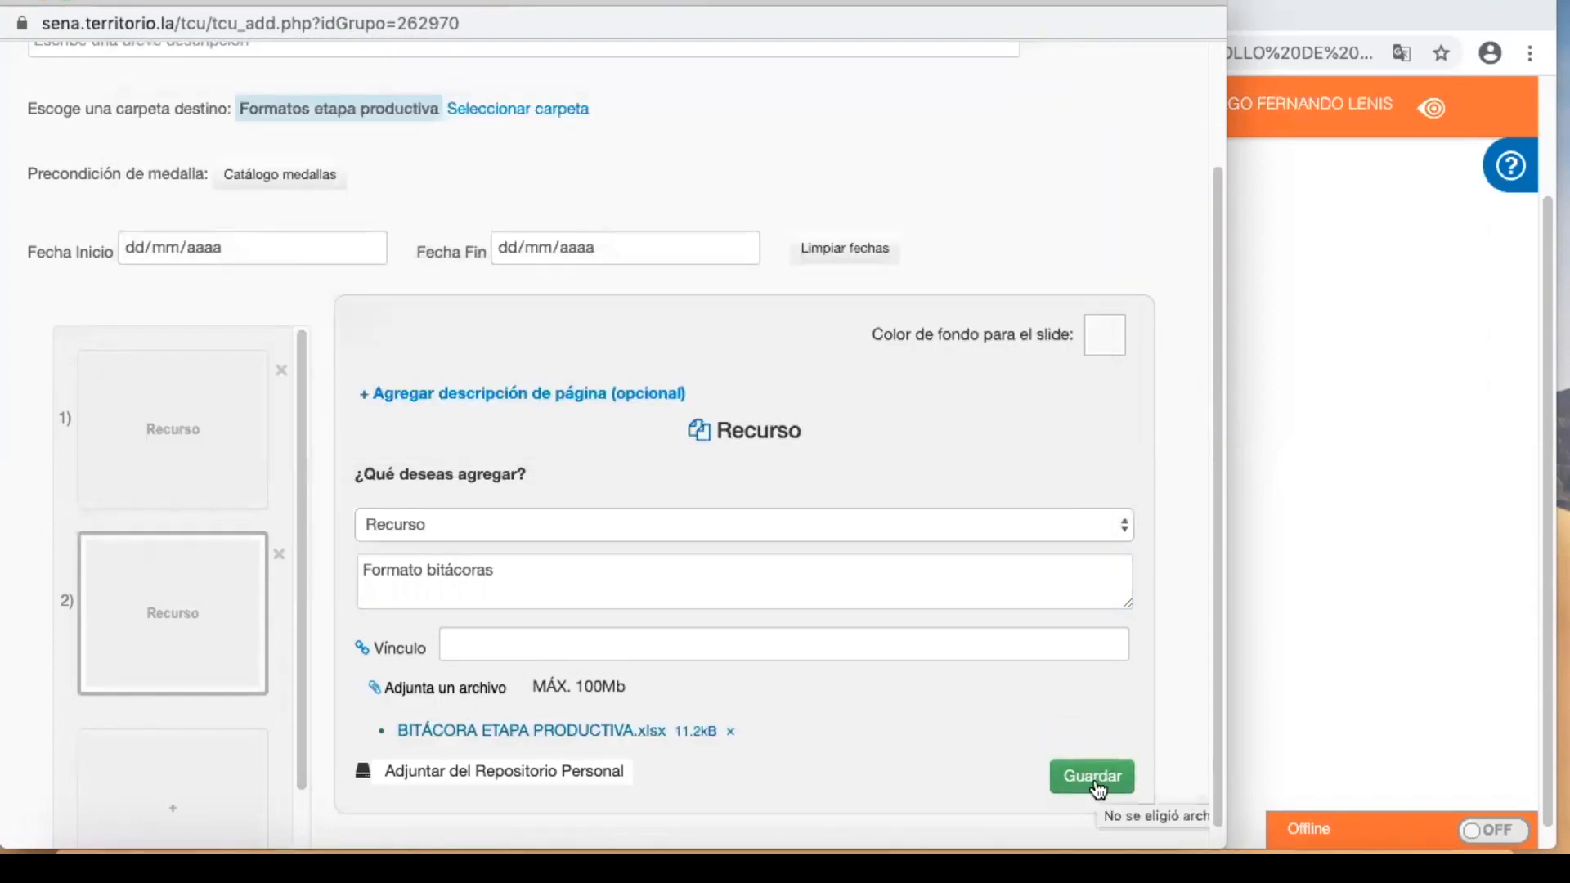
left_click(1092, 777)
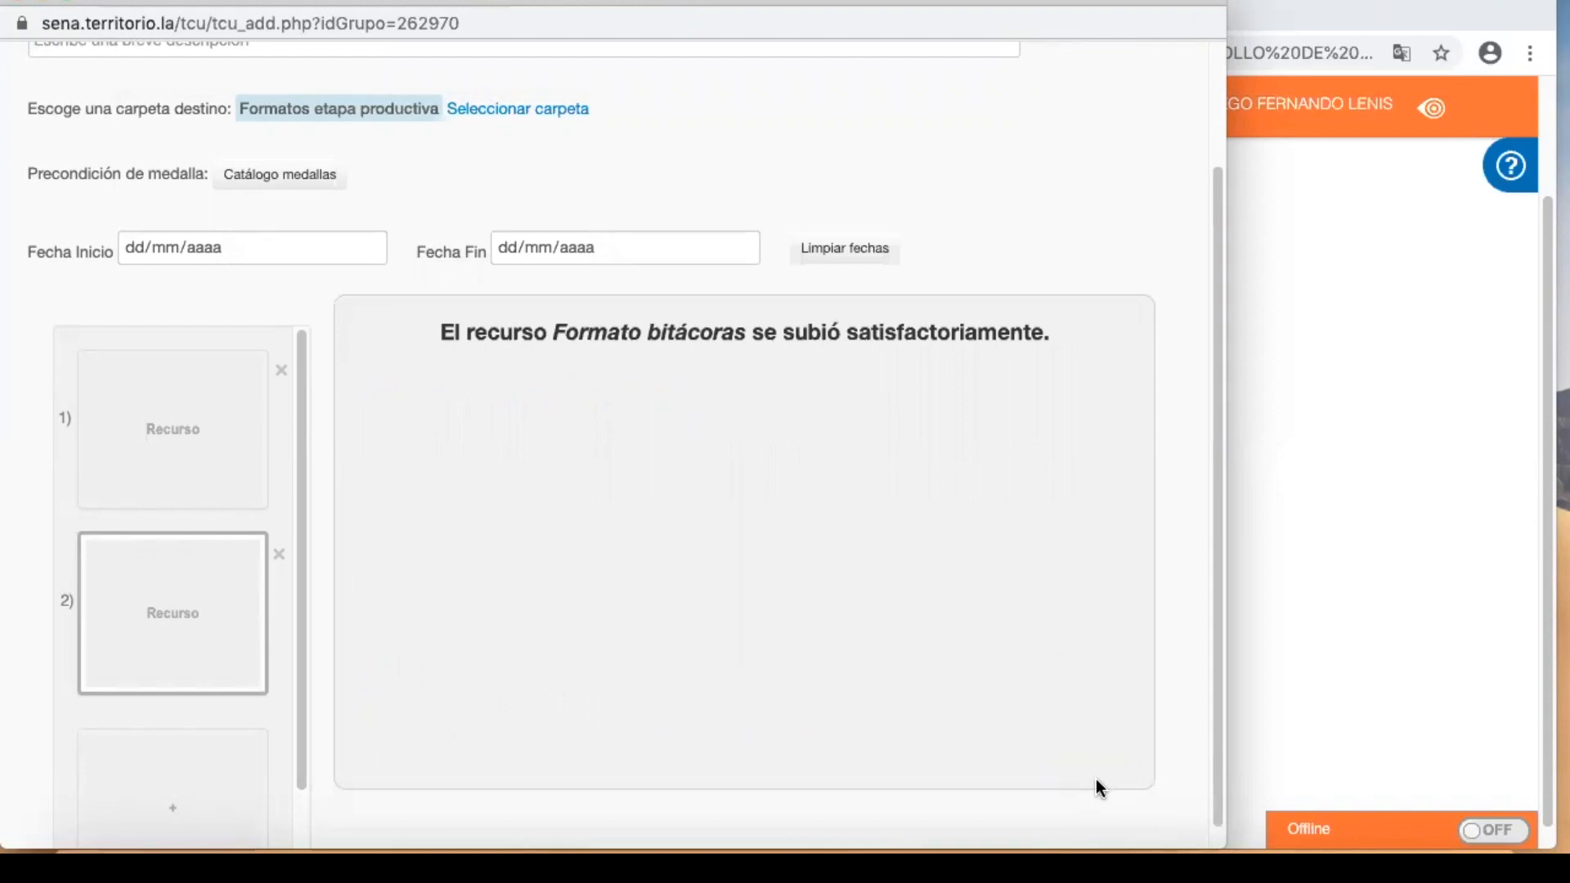
- Add a third section of type Recurso and name the resource "Formato solicitud proyecto productivo"
left_click(178, 760)
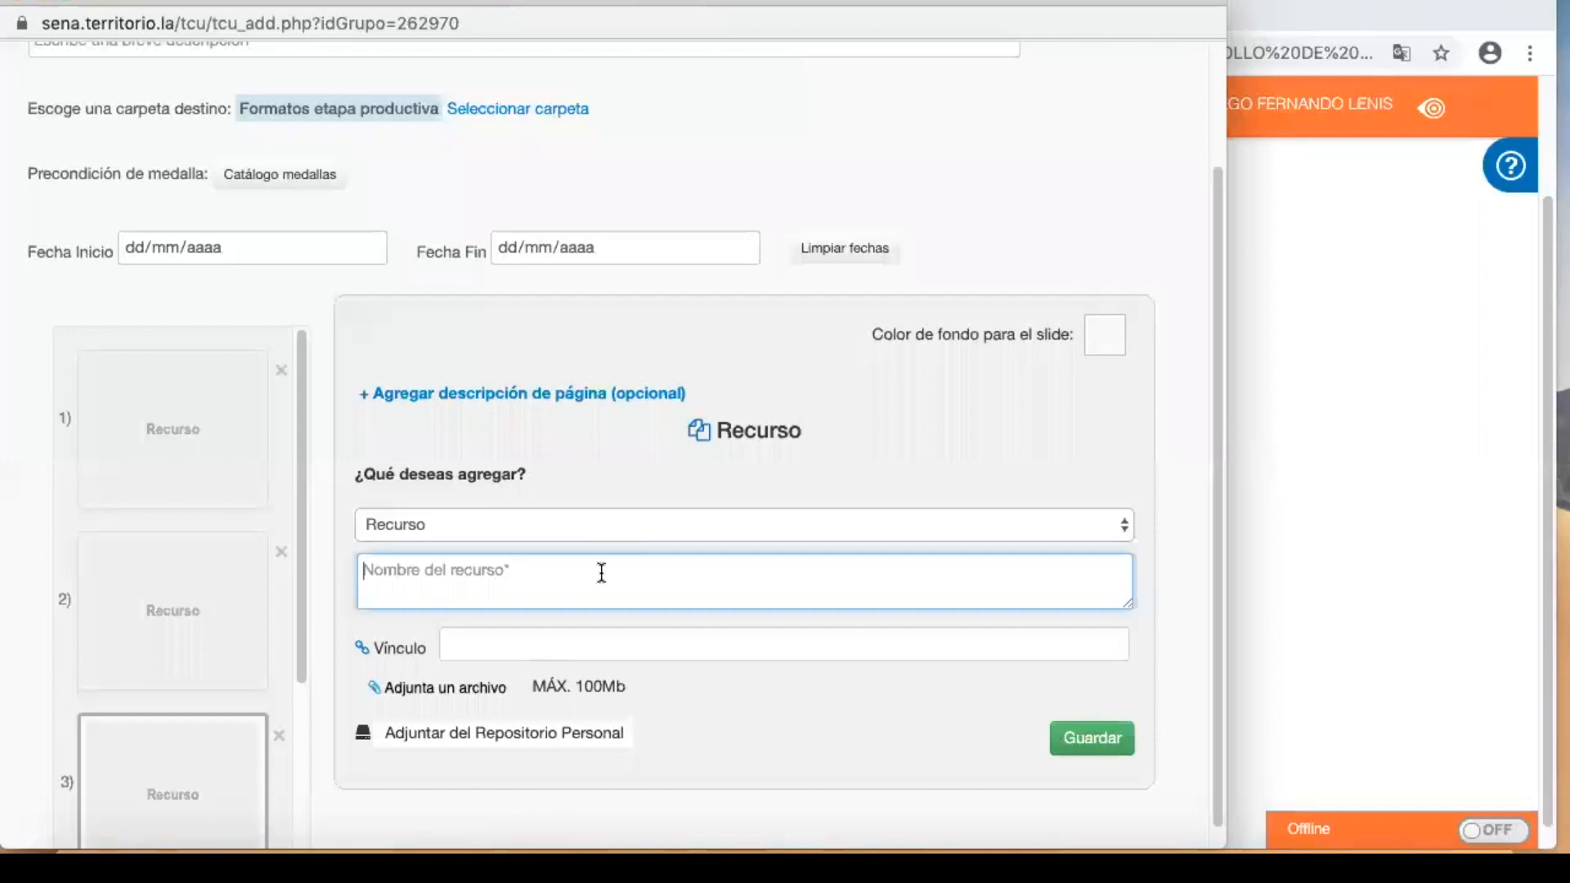
type("Formato solic")
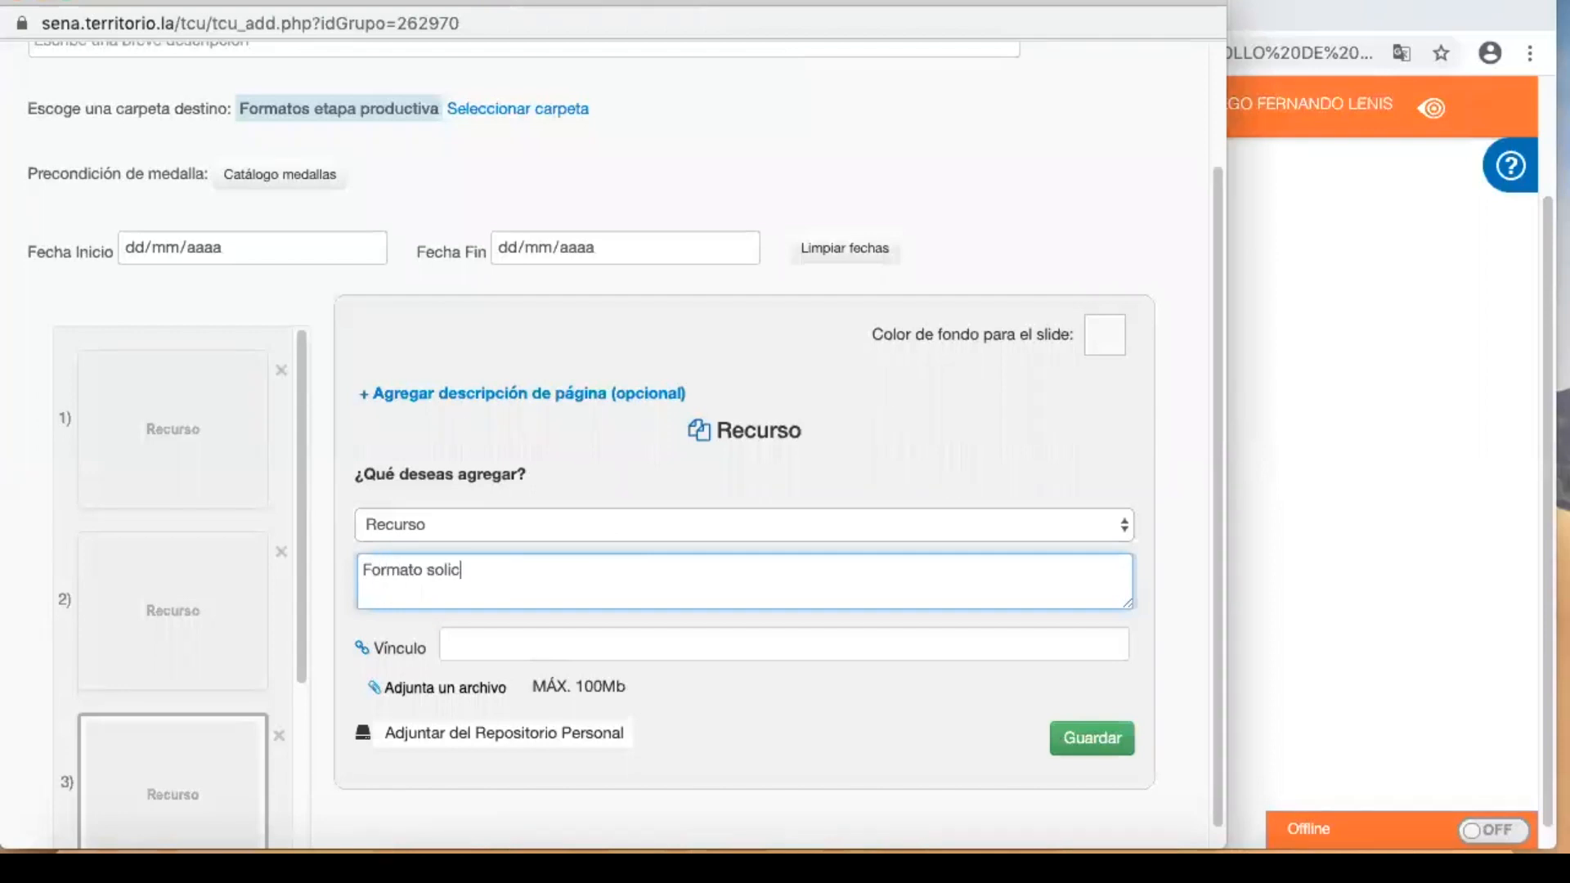
type("itud proyecto productivo")
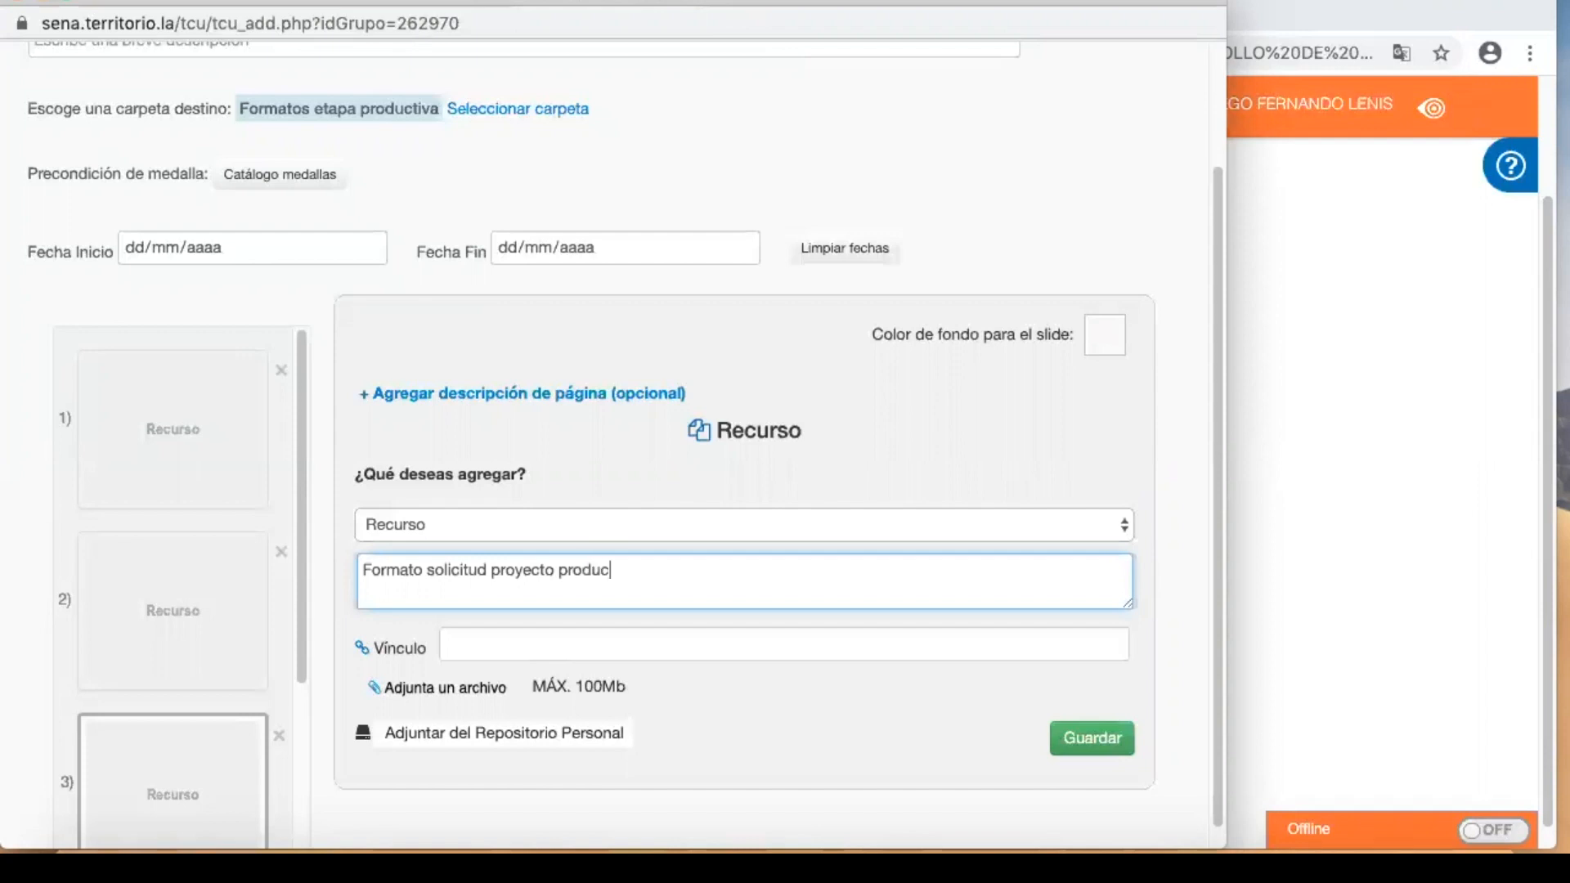
- Attach EJEMPLO CARTA AUTORIZACION ALTERNATIVA ETAPA PRACTICA.docx to the third section's resource and save it
left_click(442, 691)
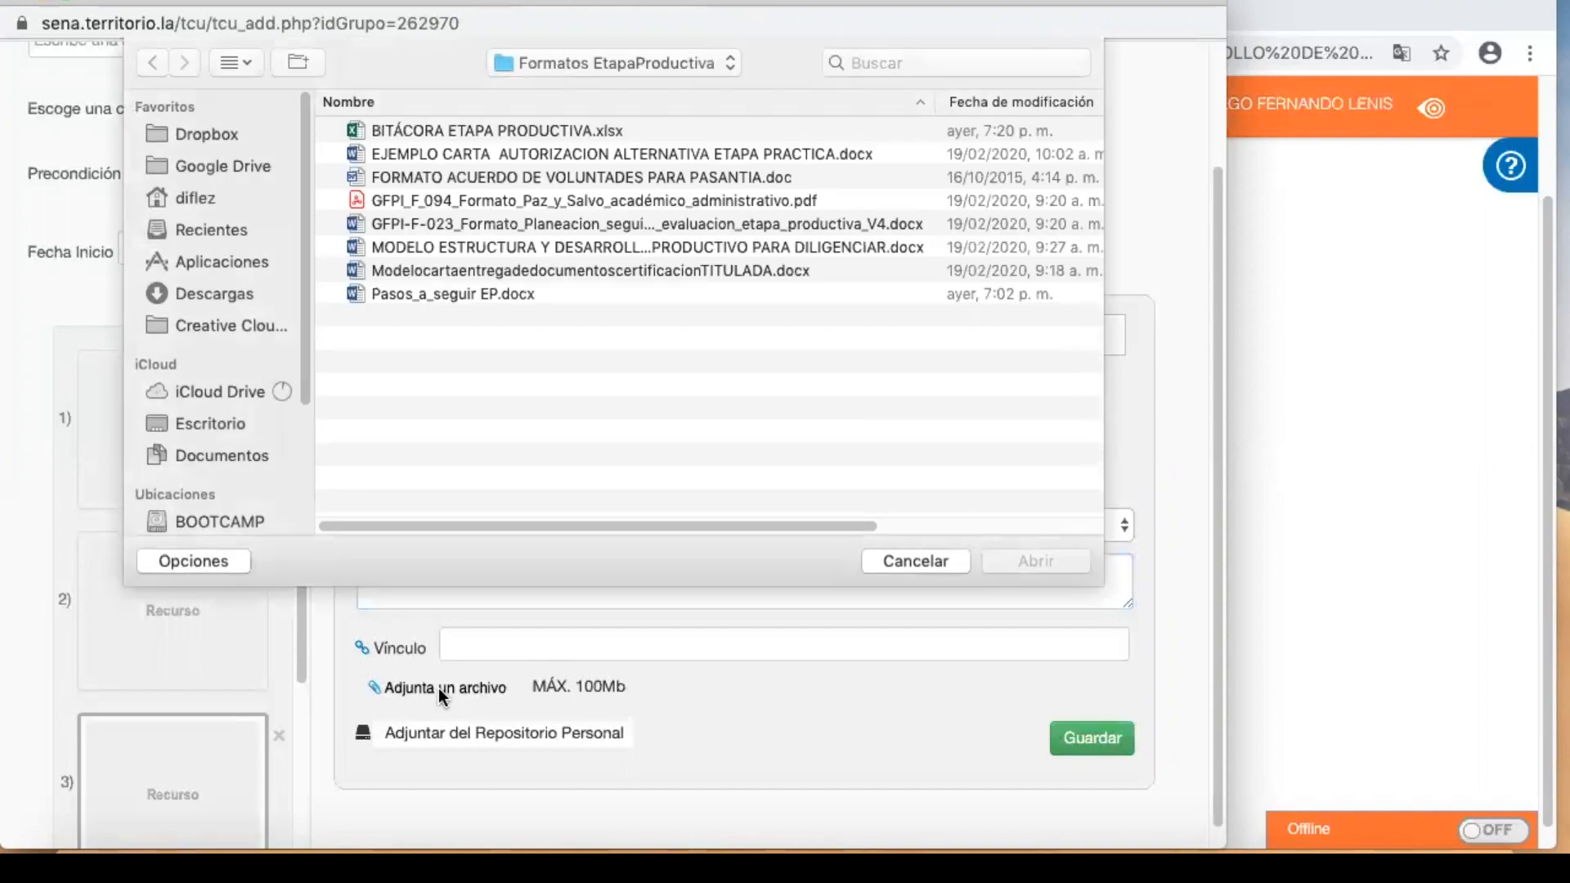
left_click(472, 163)
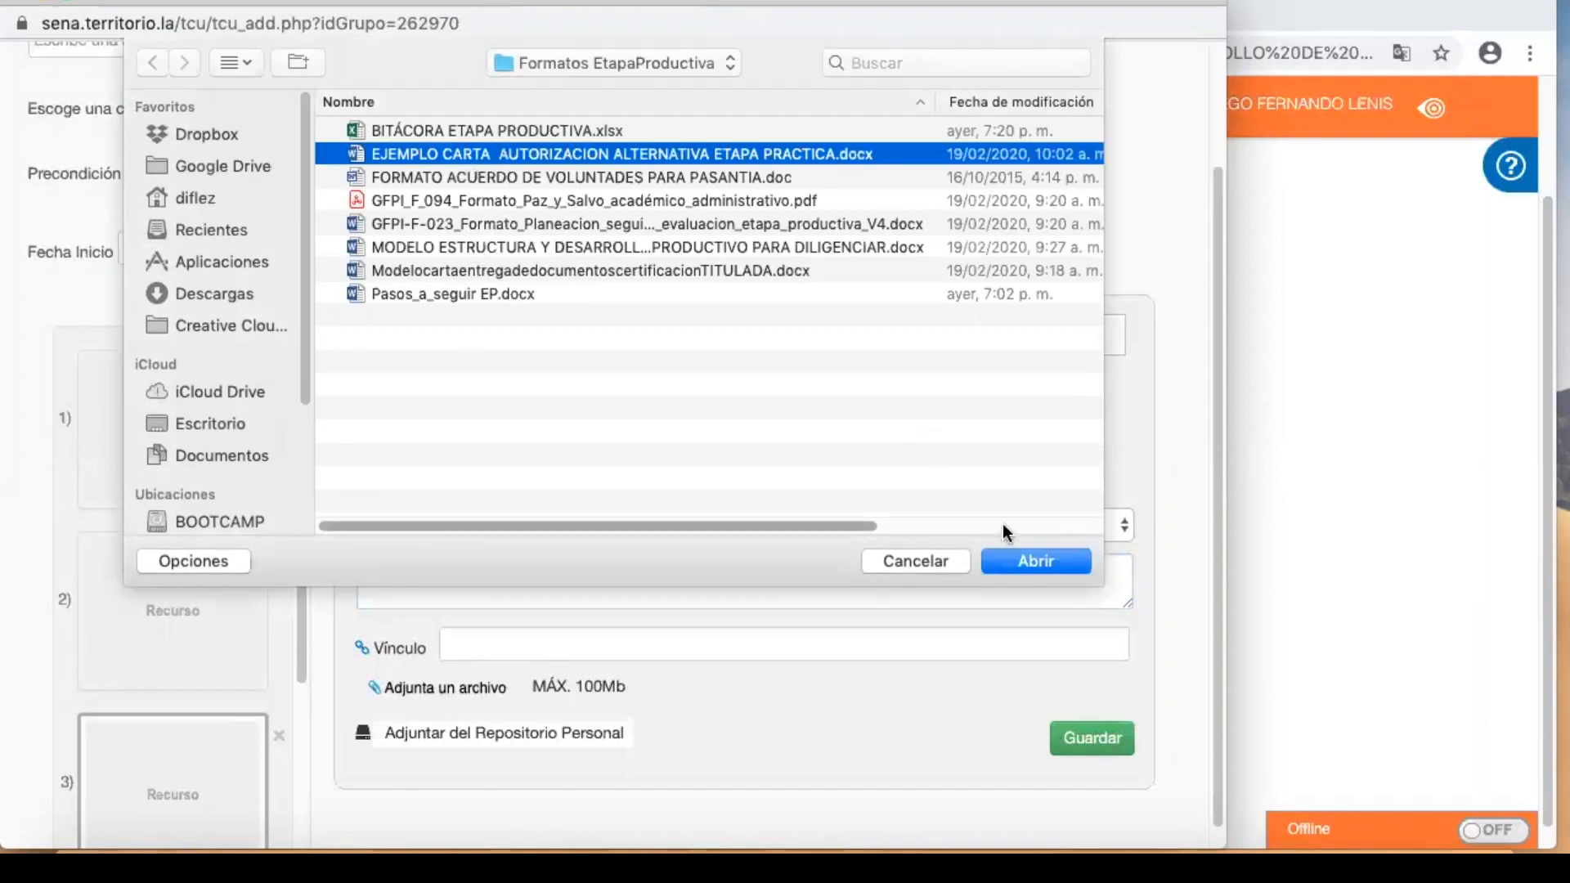
left_click(1047, 561)
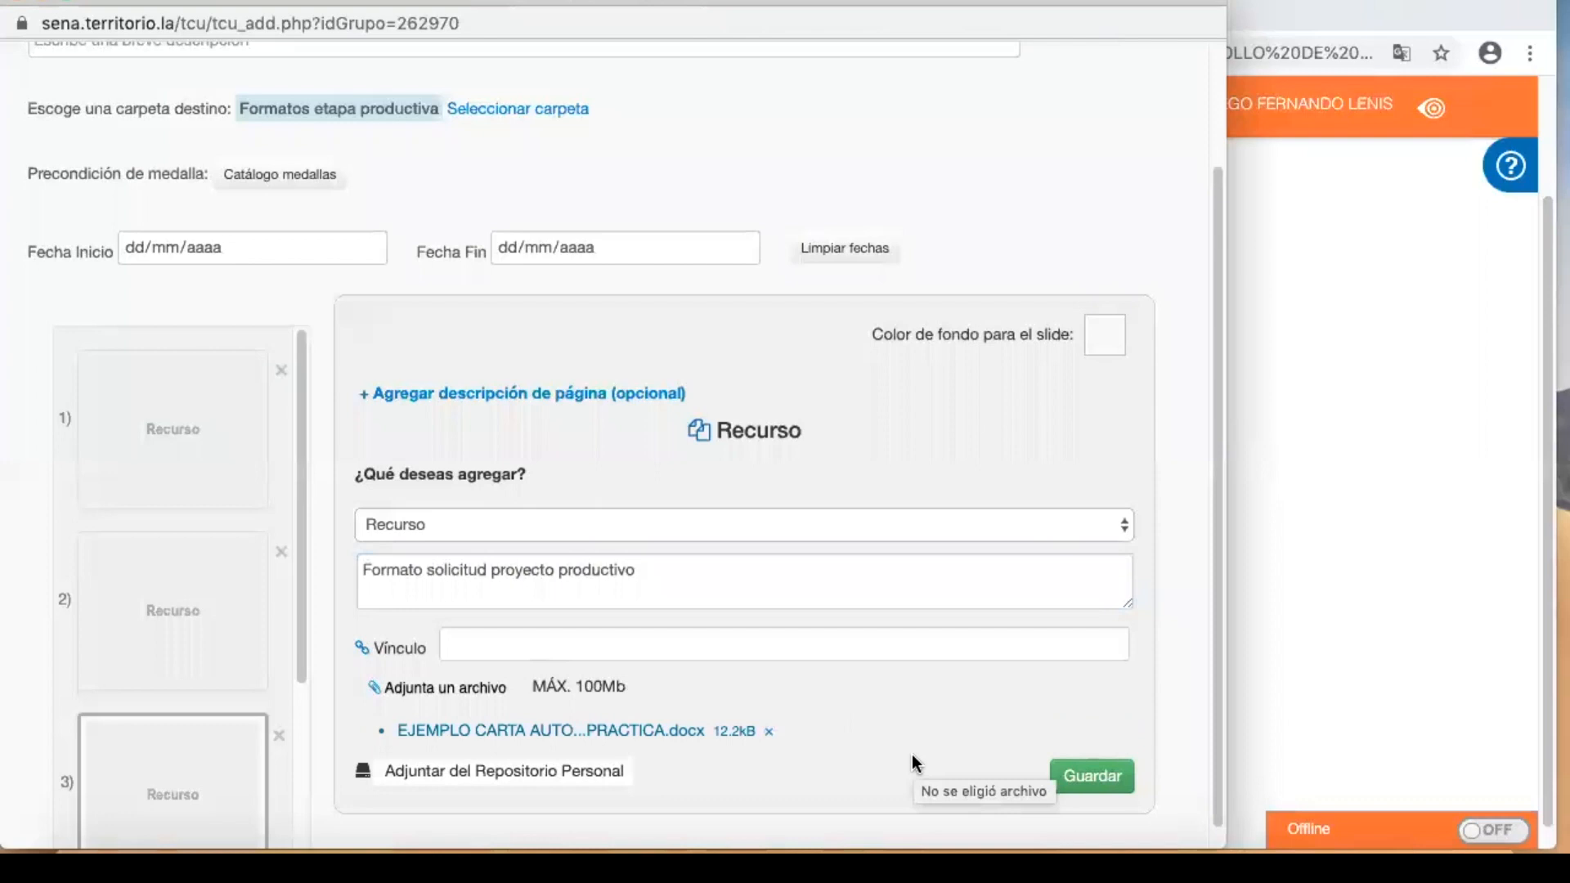
left_click(1074, 784)
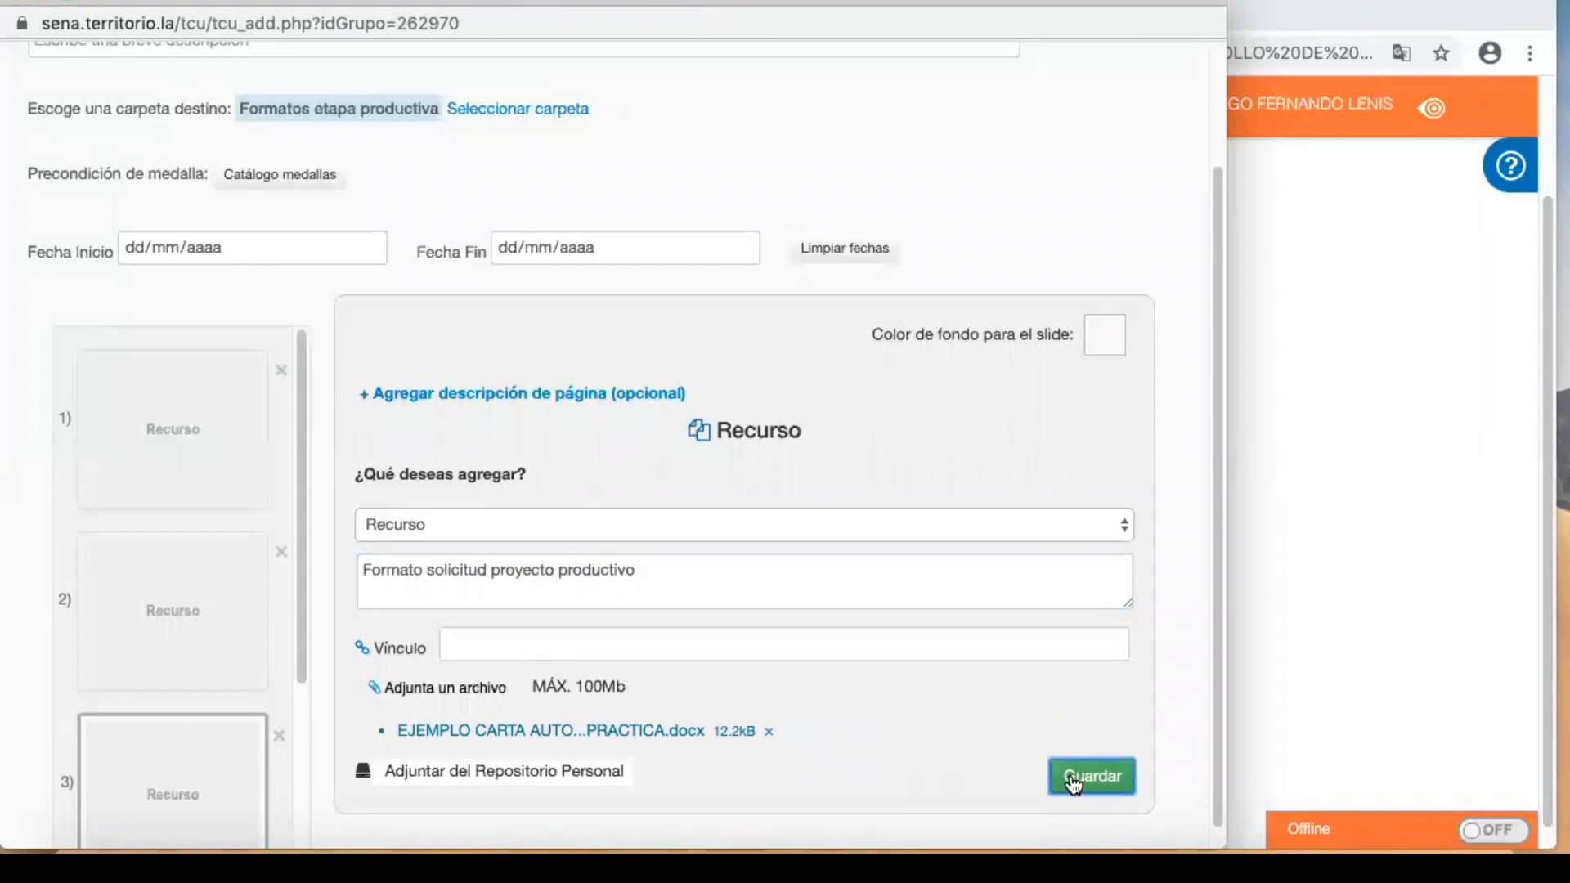
- Add a fourth section of type Recurso and name the resource "Acuerdo de voluntades"
scroll(896, 533, "down", 1)
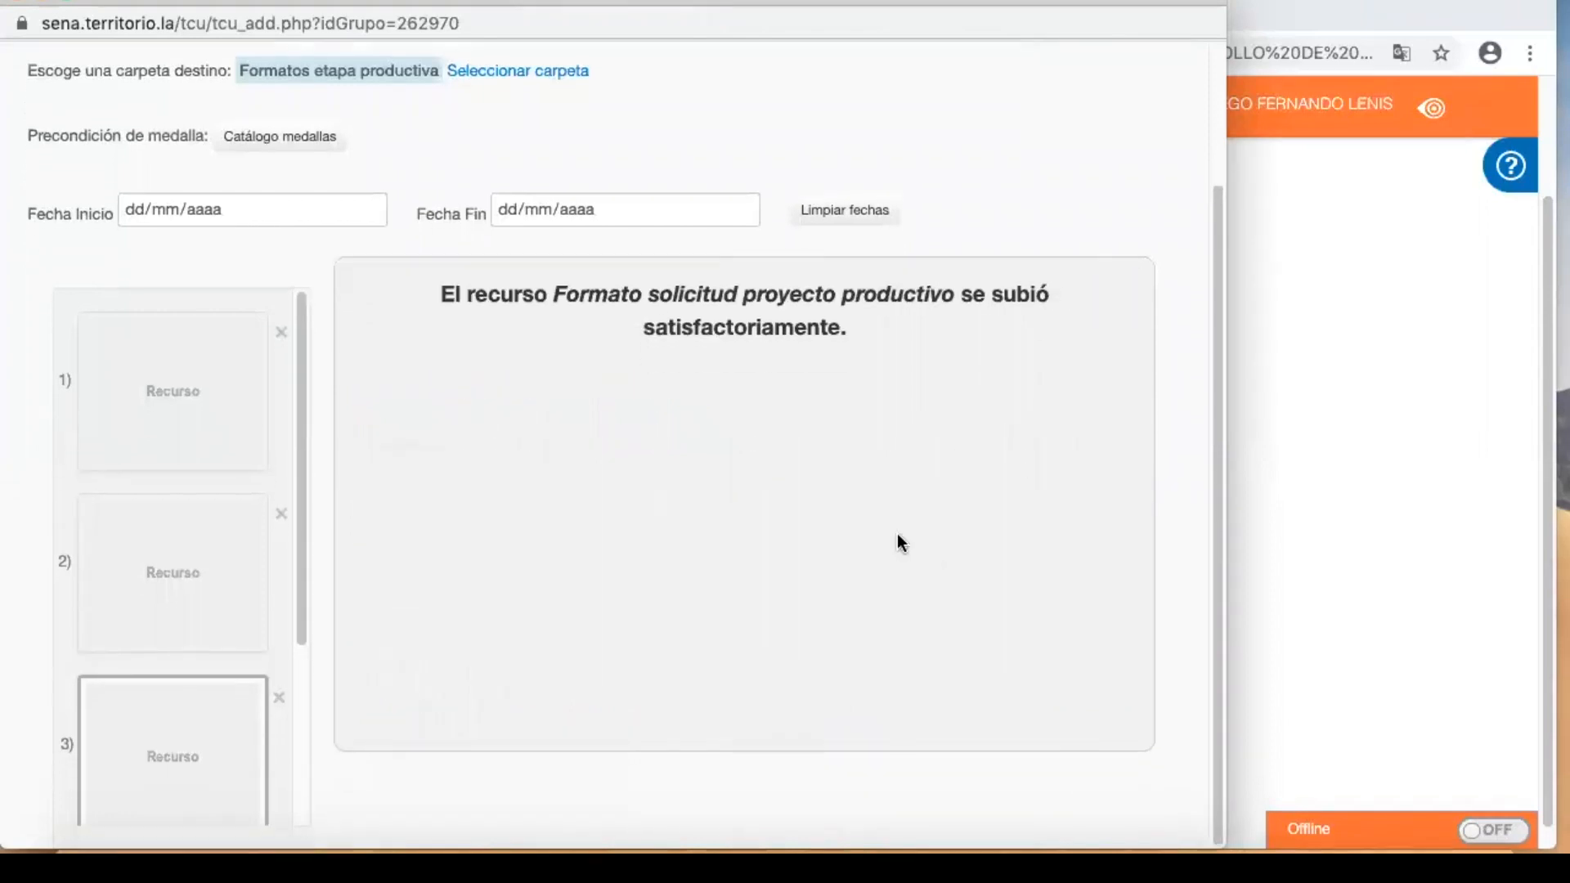
scroll(210, 507, "down", 3)
left_click(193, 708)
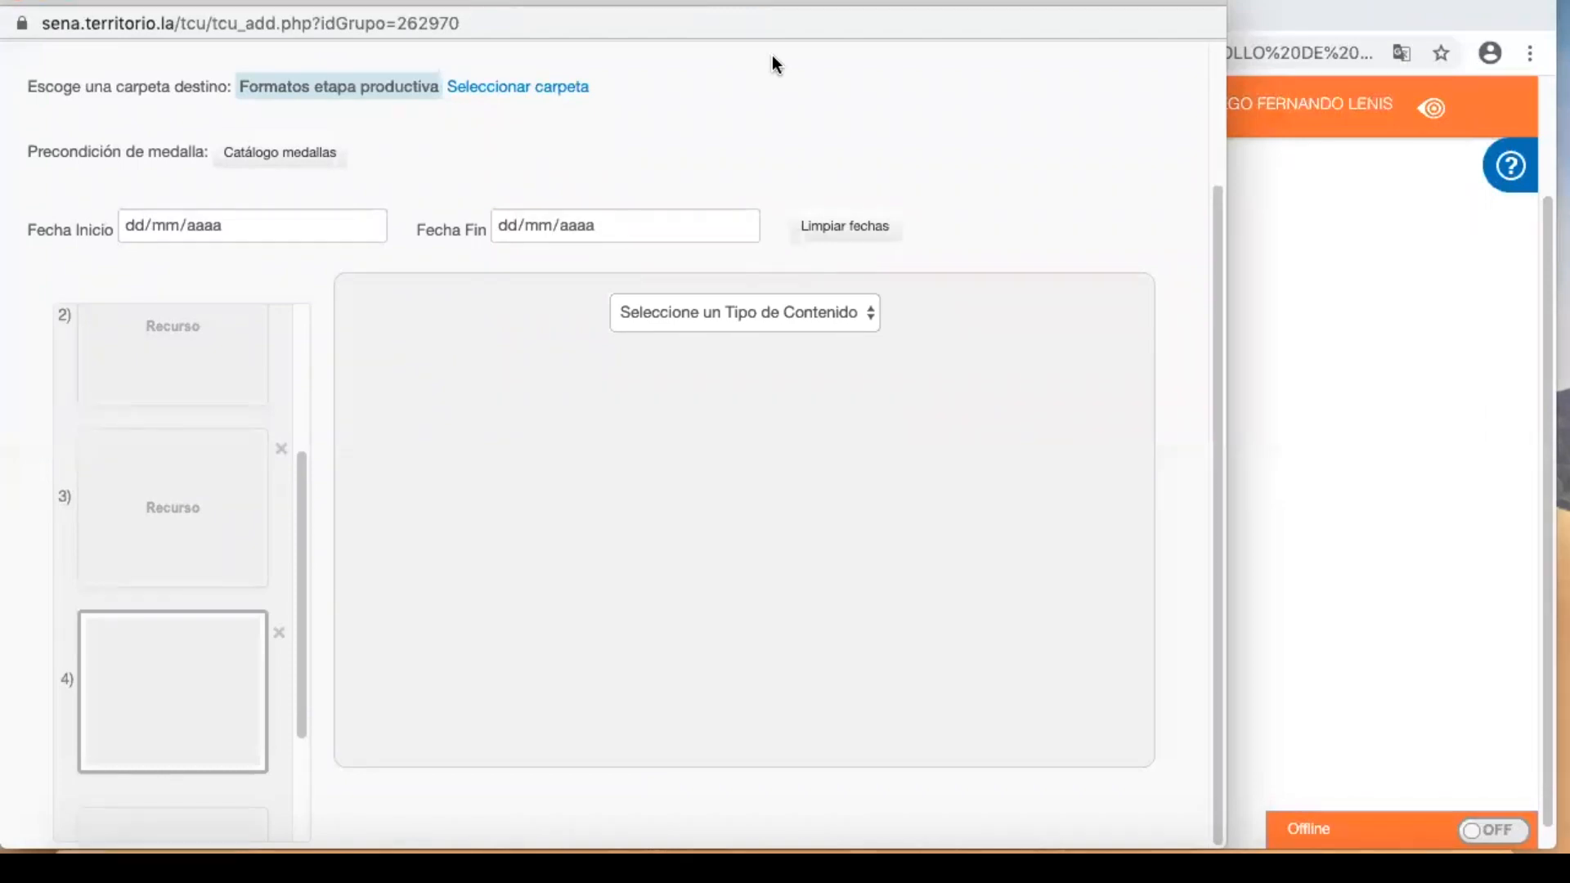
left_click(767, 320)
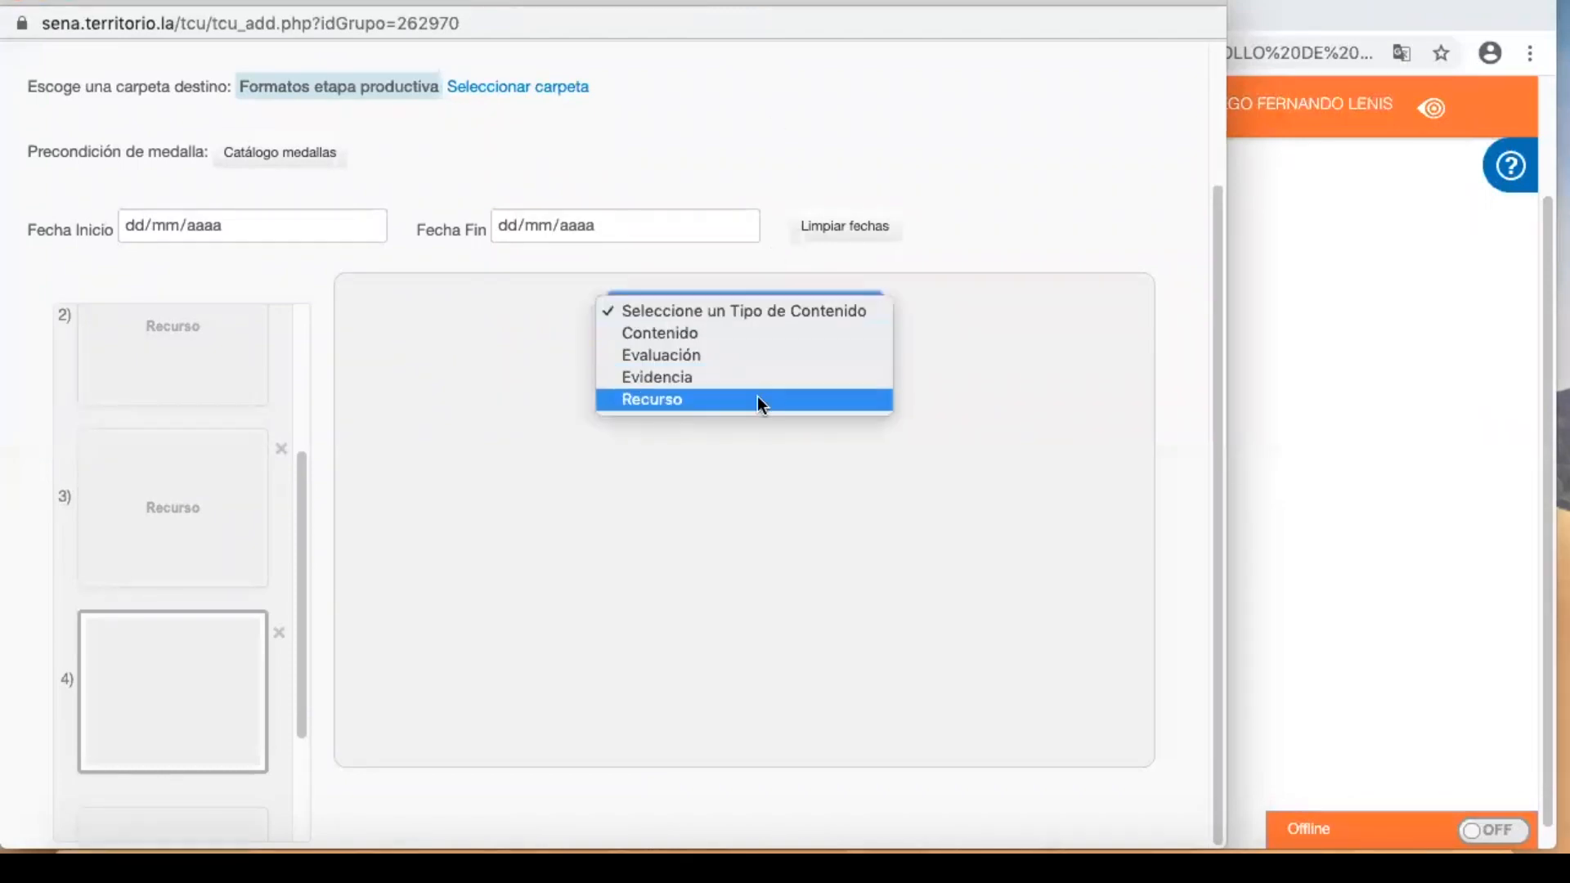
left_click(757, 396)
left_click(525, 538)
type("Acuerdo de voluntar")
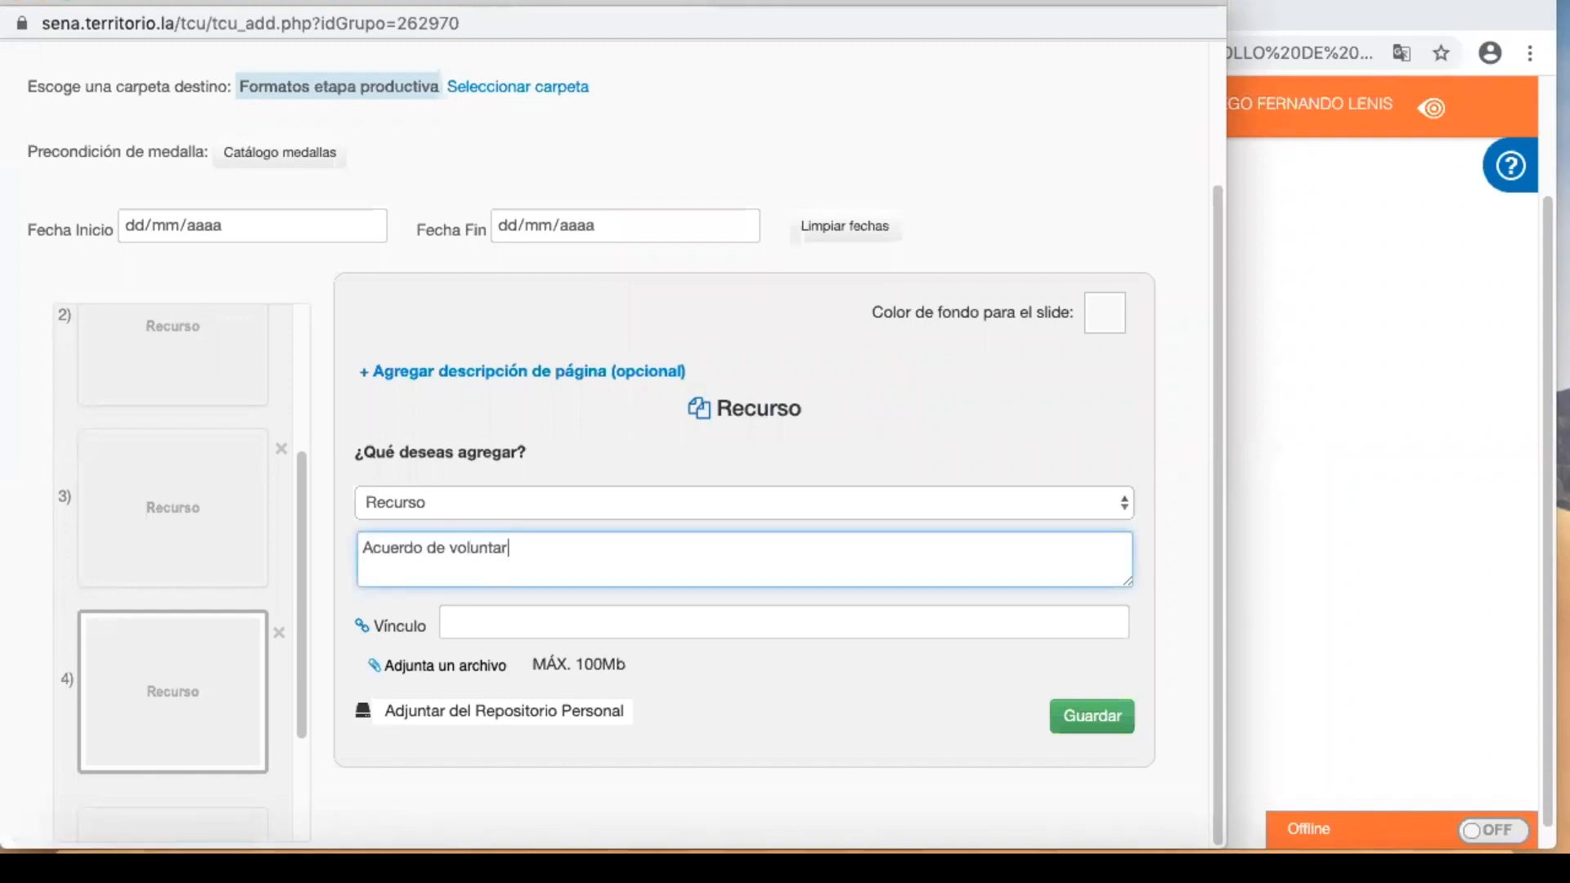
key("BackSpace")
type("des")
- Attach FORMATO ACUERDO DE VOLUNTADES PARA PASANTIA.doc to the fourth section's resource and save it
left_click(455, 670)
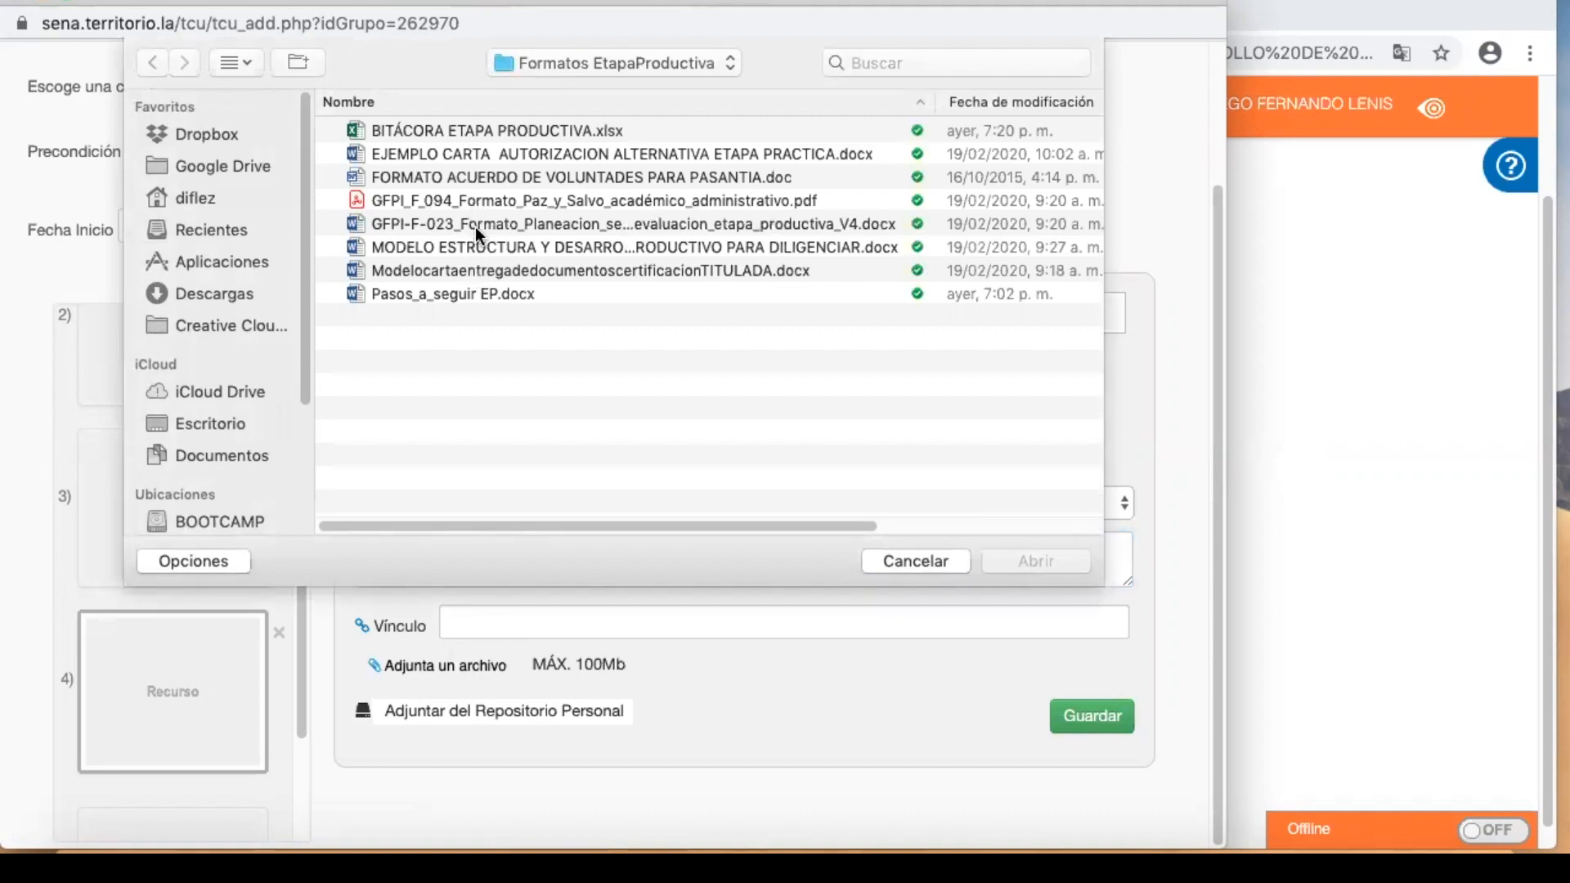
left_click(471, 180)
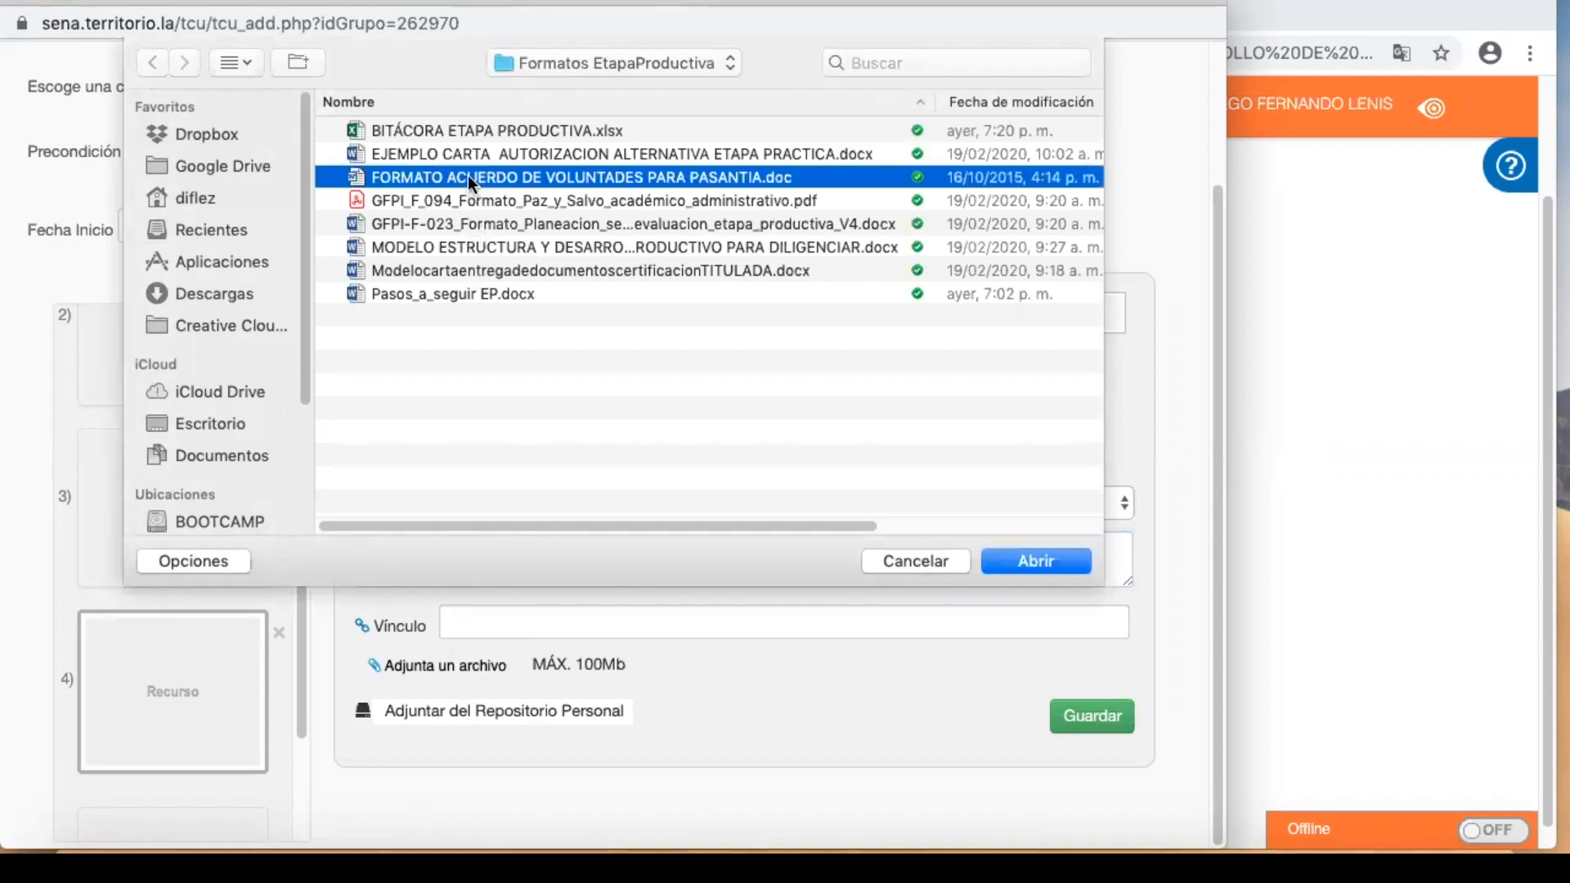
left_click(1030, 561)
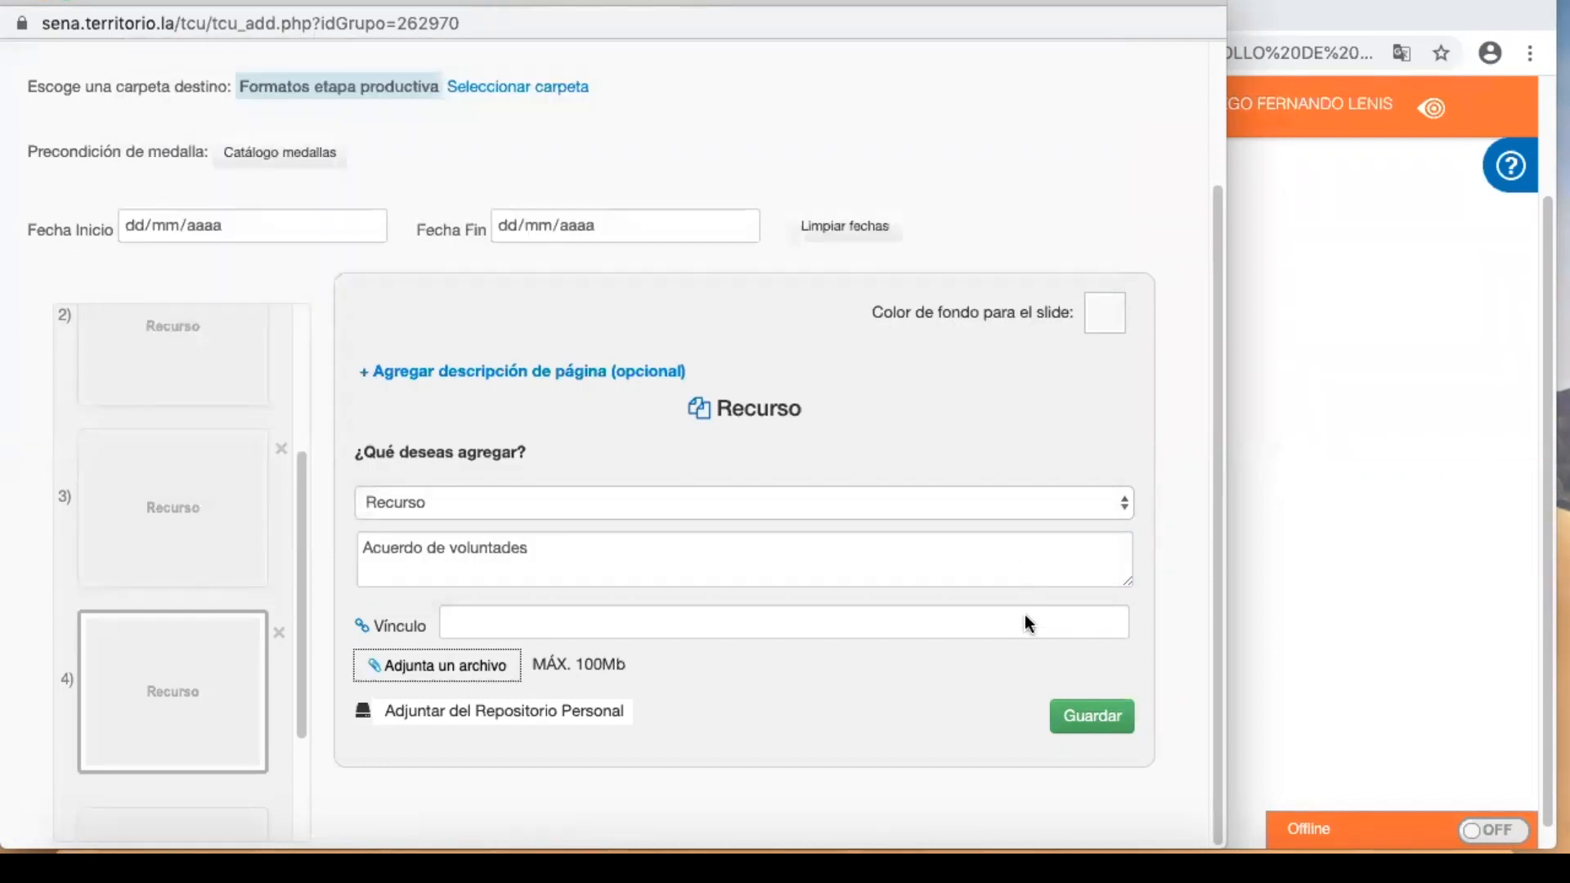
left_click(1081, 750)
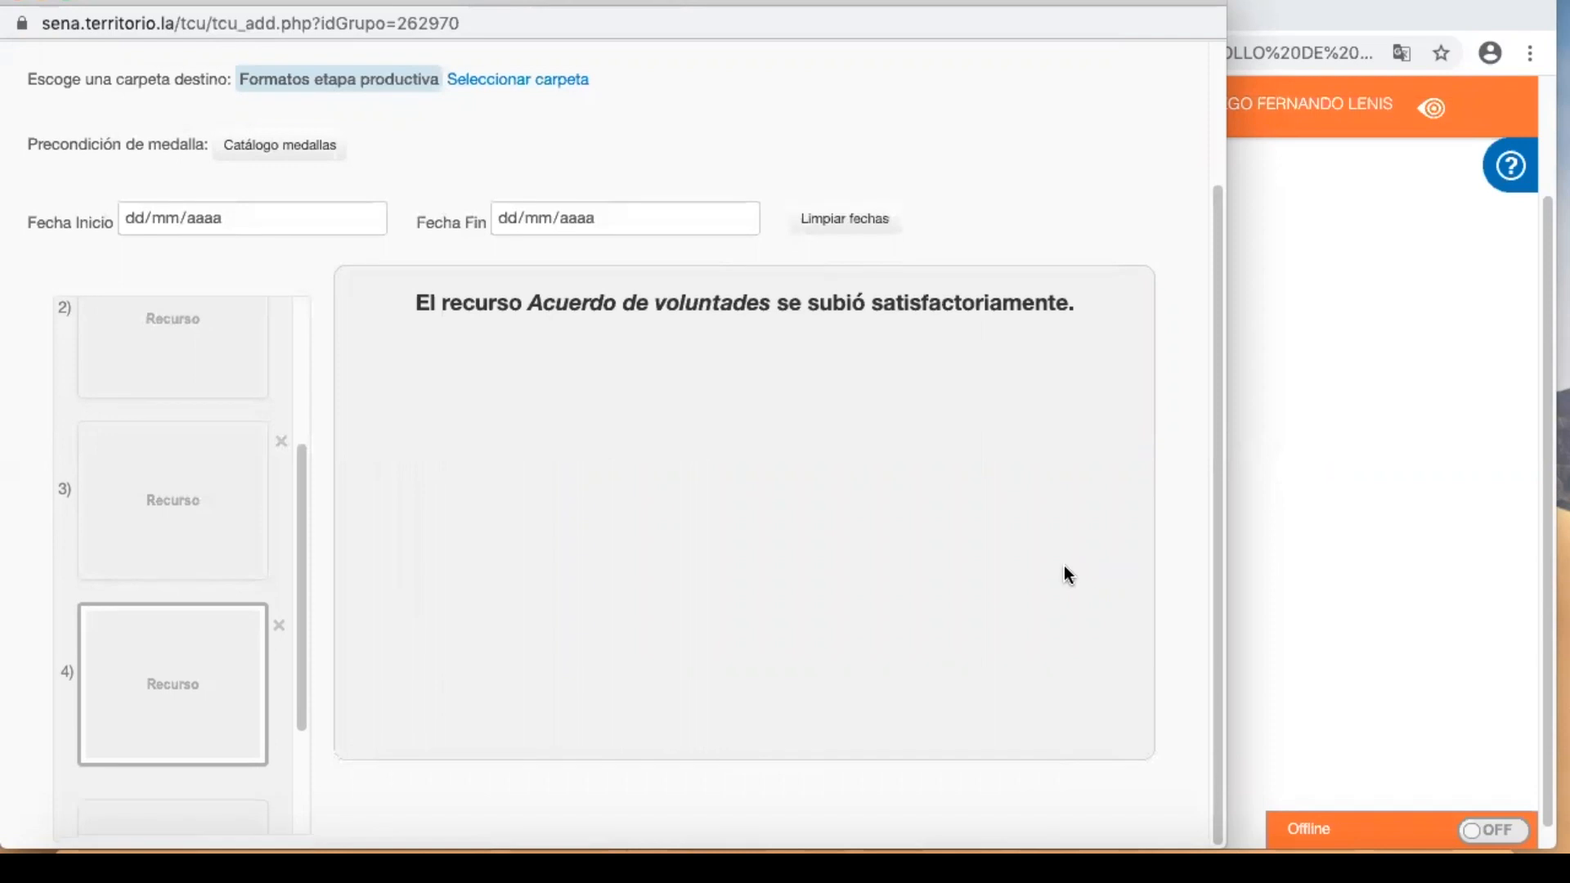
- Save the whole Formatos de seguimiento content and close its creation window
scroll(1065, 572, "up", 3)
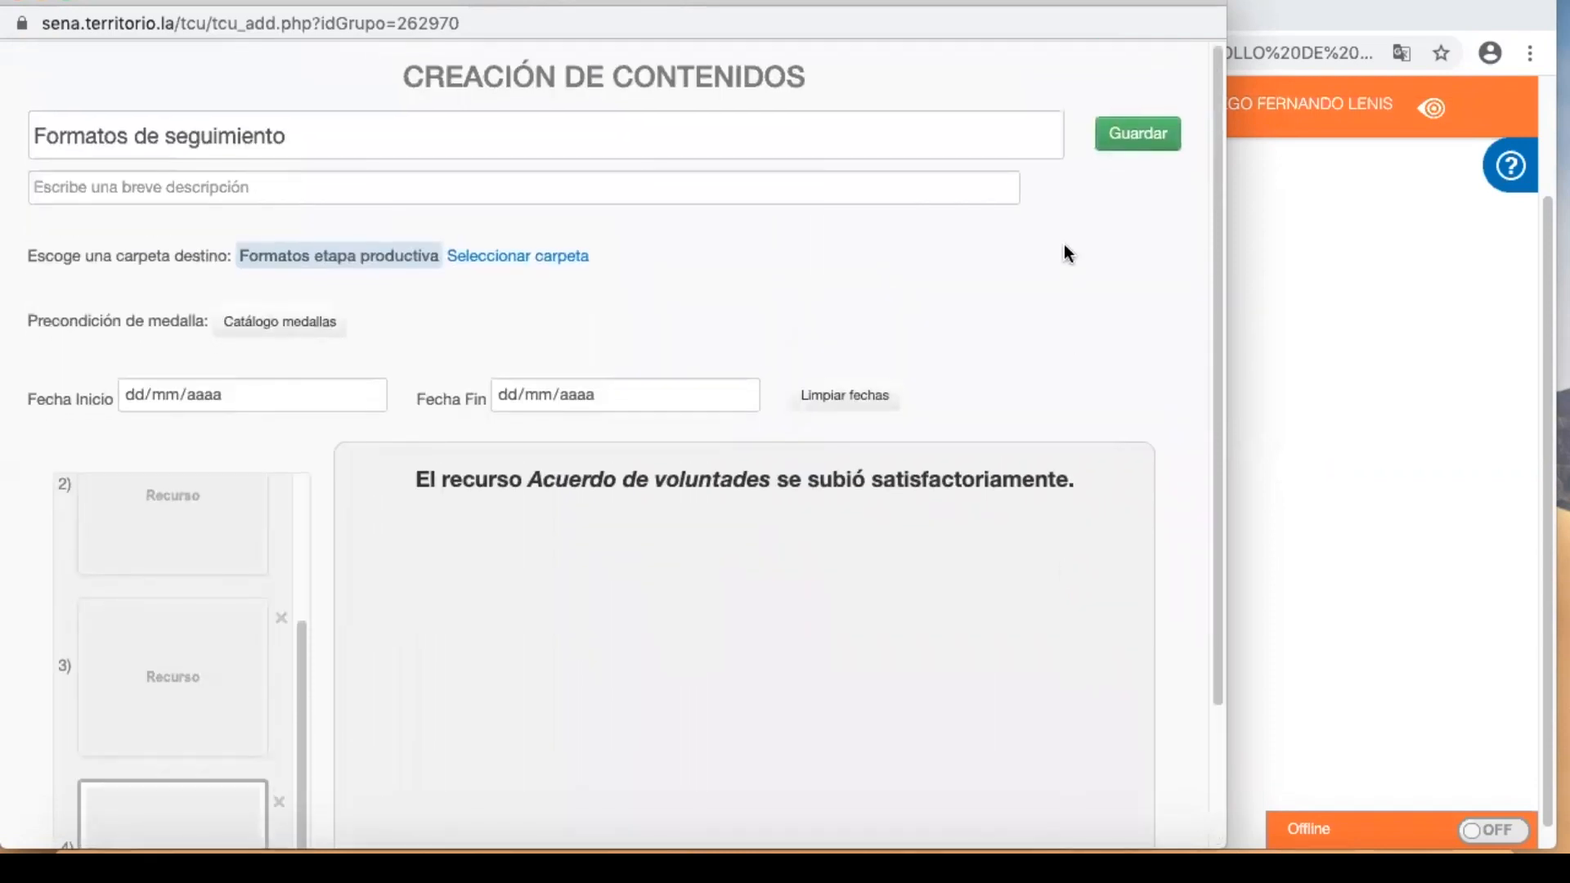
left_click(1126, 134)
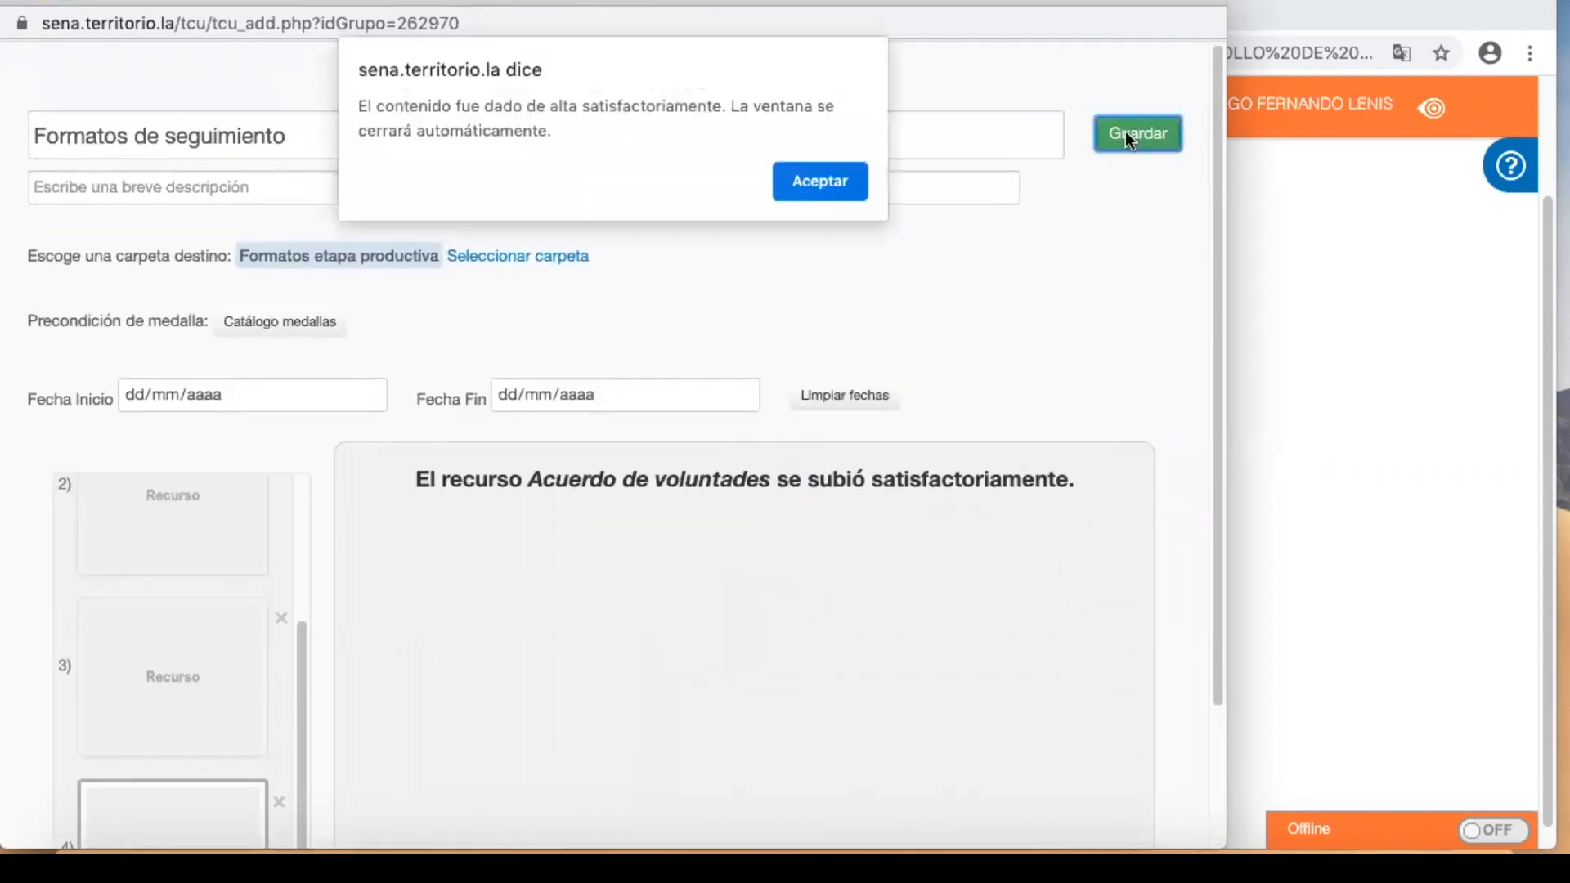
left_click(836, 181)
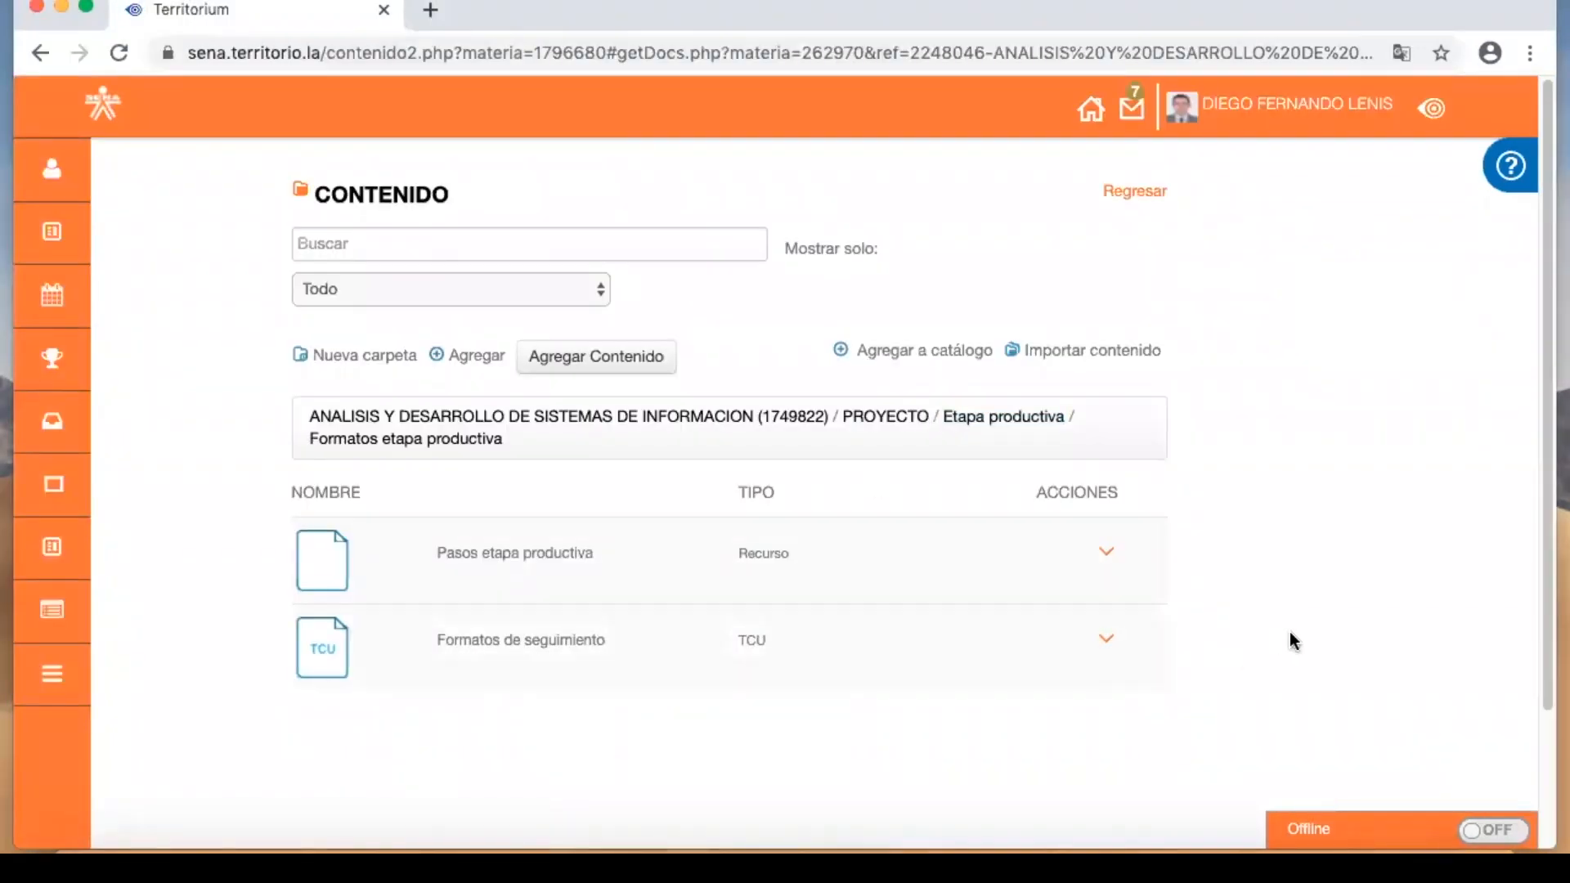
- Go back to the Etapa productiva folder and open its Evidencias etapa productiva subfolder
scroll(1290, 638, "down", 2)
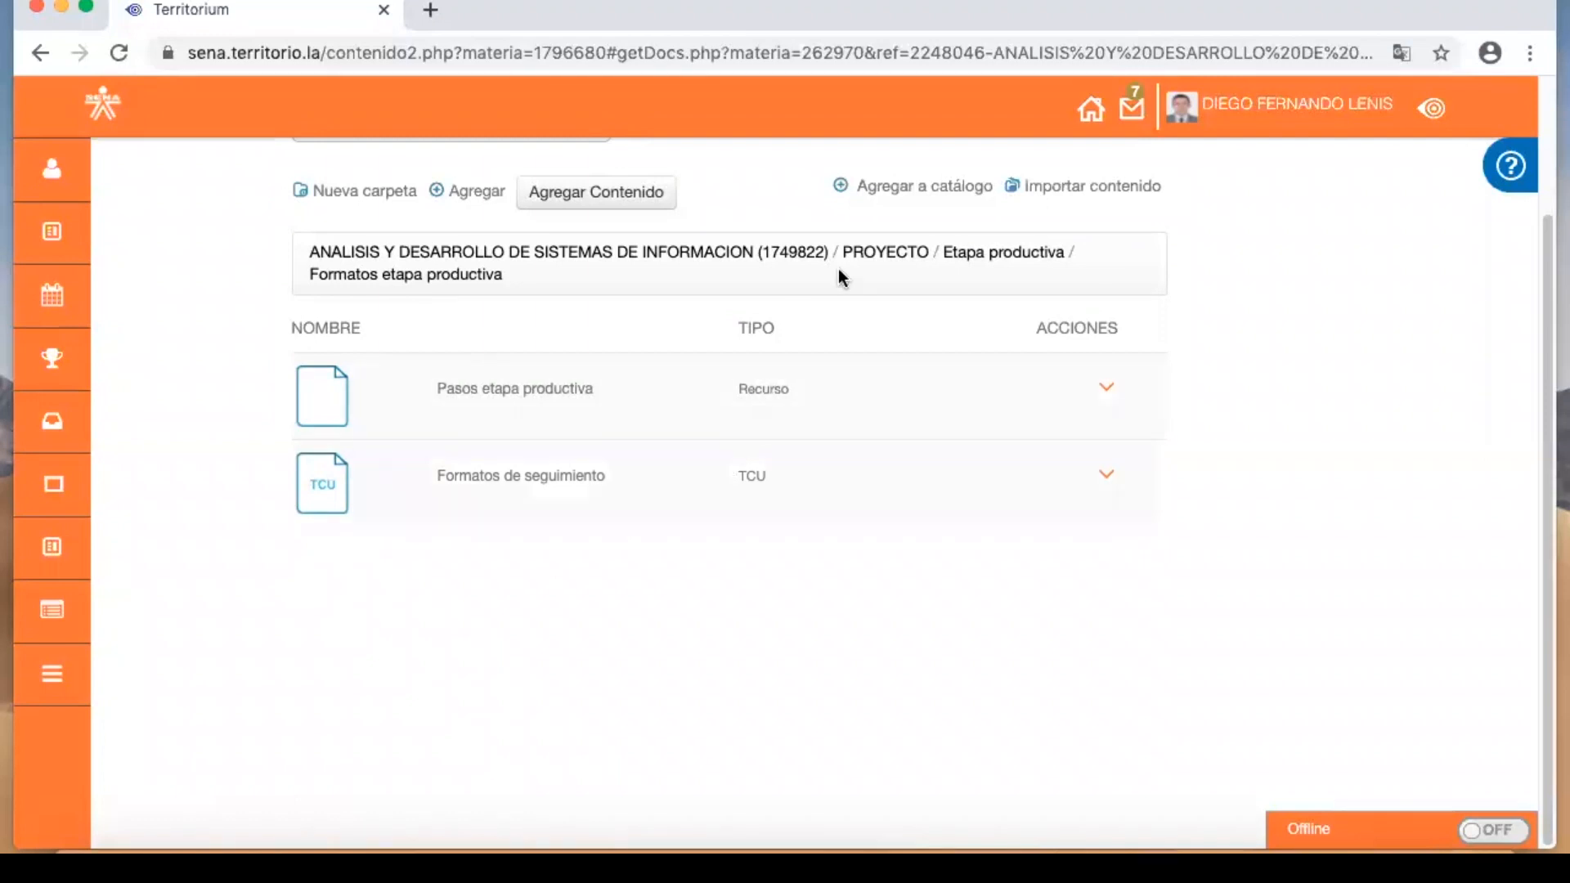
left_click(953, 252)
left_click(551, 486)
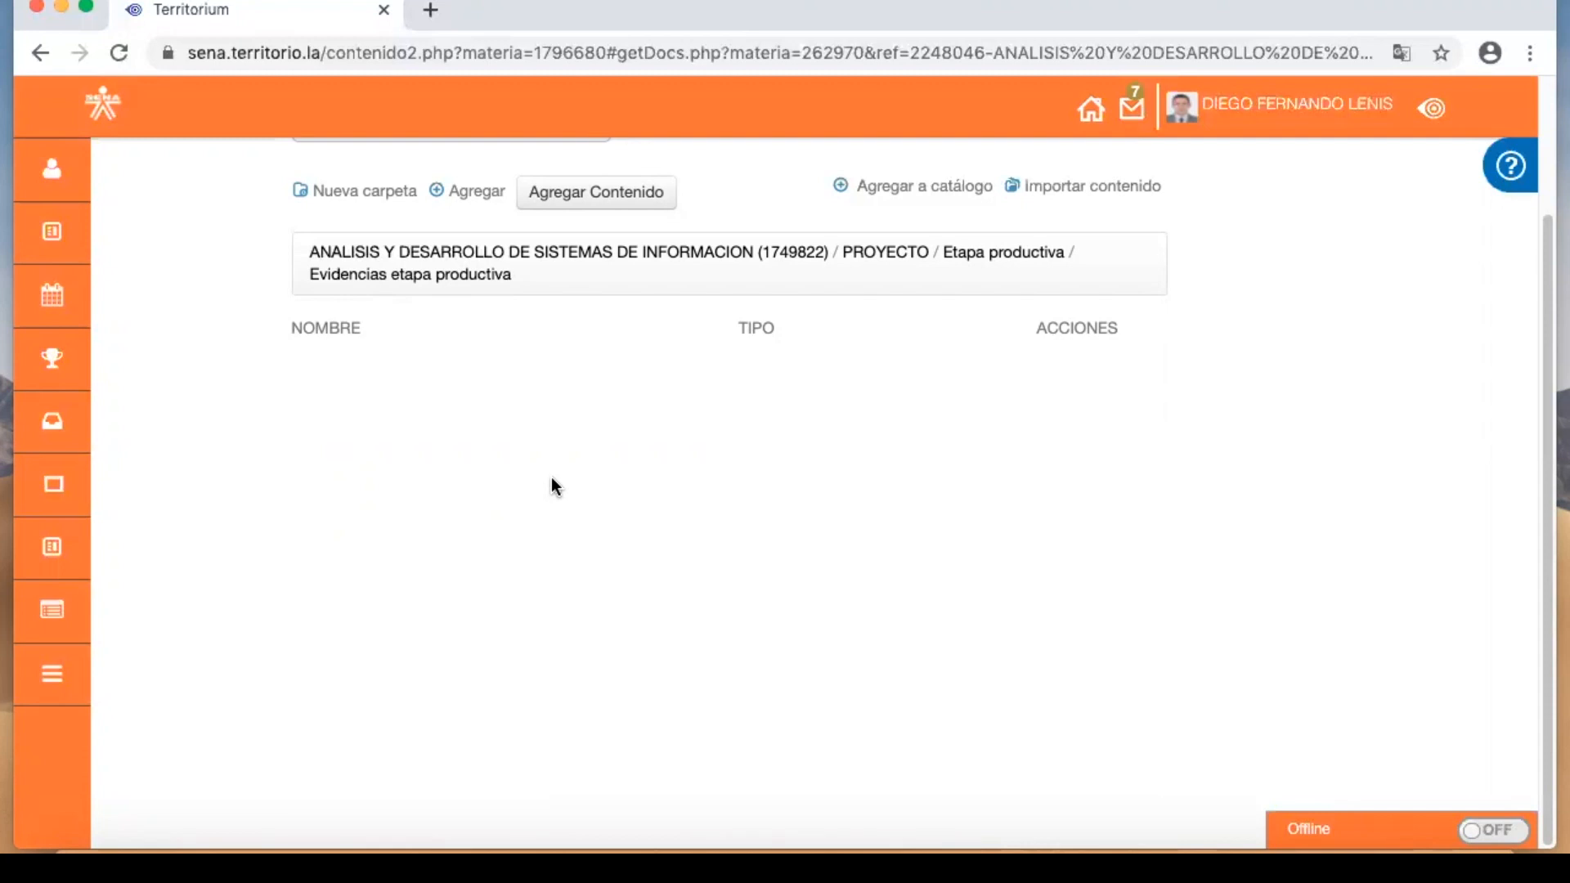
- Start a new content titled "Seguimiento 1" with Evidencias etapa productiva as its destination folder
left_click(590, 193)
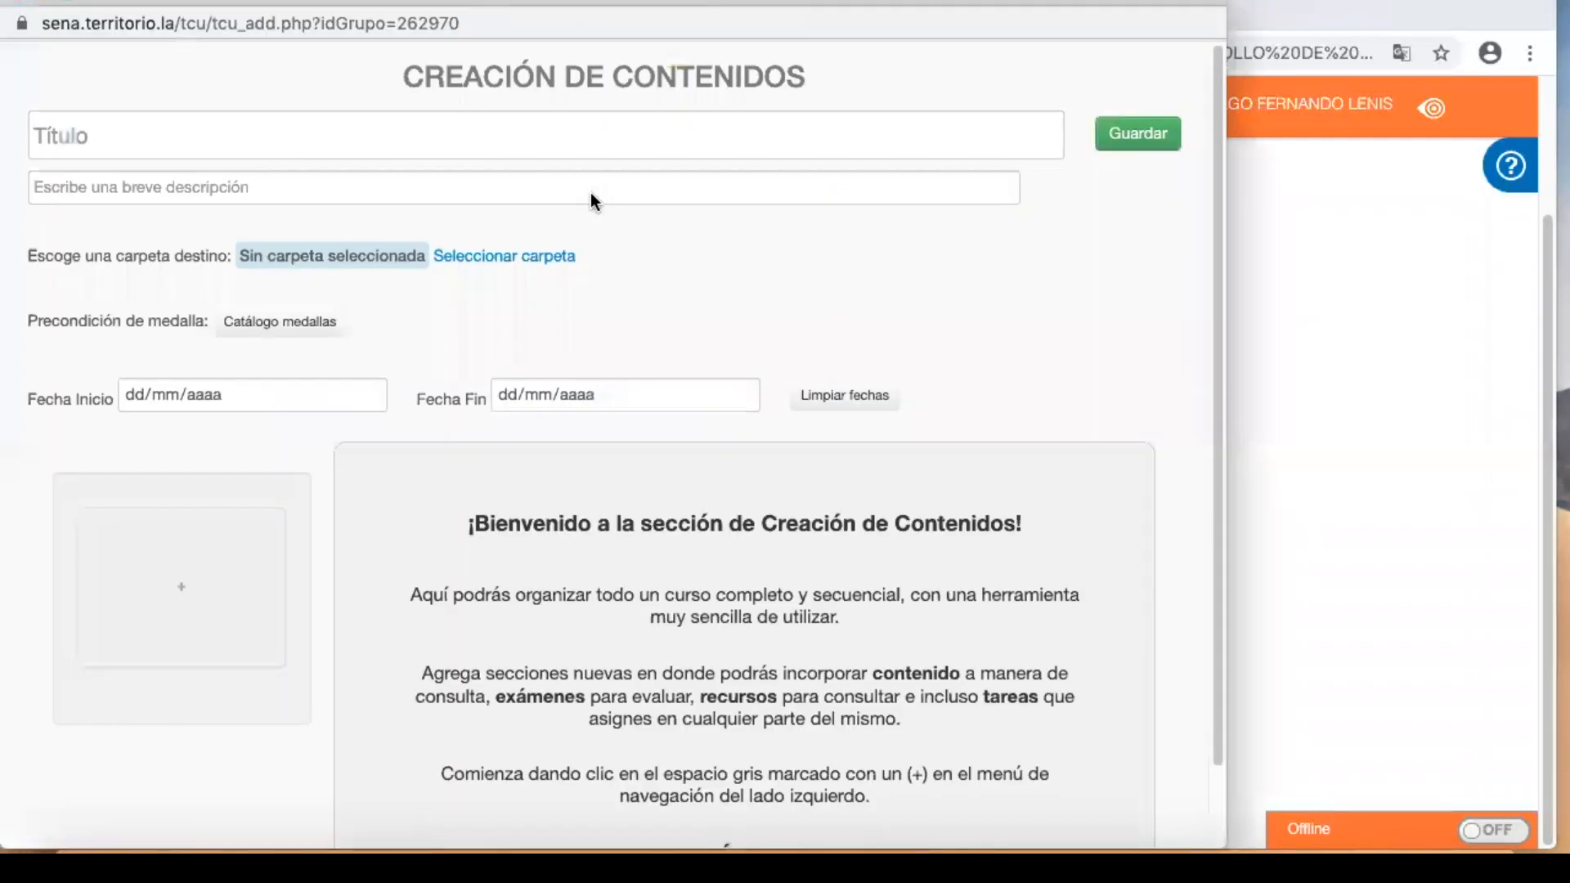
left_click(568, 147)
type("Seguimiento 1")
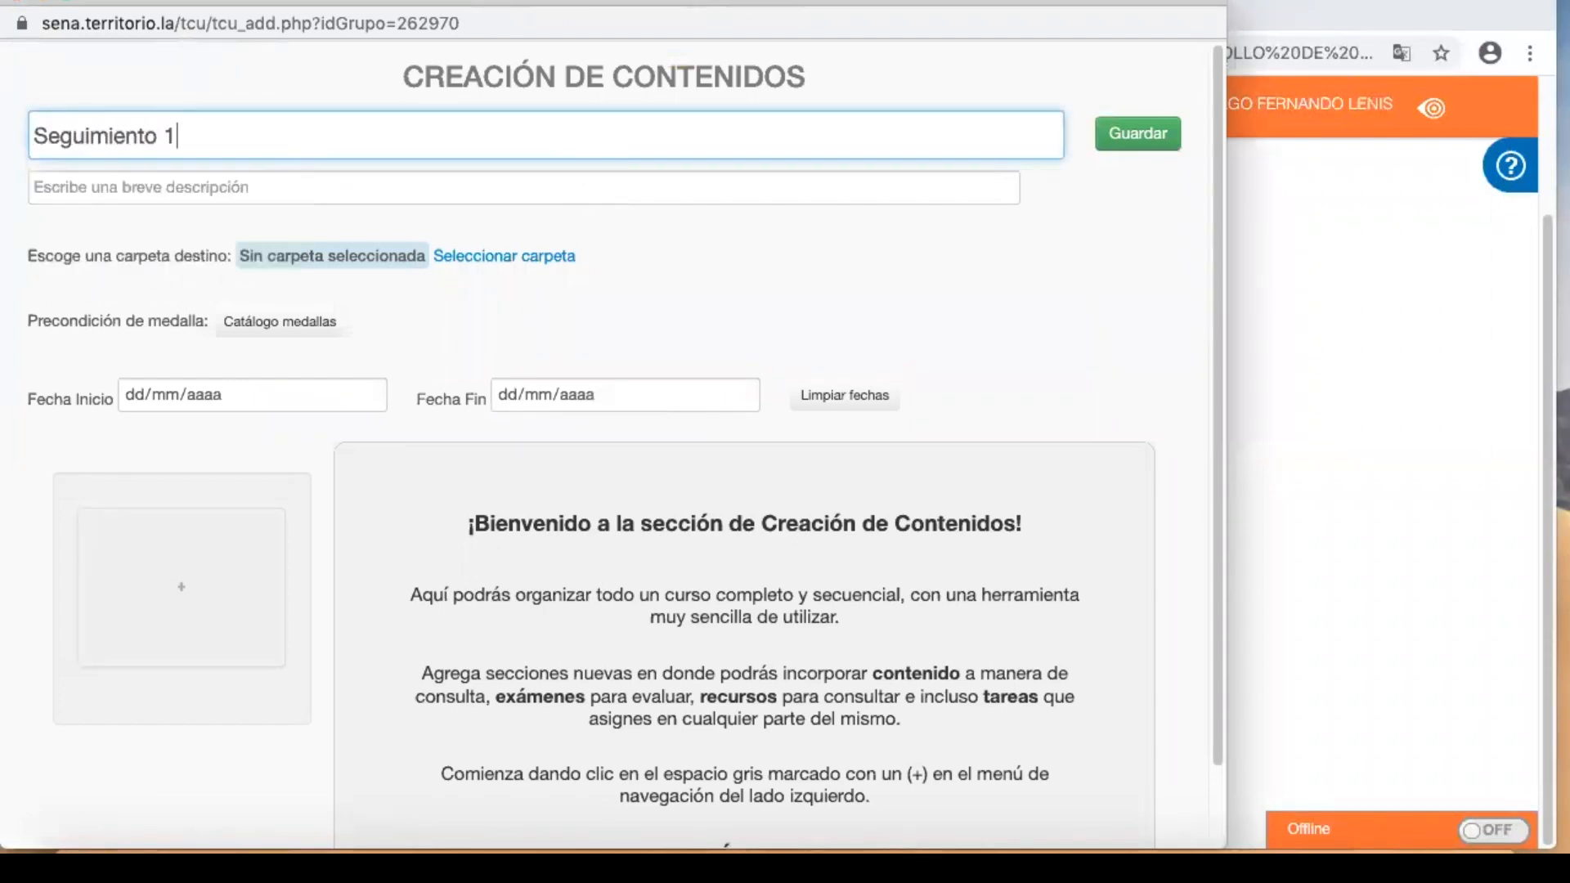
left_click(538, 255)
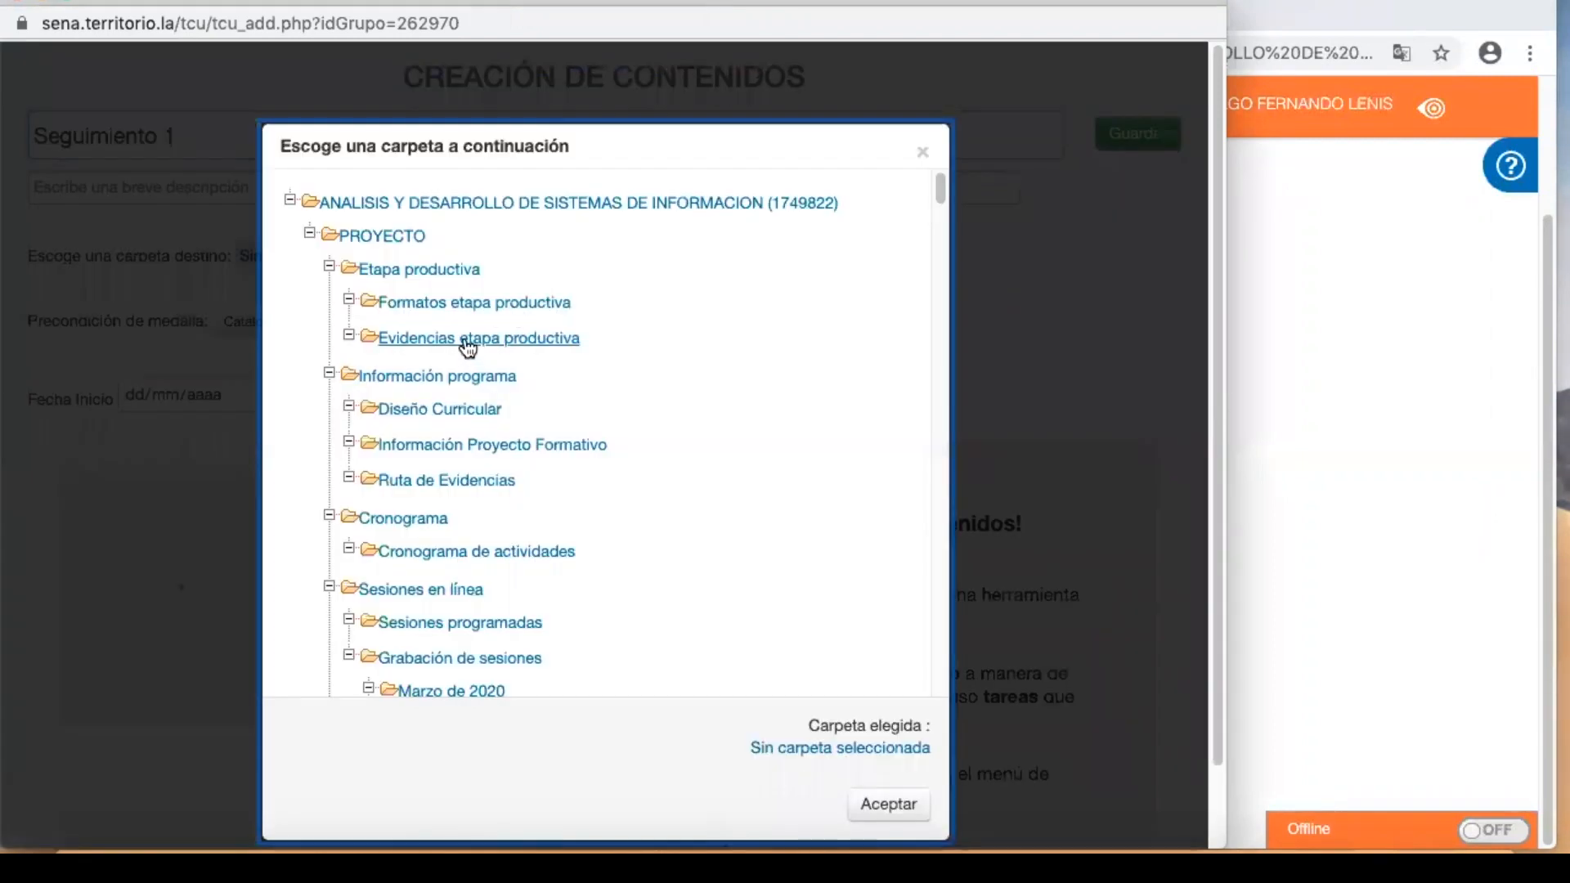
left_click(475, 339)
left_click(868, 808)
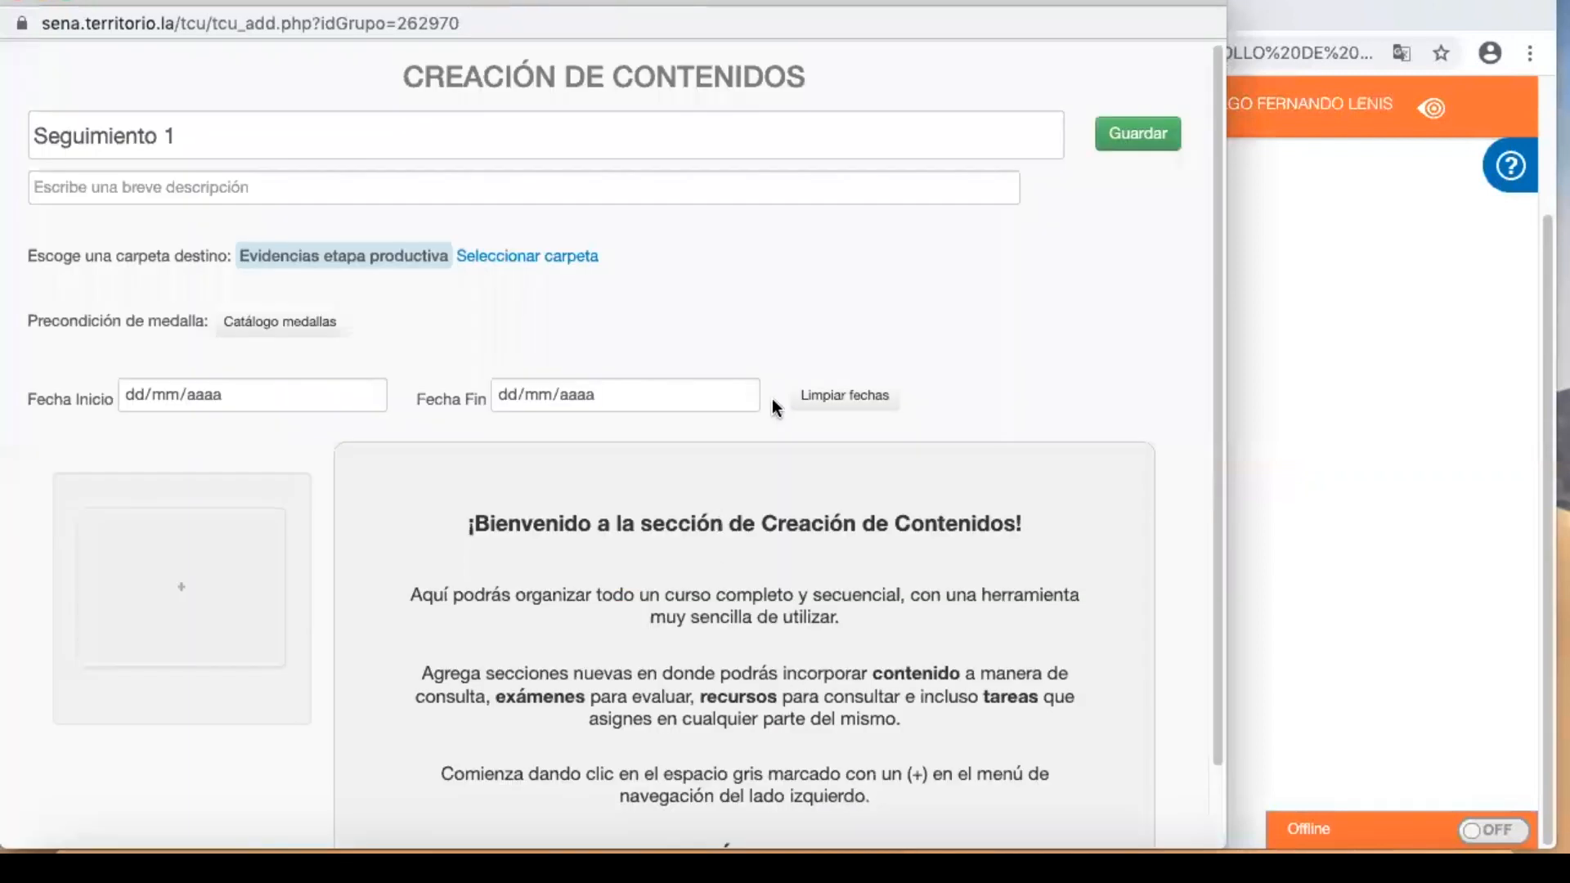
- Add a first section of type Evidencia to the Seguimiento 1 content
scroll(777, 393, "down", 2)
scroll(779, 399, "up", 1)
scroll(778, 399, "down", 1)
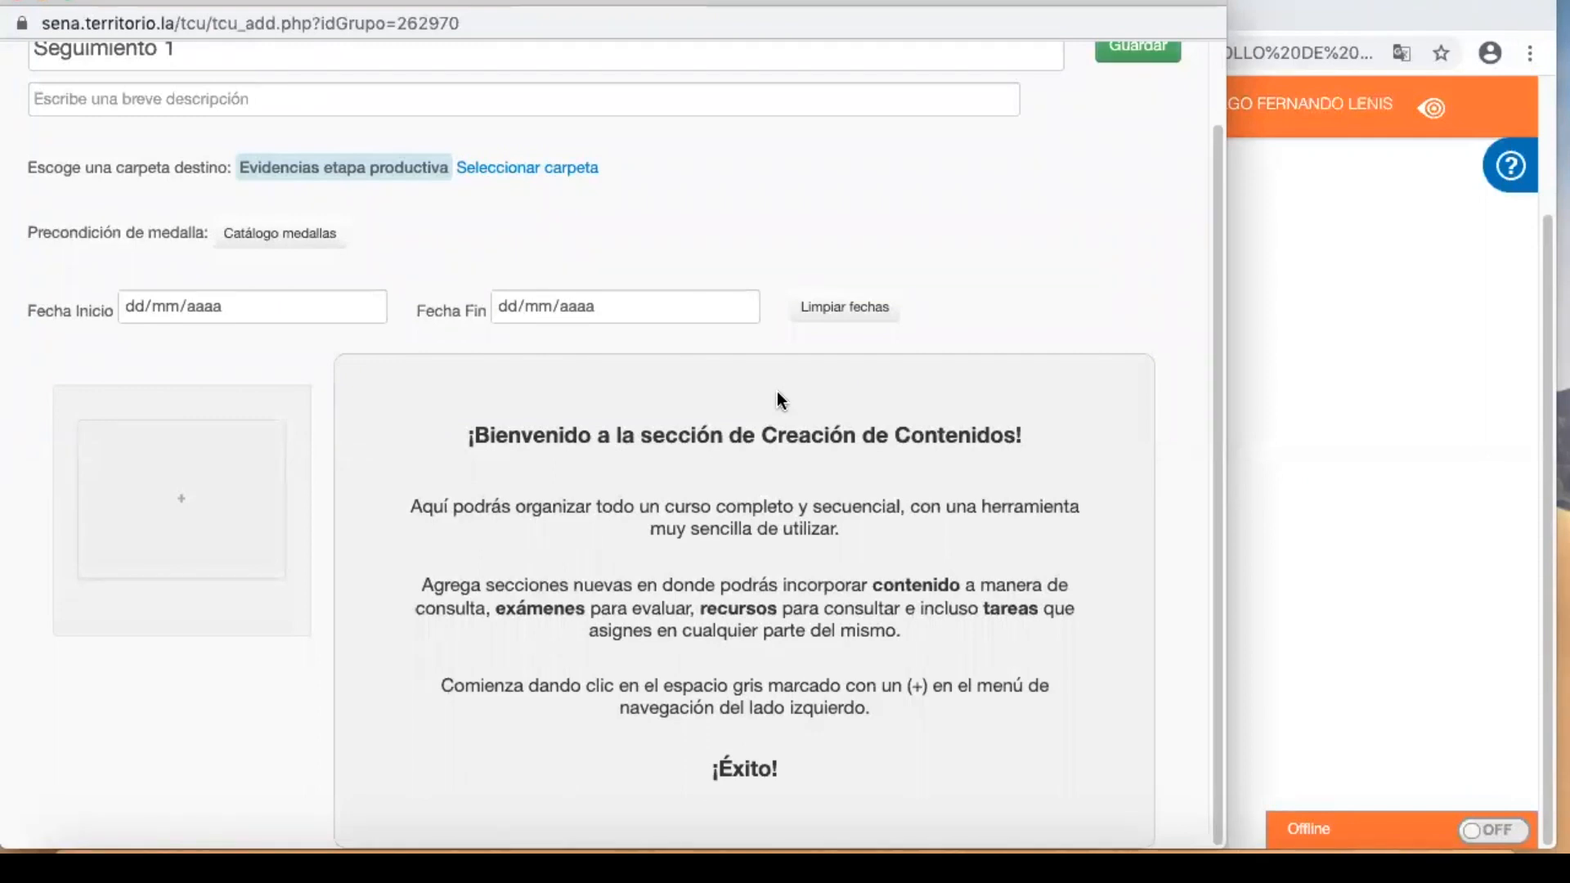
left_click(777, 391)
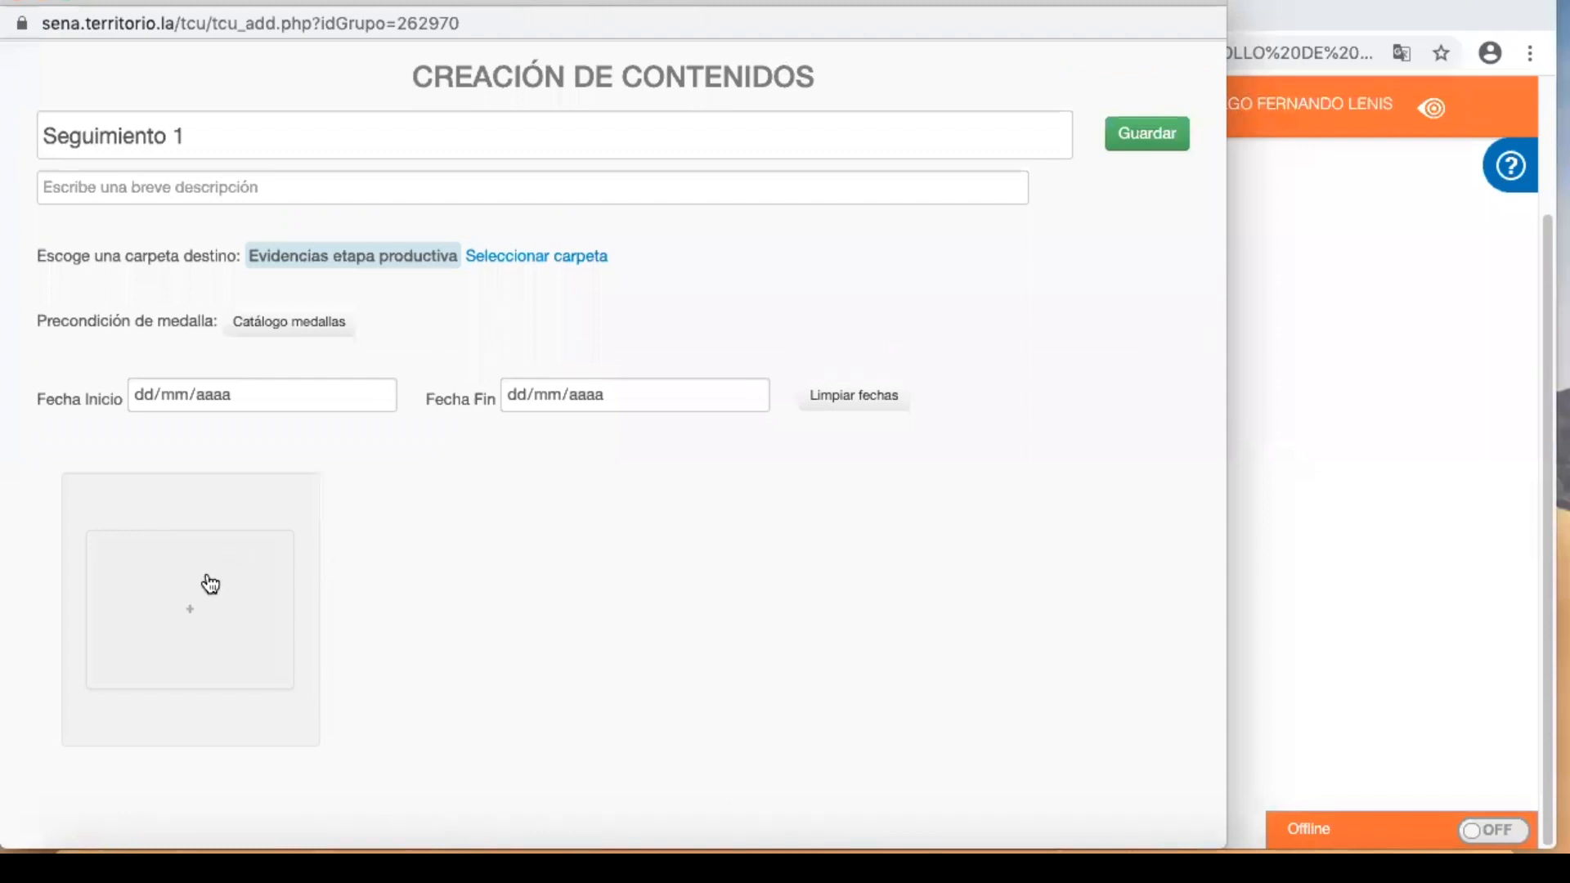
left_click(208, 574)
left_click(732, 479)
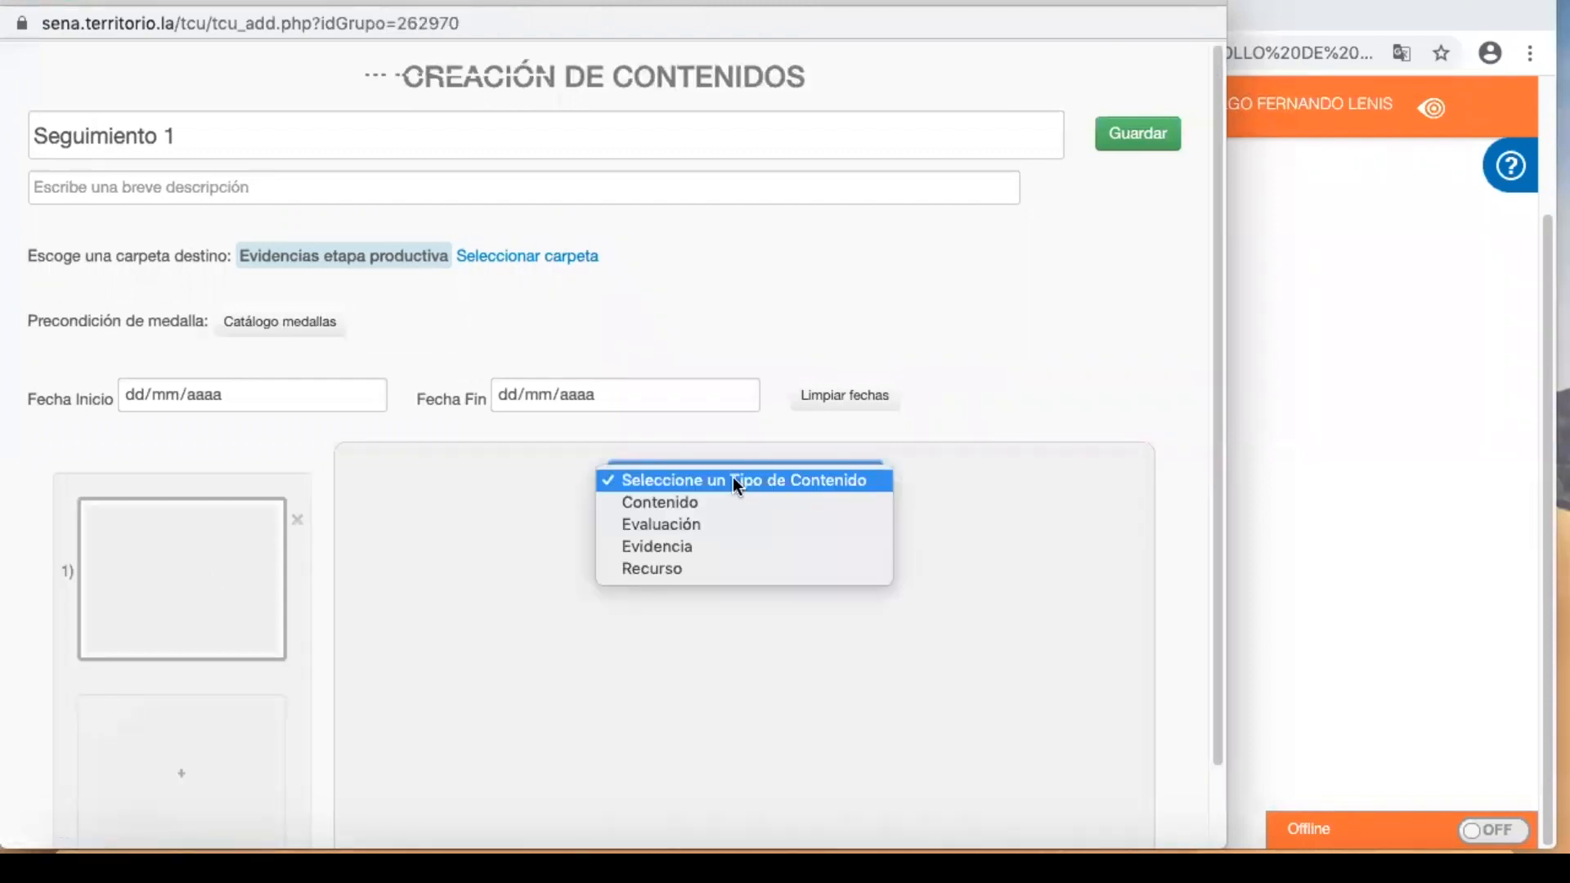
left_click(728, 544)
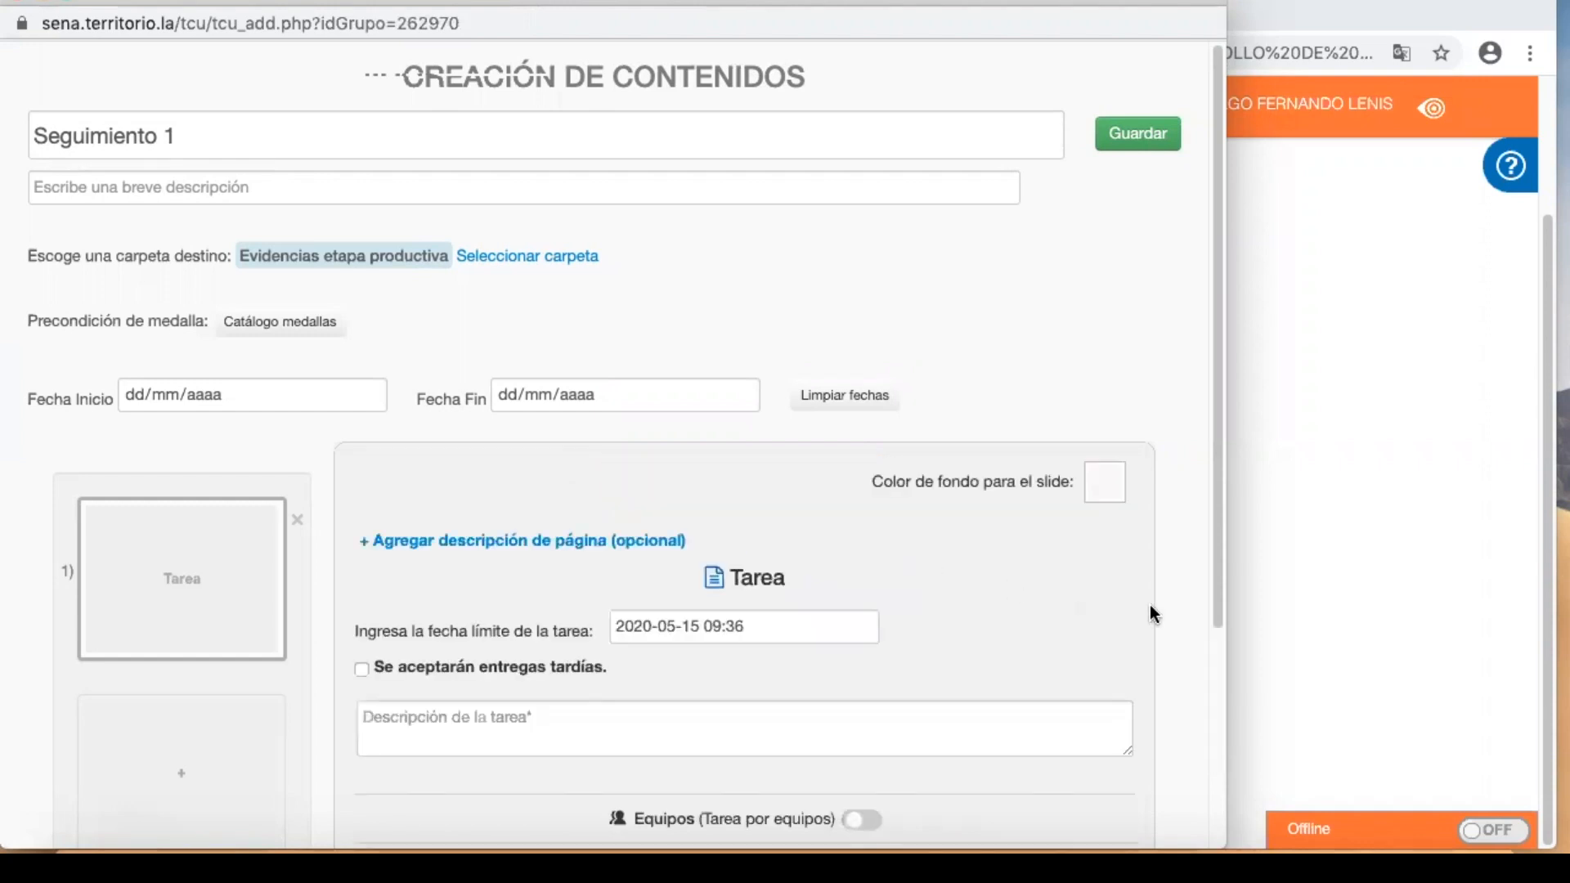
scroll(1149, 605, "down", 3)
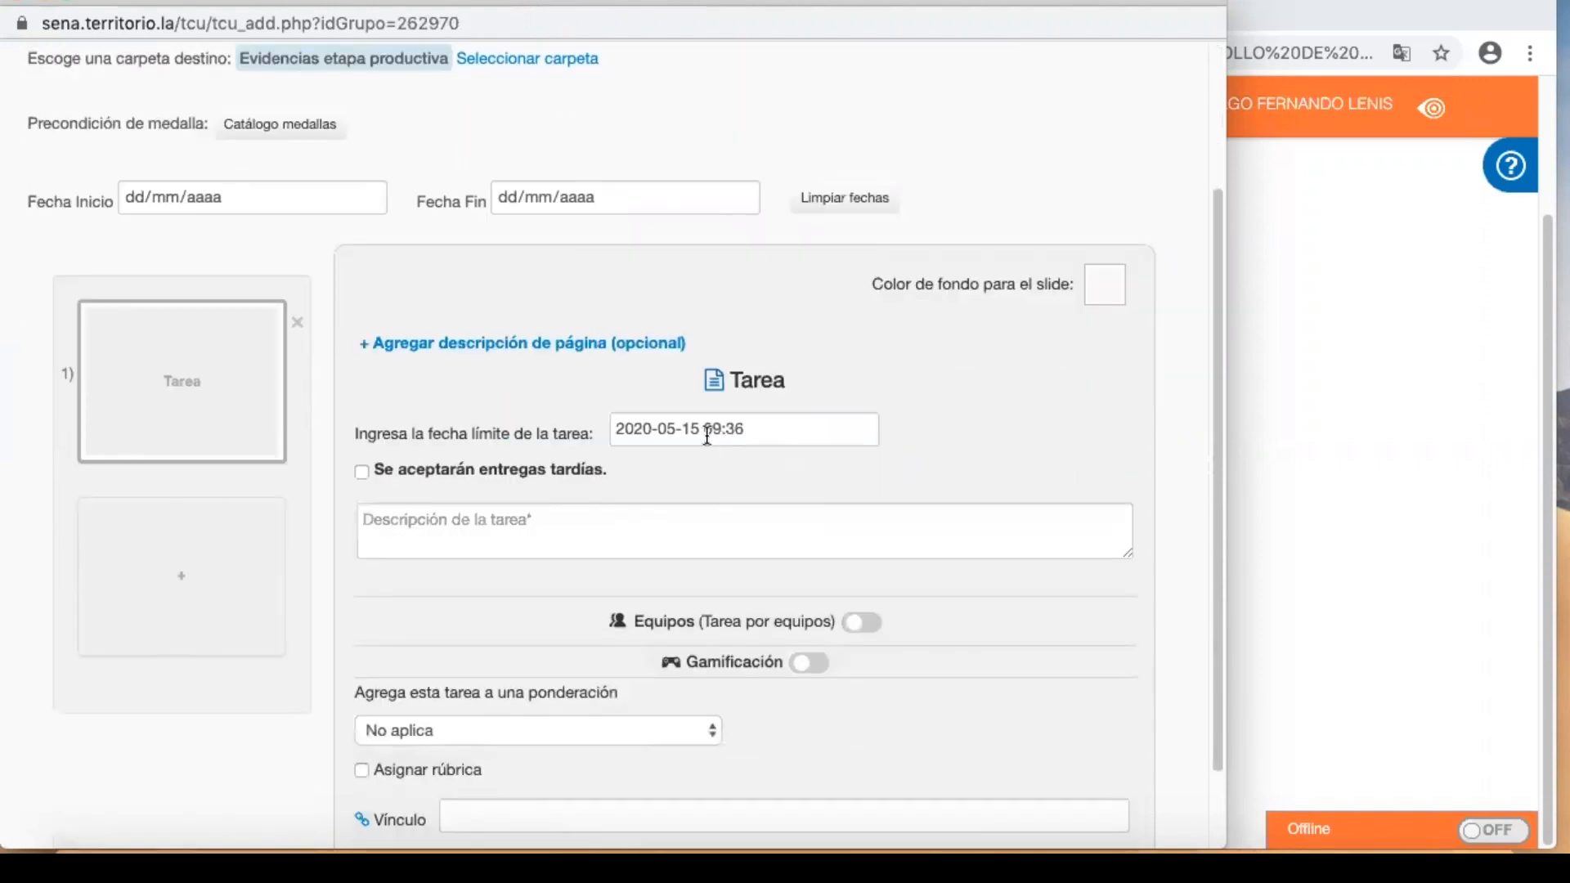
left_click(707, 436)
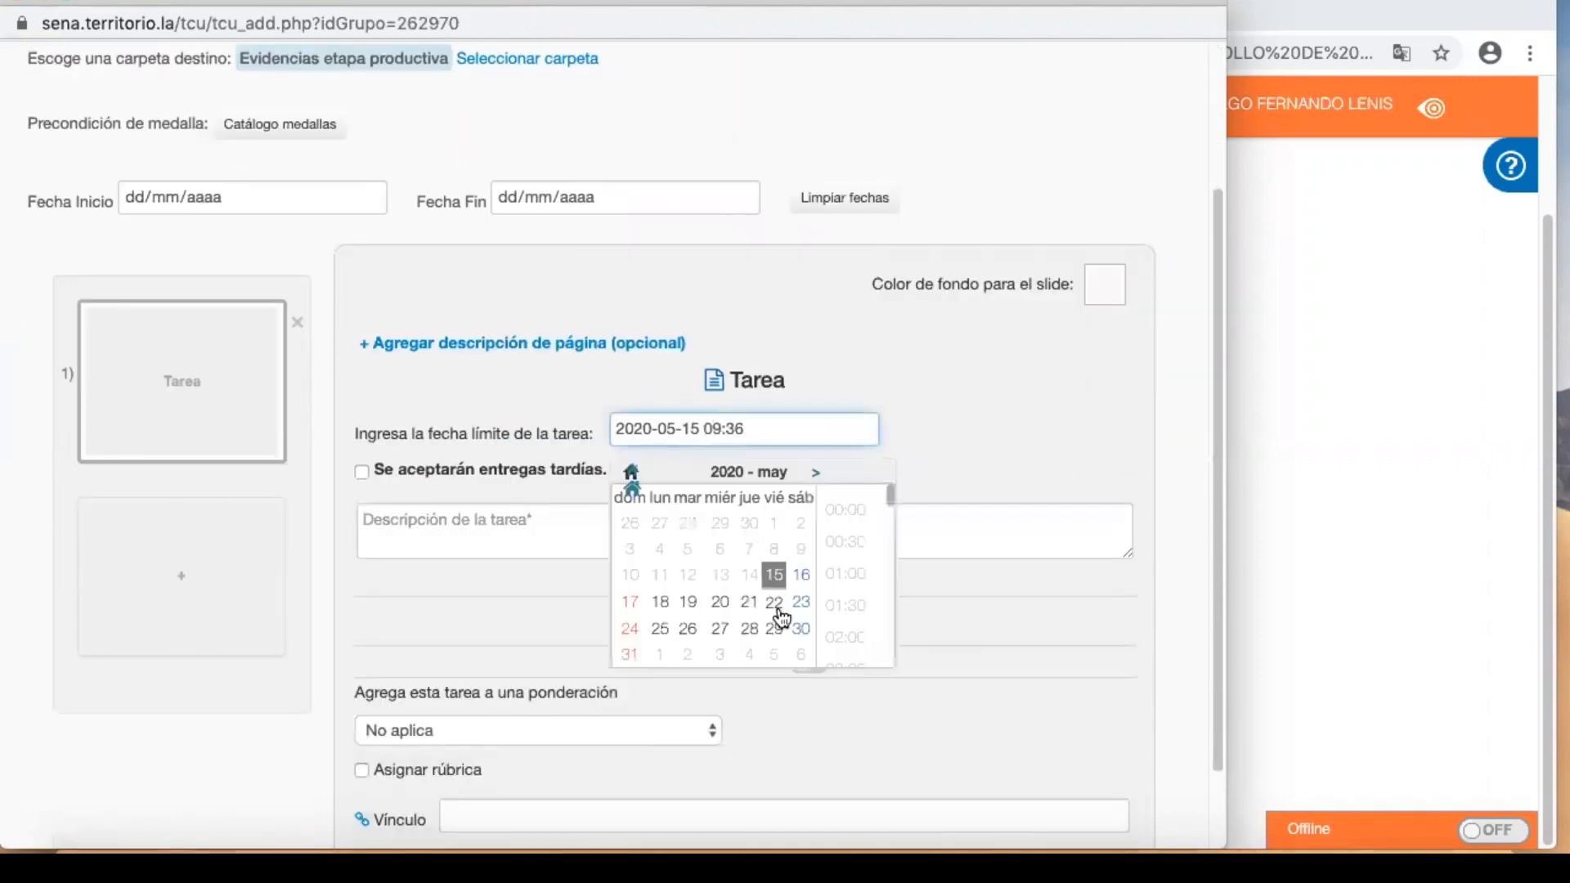
left_click(801, 628)
scroll(842, 642, "down", 15)
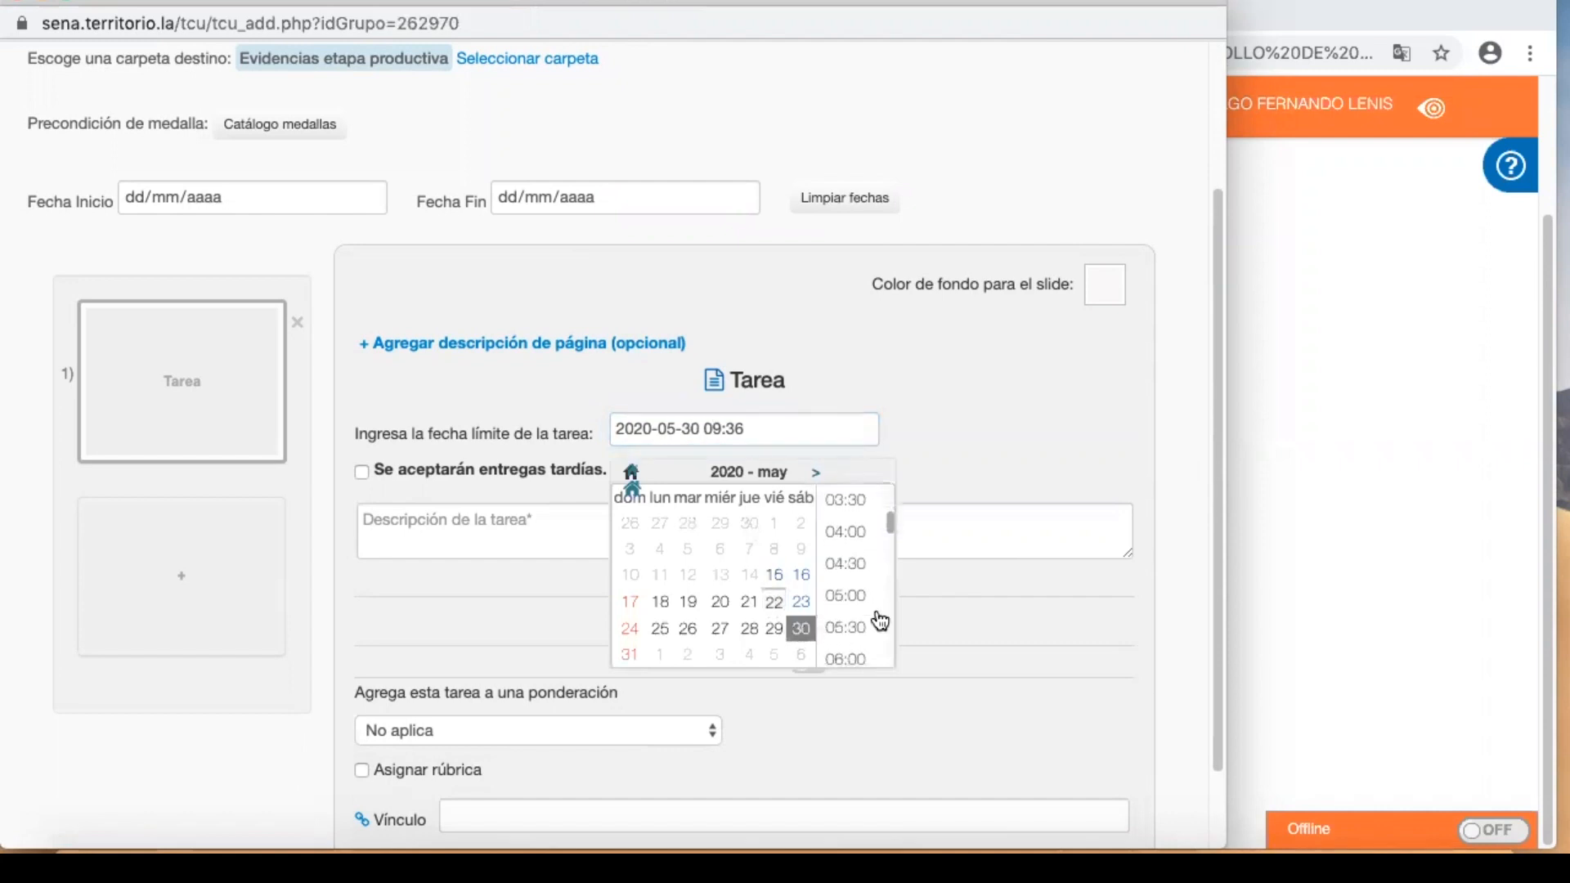
left_click(850, 649)
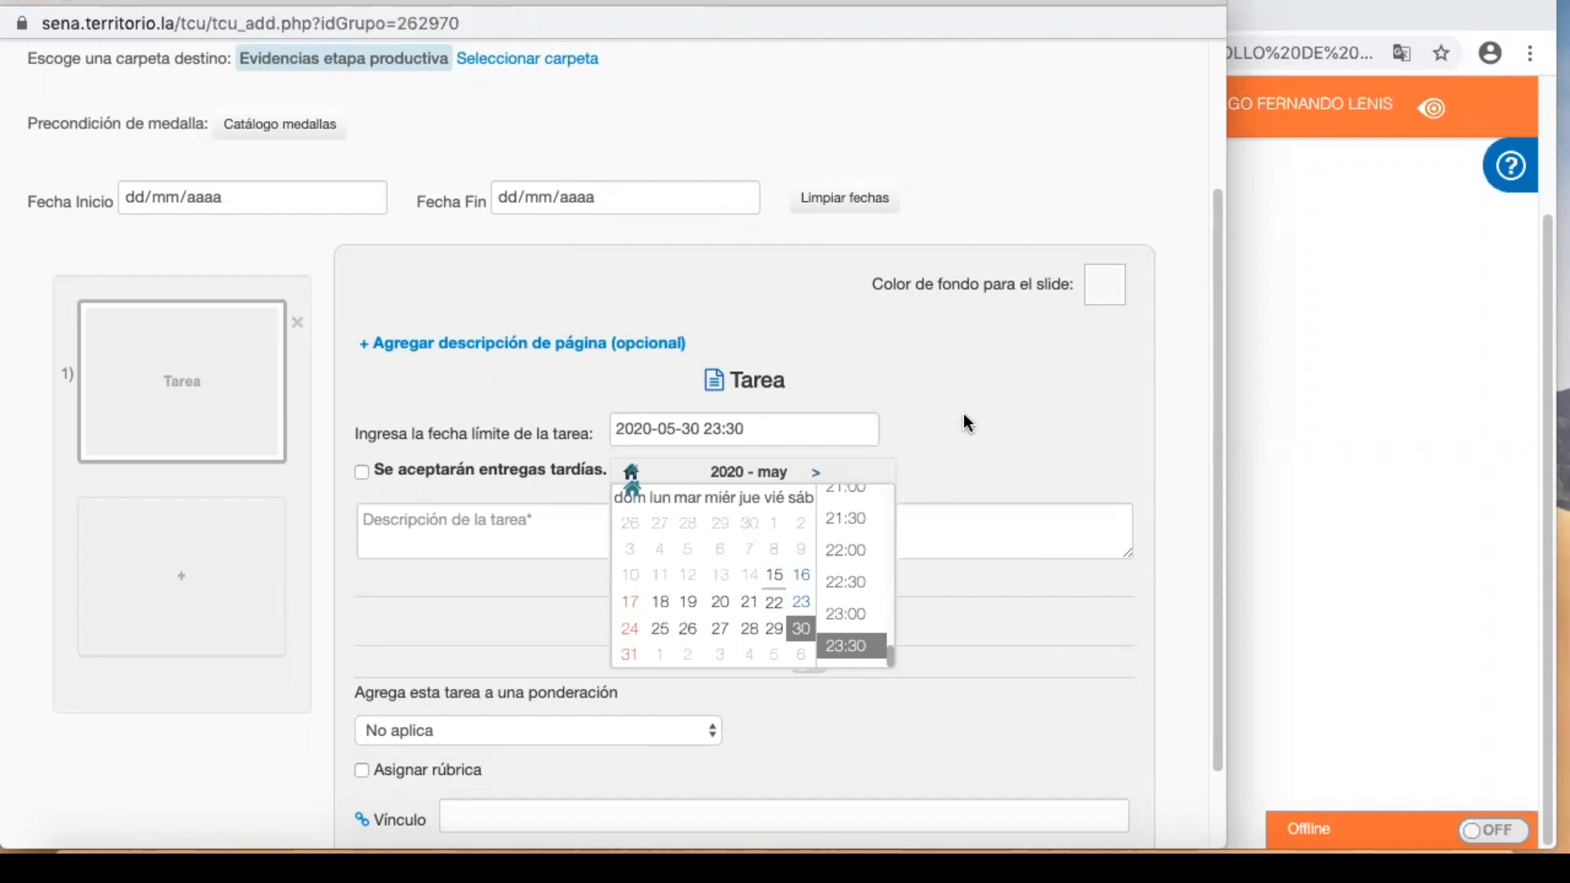
- Accept late submissions for the first task, describe it as "Autorización inicio etapa productiva" and save it
left_click(362, 474)
left_click(424, 530)
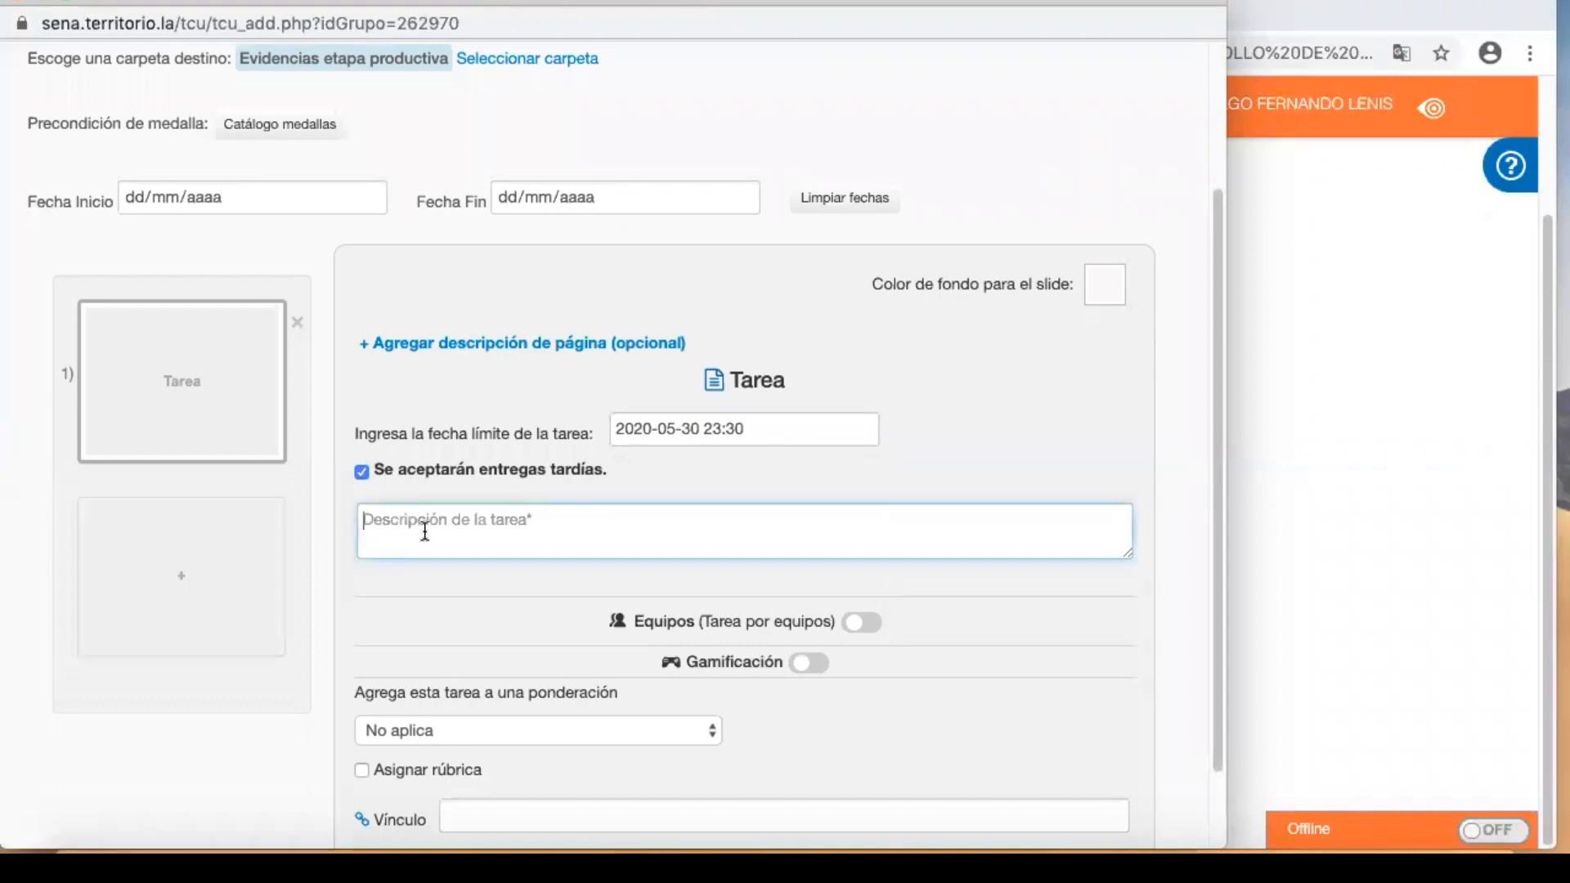
type("Autorización ini")
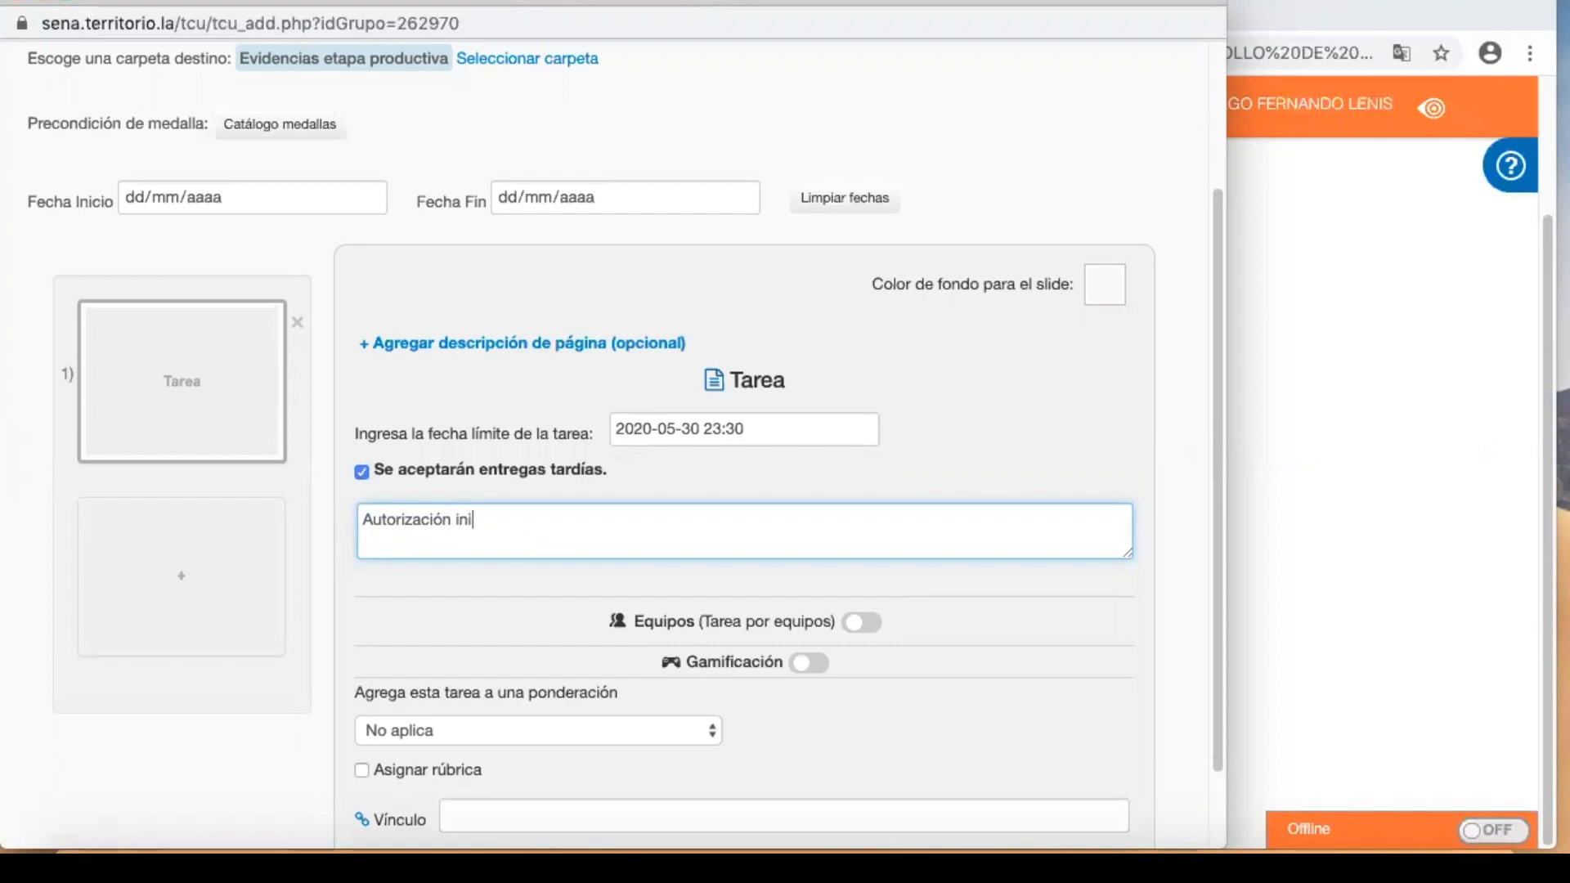
type("cio etapa productiva")
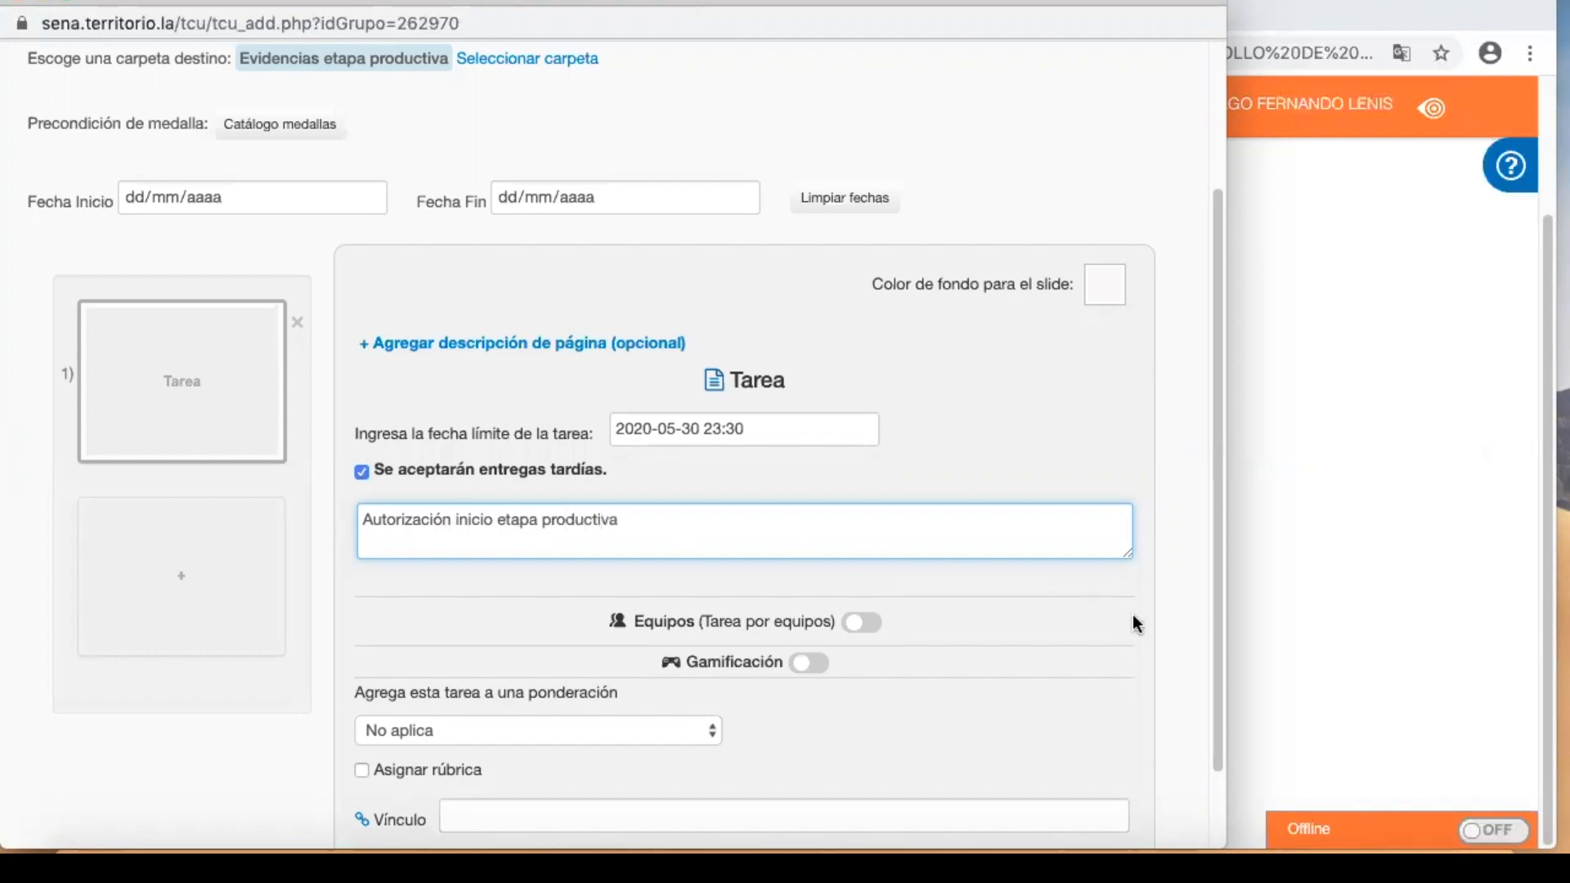
scroll(1179, 636, "down", 2)
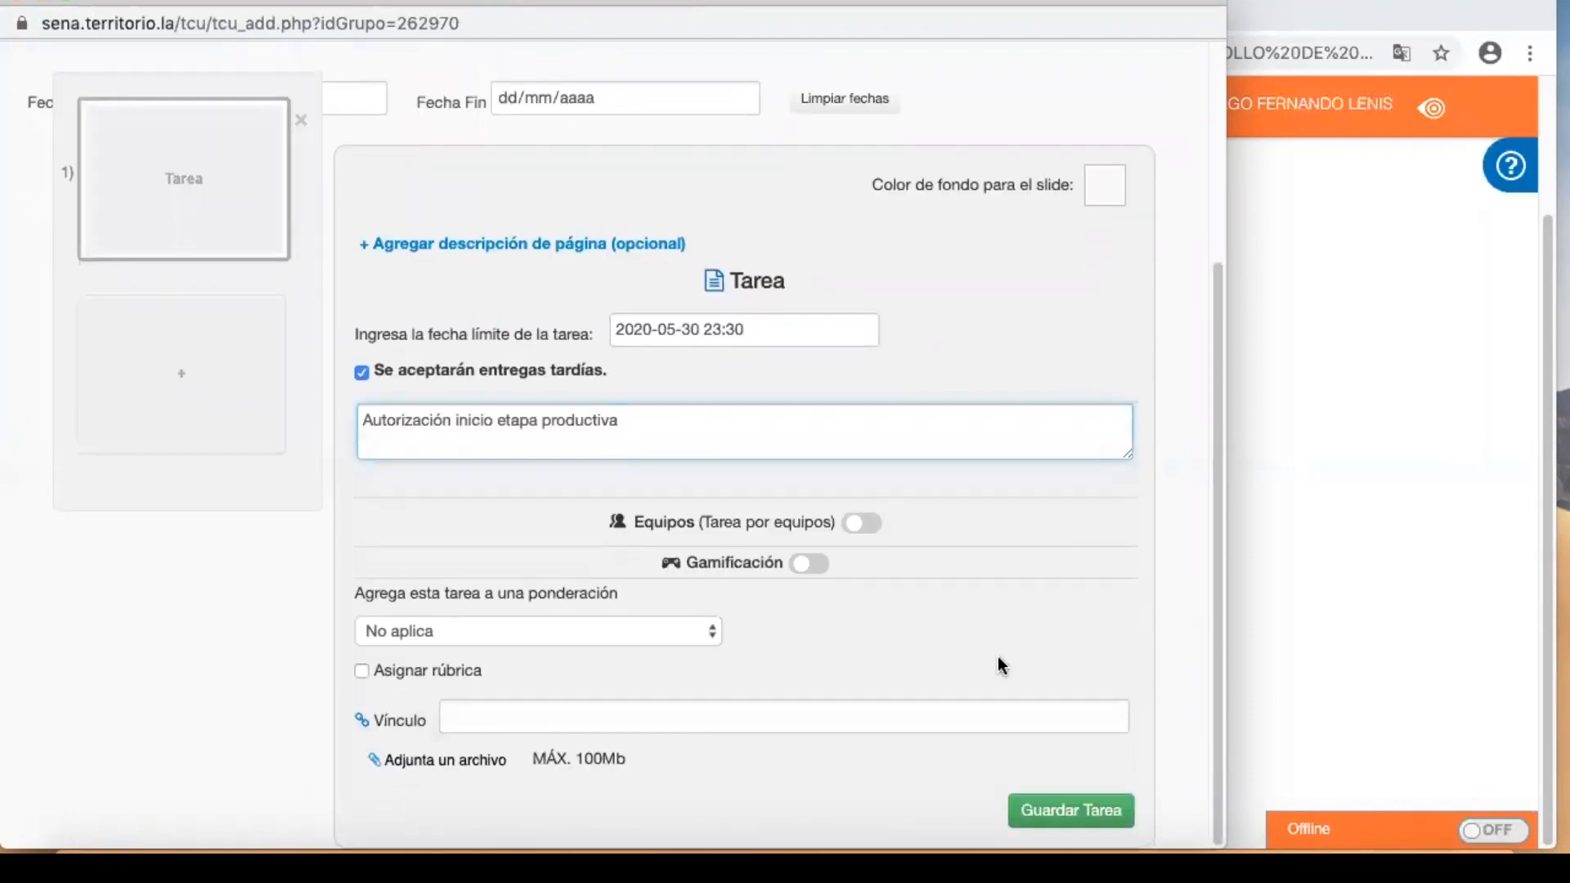
left_click(1050, 814)
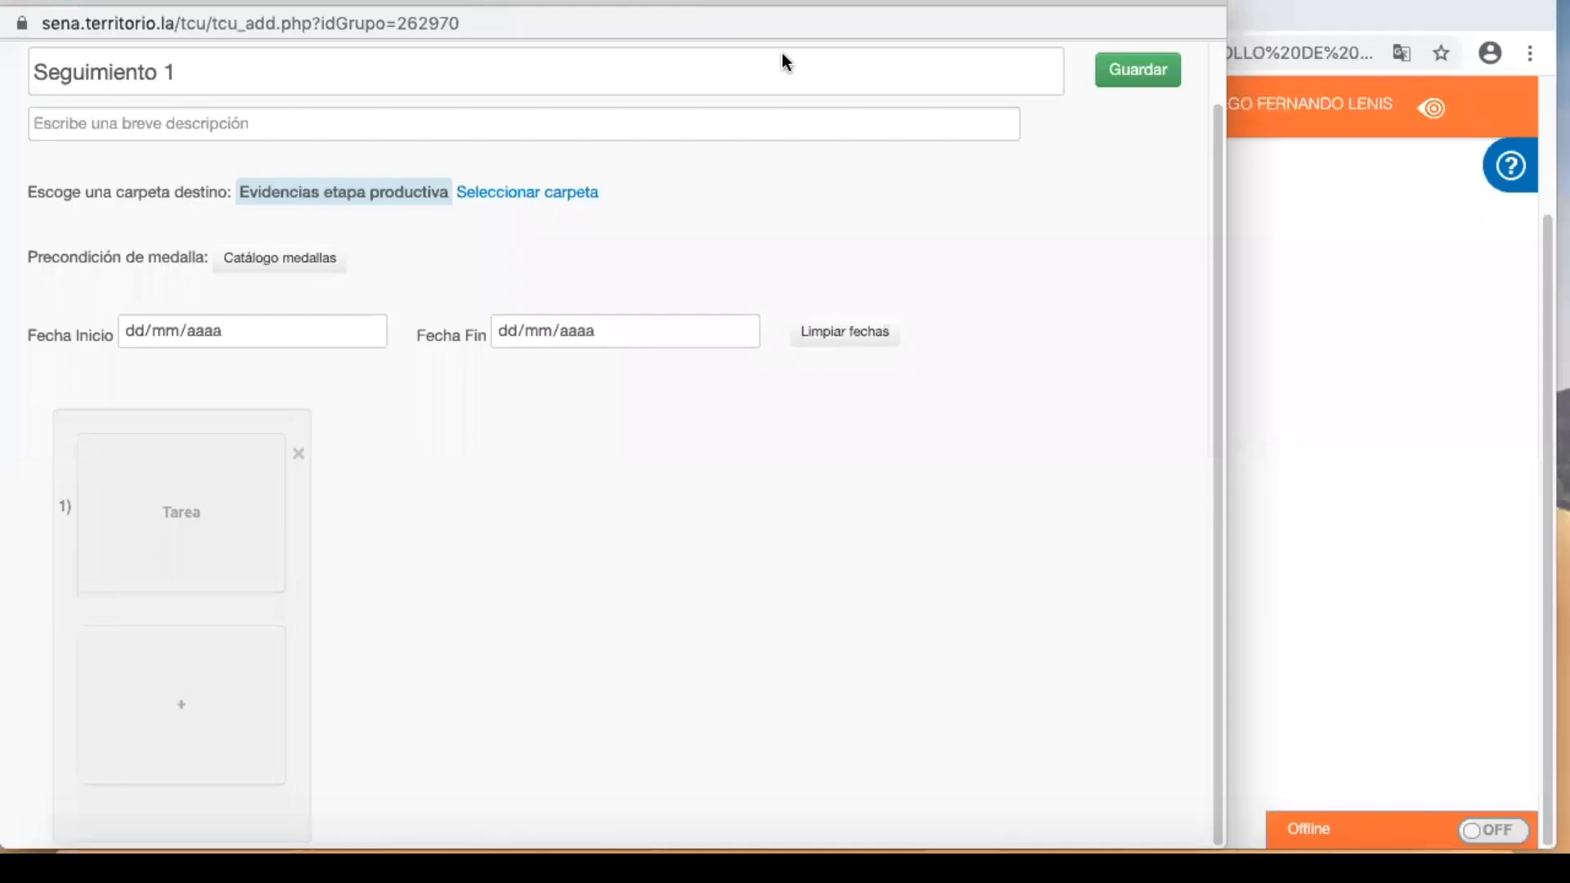
left_click(180, 713)
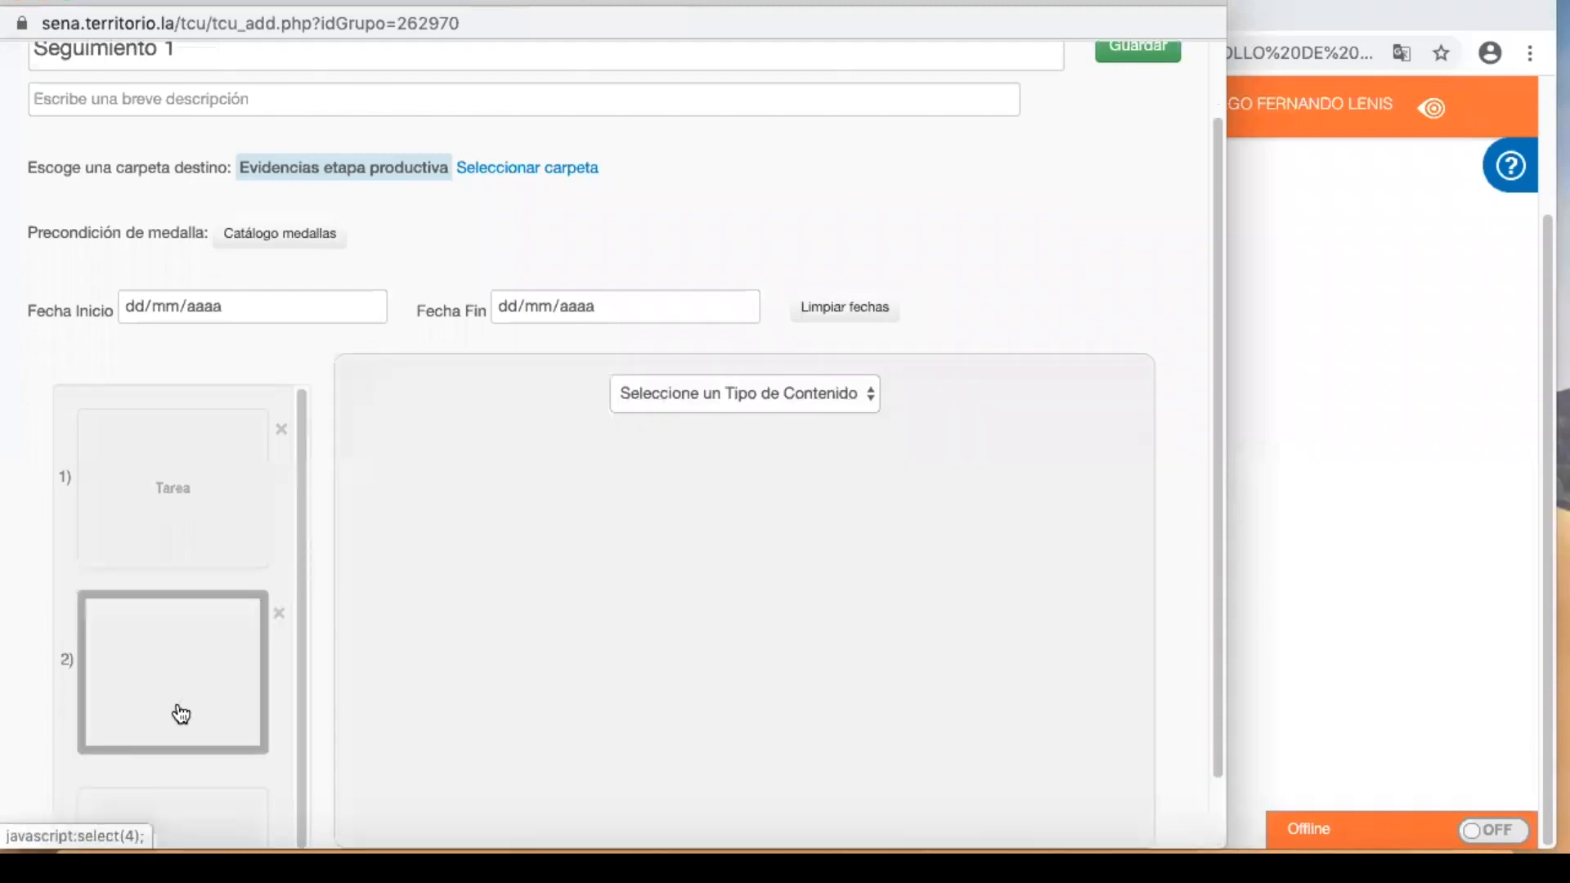
left_click(664, 391)
left_click(660, 456)
scroll(900, 654, "down", 3)
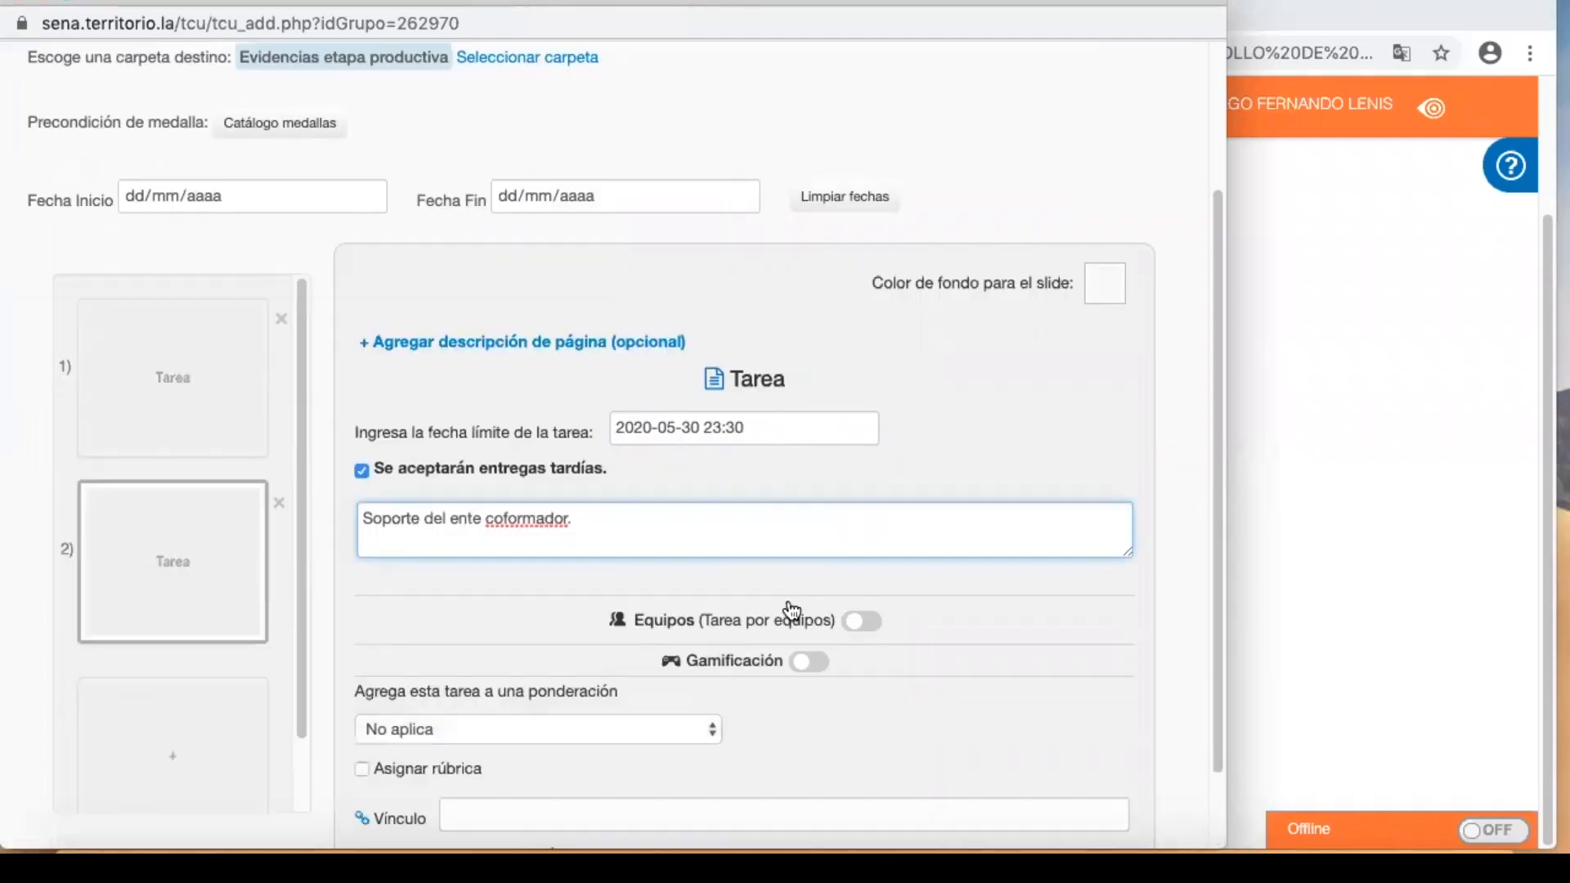
left_click(1045, 811)
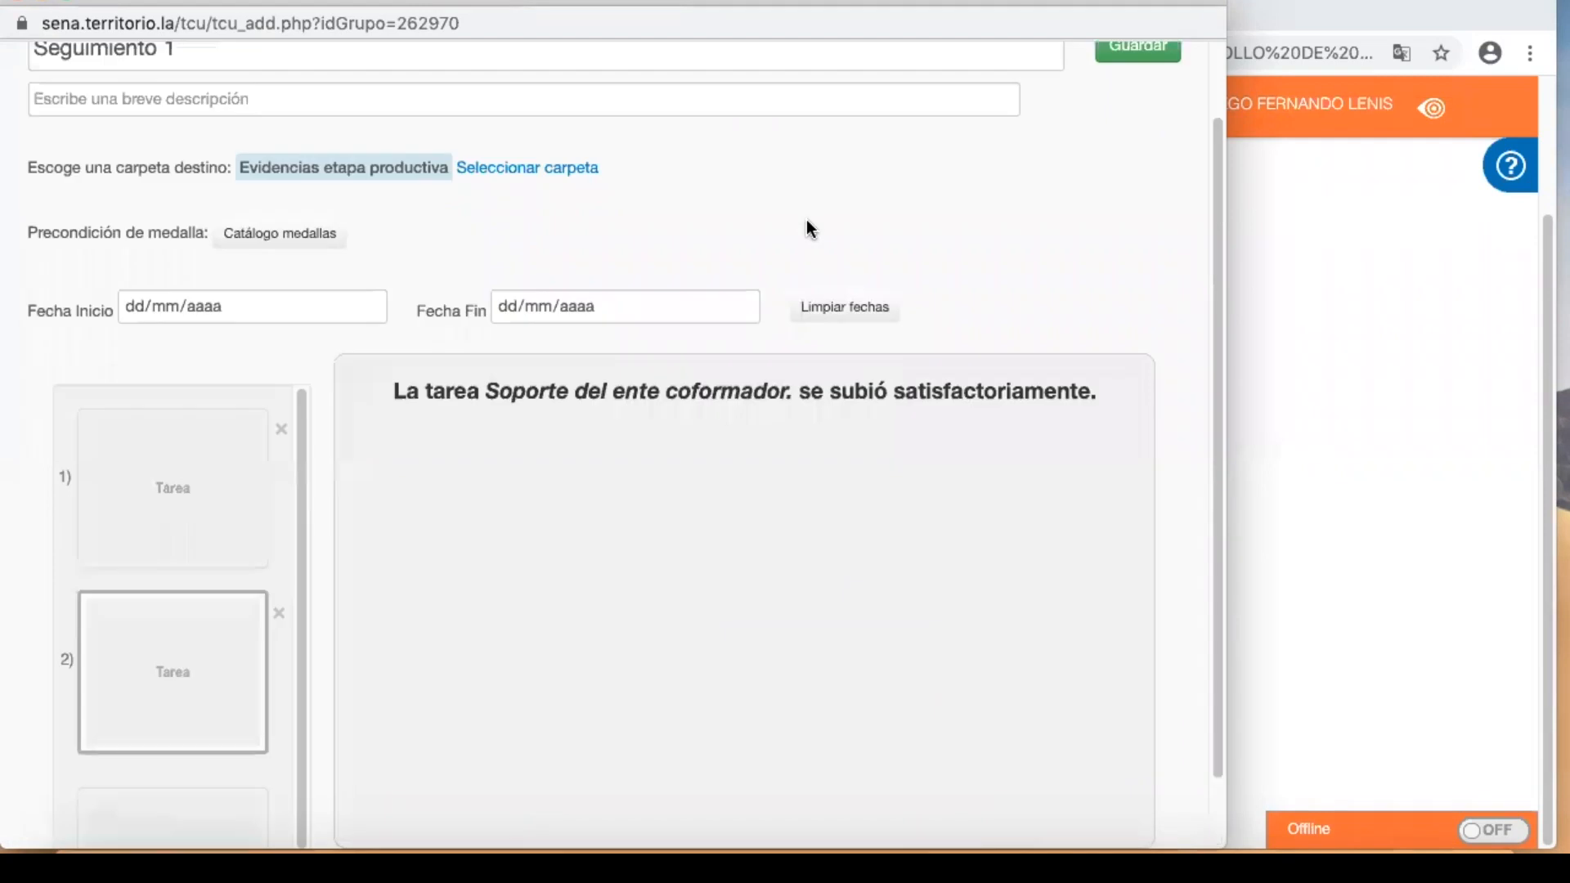
left_click(224, 828)
left_click(659, 394)
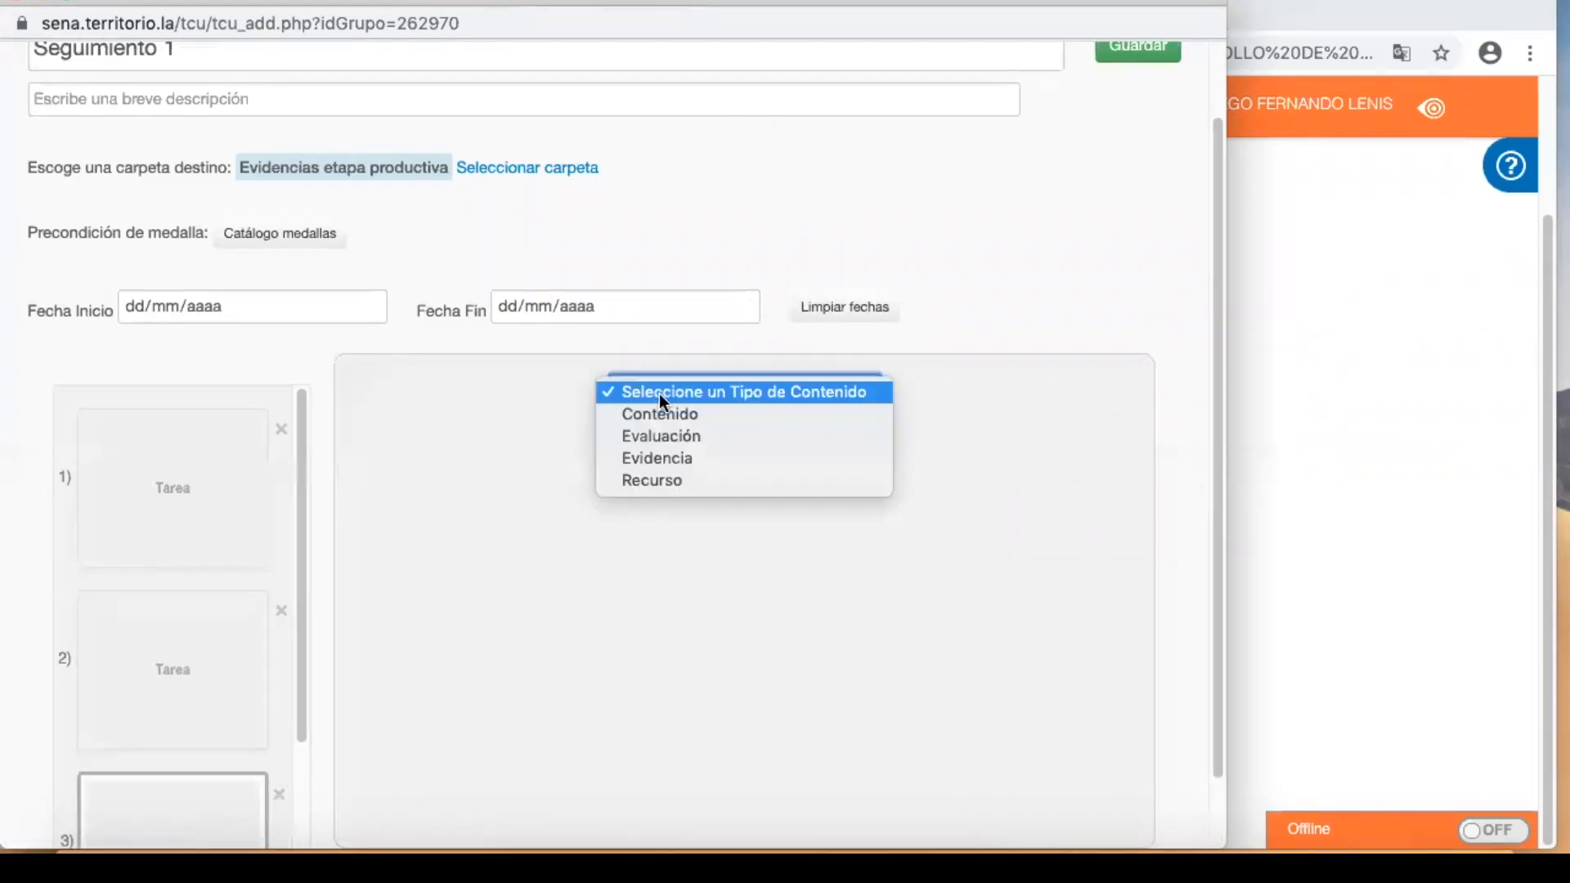
left_click(631, 458)
scroll(845, 742, "down", 3)
left_click(846, 754)
scroll(1018, 739, "down", 3)
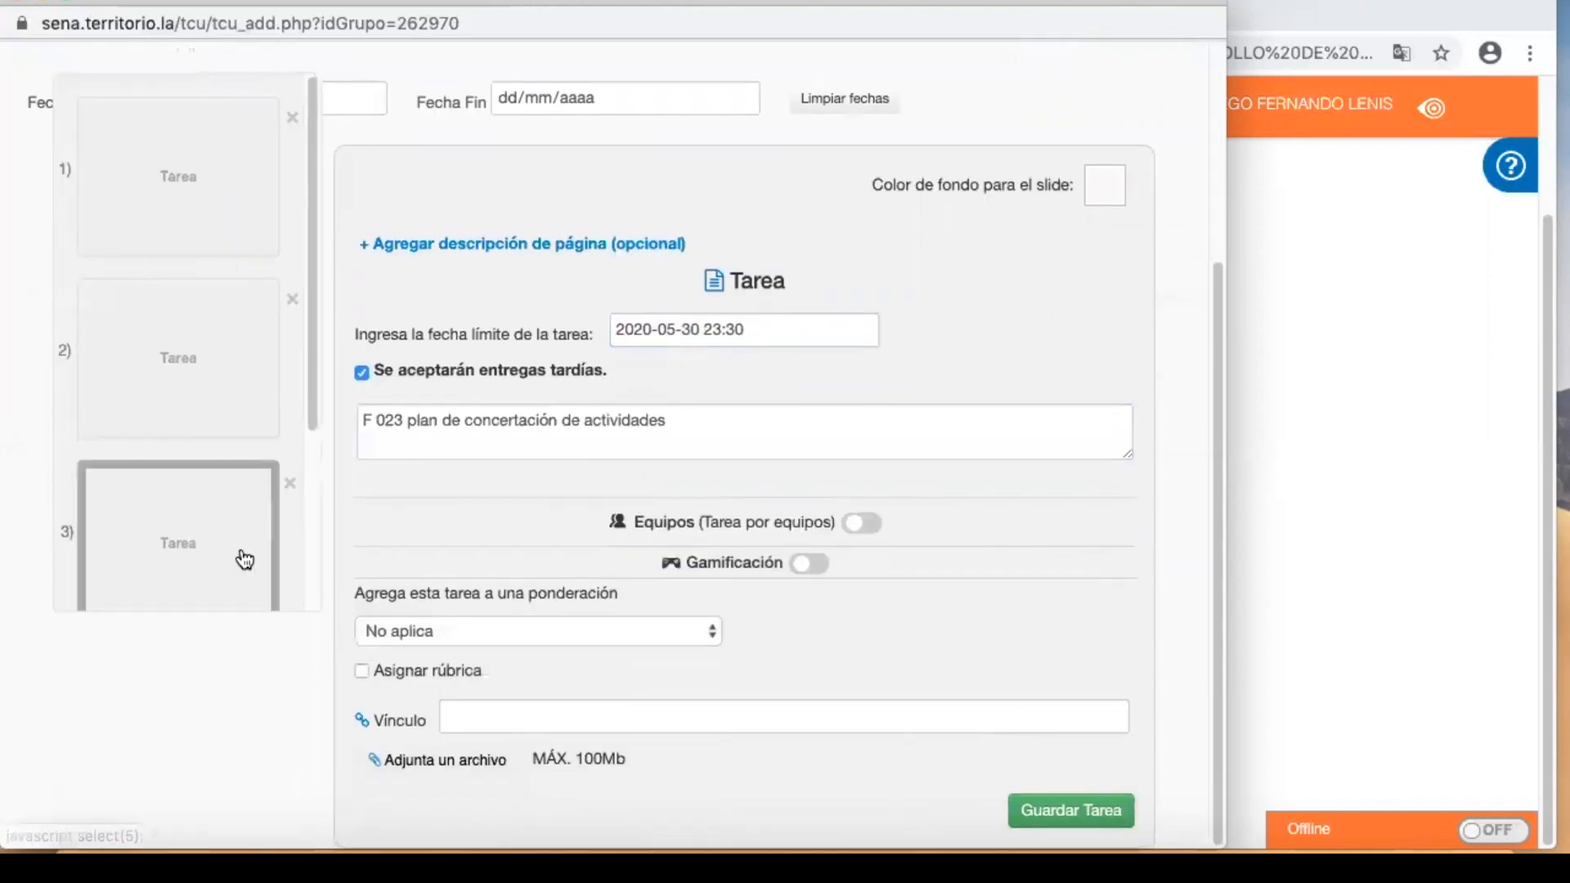
left_click(1022, 809)
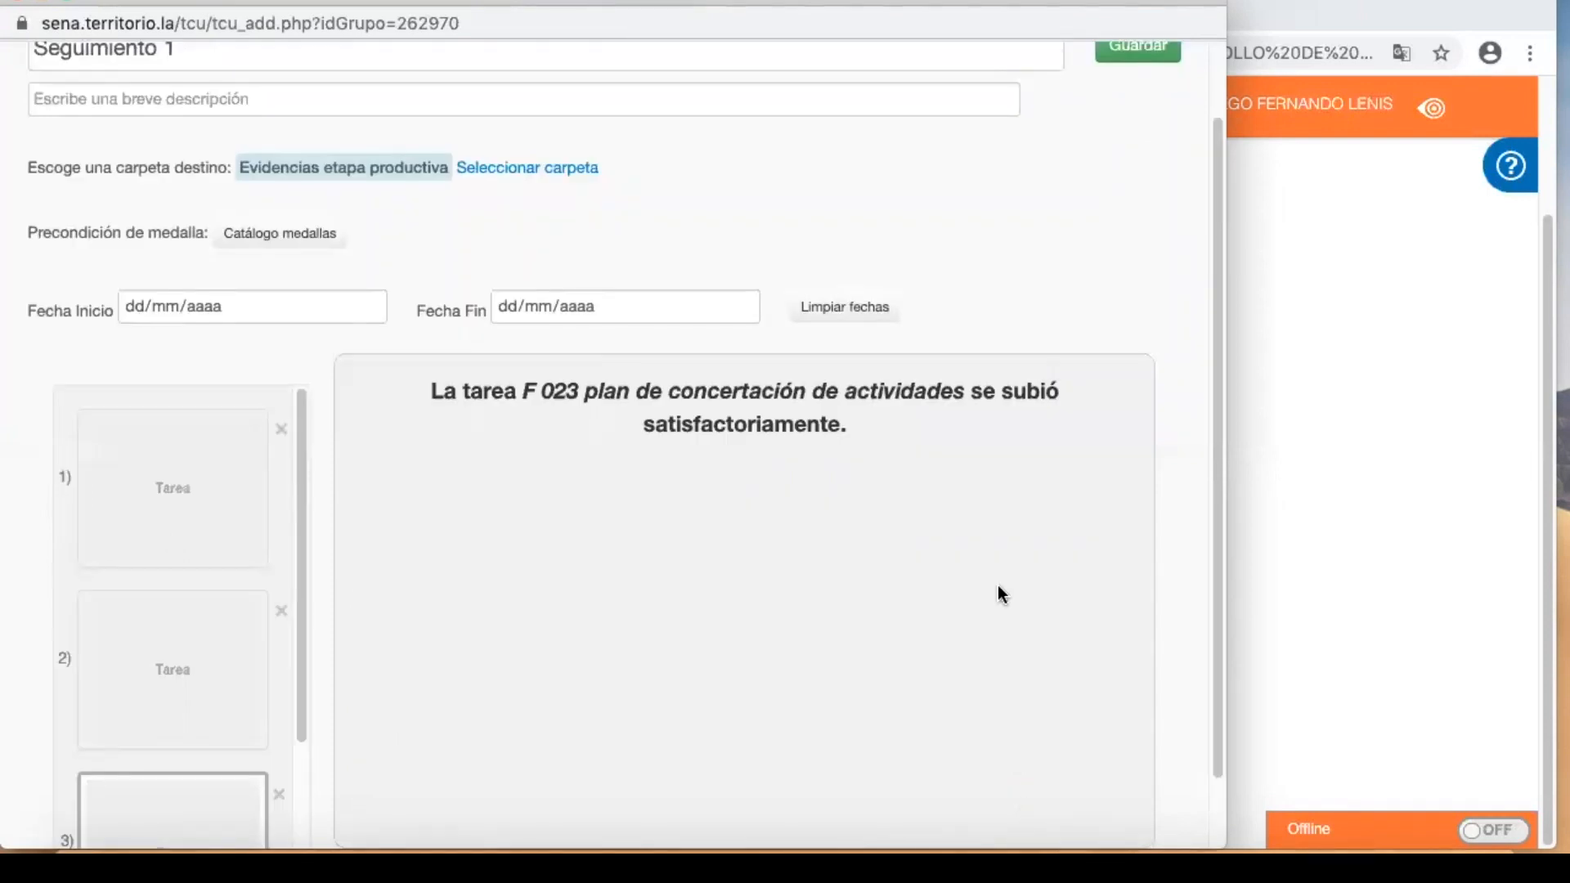
- Save the whole Seguimiento 1 content and close its creation window
scroll(998, 585, "down", 2)
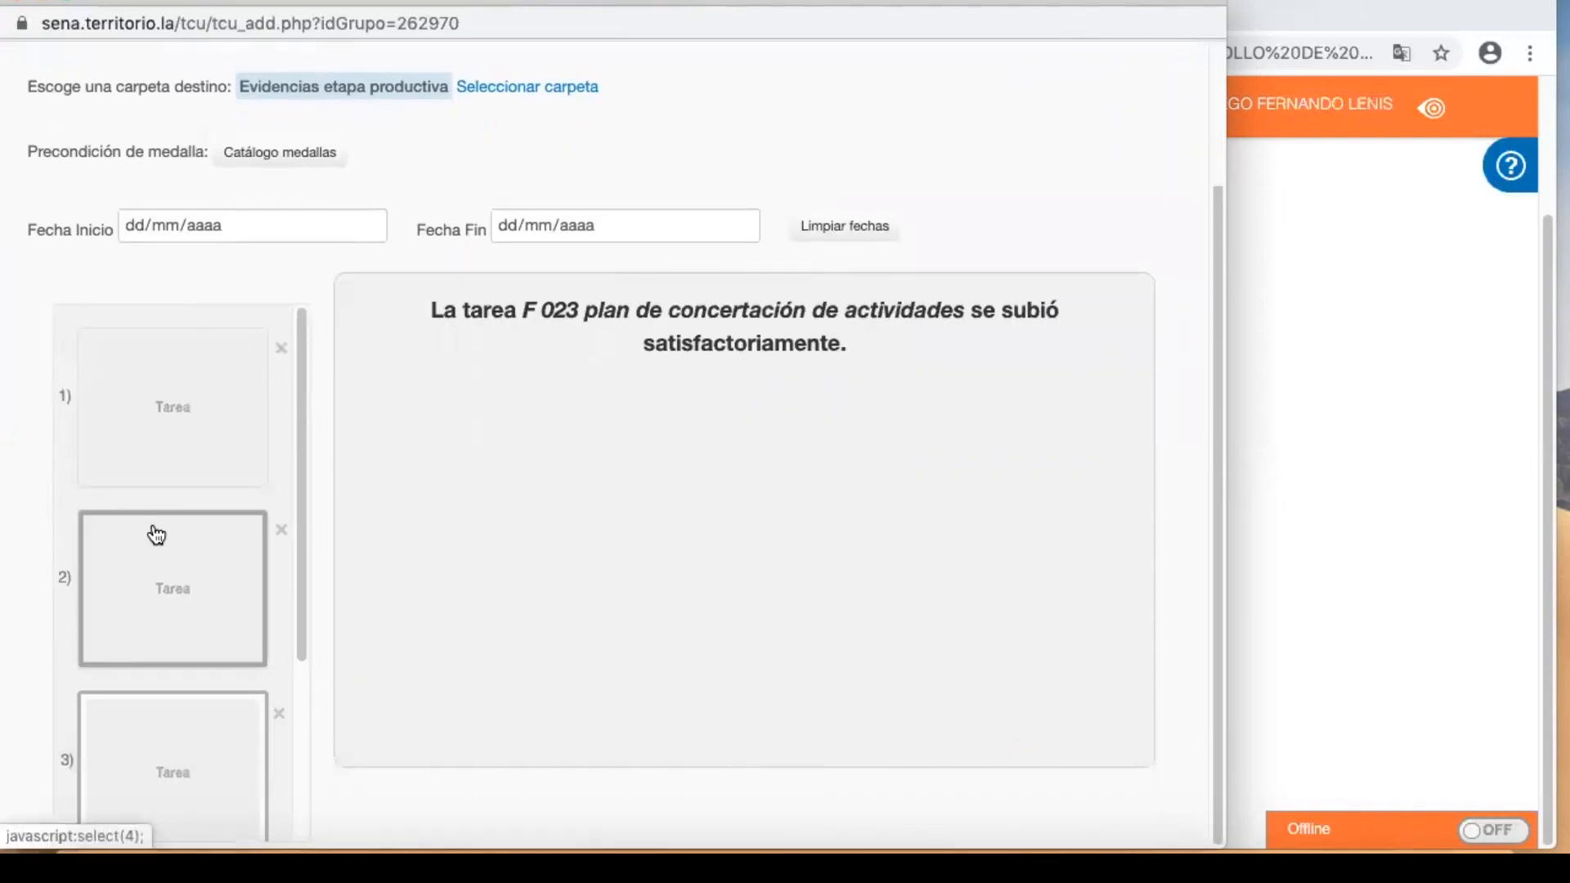
scroll(156, 535, "down", 3)
scroll(156, 536, "up", 3)
scroll(430, 468, "up", 3)
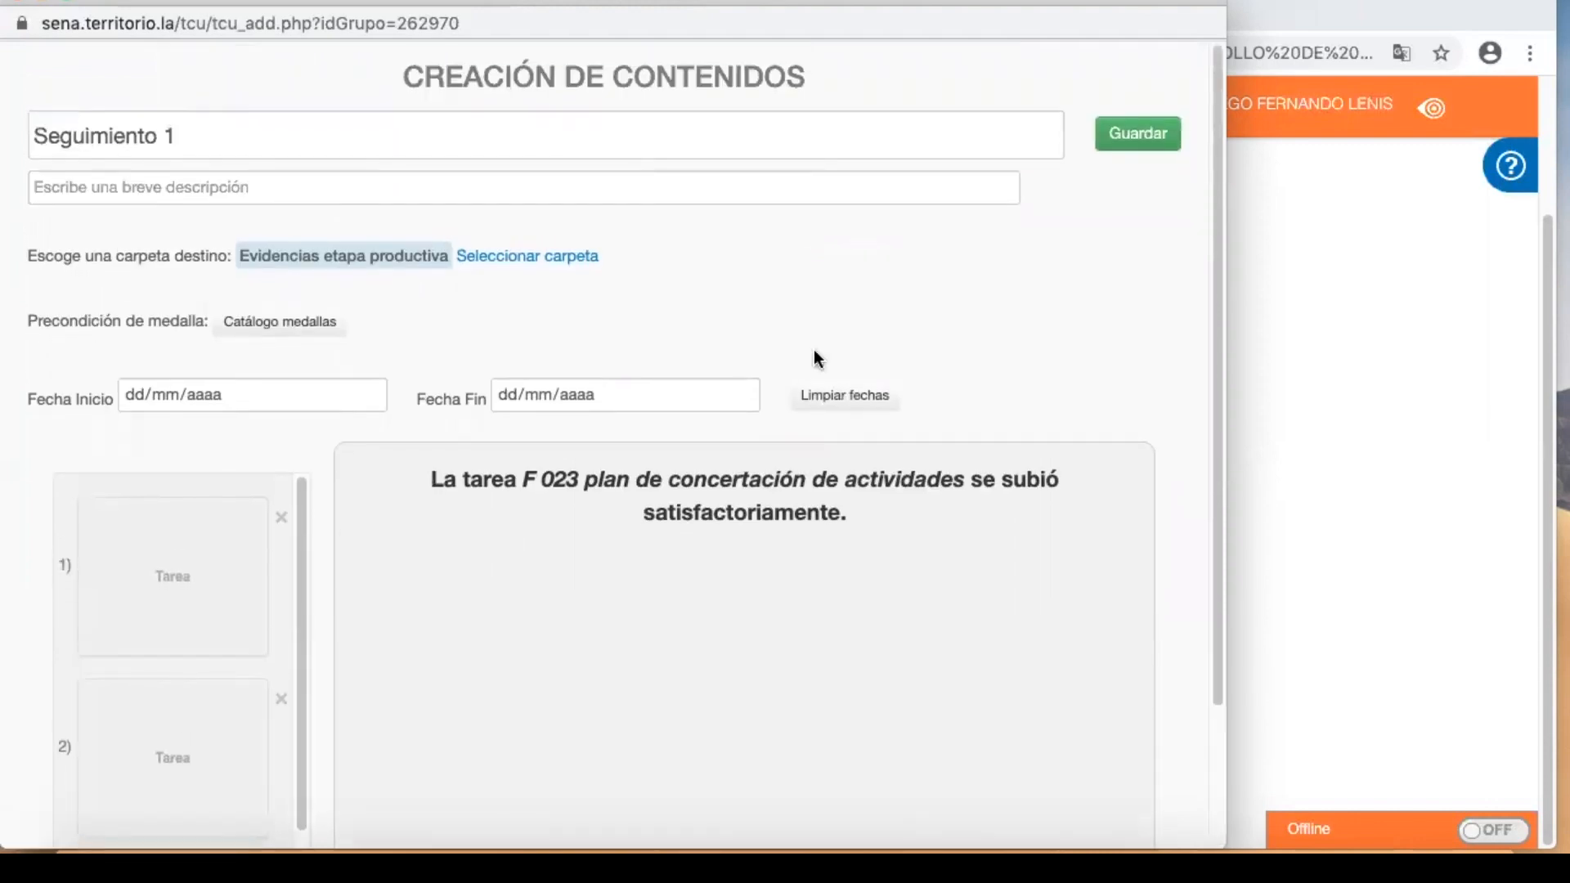
left_click(1132, 145)
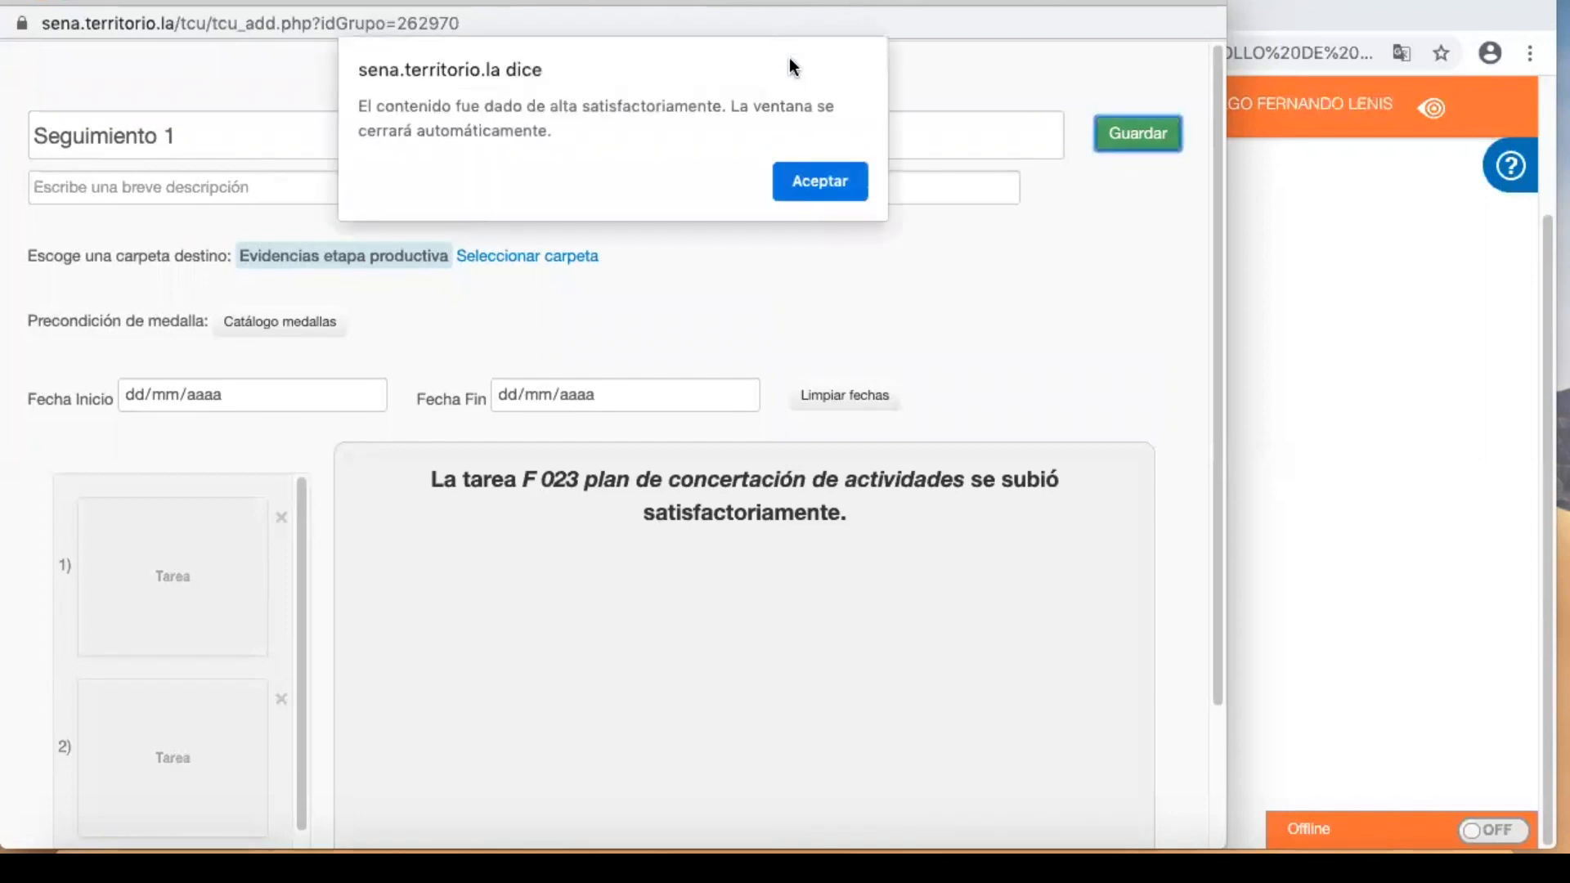
key("Return")
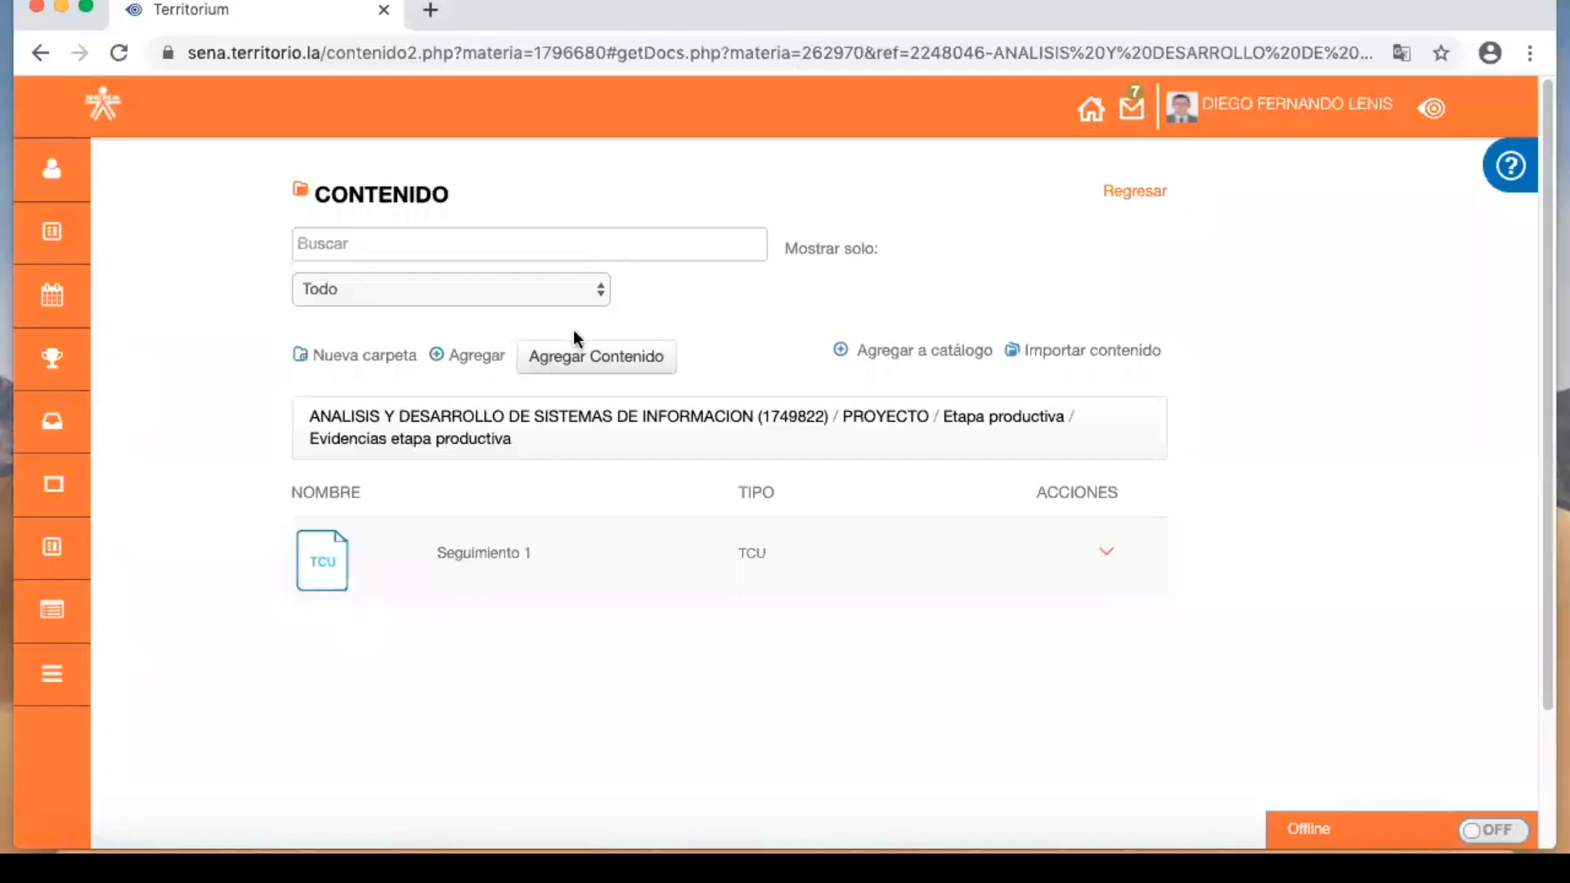
- Start another content titled "Seguimiento 2" with Evidencias etapa productiva as its destination folder
left_click(594, 360)
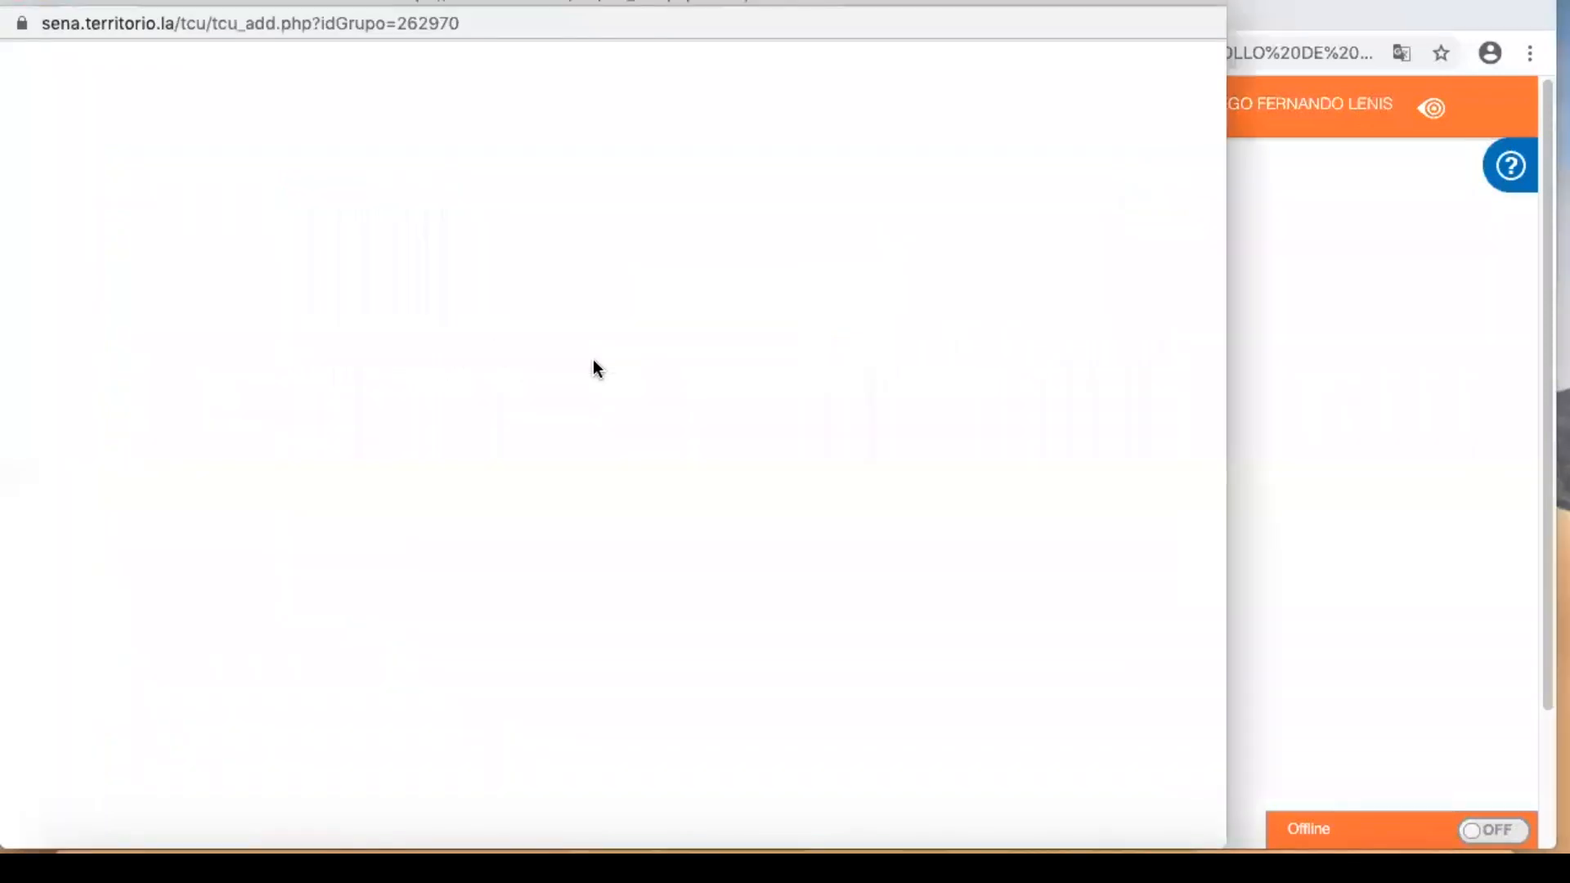
left_click(439, 139)
type("Seguimento")
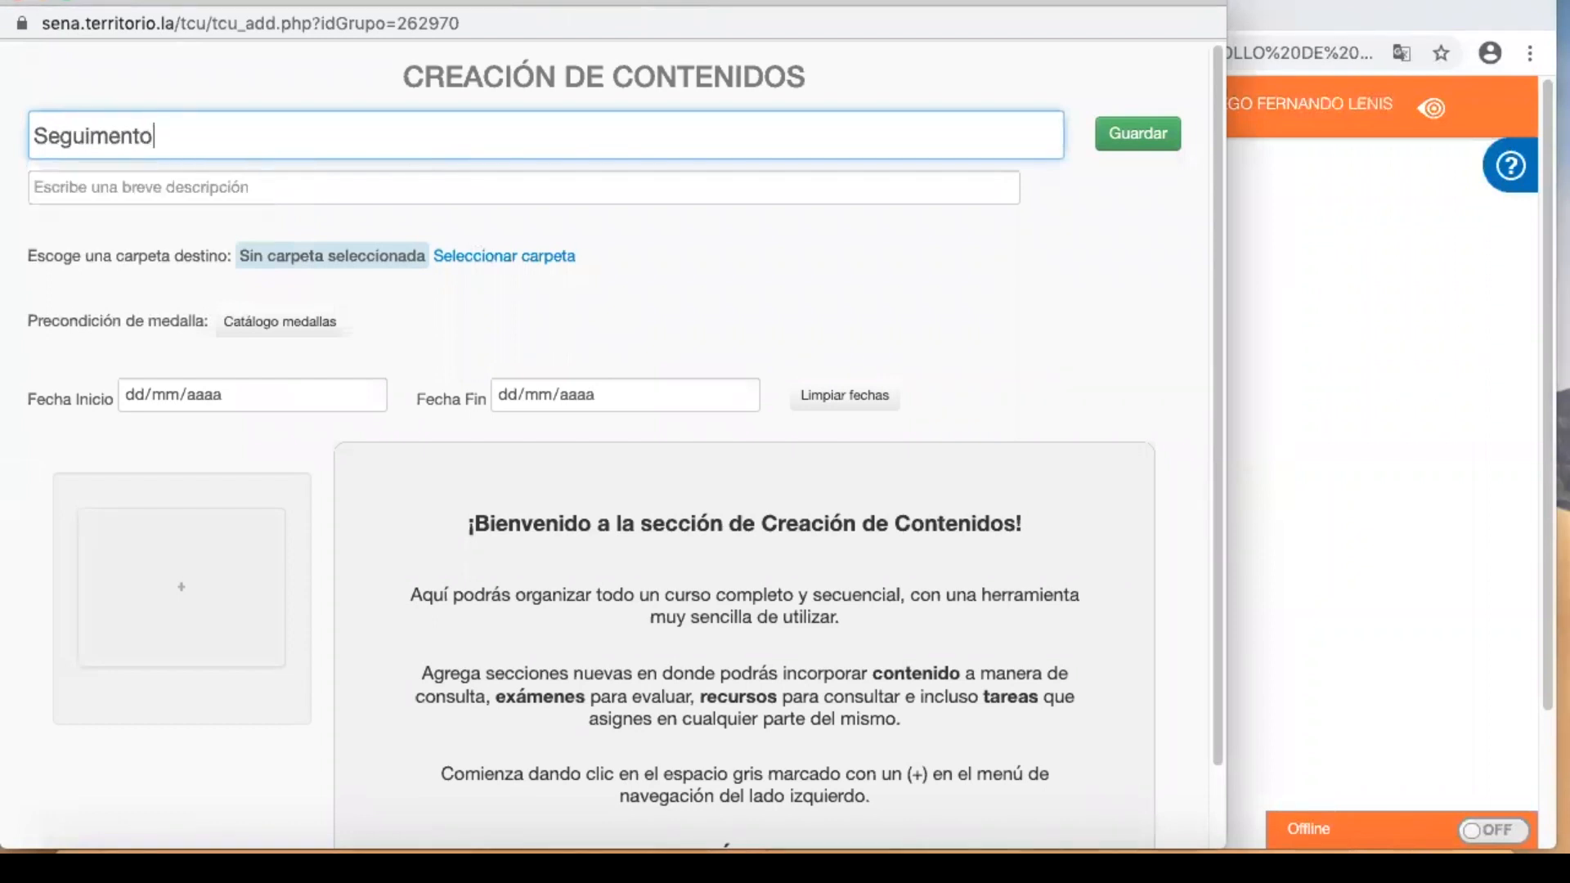
key("BackSpace")
key("BackSpace")
key("BackSpace")
key("BackSpace")
type("iento 2")
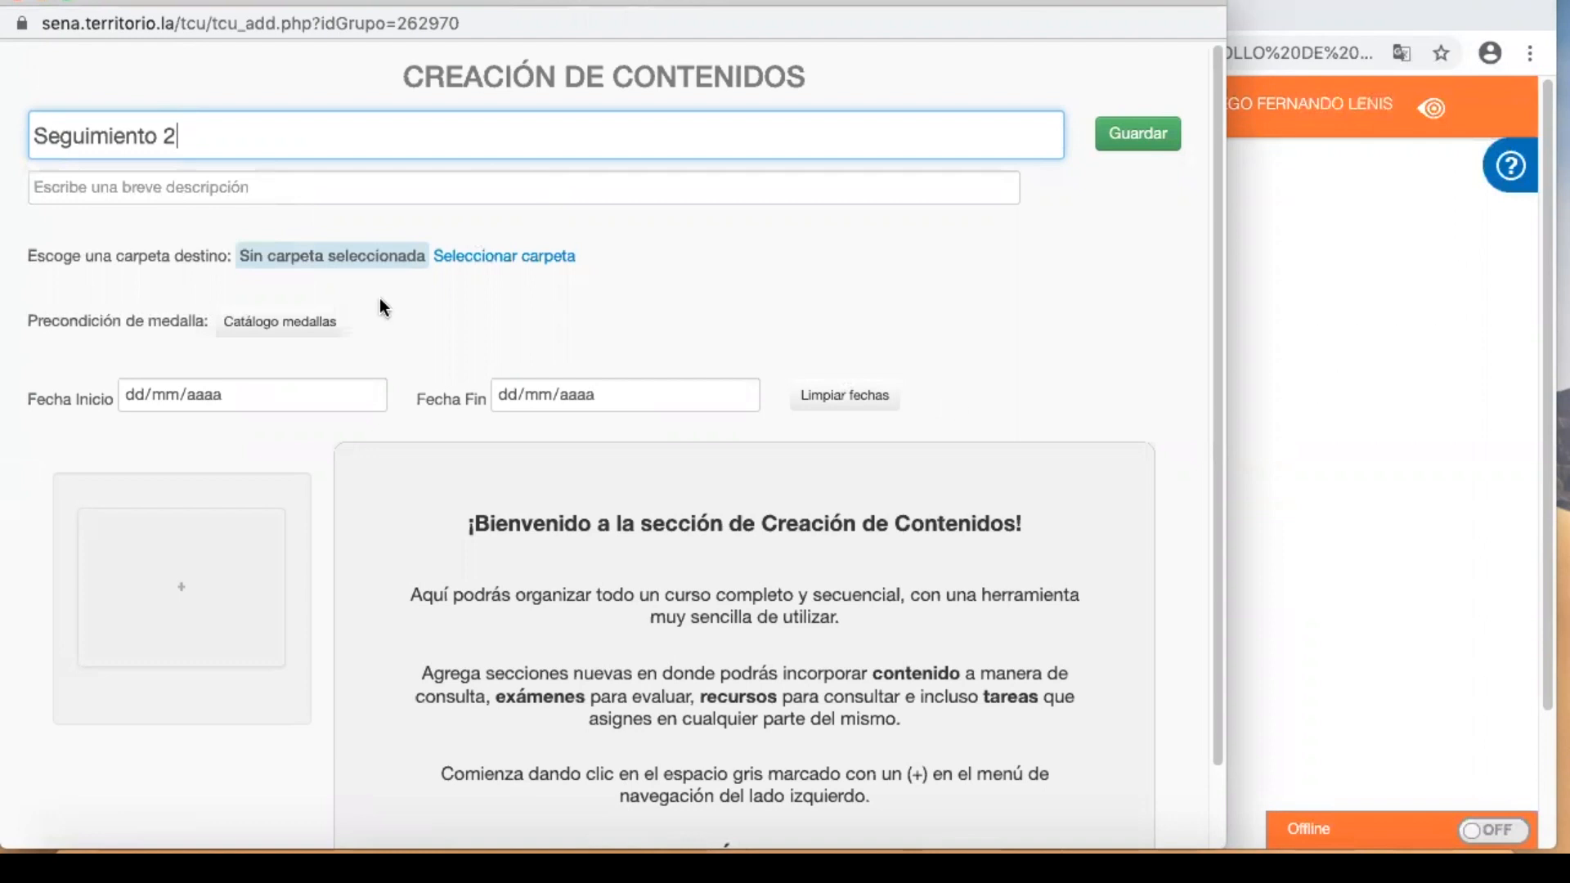
left_click(483, 257)
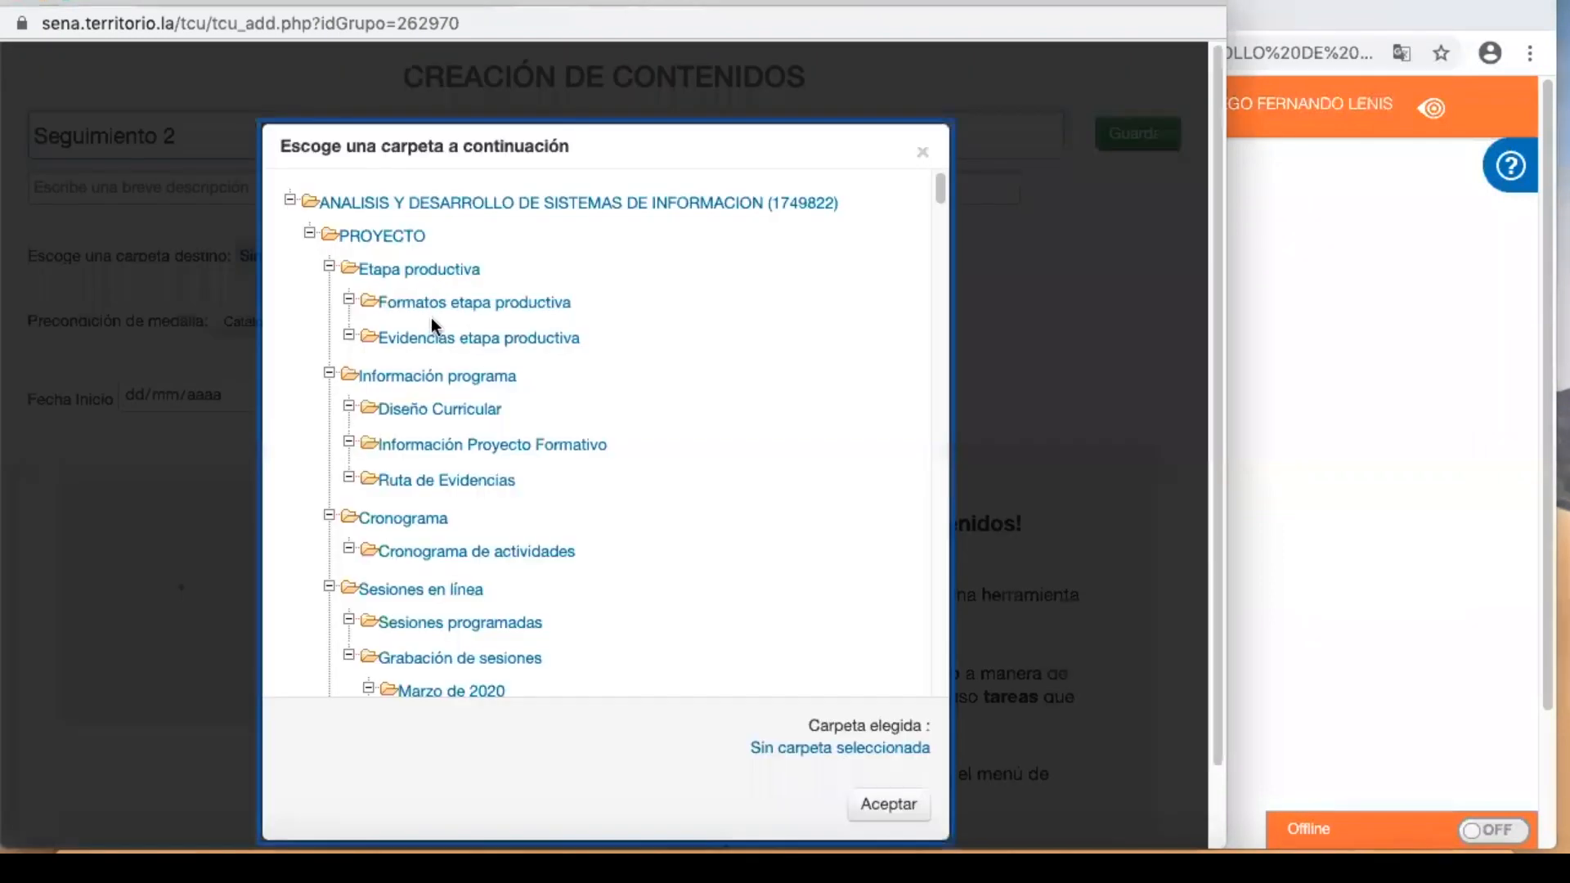
left_click(431, 339)
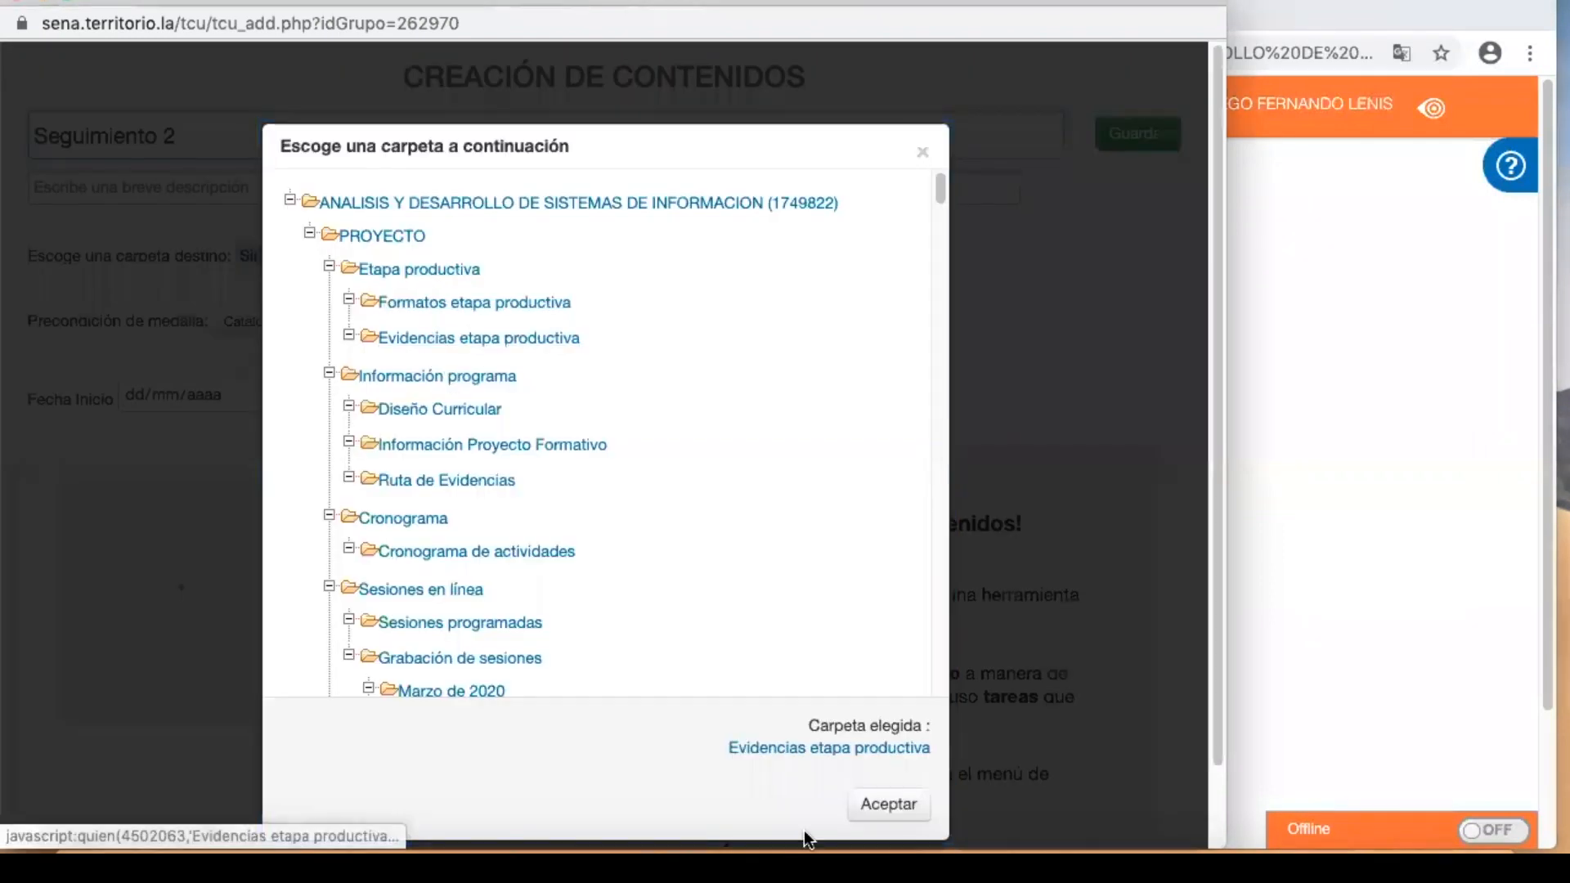
left_click(888, 806)
- Accept the destination folder and add seven blank sections to the Seguimiento 2 content
scroll(973, 495, "down", 2)
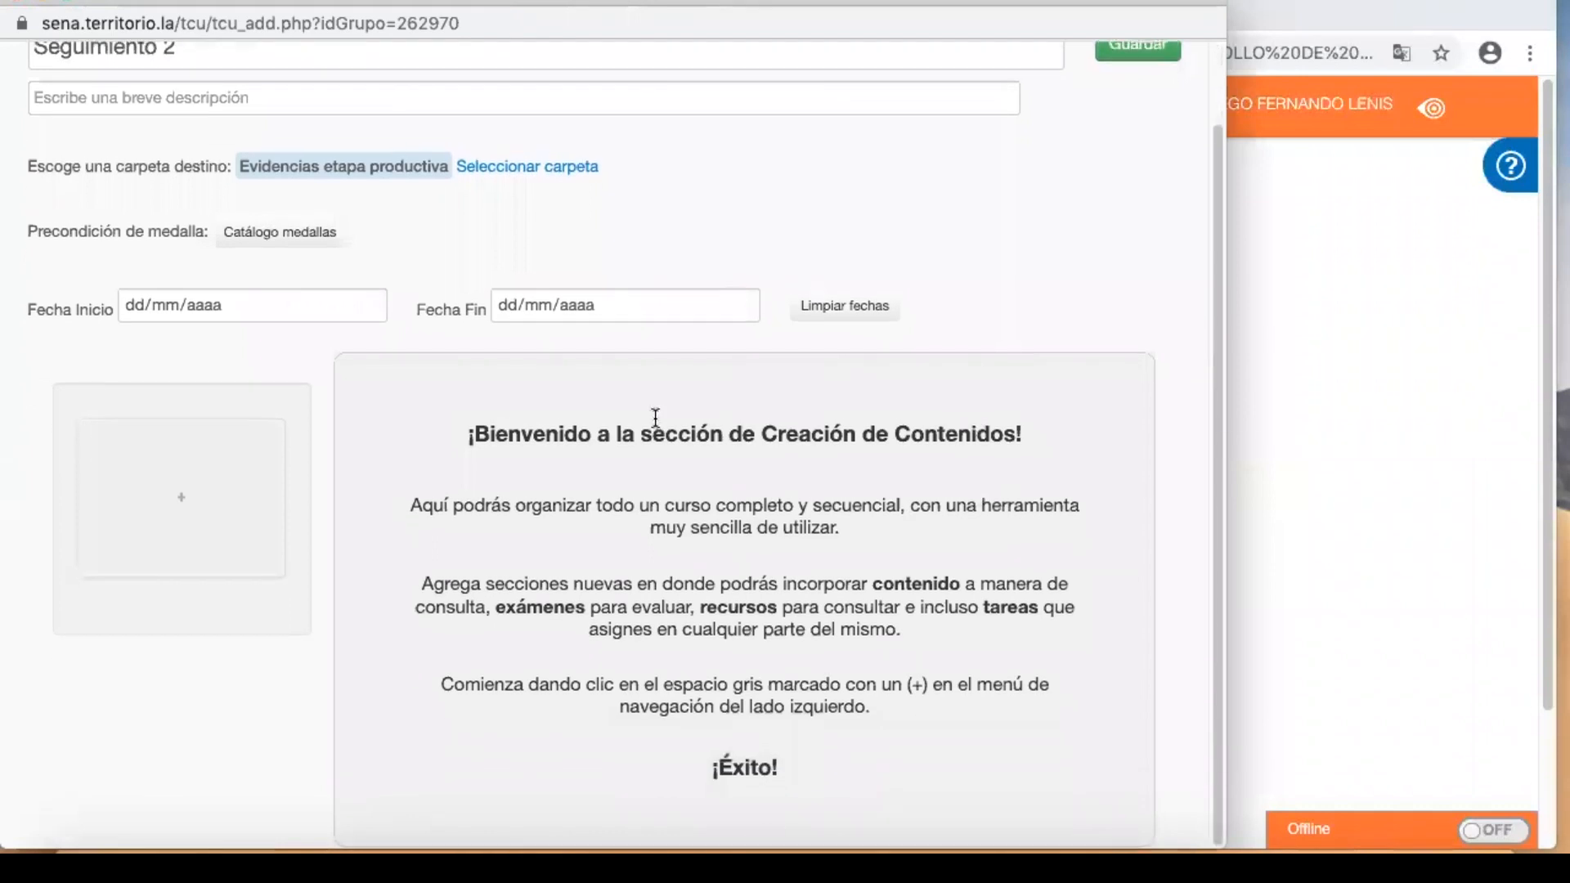
left_click(215, 502)
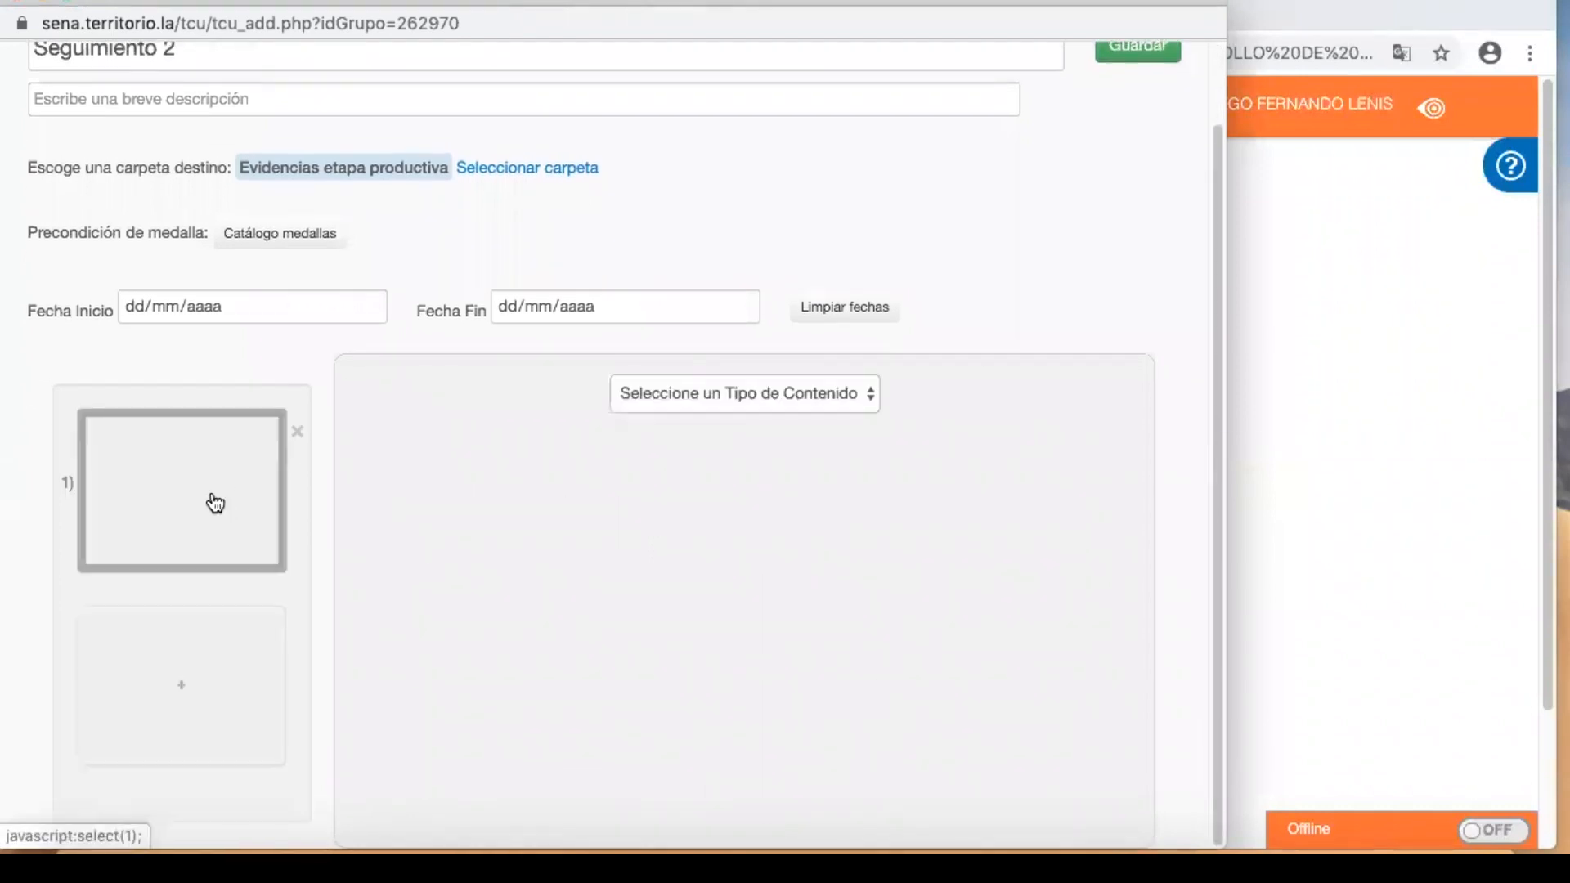
left_click(200, 669)
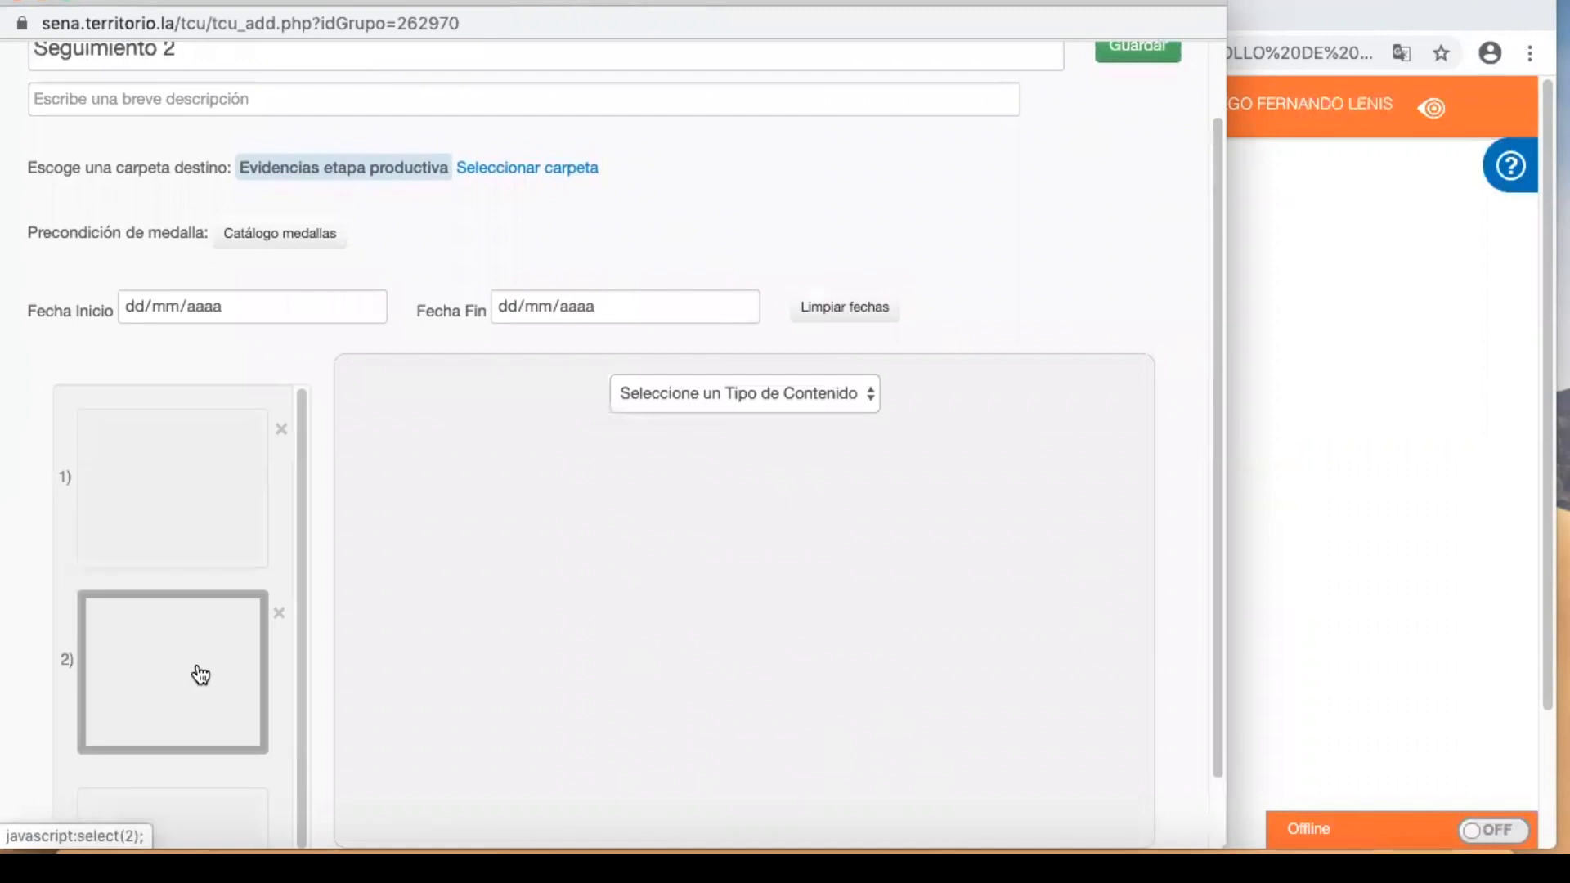
left_click(186, 771)
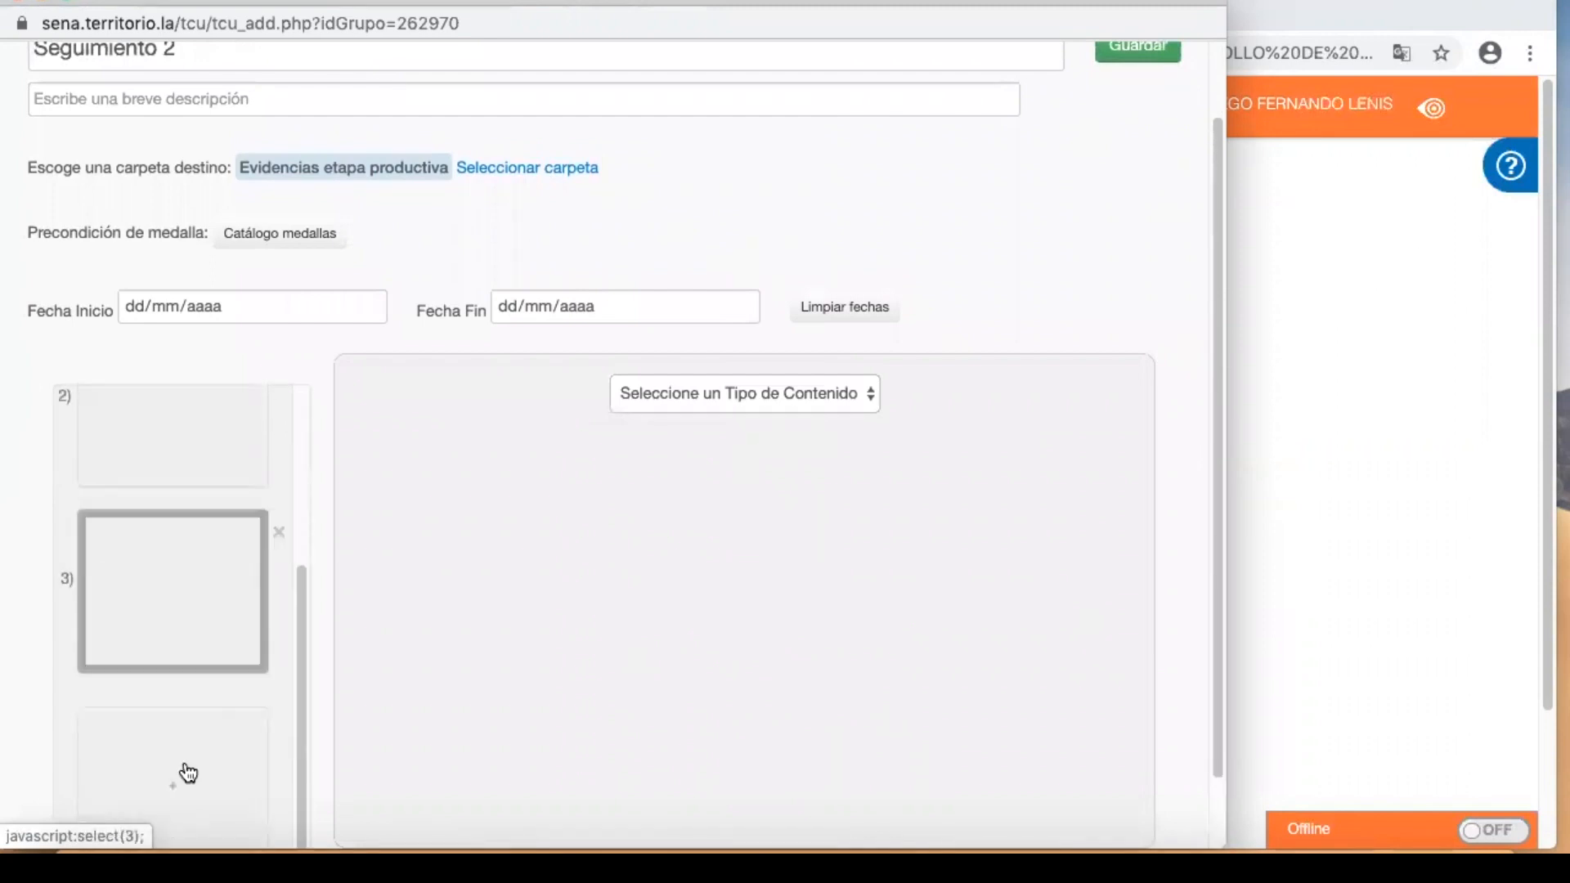
left_click(176, 702)
left_click(179, 709)
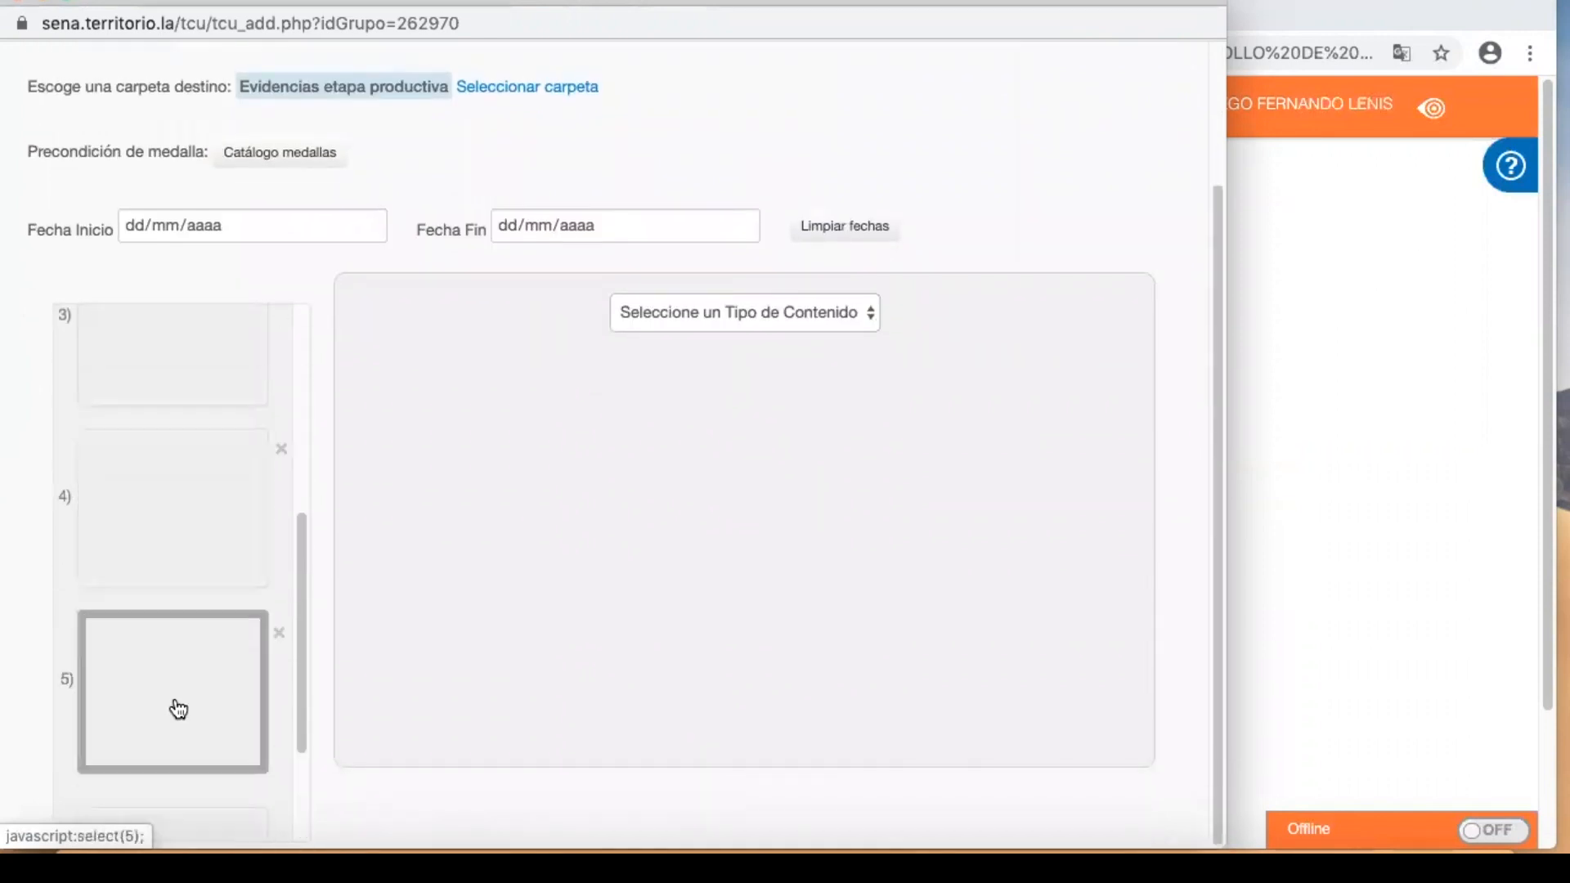
left_click(178, 709)
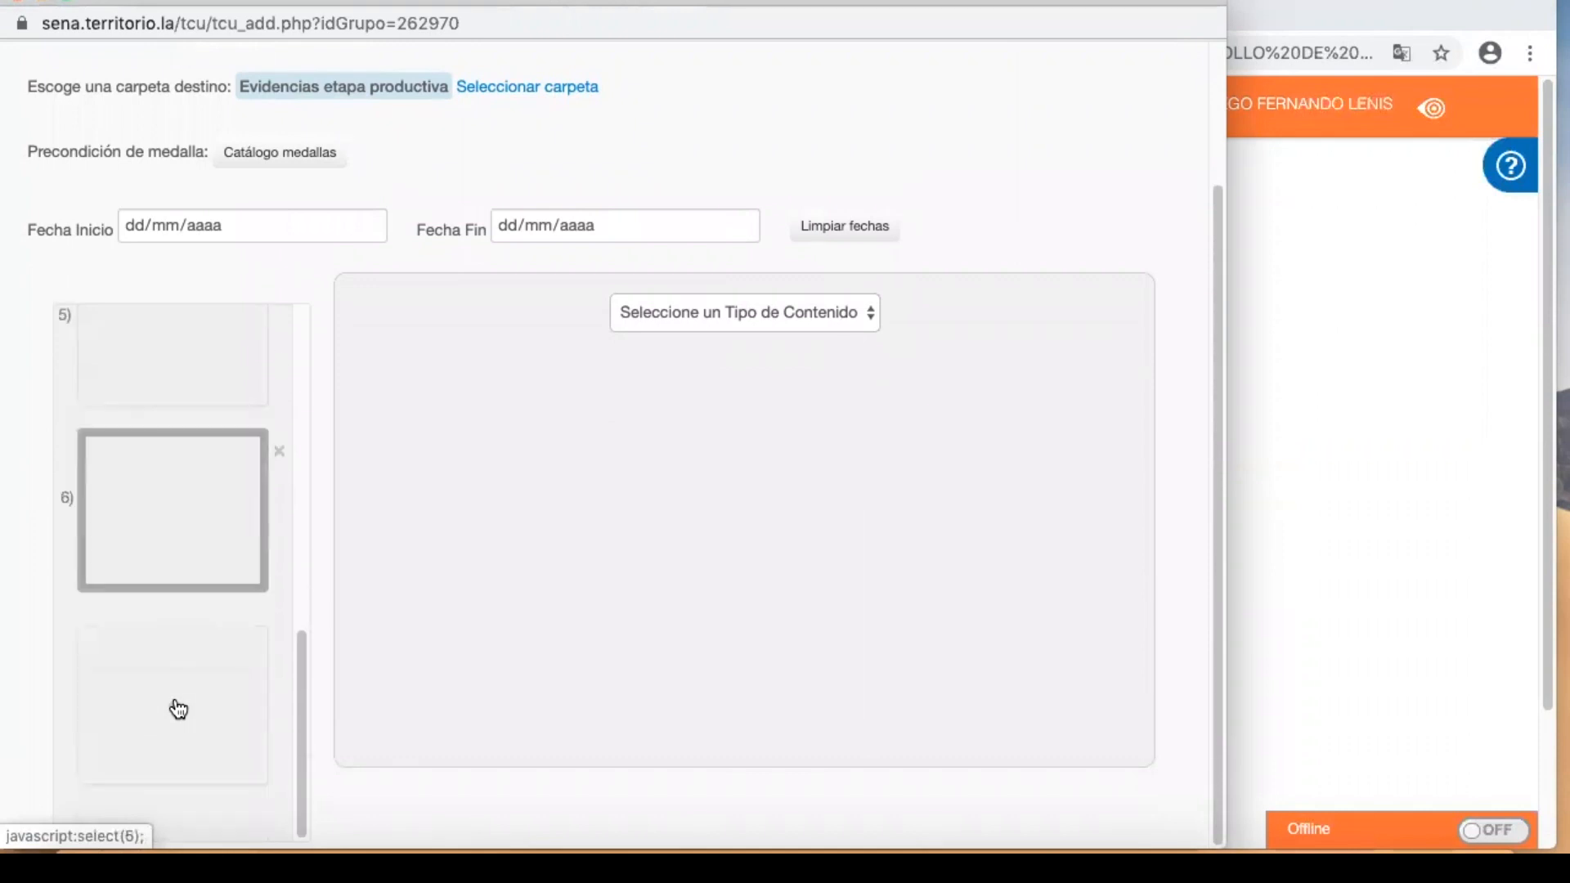
left_click(178, 709)
scroll(179, 709, "up", 10)
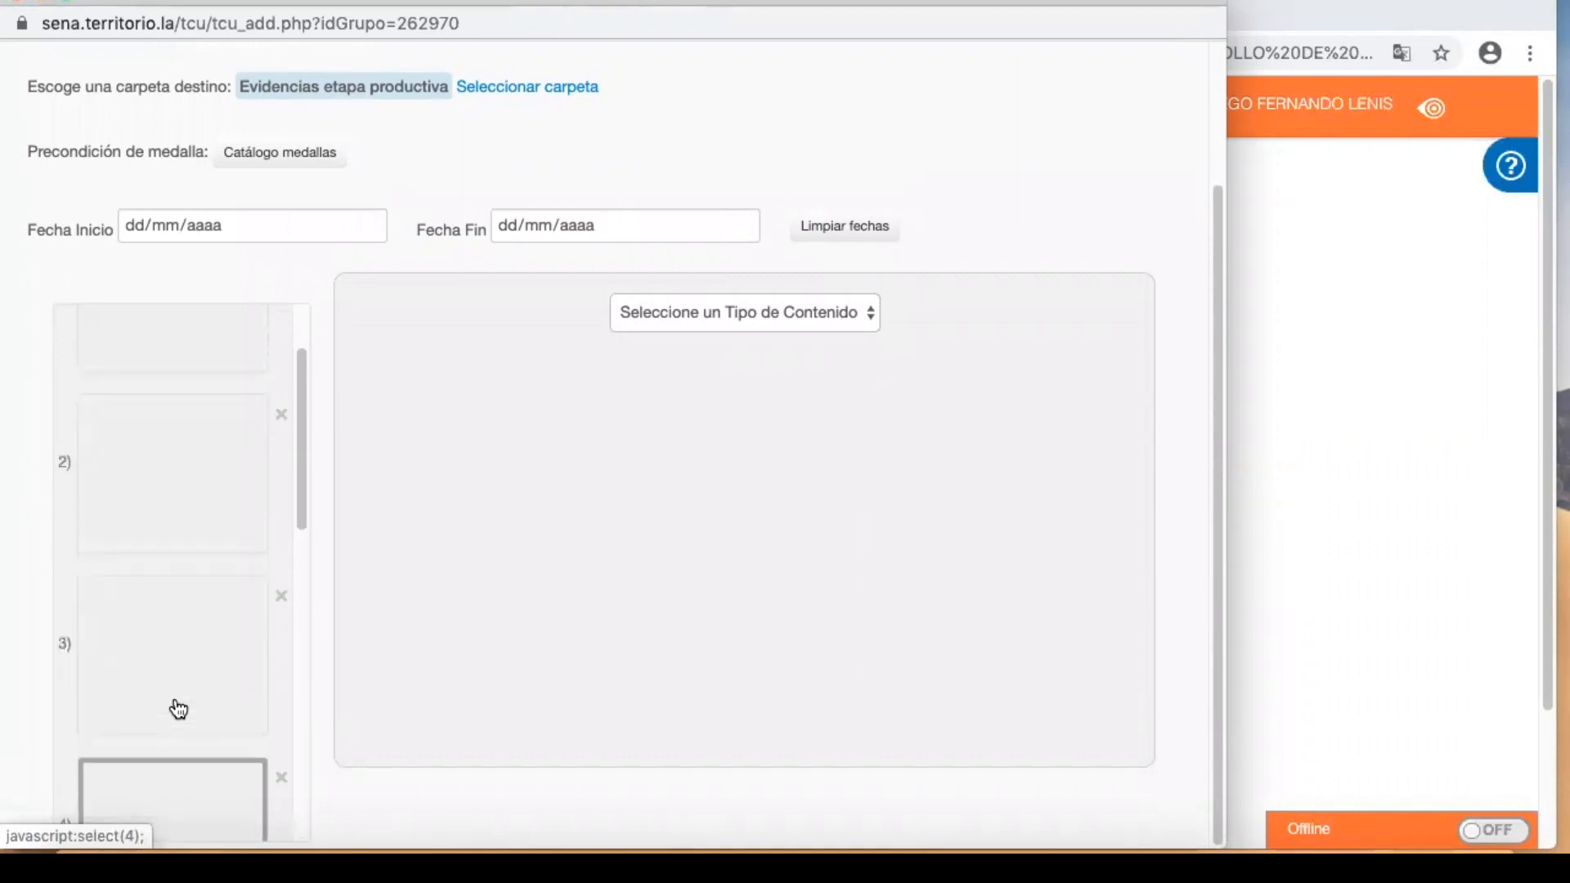
left_click(174, 433)
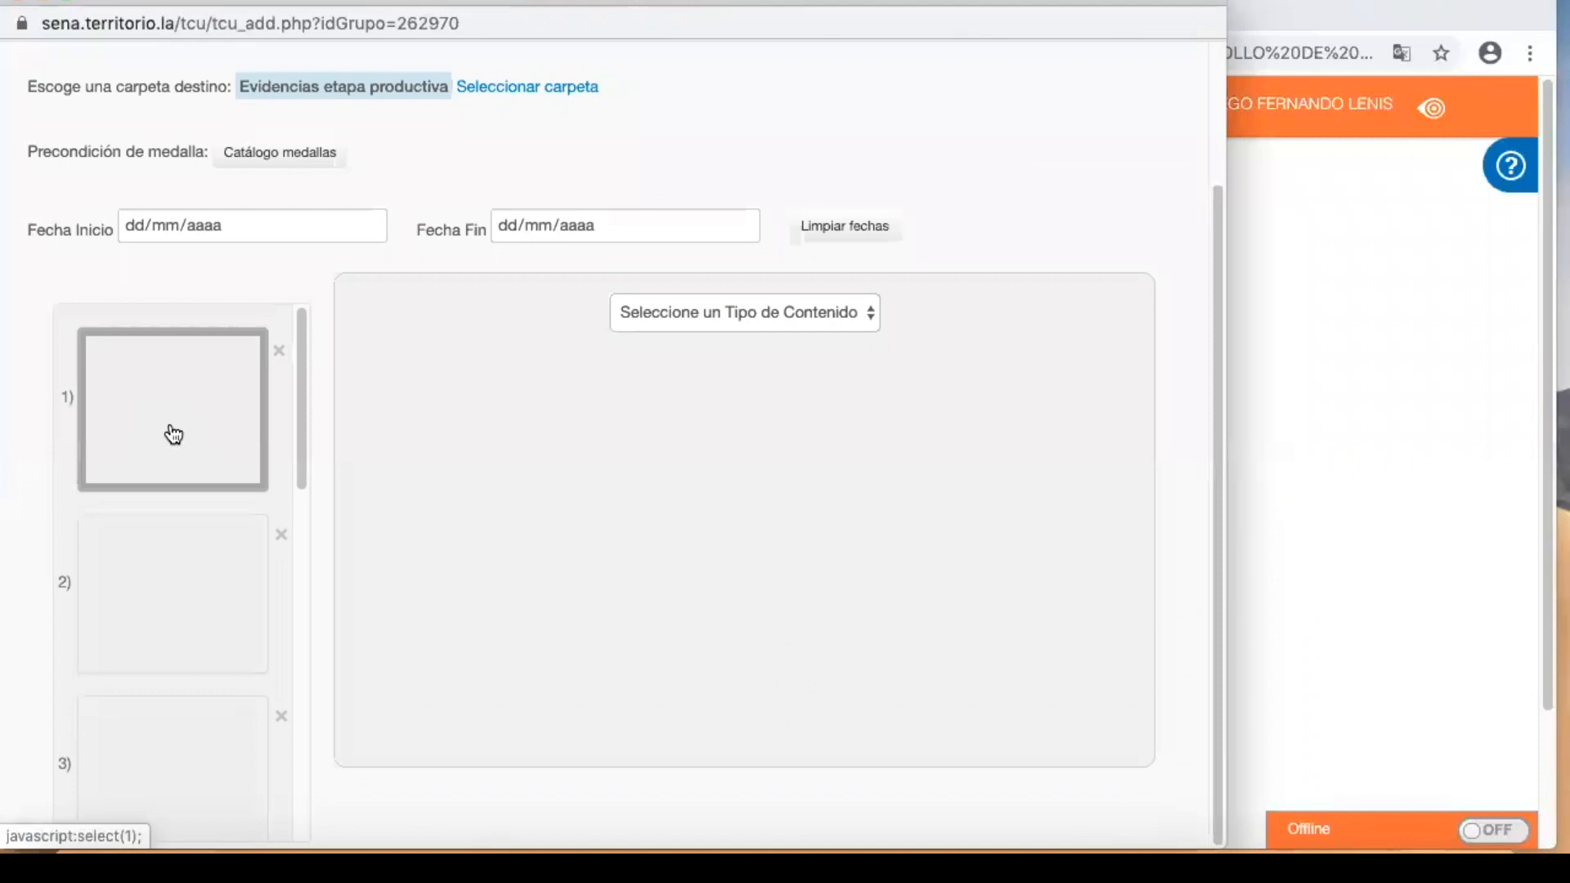
left_click(682, 312)
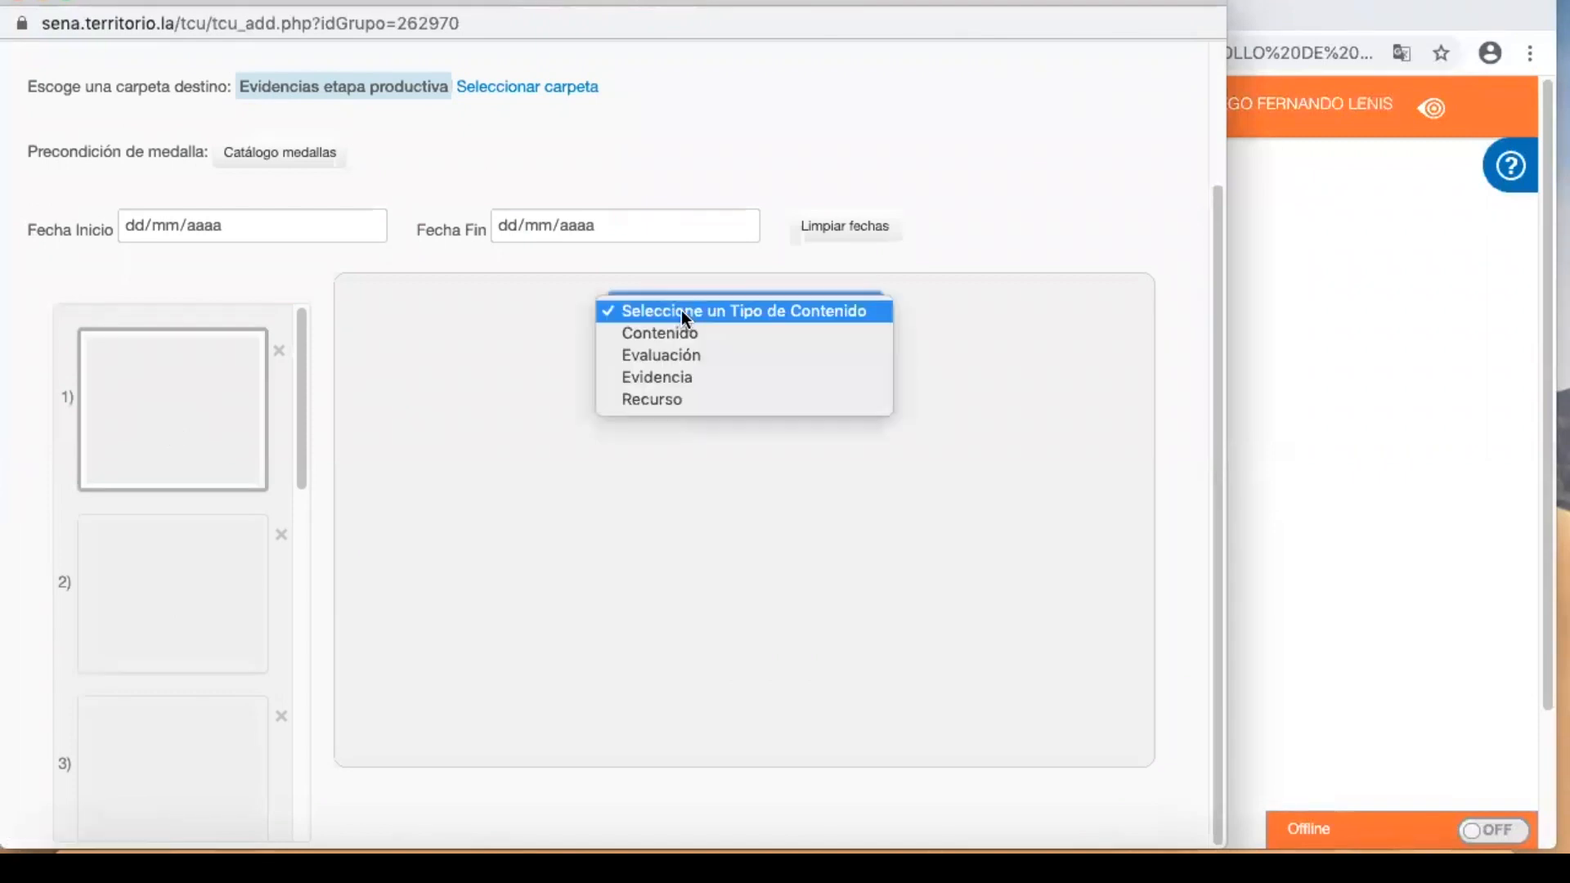
left_click(684, 380)
left_click(673, 464)
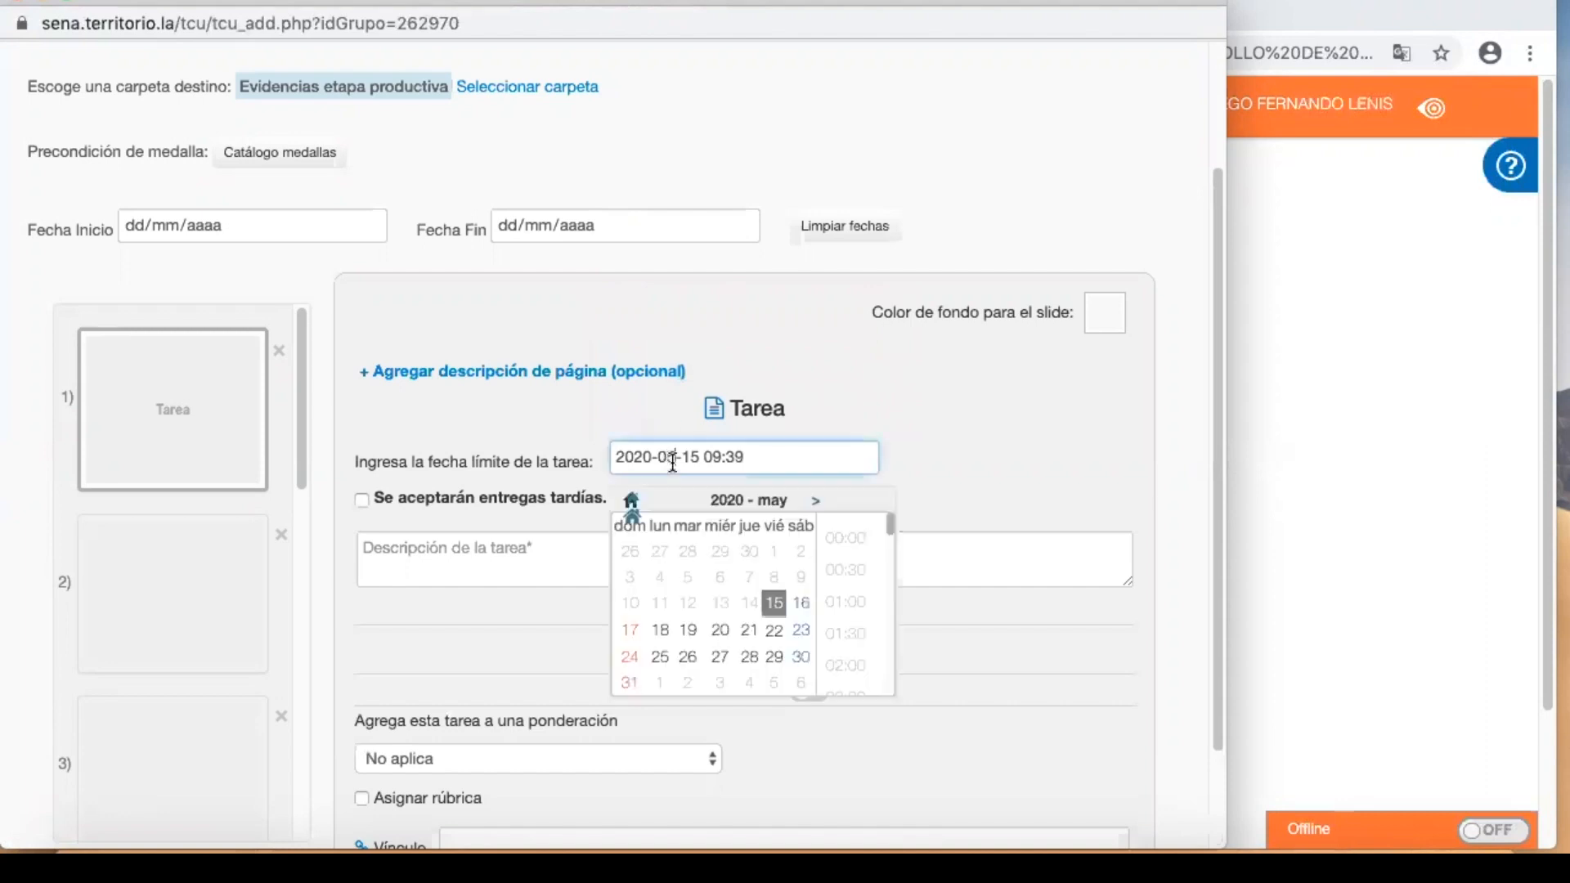
left_click(800, 657)
scroll(858, 666, "down", 1)
scroll(858, 666, "down", 15)
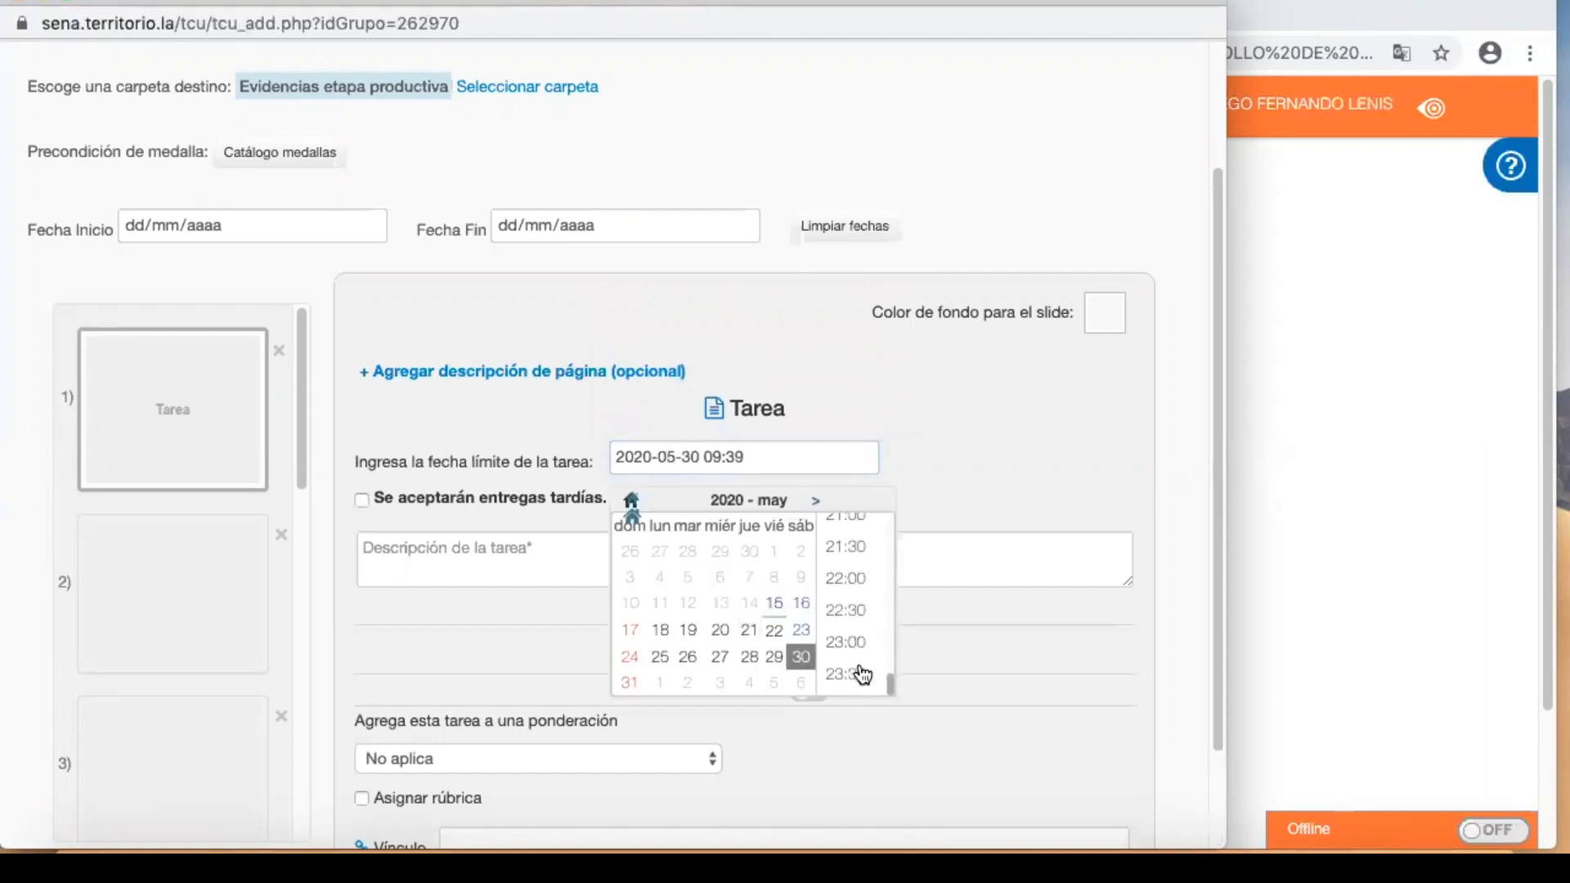
left_click(859, 674)
- Describe the first section's task as "Bitácora 1", accept late submissions and save the task
left_click(484, 564)
type("Bit")
type("a 1")
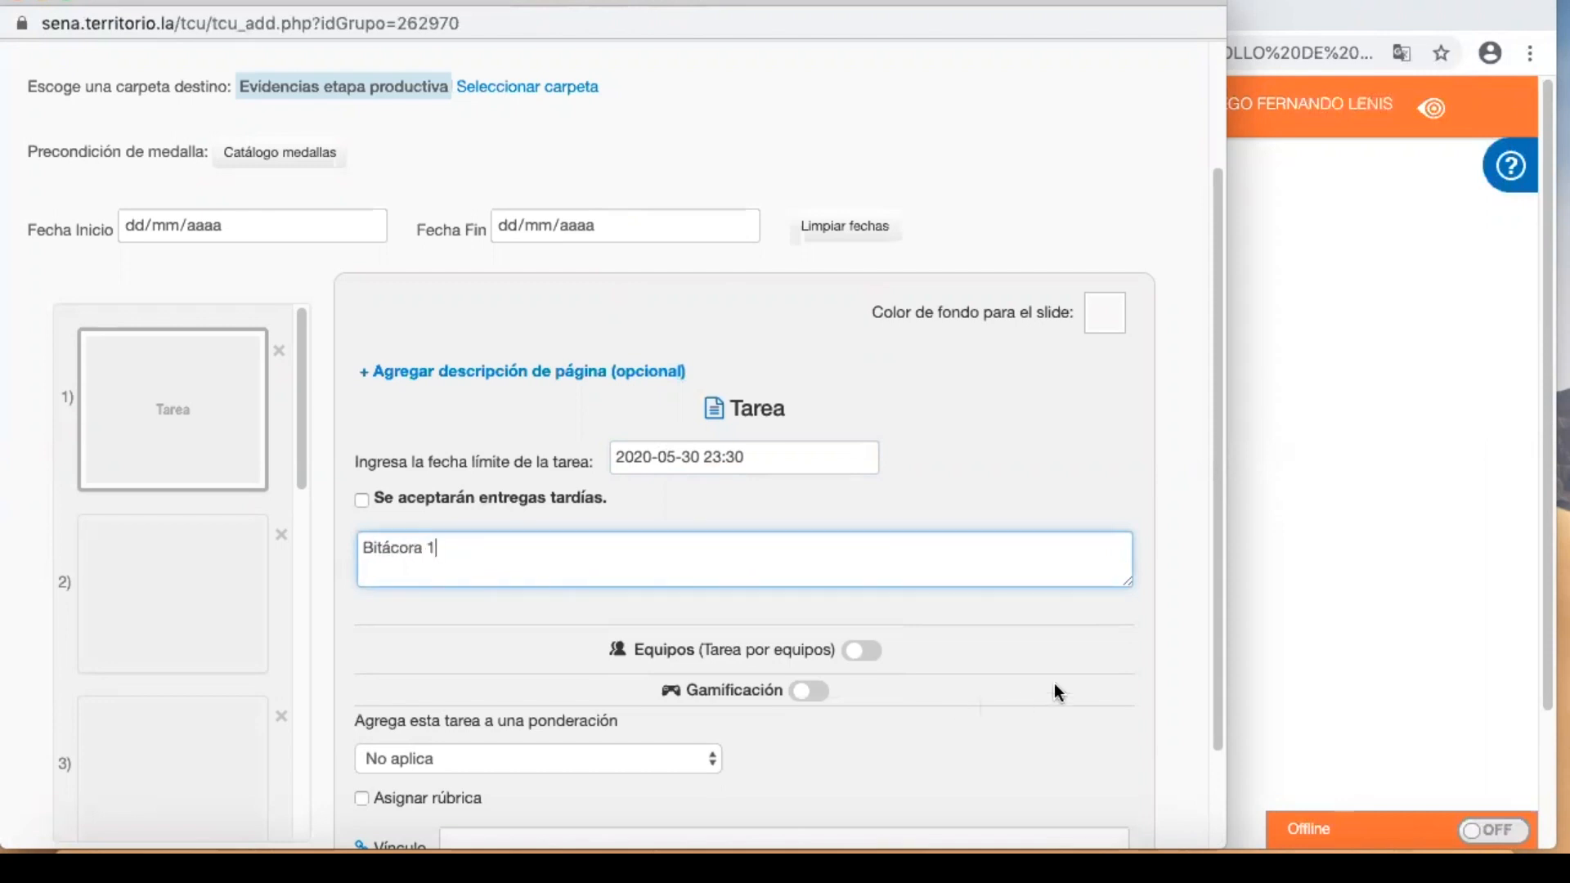
scroll(1055, 693, "down", 3)
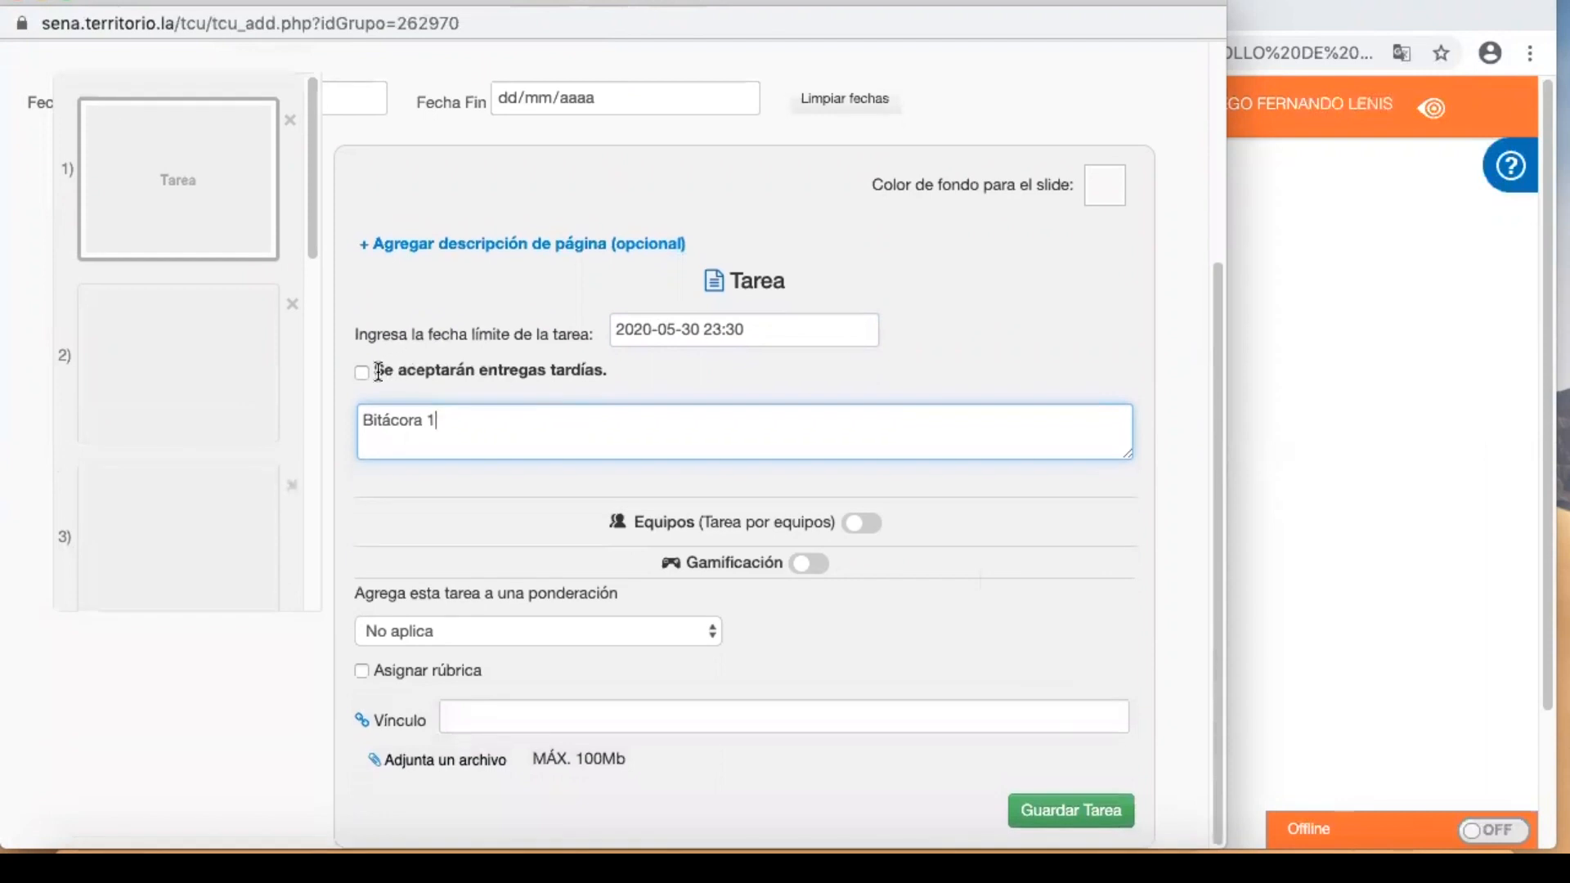
left_click(362, 373)
left_click(1044, 812)
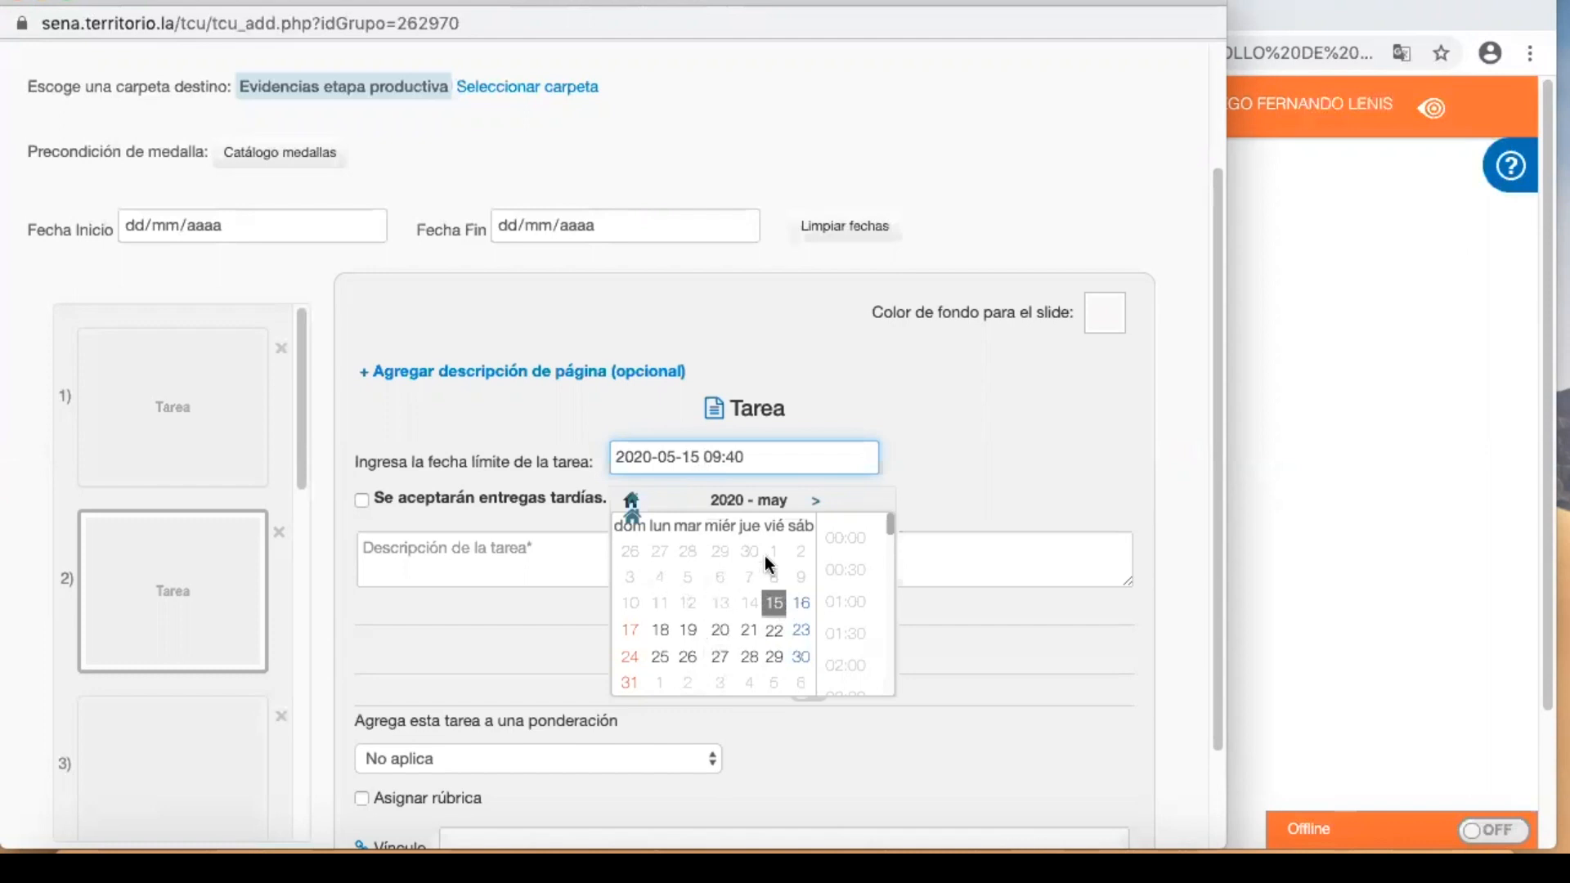
left_click(720, 683)
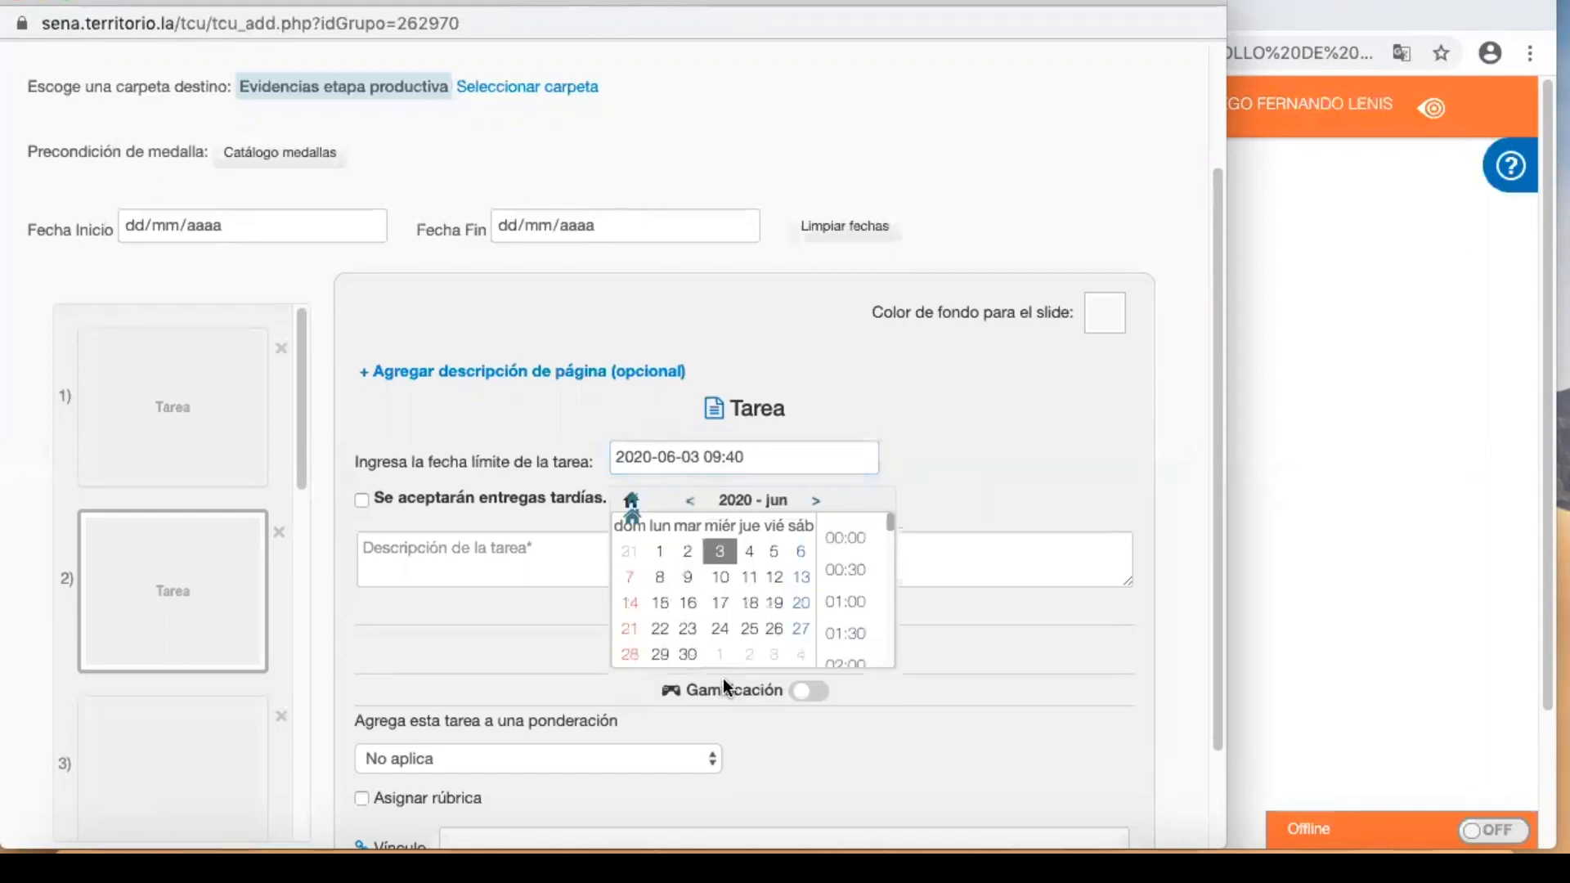
scroll(838, 609, "down", 5)
scroll(832, 605, "down", 10)
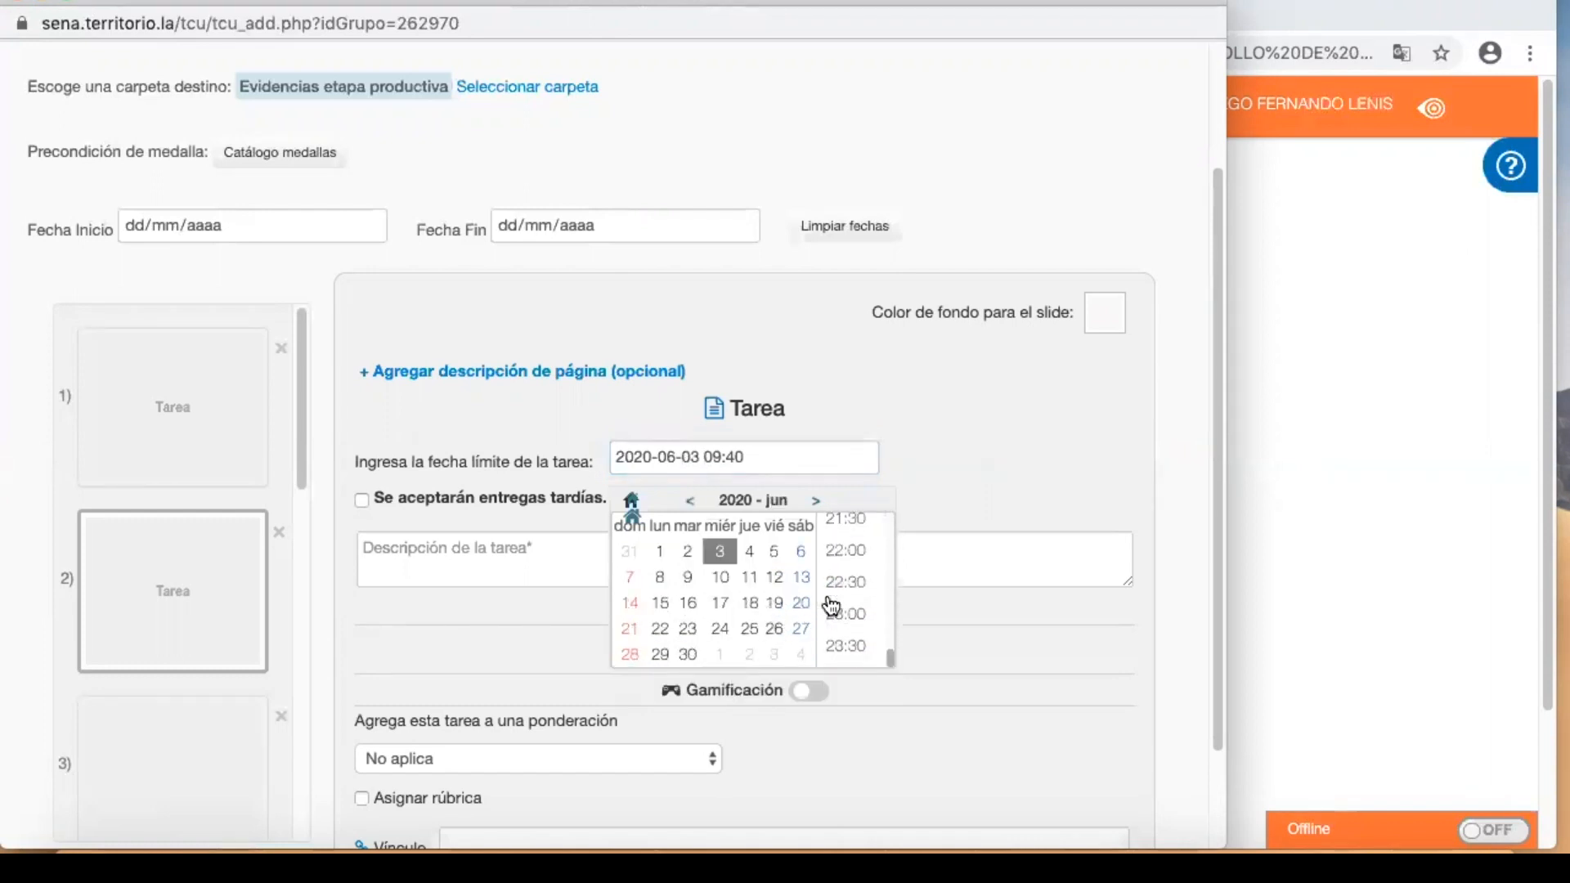
left_click(845, 648)
left_click(362, 500)
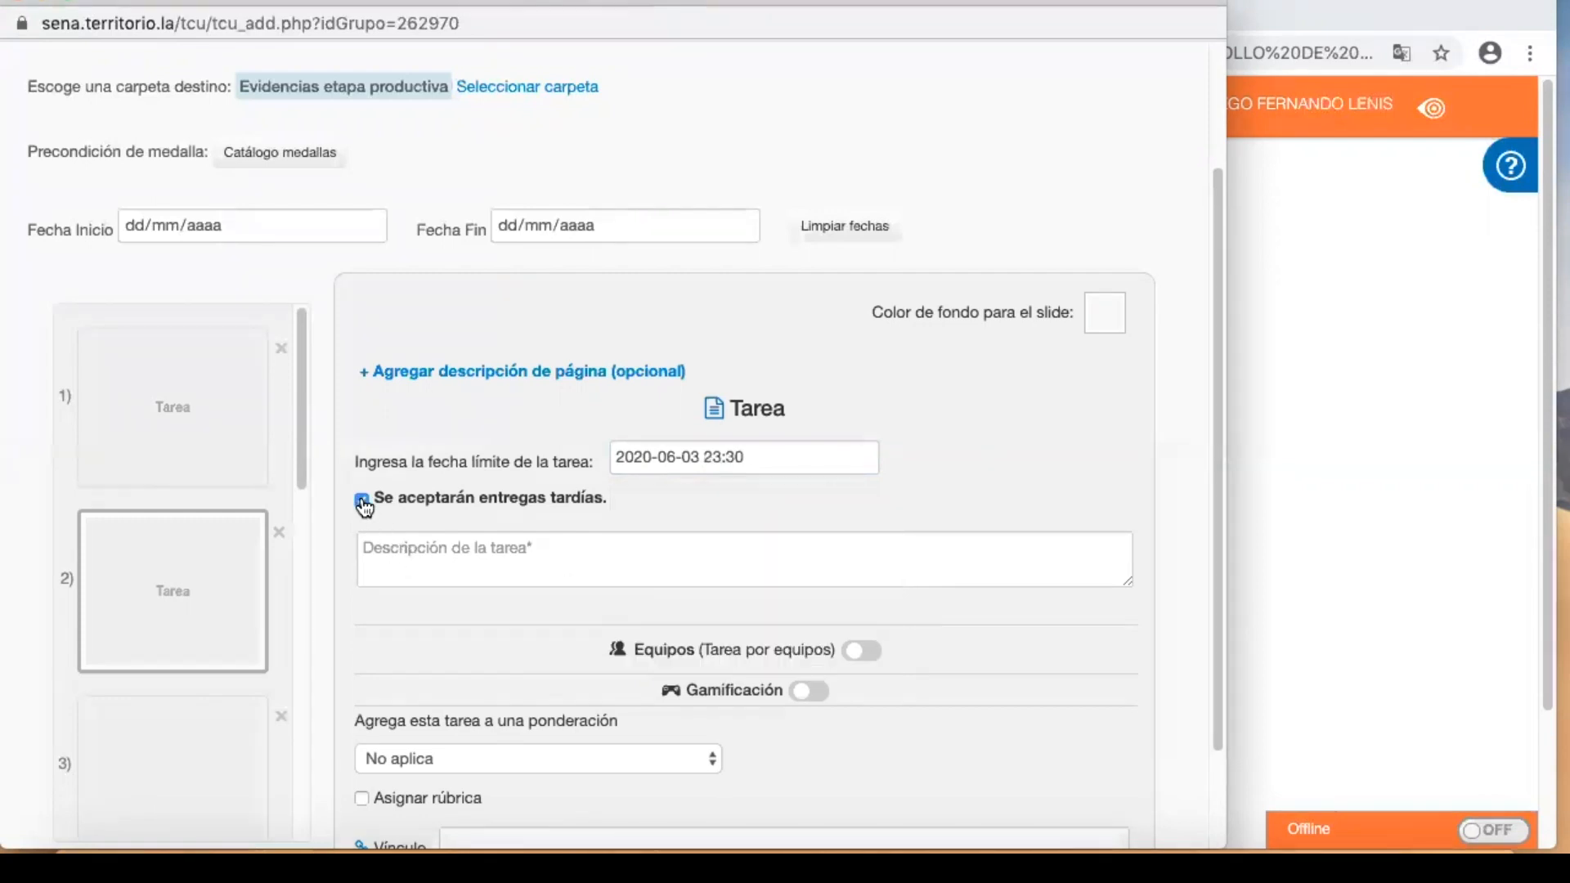
left_click(403, 543)
type("Bitácora 2")
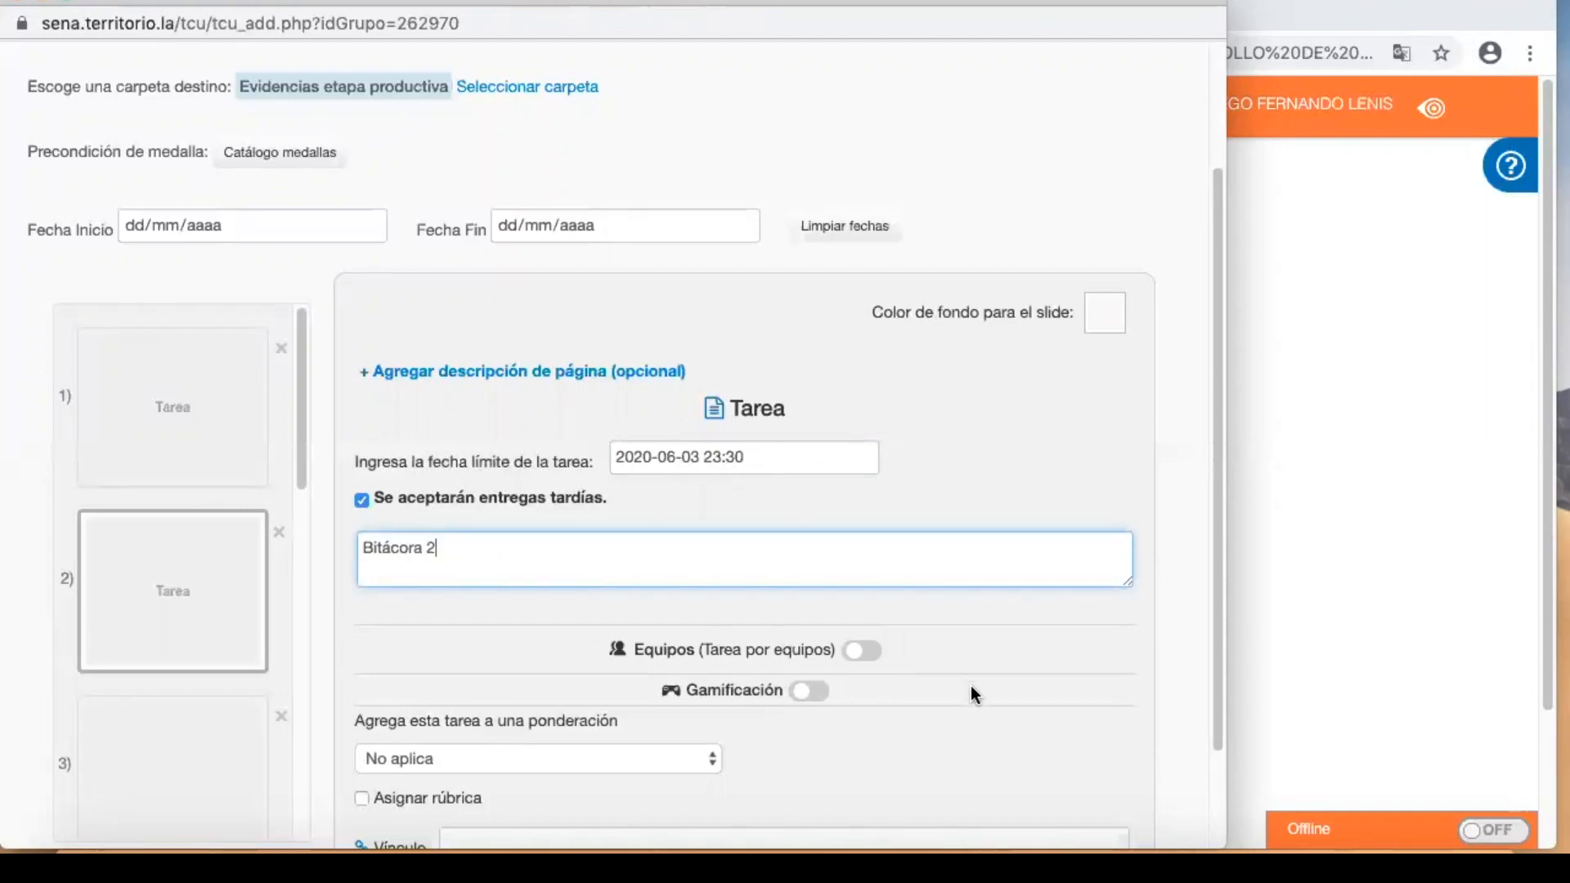
scroll(972, 695, "down", 3)
left_click(1052, 812)
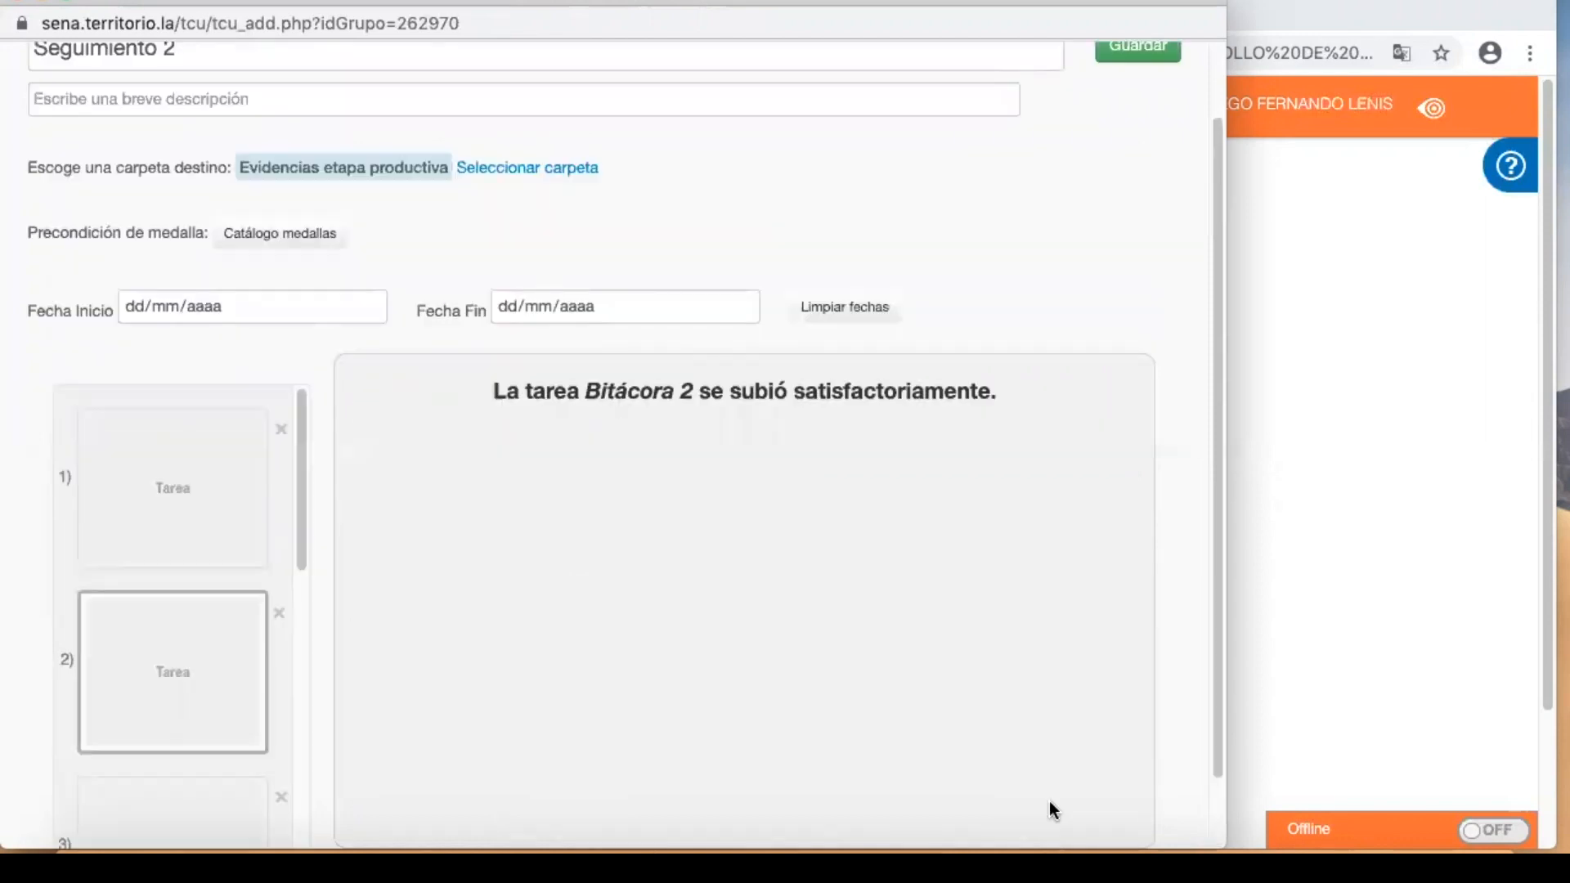
scroll(92, 568, "down", 2)
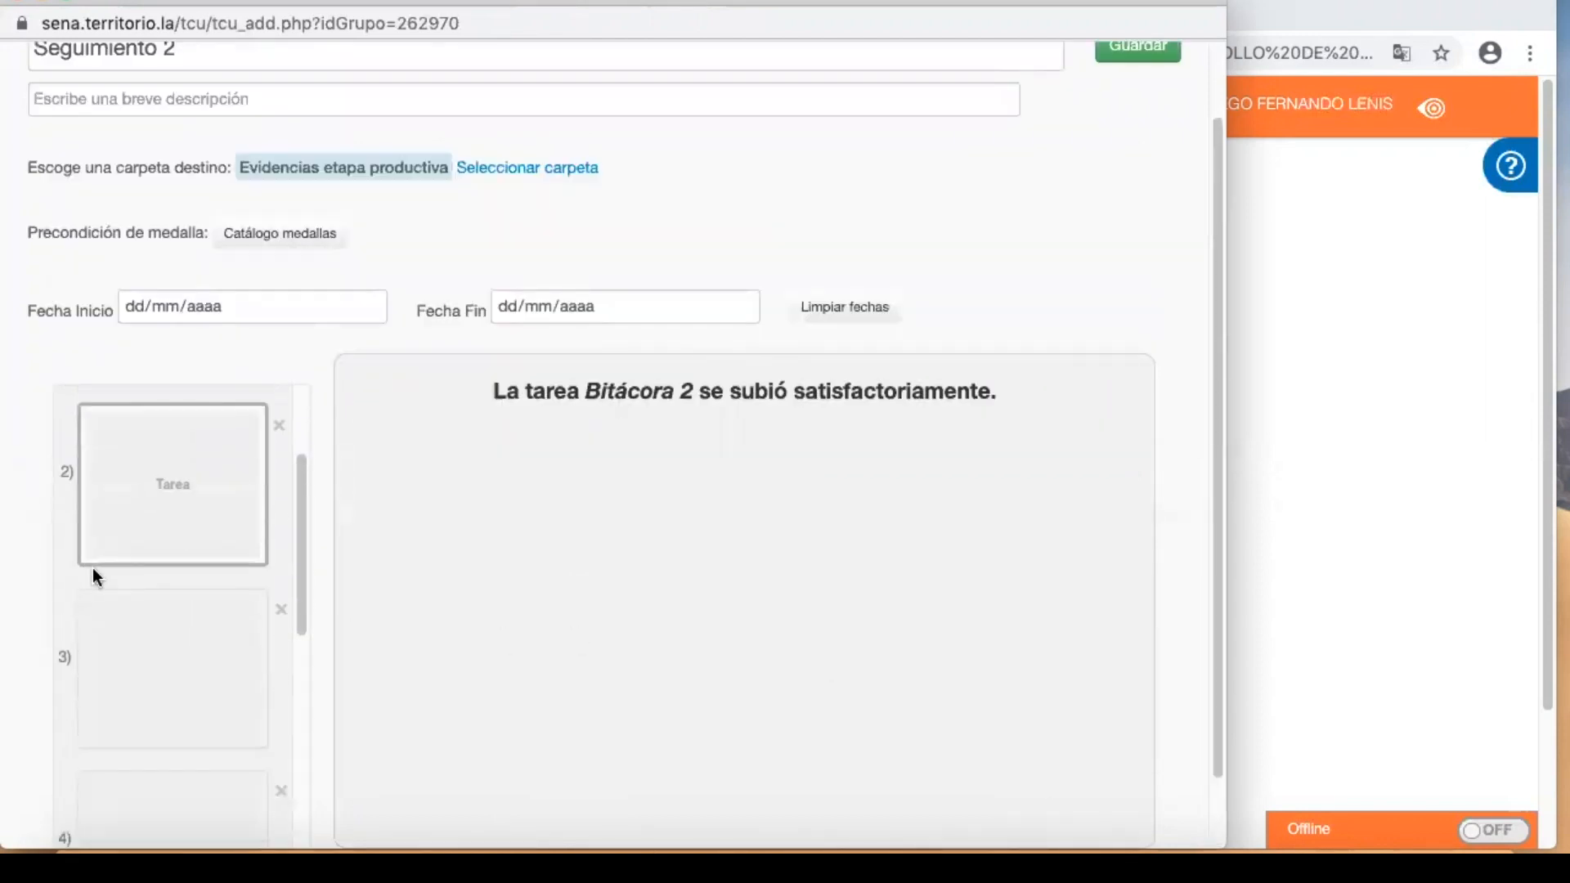
left_click(141, 634)
left_click(652, 405)
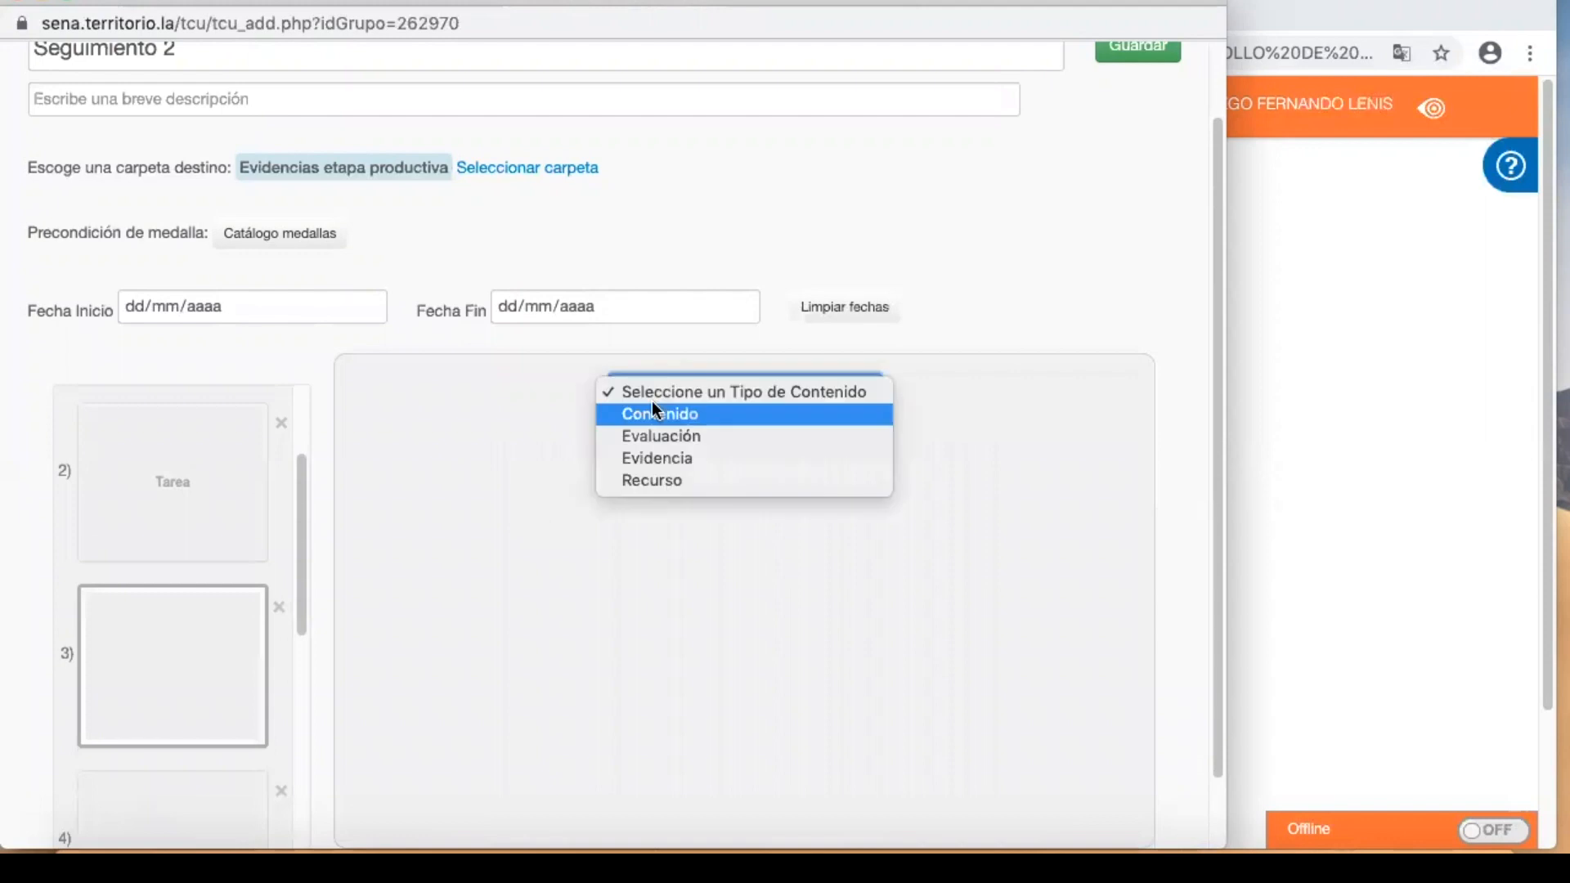
left_click(655, 456)
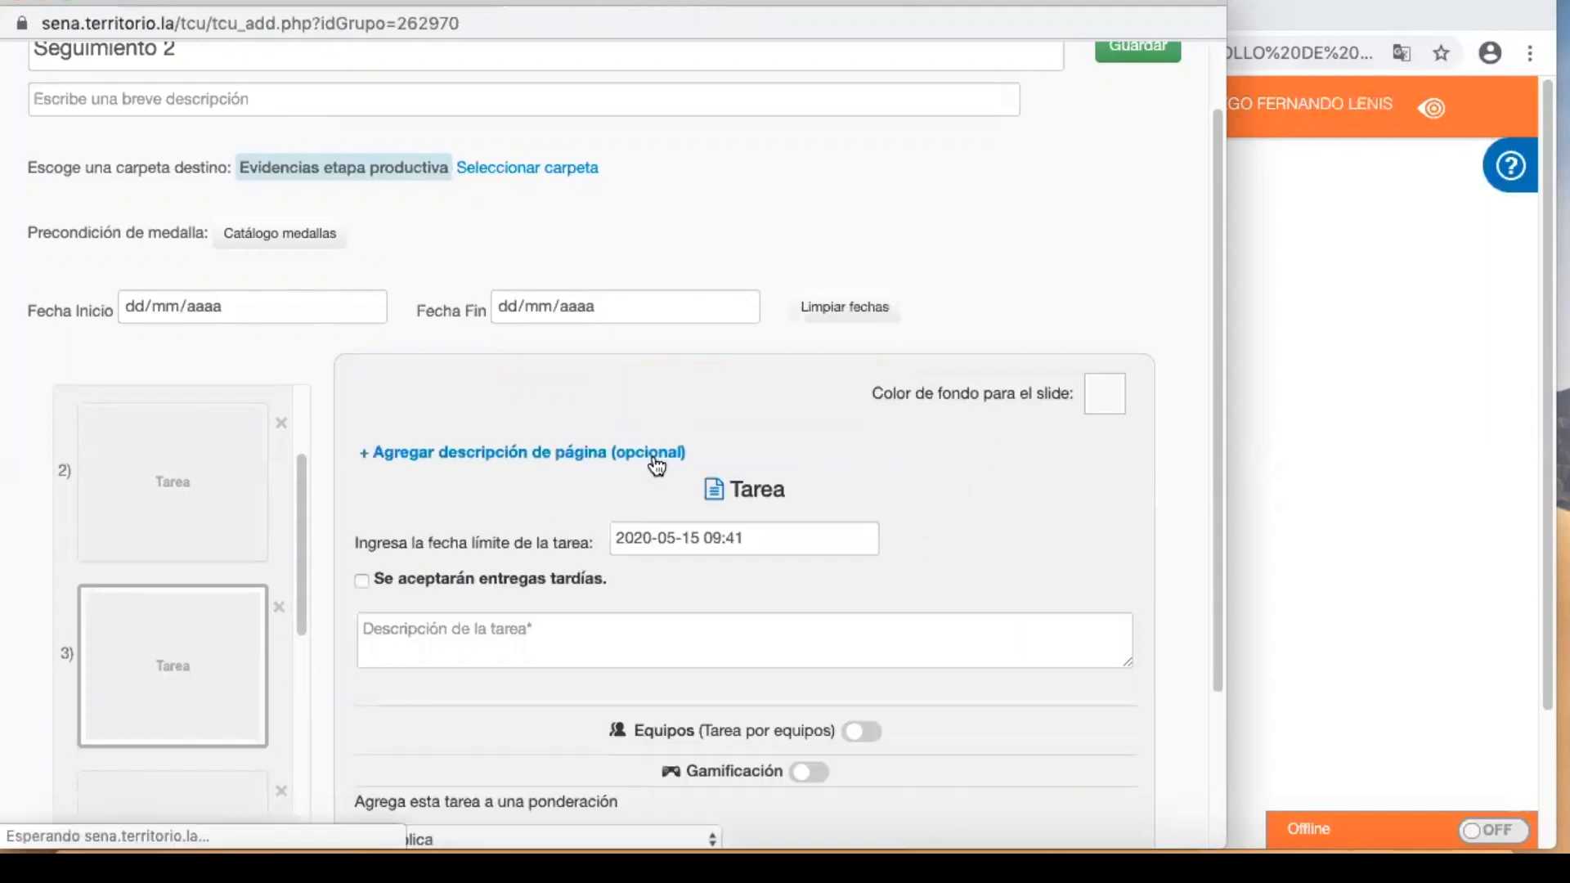
left_click(684, 546)
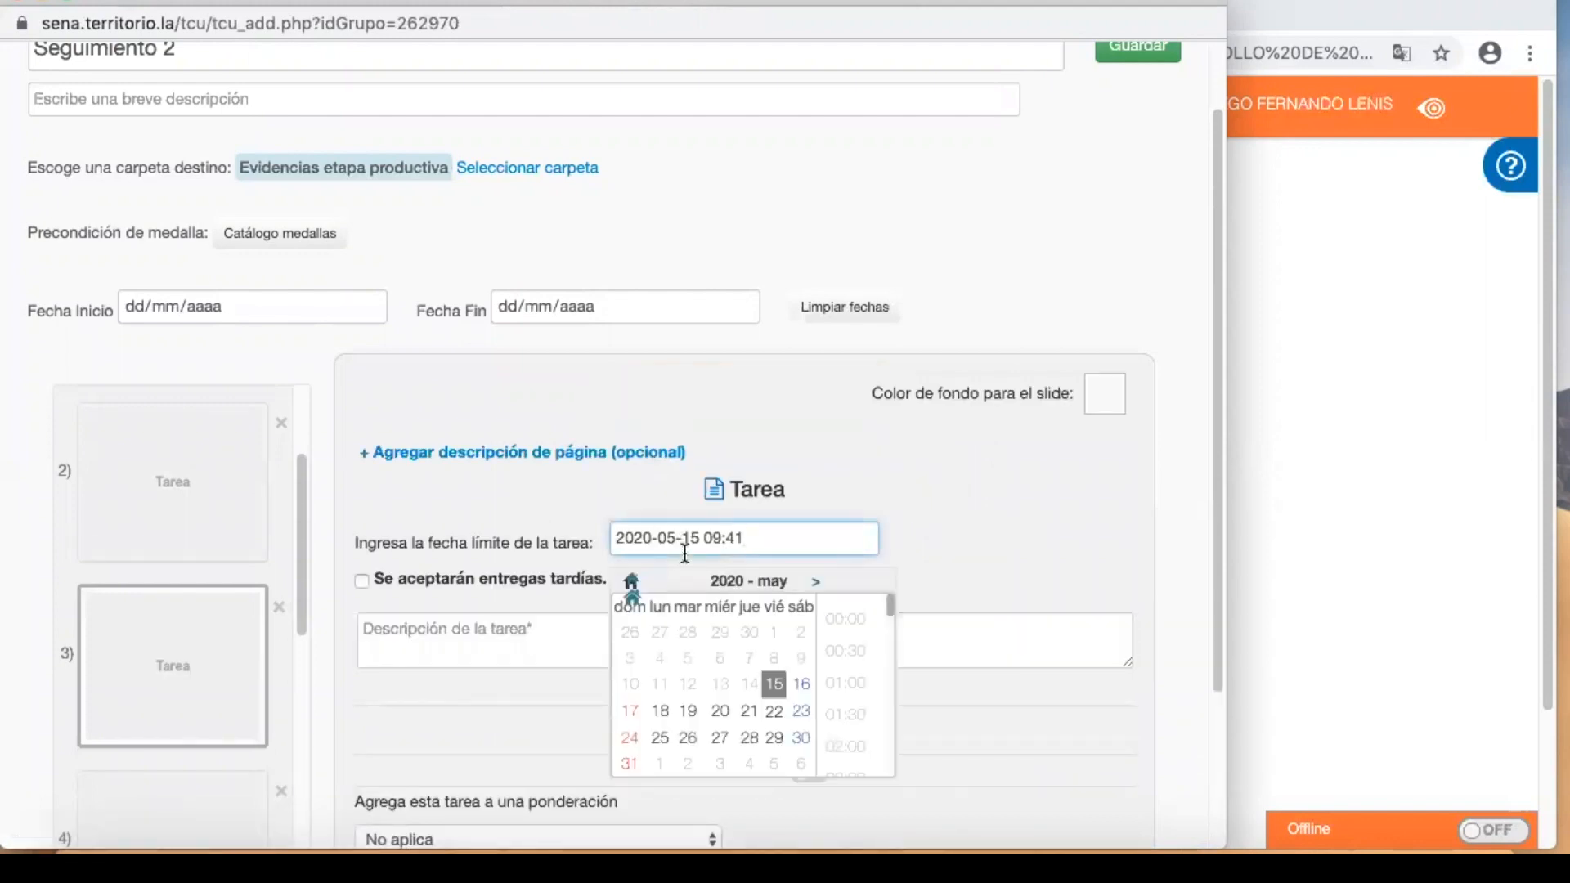
left_click(815, 582)
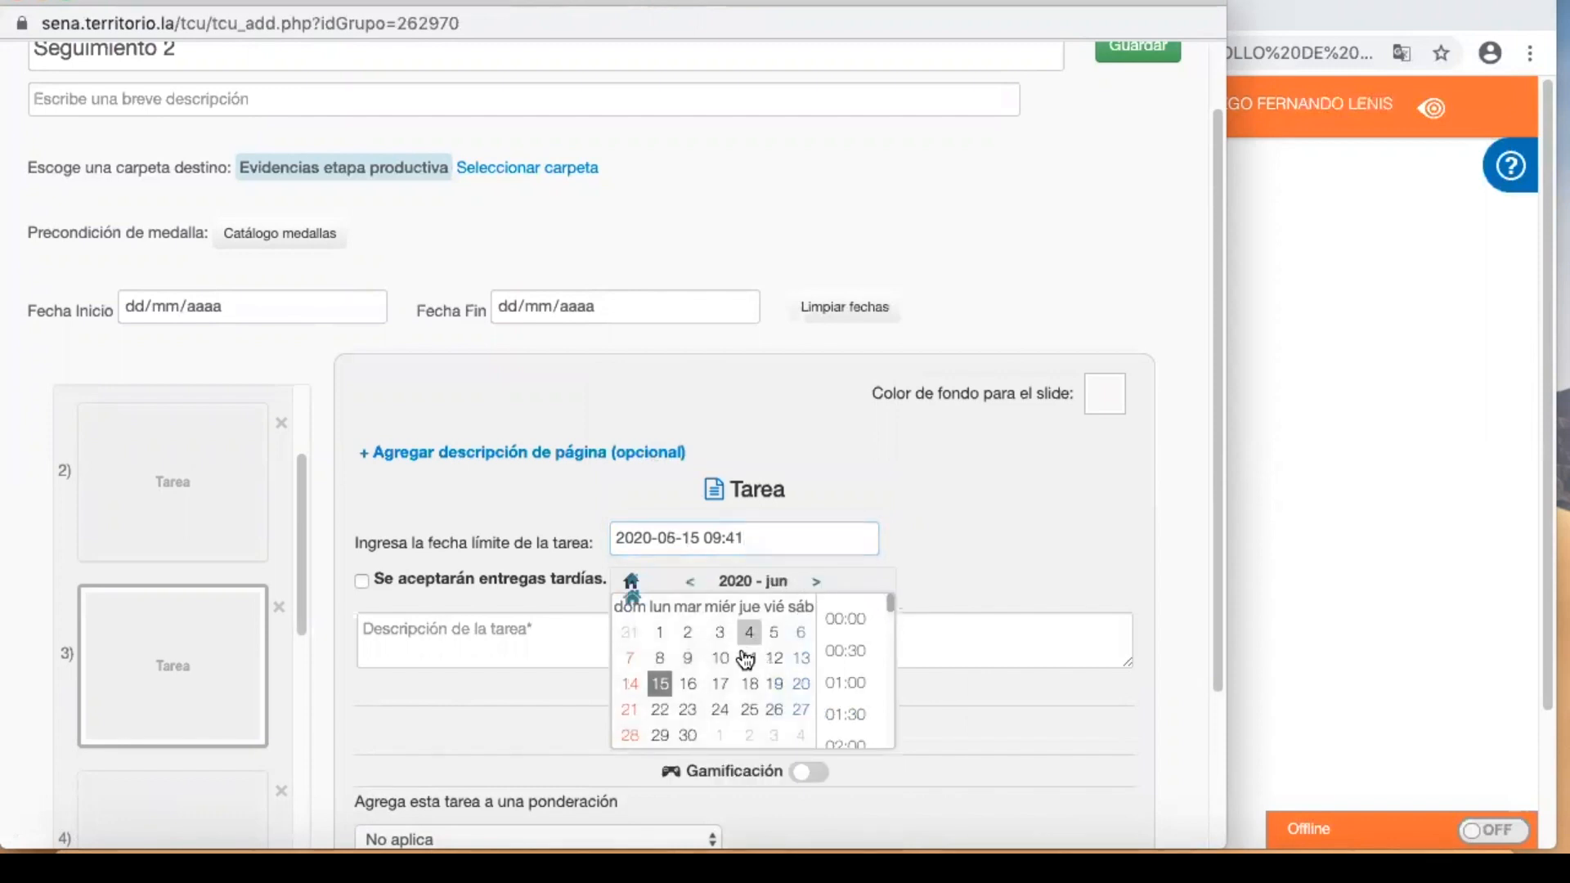
left_click(751, 685)
scroll(855, 693, "down", 15)
left_click(850, 727)
- Accept late submissions for the third section's task, describe it as "Bitácora 3" and save it
scroll(850, 726, "down", 1)
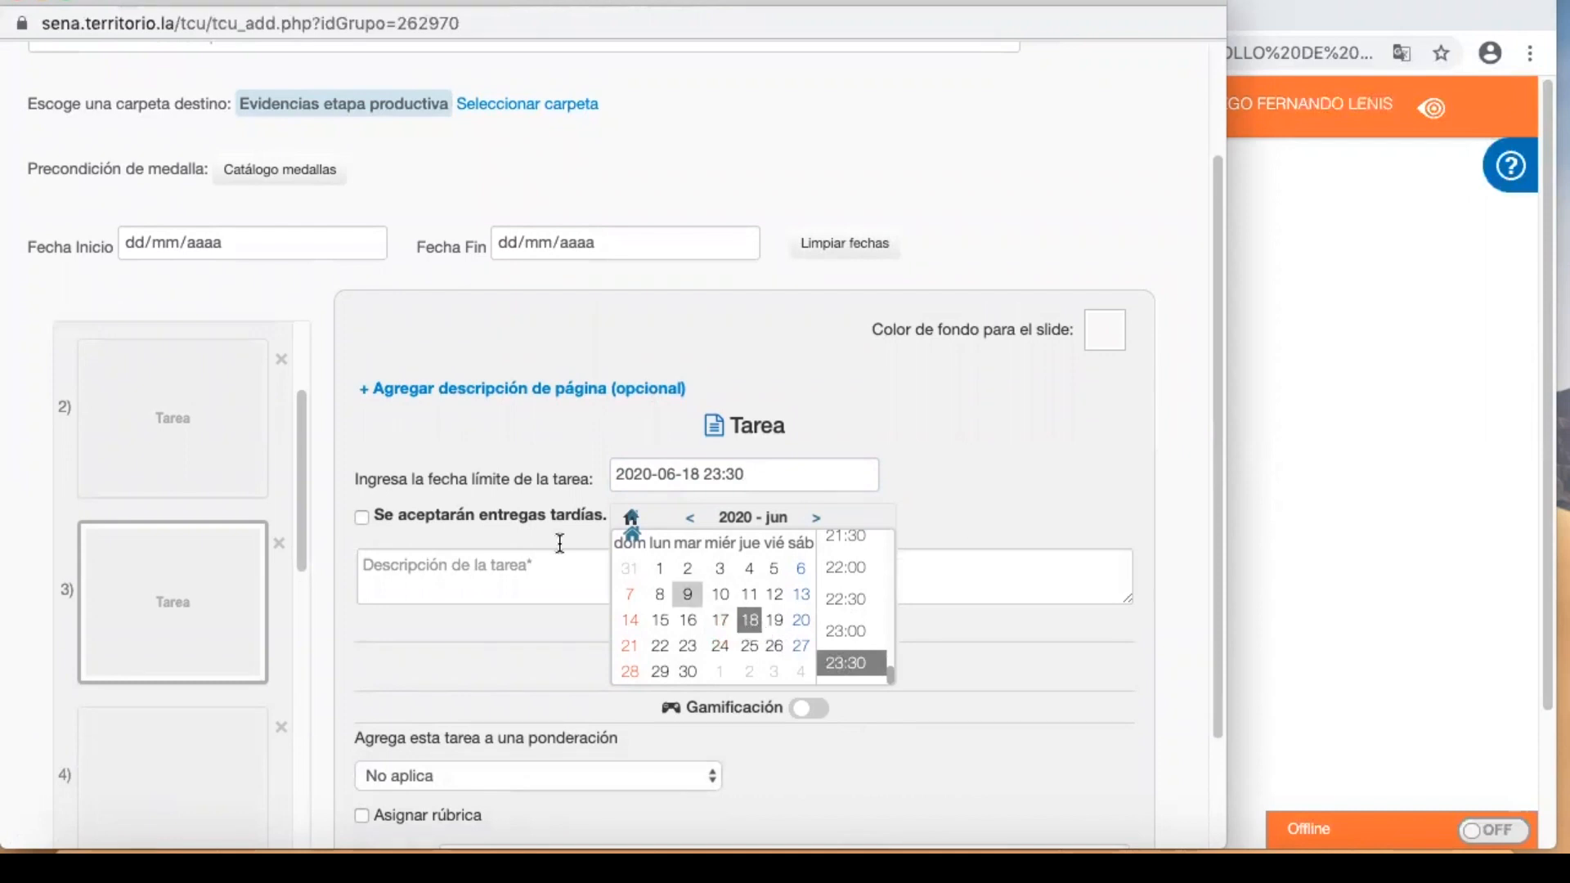
left_click(362, 517)
left_click(421, 564)
type("Bitácora 3")
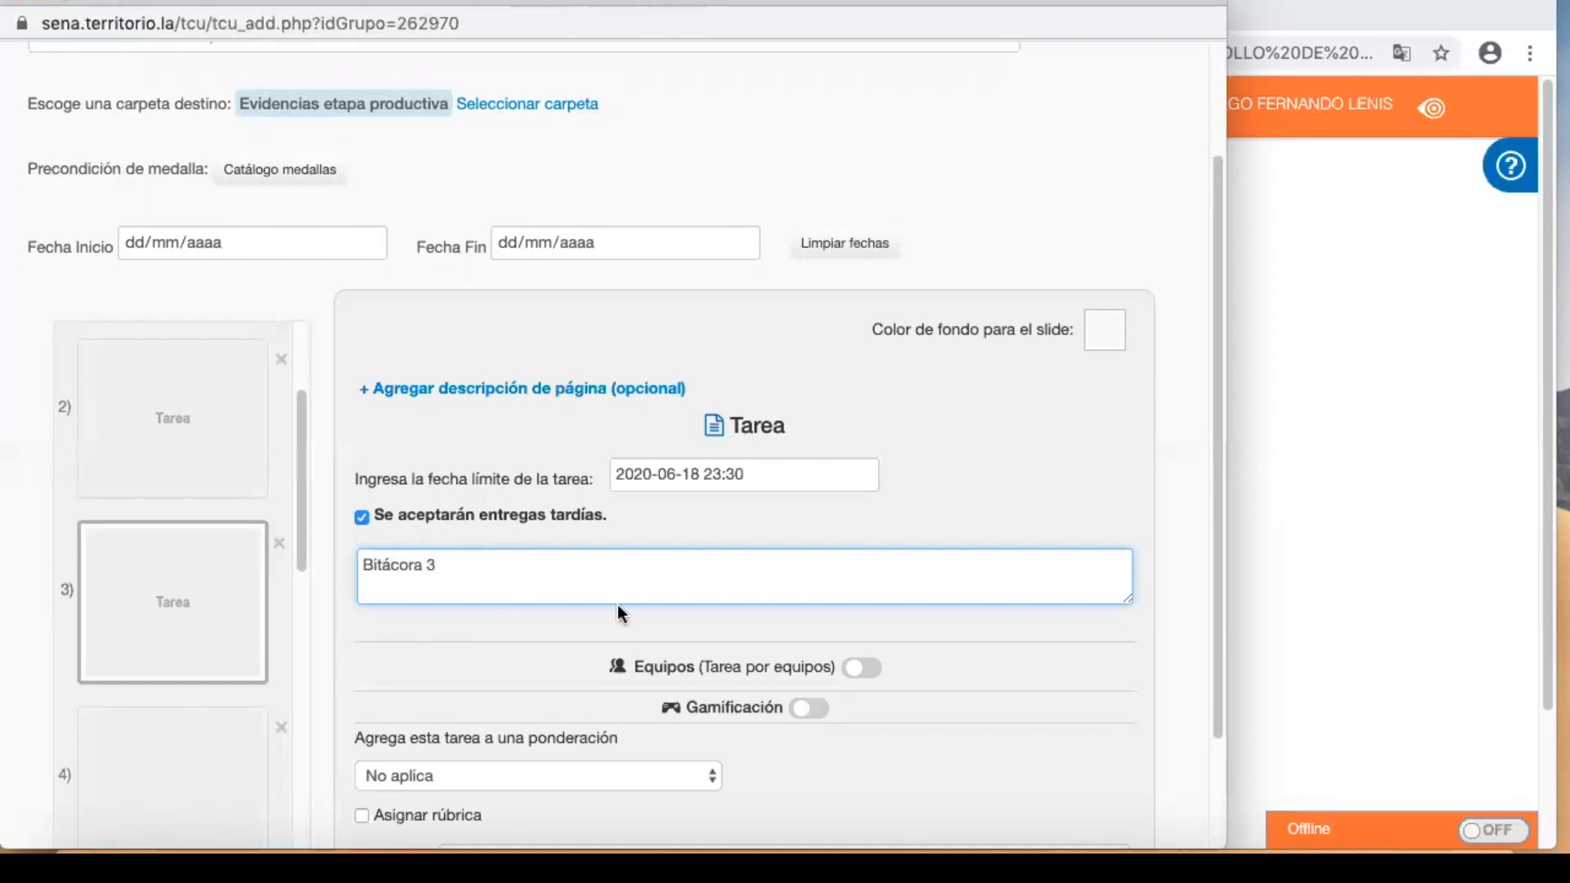
scroll(865, 651, "down", 3)
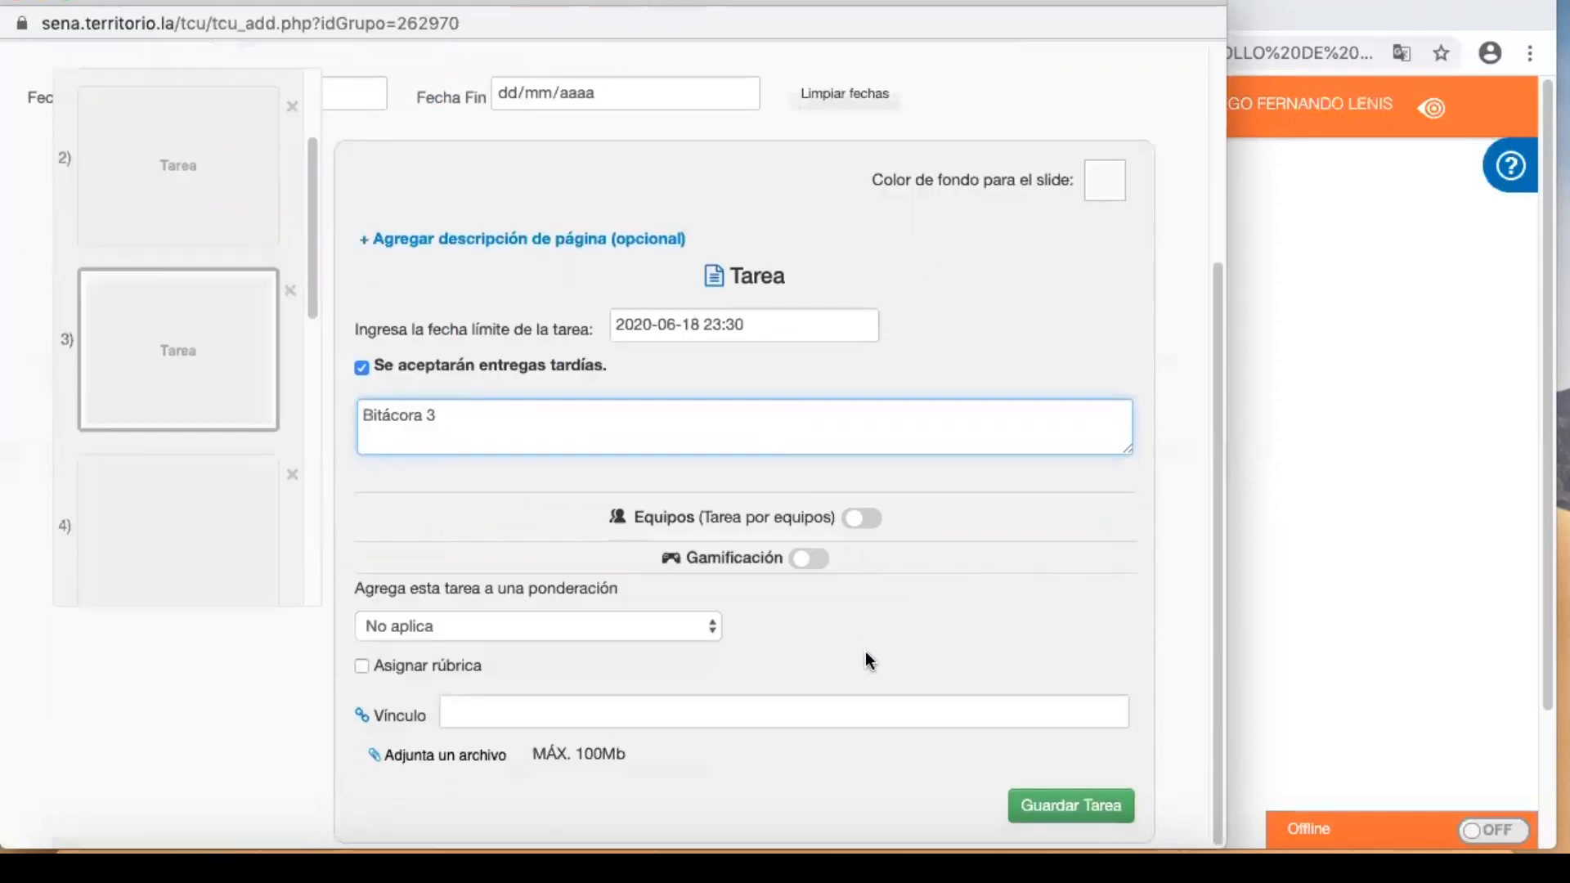
left_click(1054, 813)
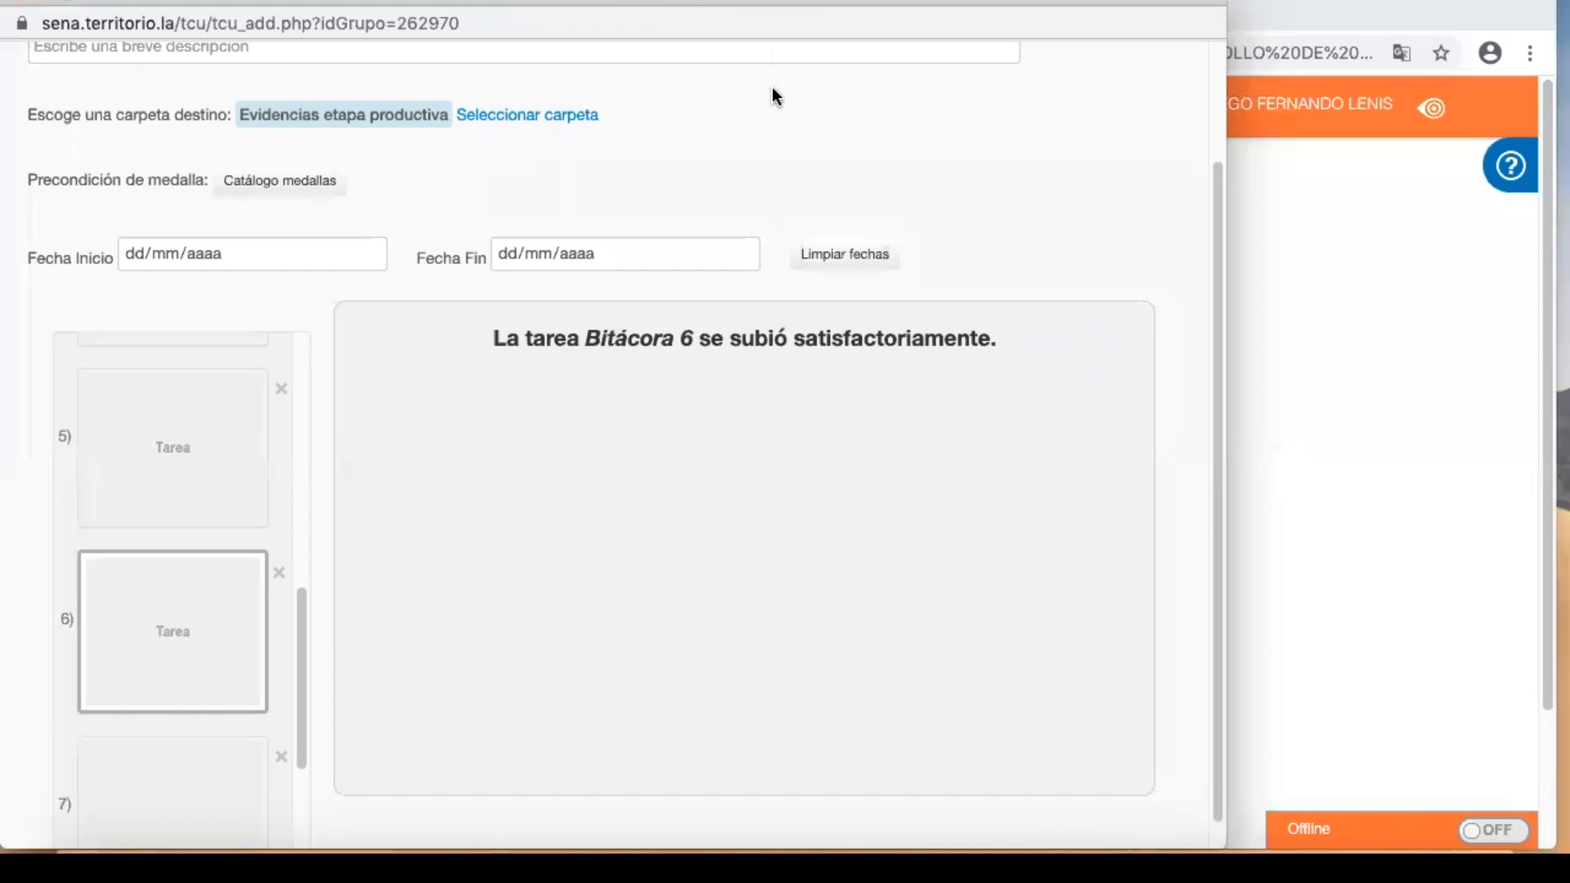
left_click_drag(587, 340, 709, 340)
scroll(261, 490, "up", 9)
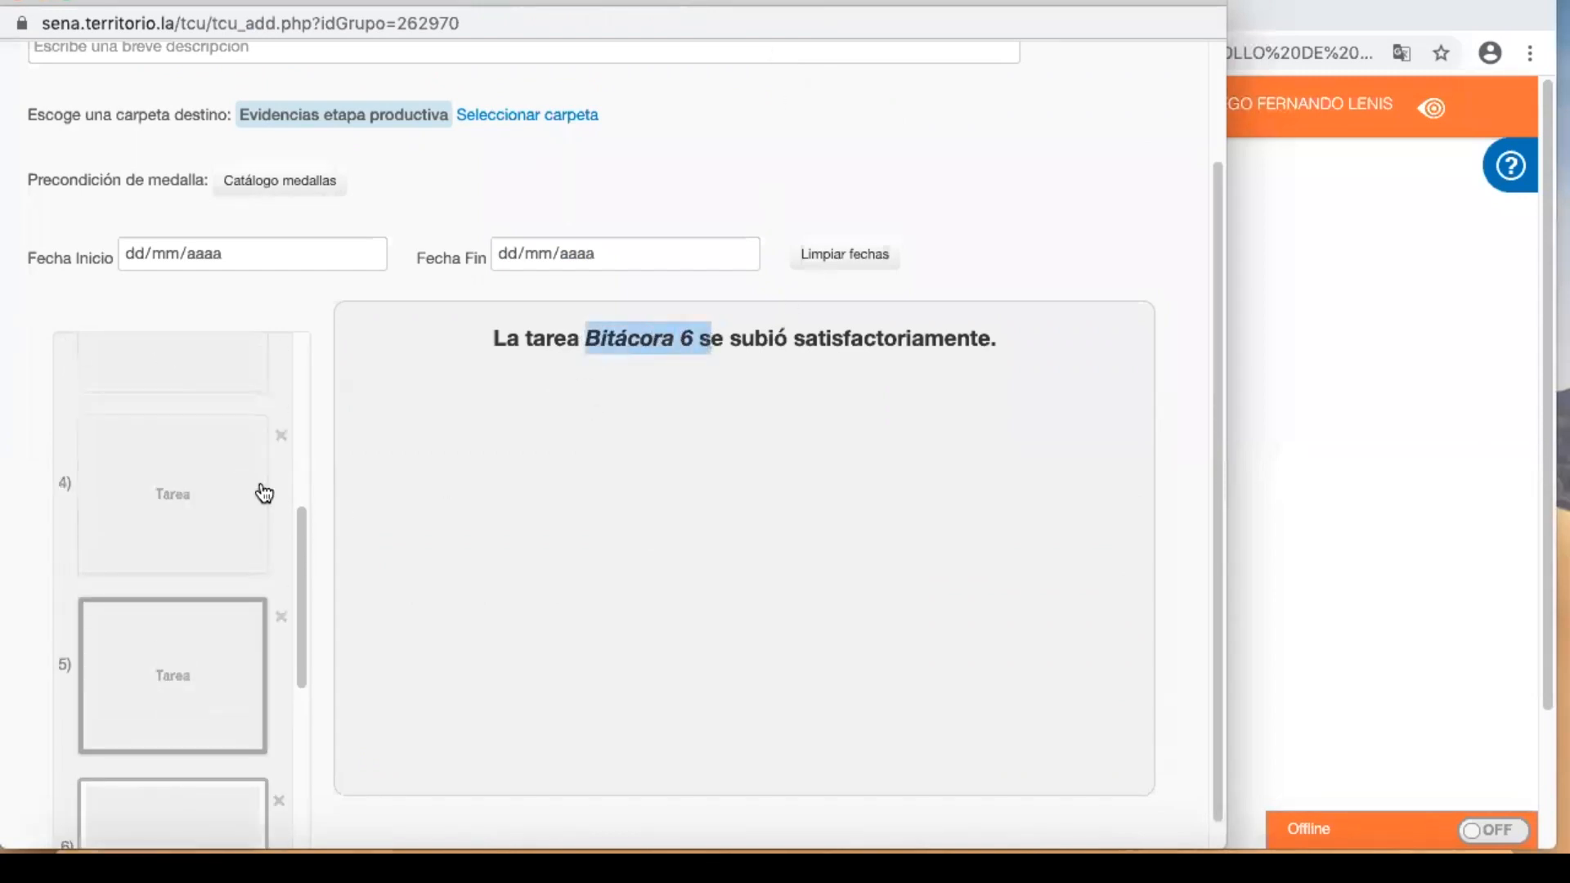
scroll(260, 491, "down", 10)
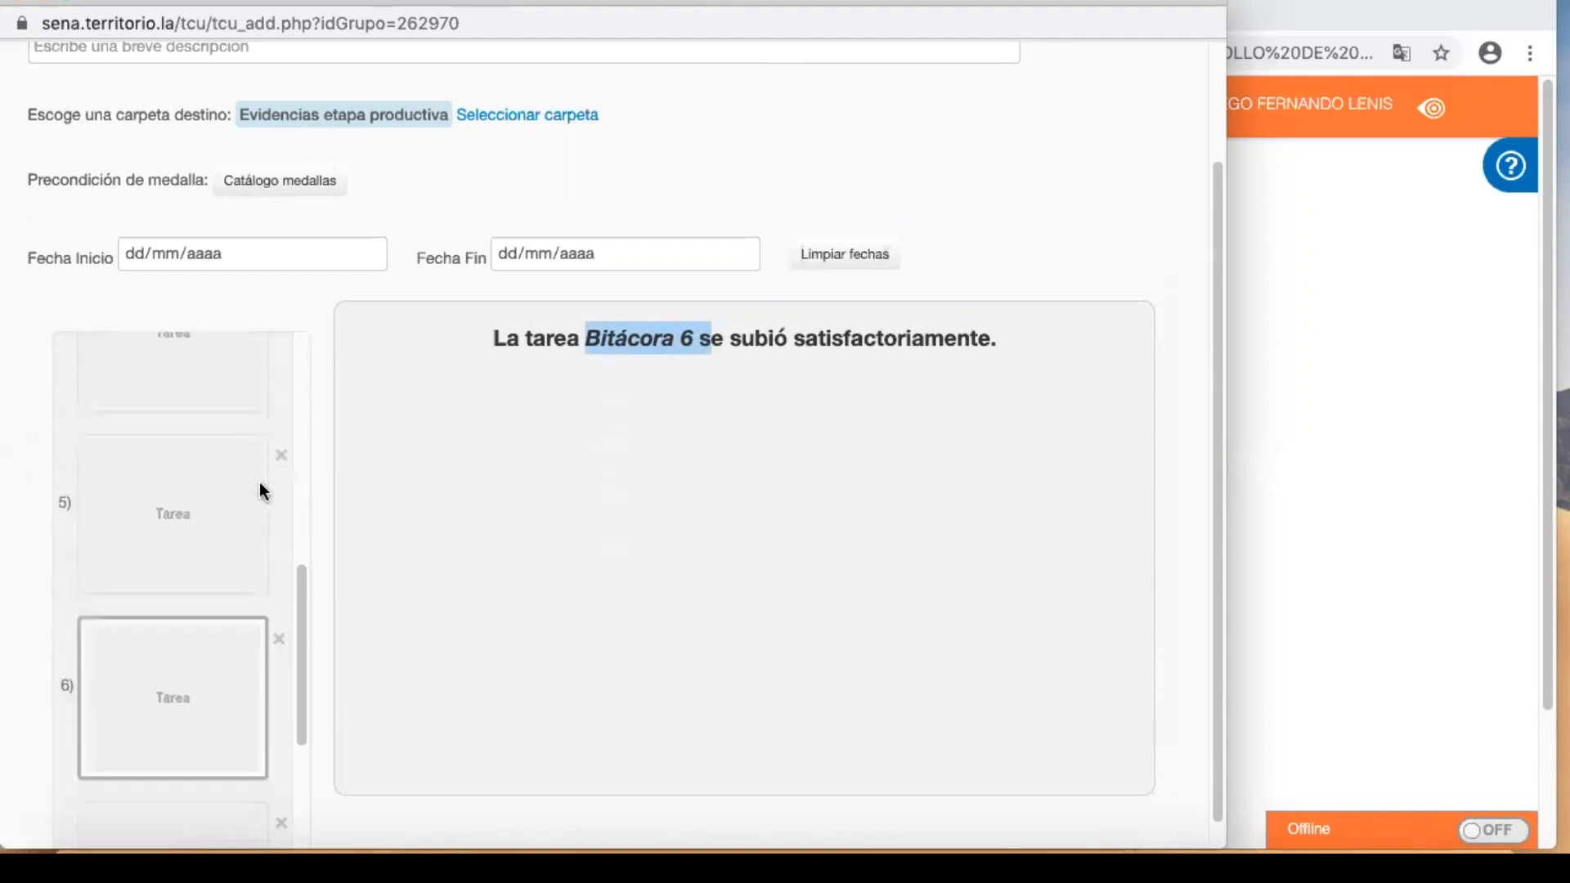
left_click(230, 566)
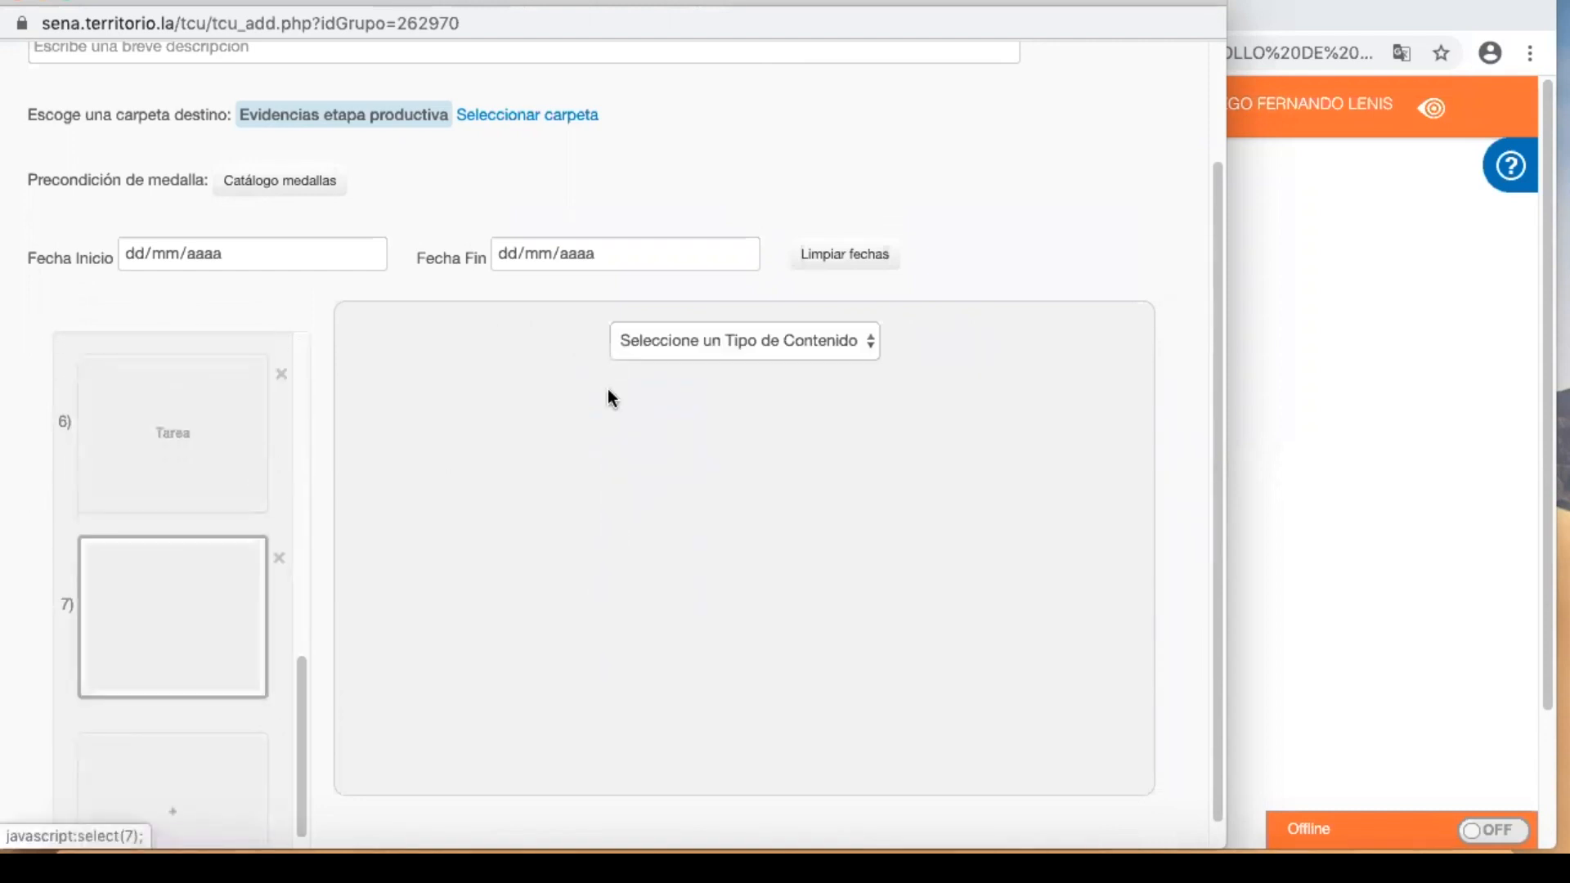
left_click(664, 342)
left_click(671, 404)
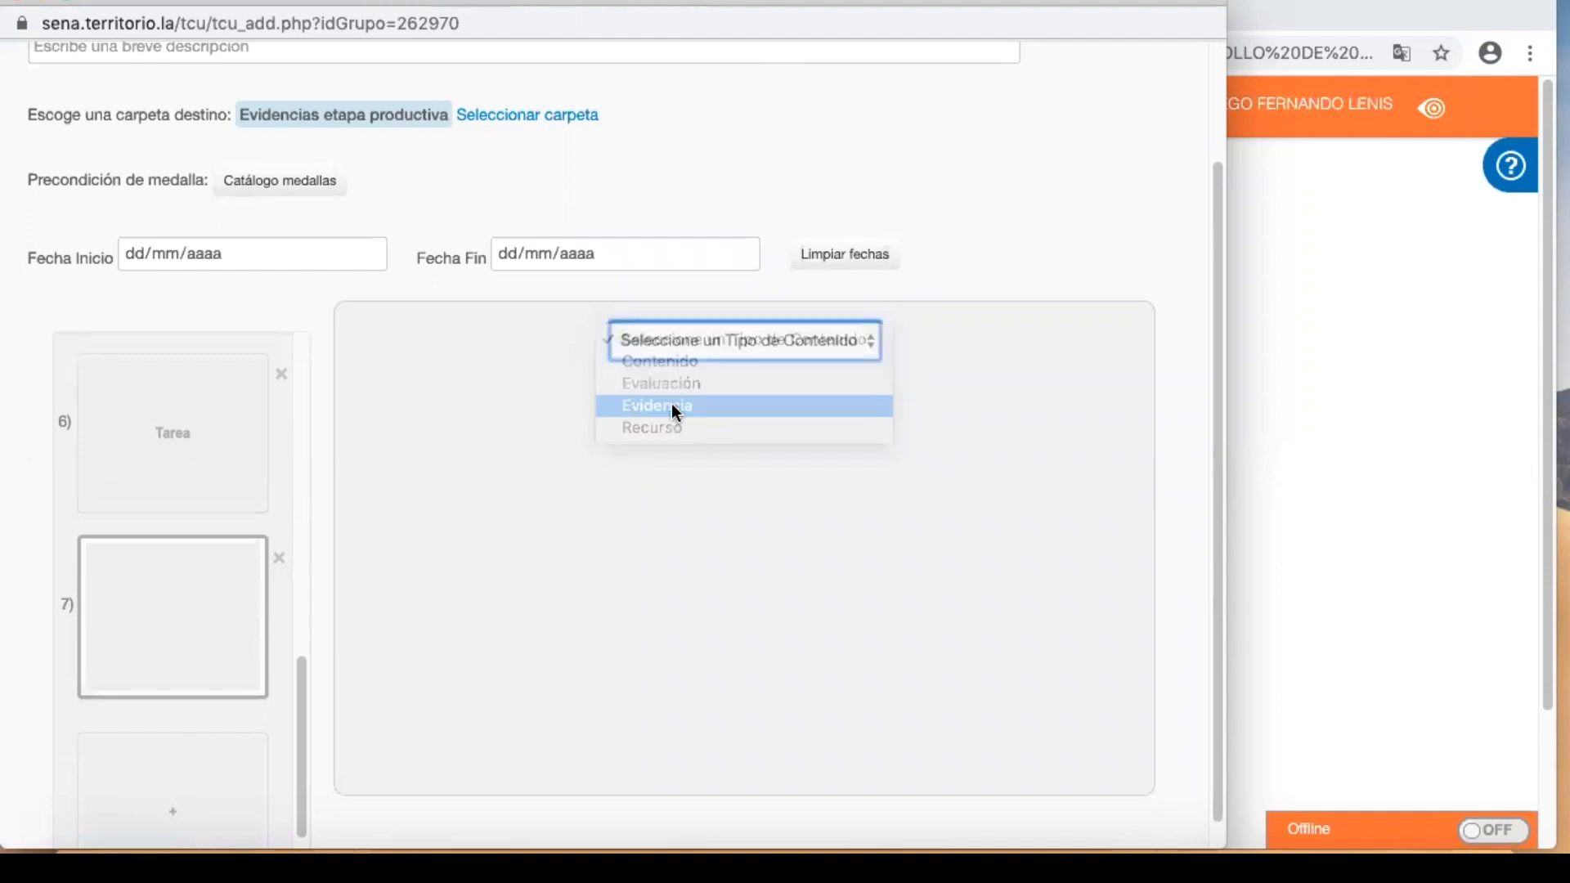
left_click(691, 488)
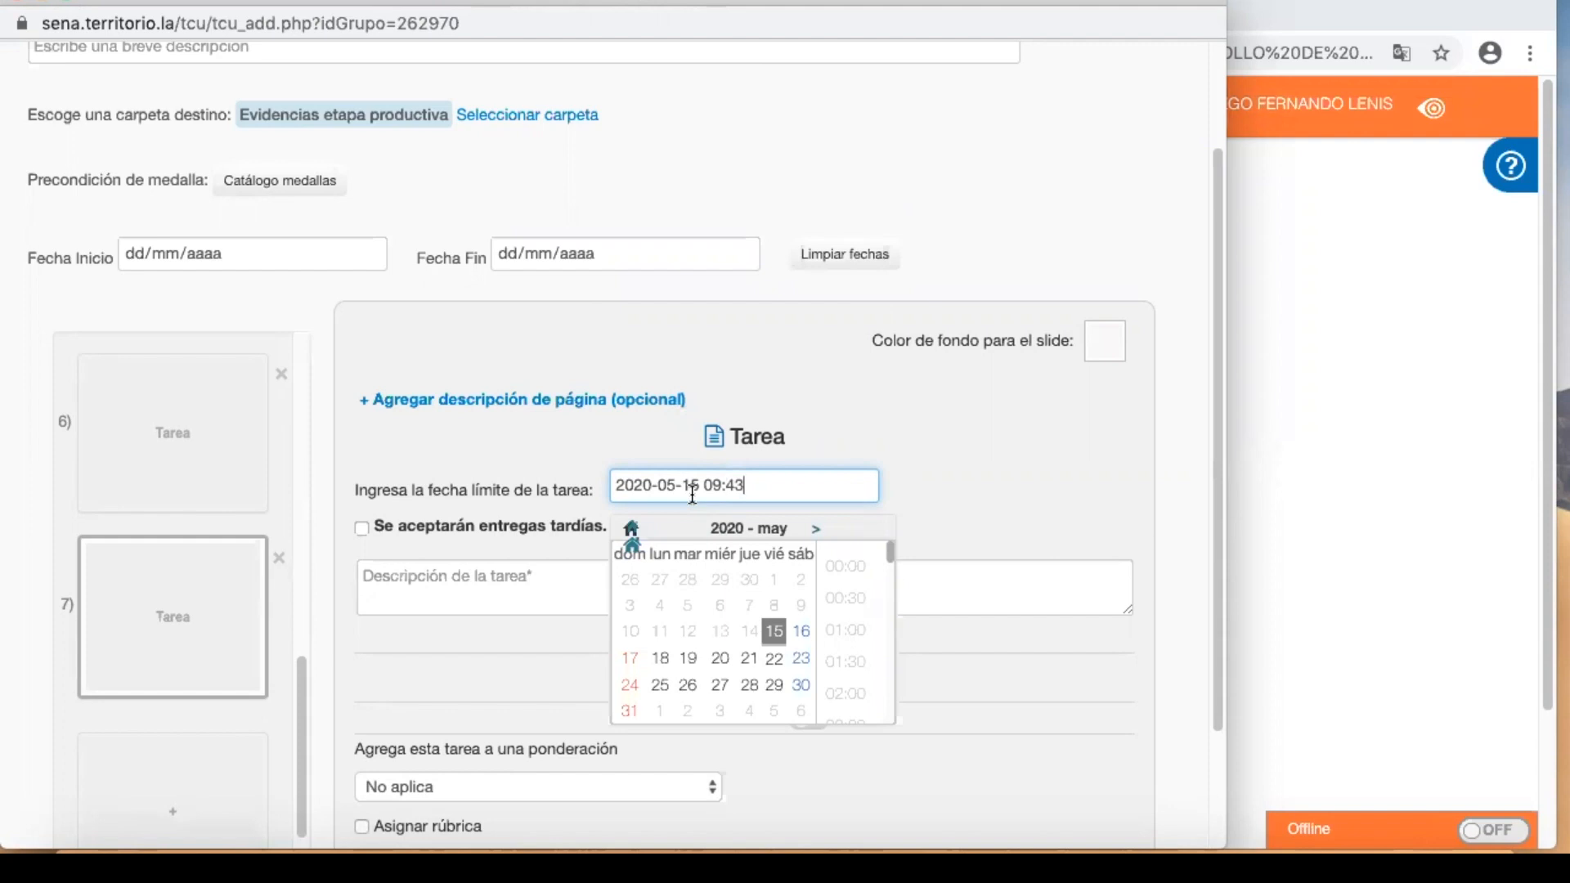
left_click(817, 530)
left_click(818, 530)
left_click(817, 530)
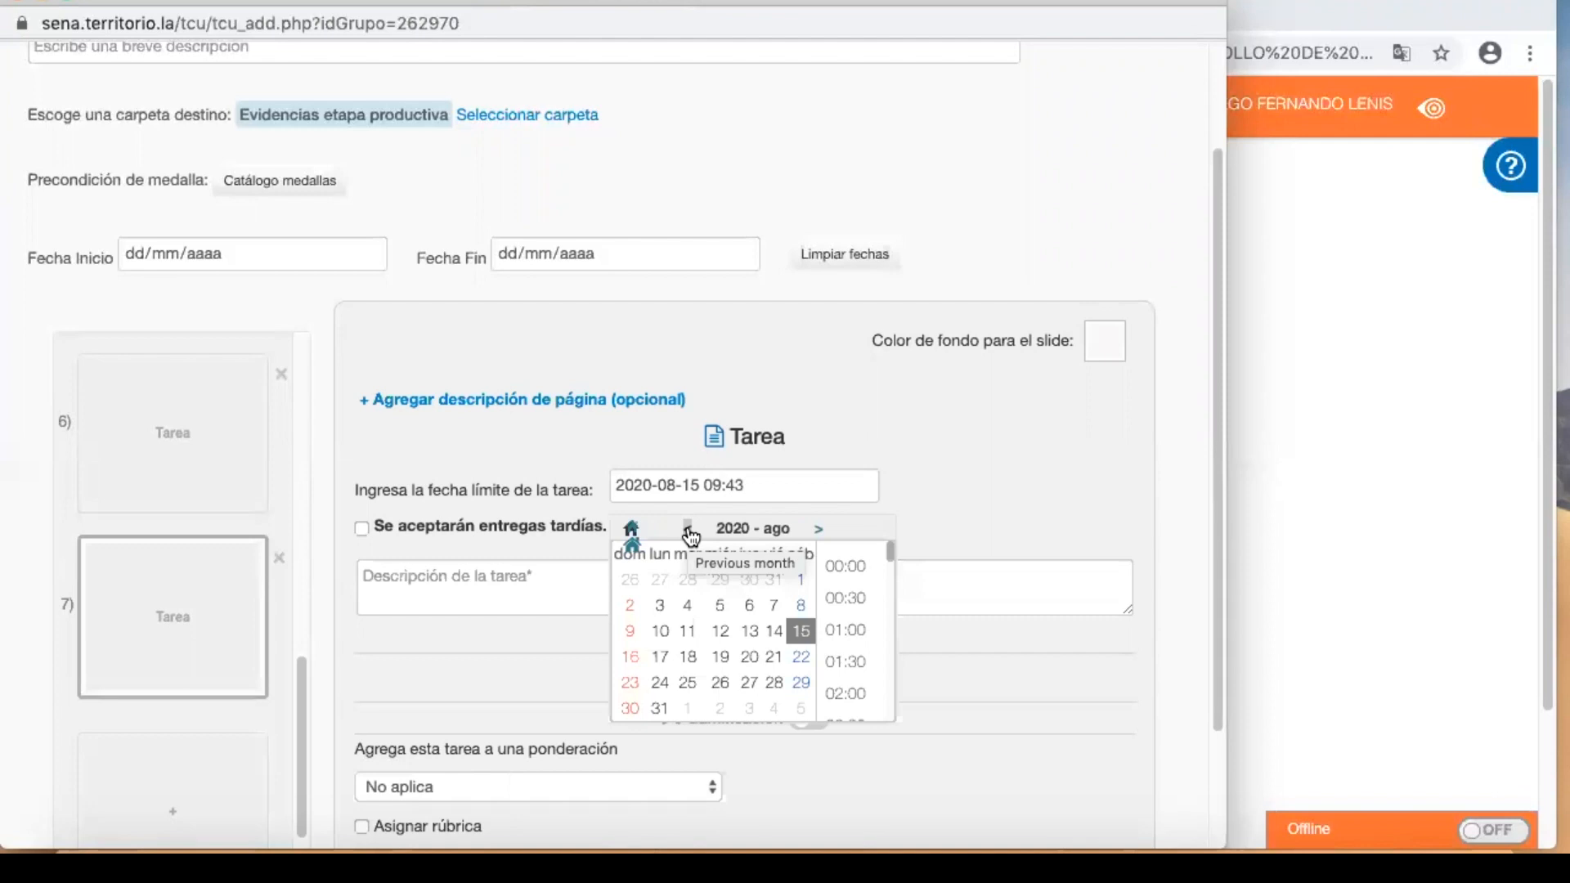
left_click(801, 607)
scroll(865, 636, "down", 10)
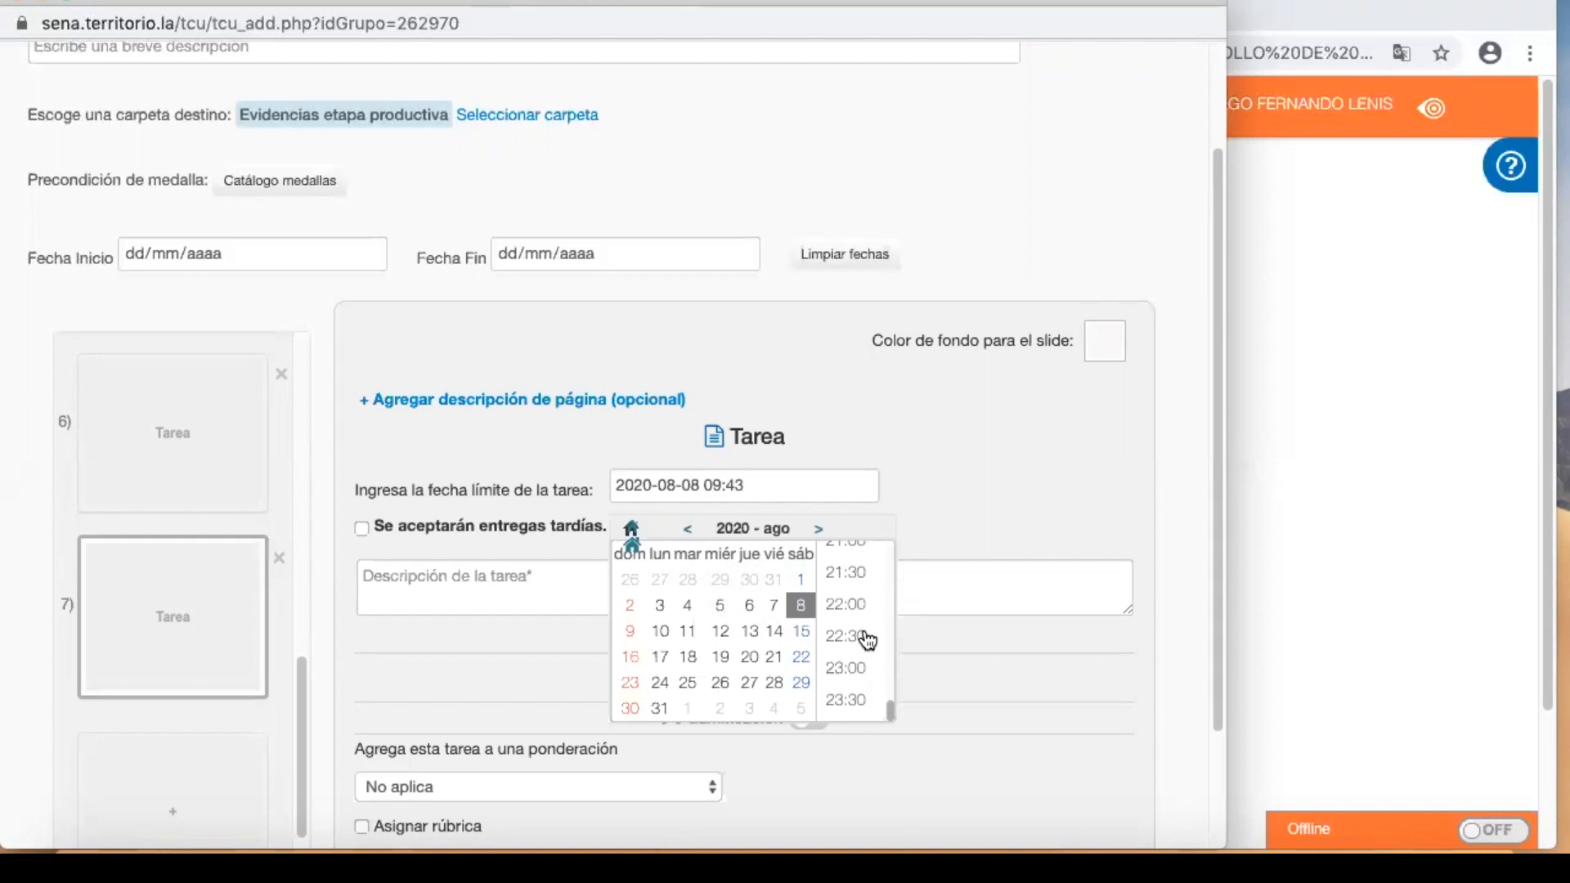
left_click(857, 705)
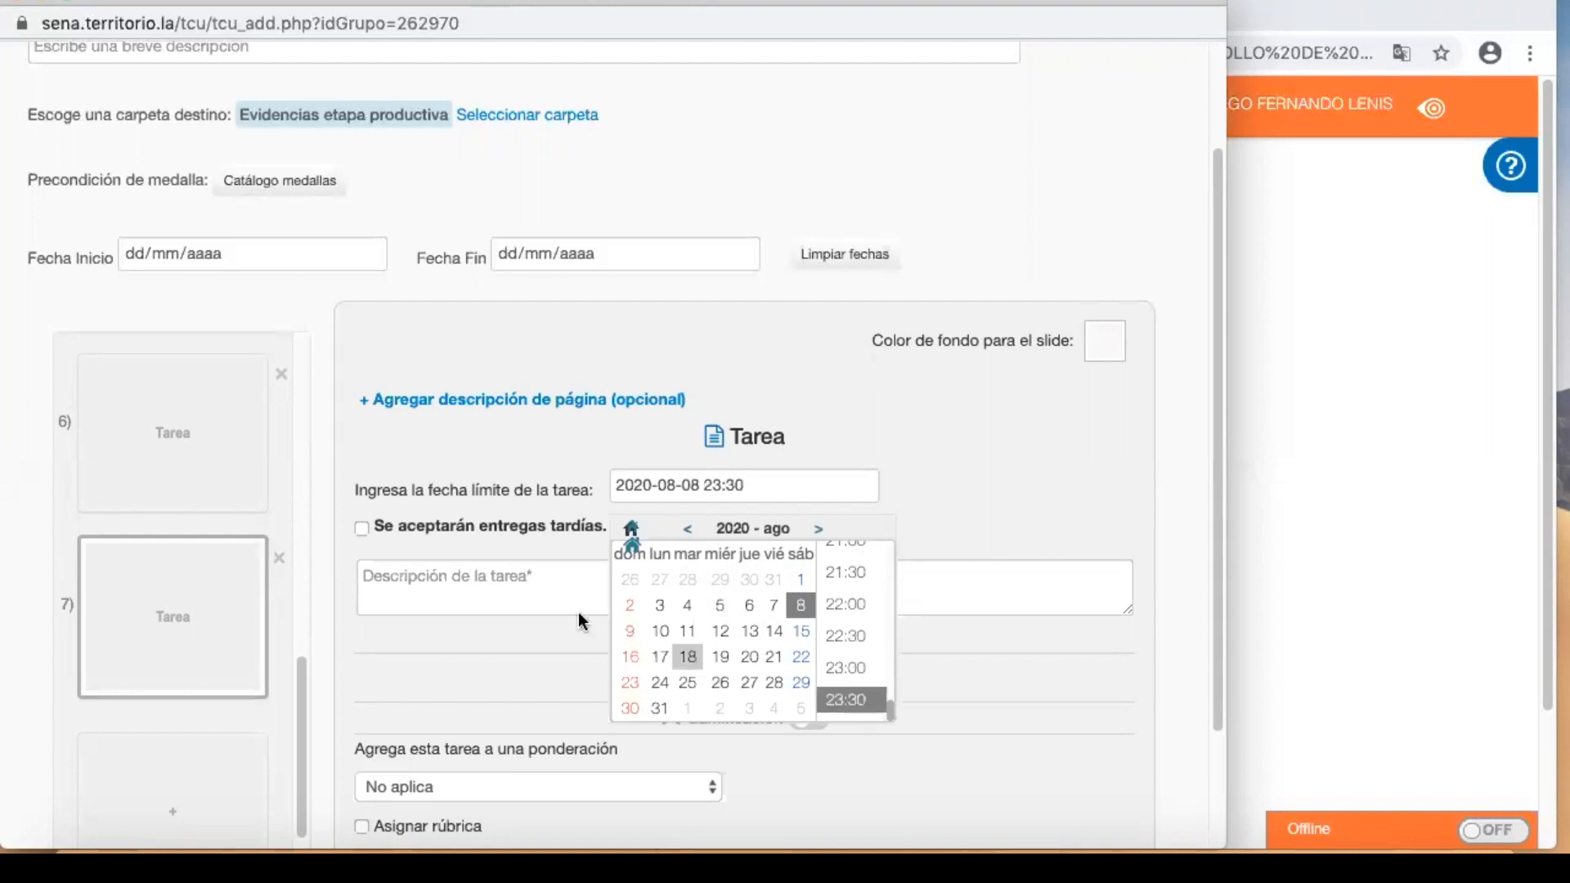
- Describe the seventh section's task as "F 023 - Evaluación parcial etapa productiva", accept late submissions and save the task
left_click(533, 584)
type("Evaluación parcial etapa productiva")
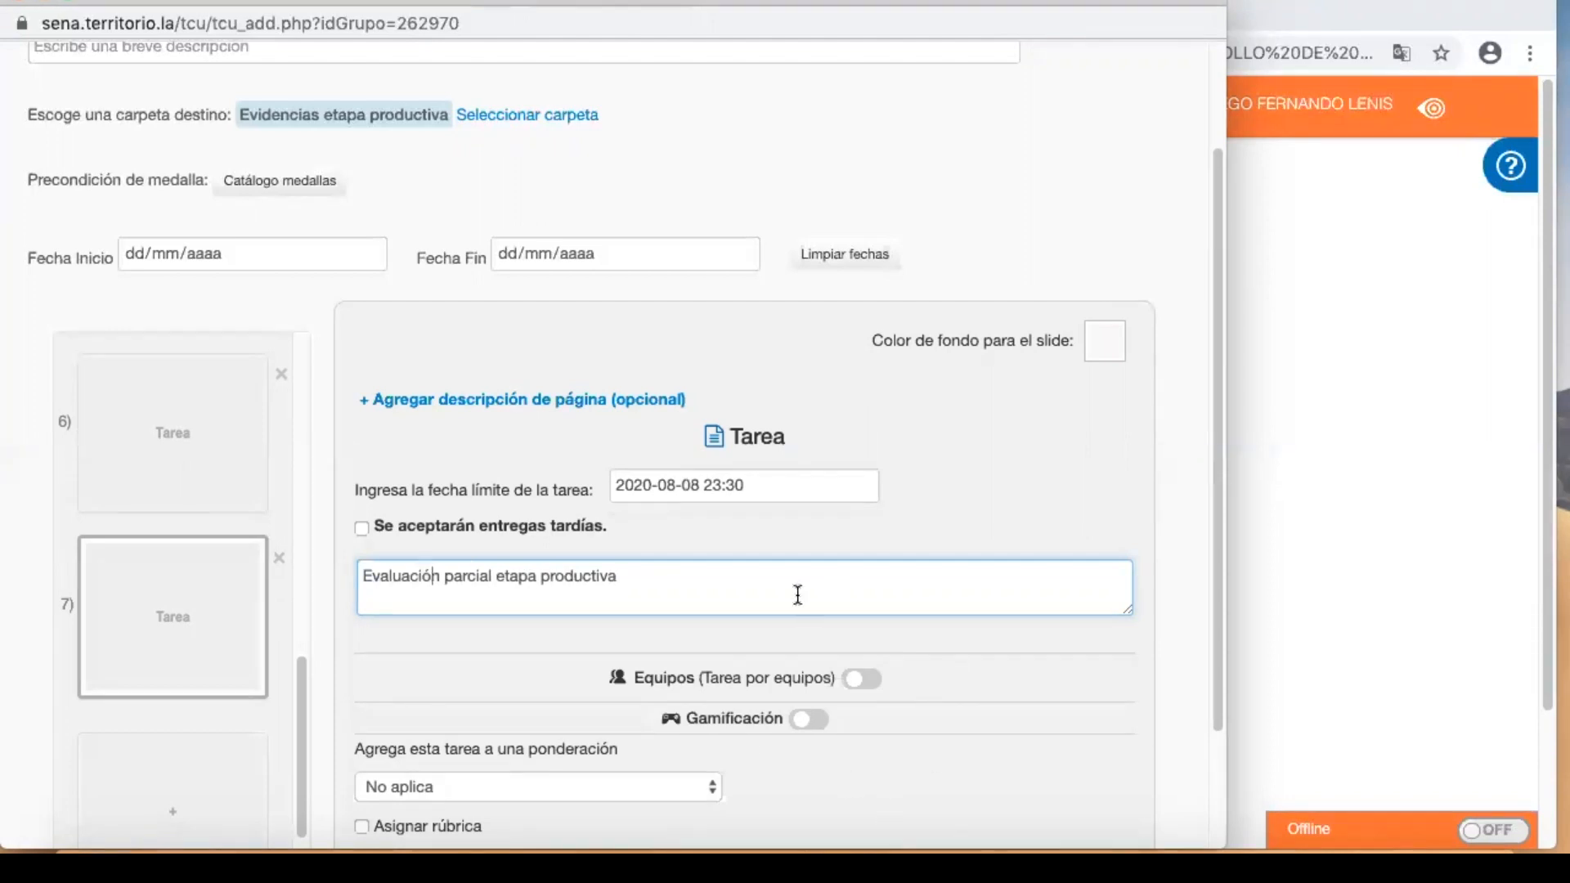
type("F 023 ")
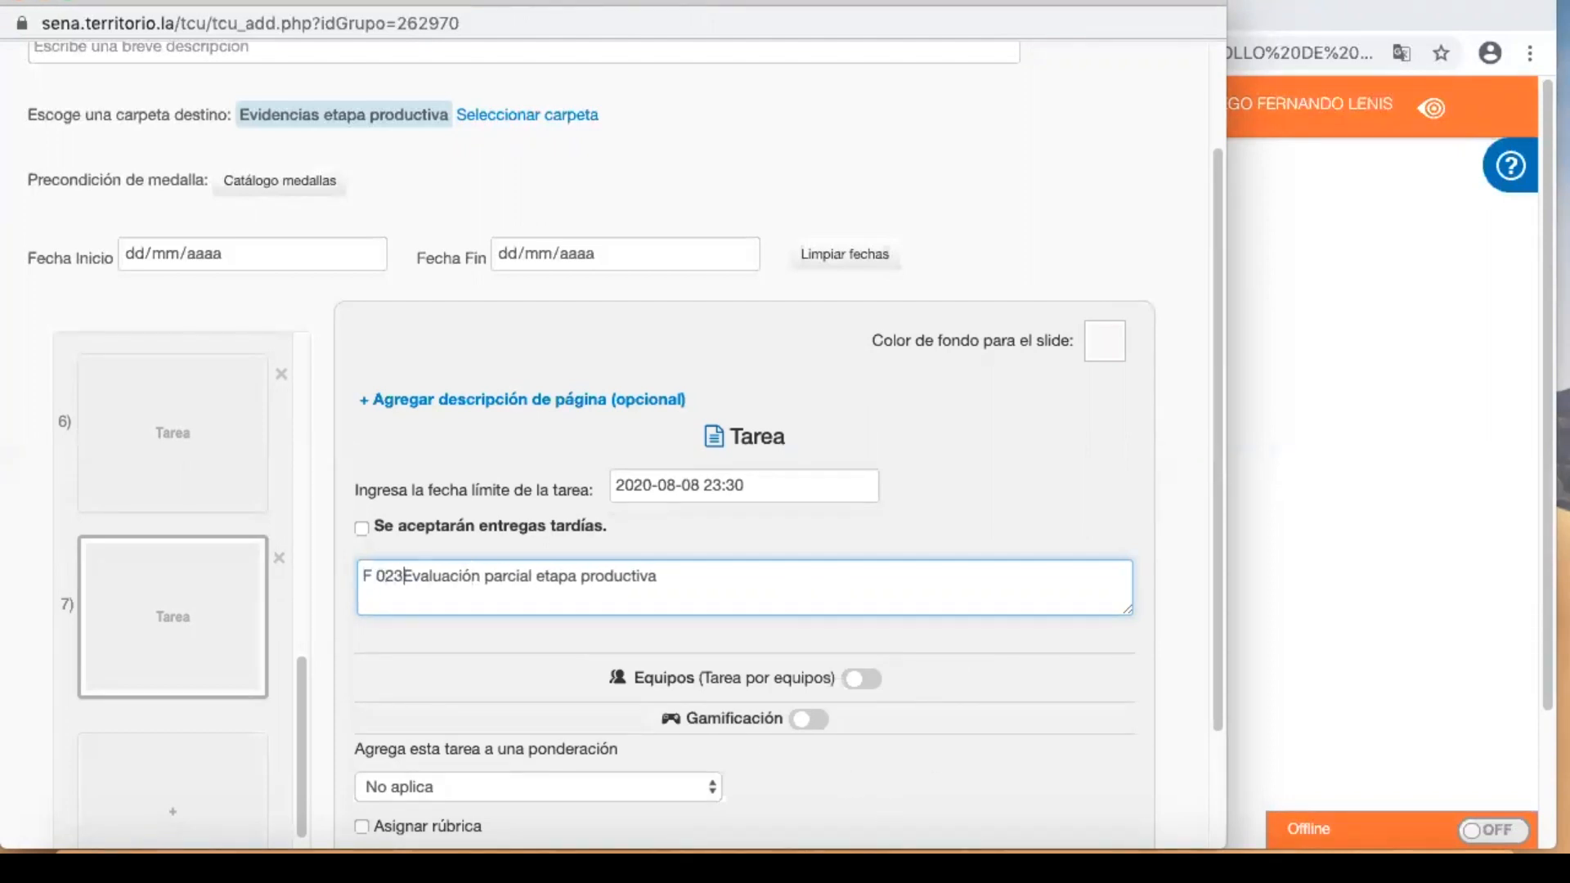
type("-")
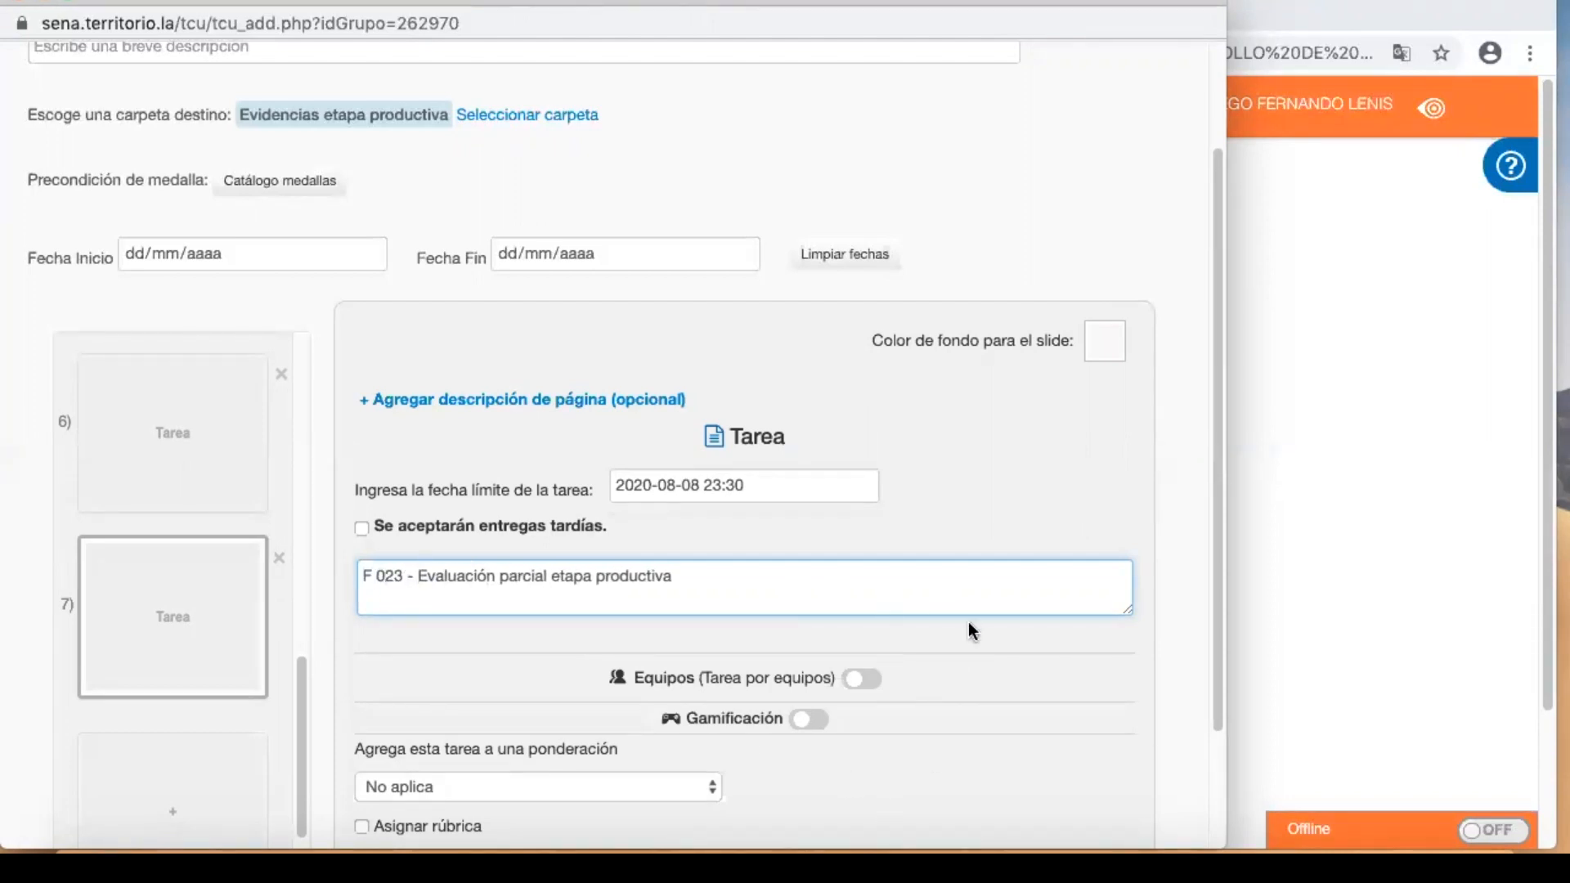
scroll(954, 664, "down", 2)
left_click(362, 369)
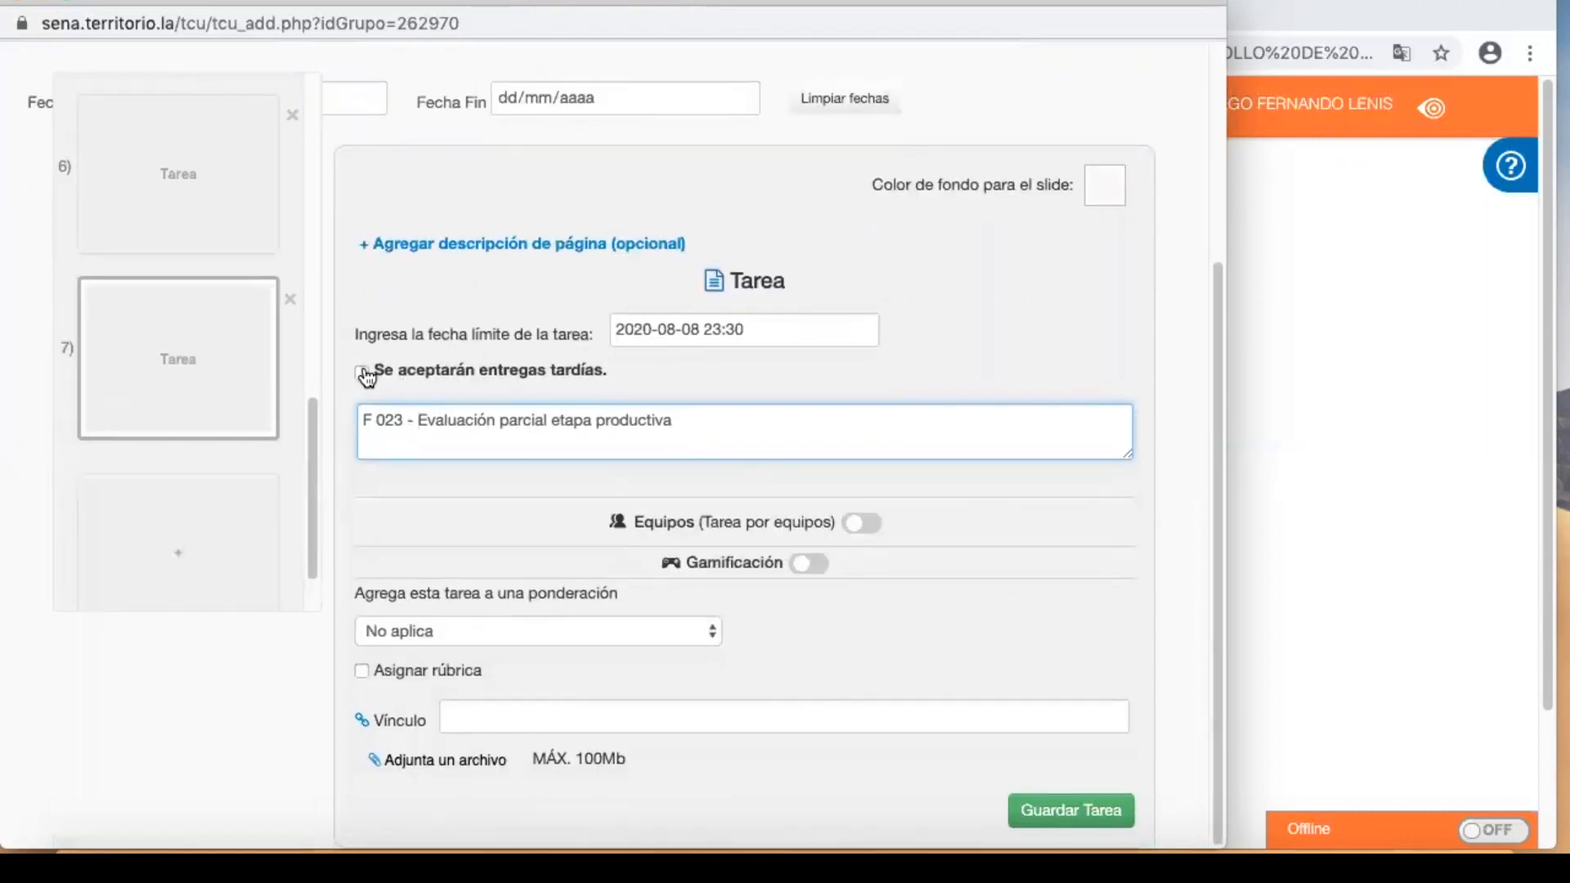
left_click(1067, 814)
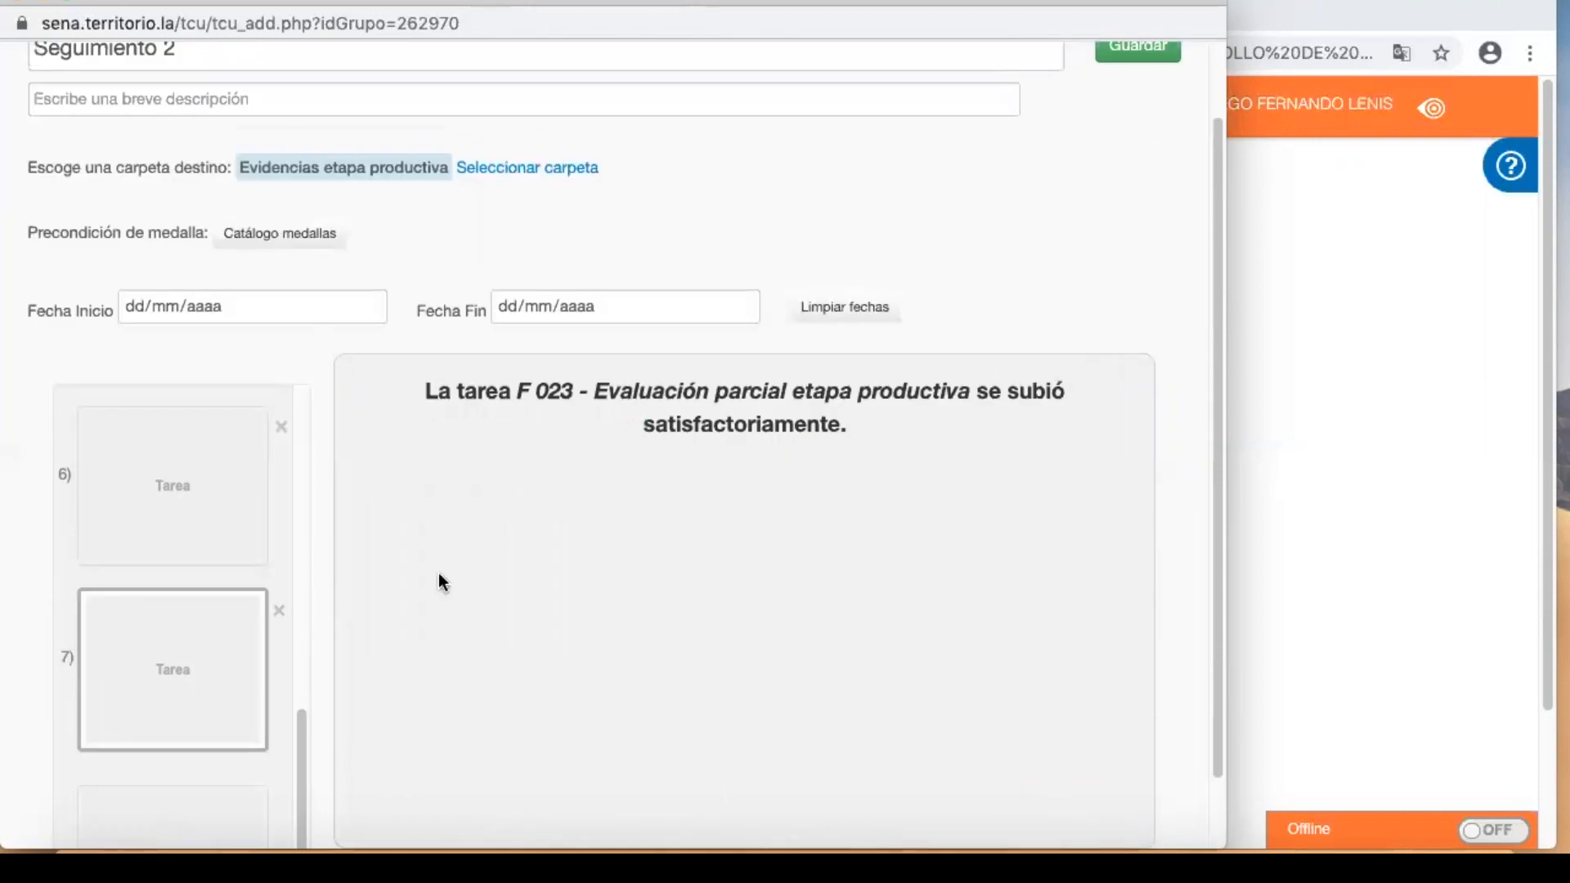
- Save the finished Seguimiento 2 content and close its confirmation message
scroll(259, 161, "up", 2)
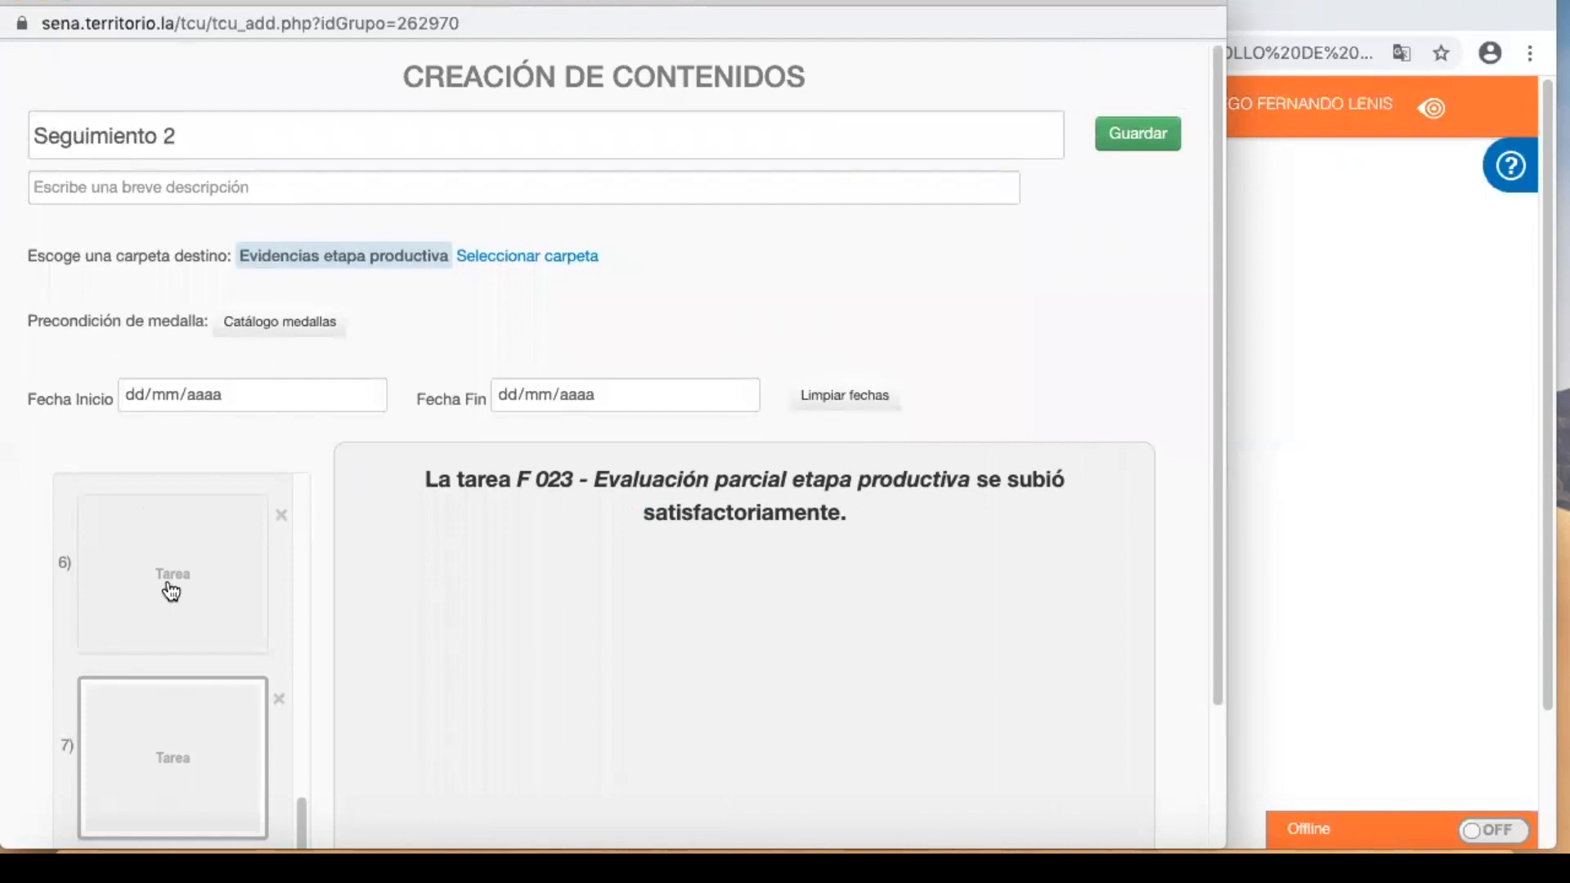
scroll(182, 624, "up", 10)
left_click(1136, 133)
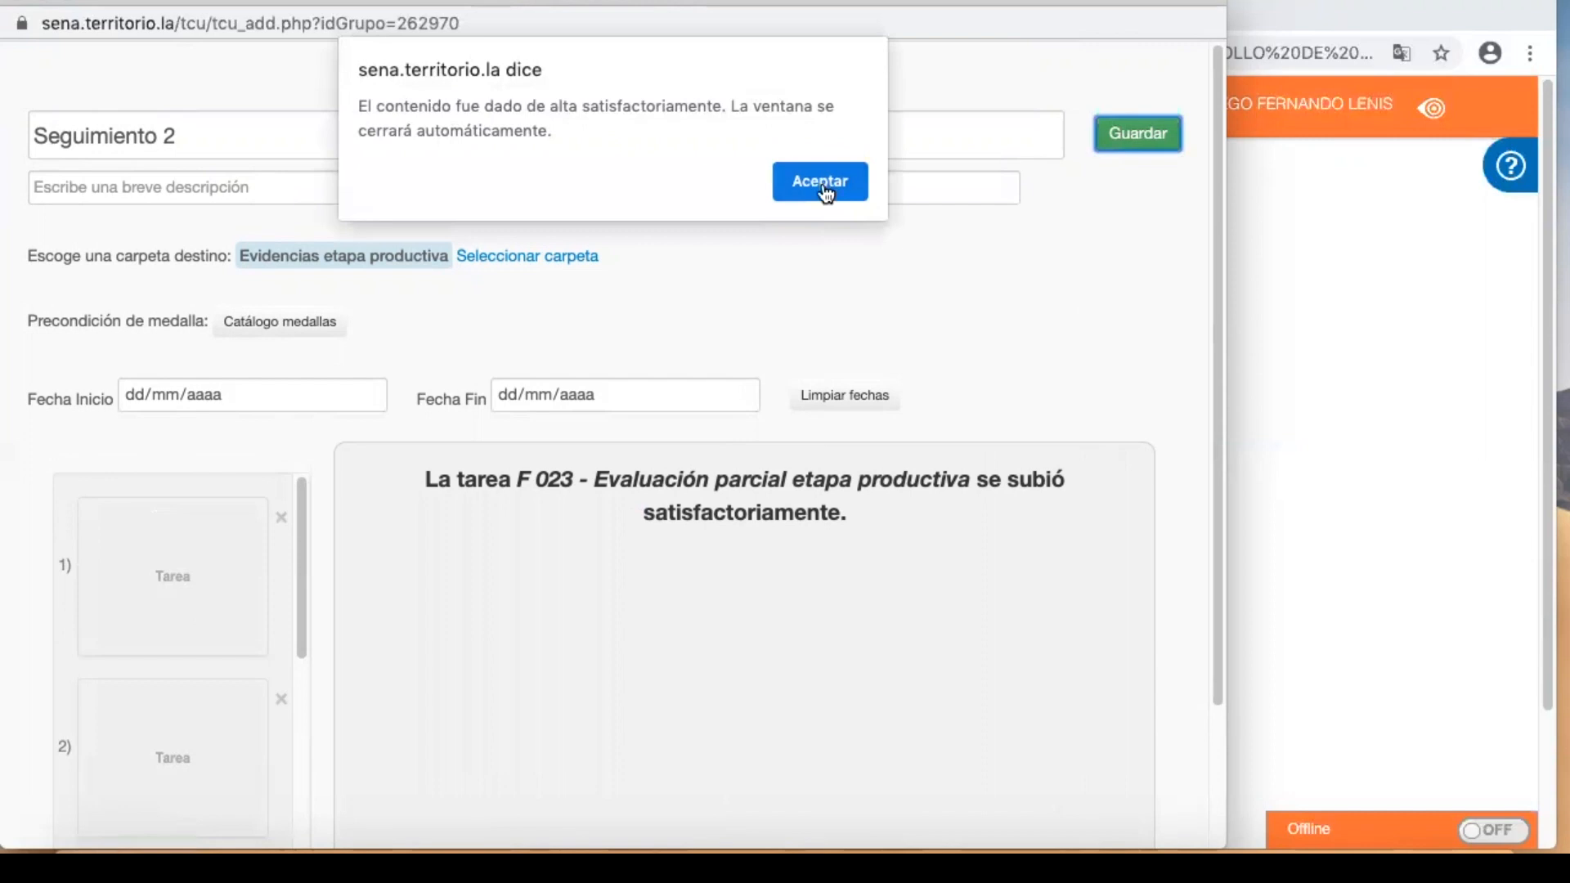
left_click(823, 184)
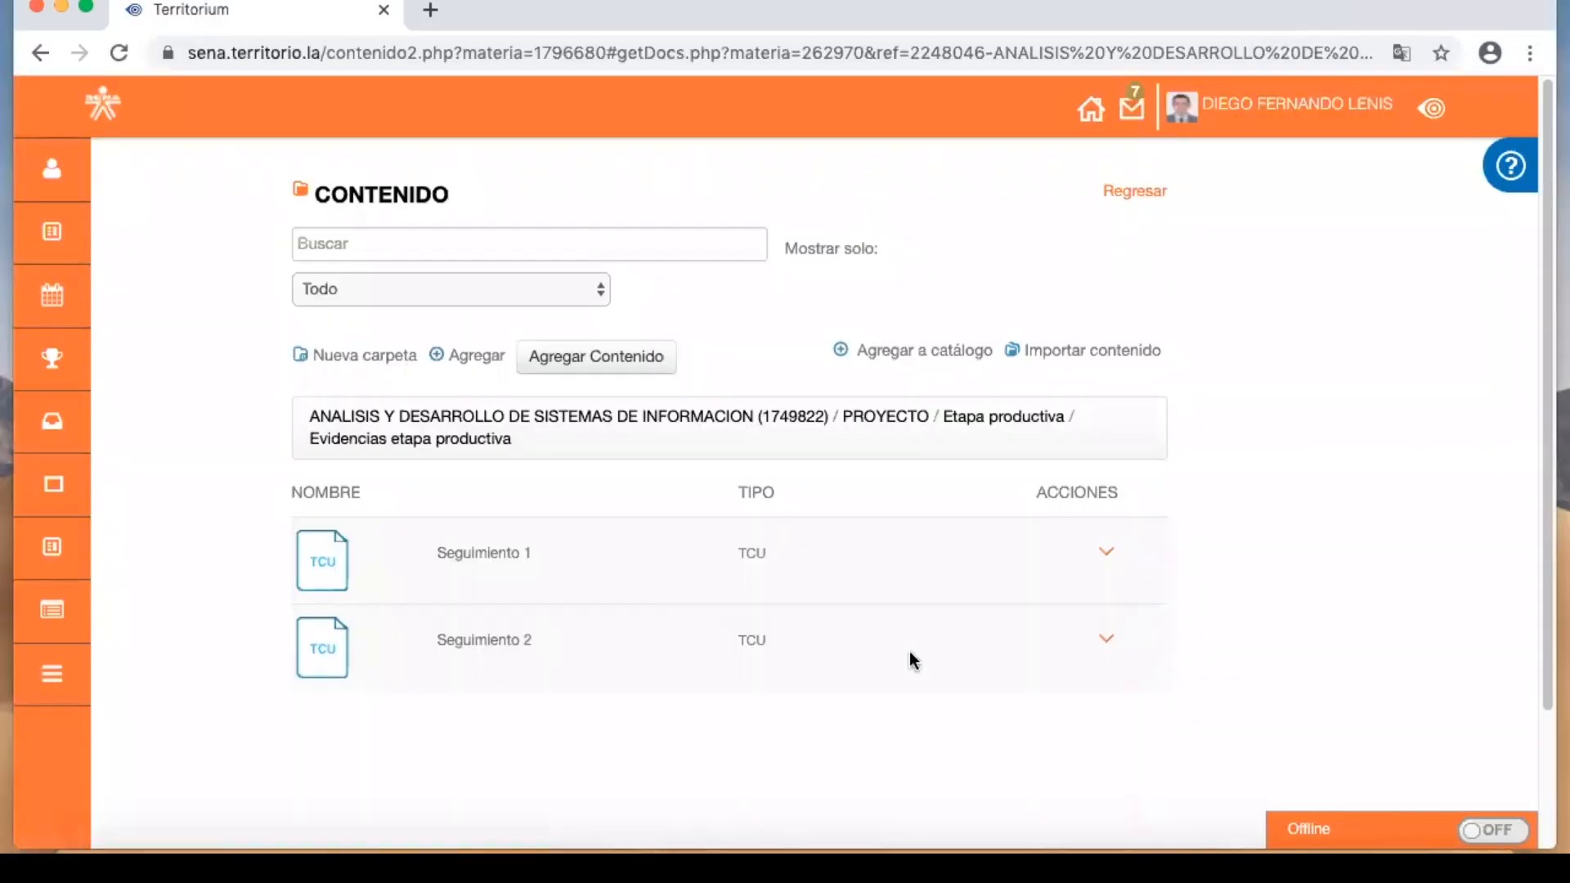
- Start a new content in the Evidencias etapa productiva folder and title it "Seguimiento 3"
scroll(906, 785, "down", 2)
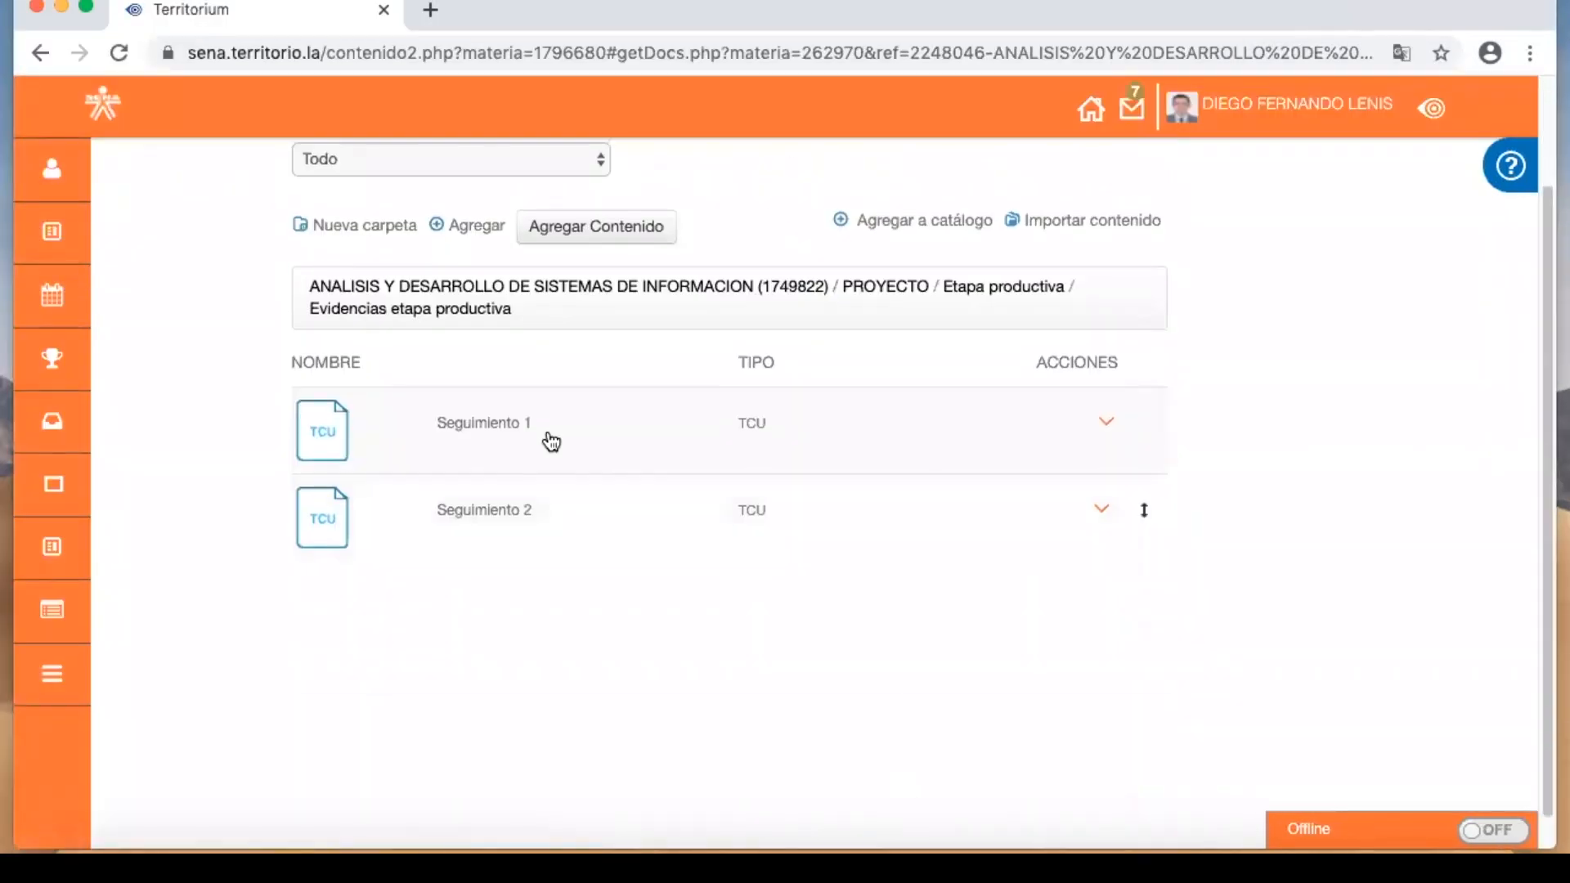
left_click(575, 232)
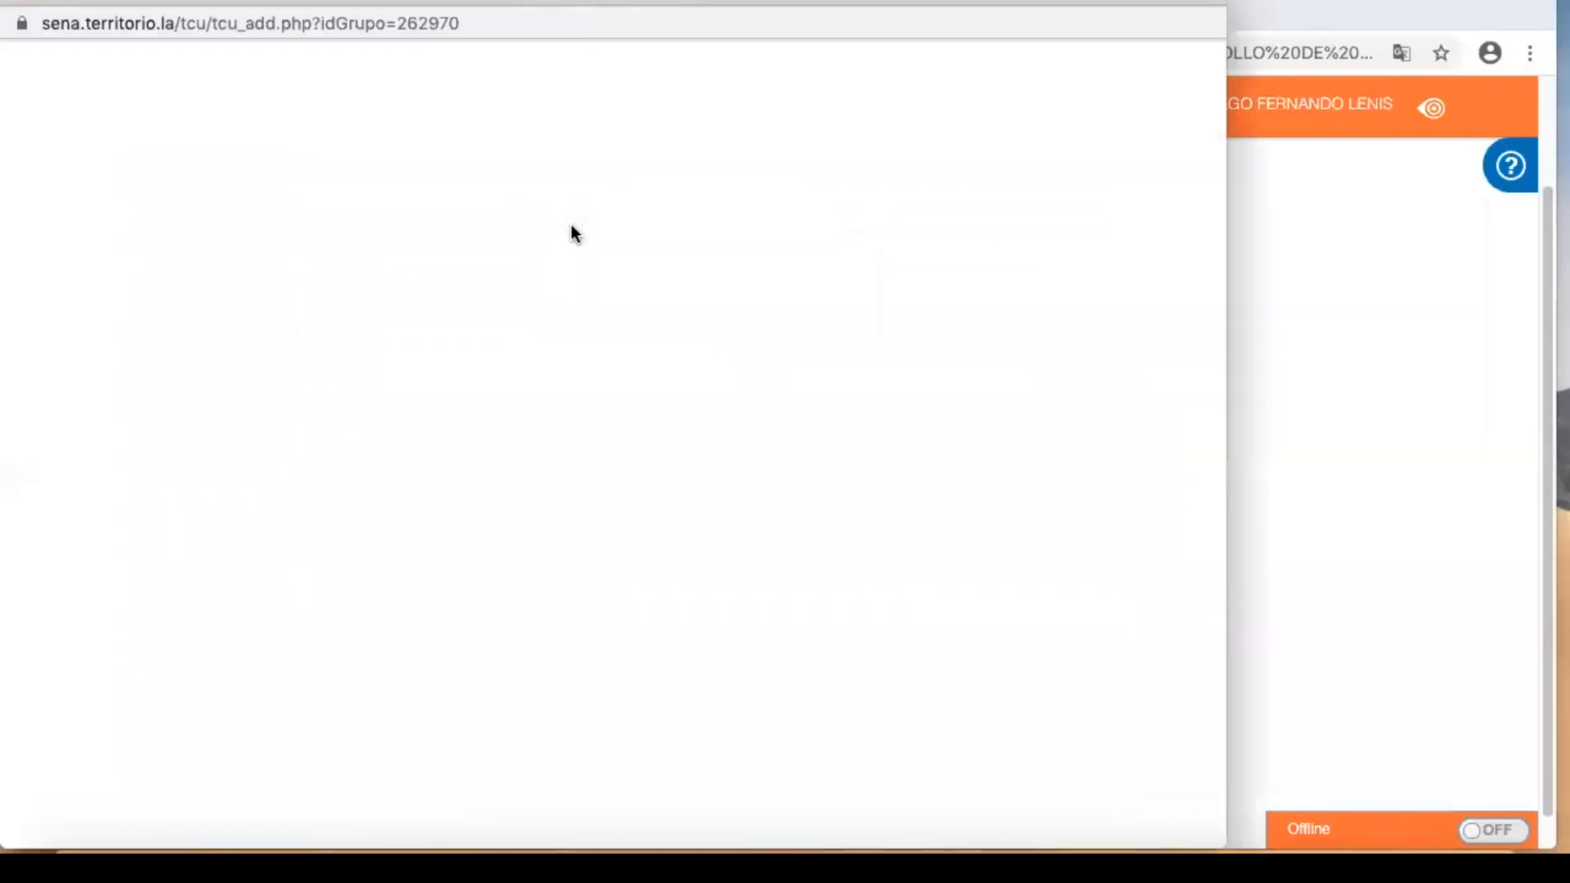
type("Seguimiento 3")
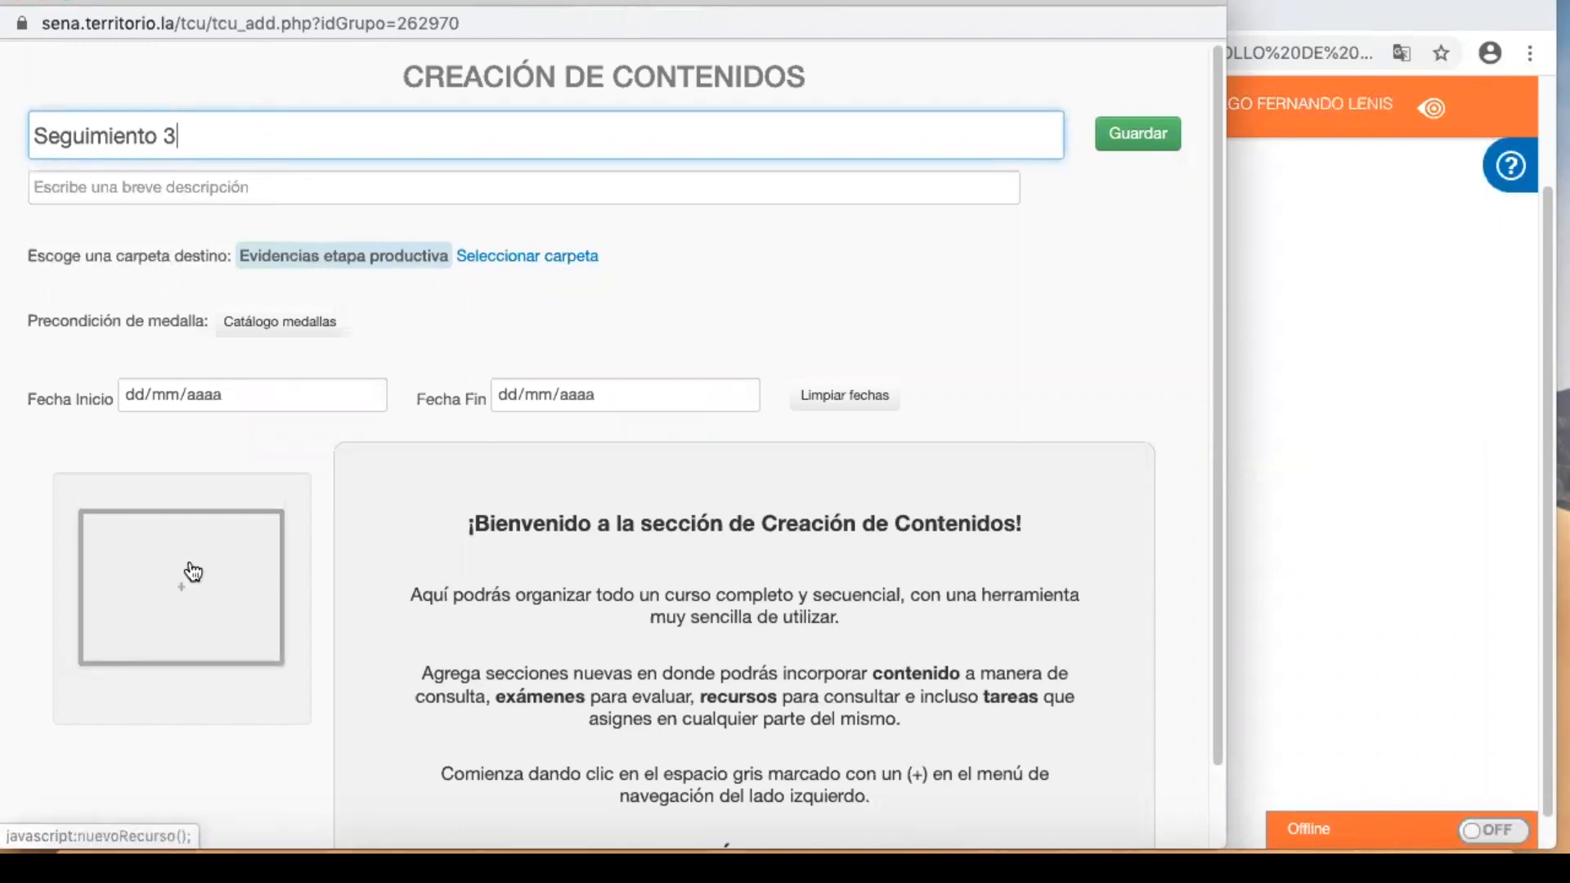
- Add seven empty sections to the Seguimiento 3 content
left_click(180, 579)
scroll(183, 625, "down", 2)
left_click(183, 626)
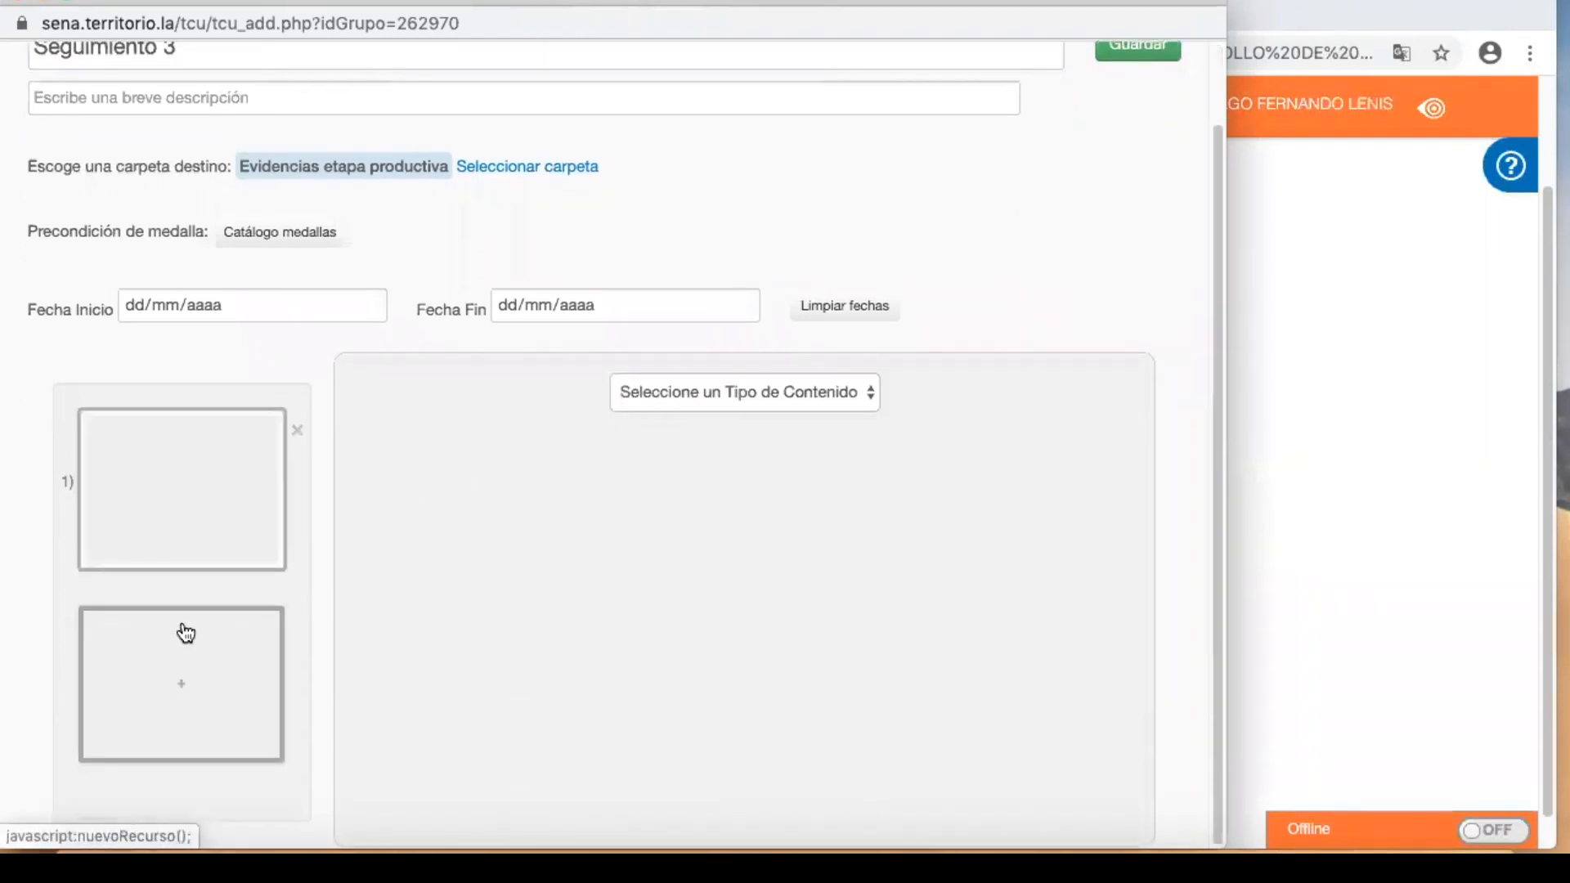
left_click(175, 760)
scroll(175, 760, "down", 2)
left_click(175, 760)
scroll(178, 781, "down", 2)
left_click(178, 781)
scroll(178, 781, "down", 2)
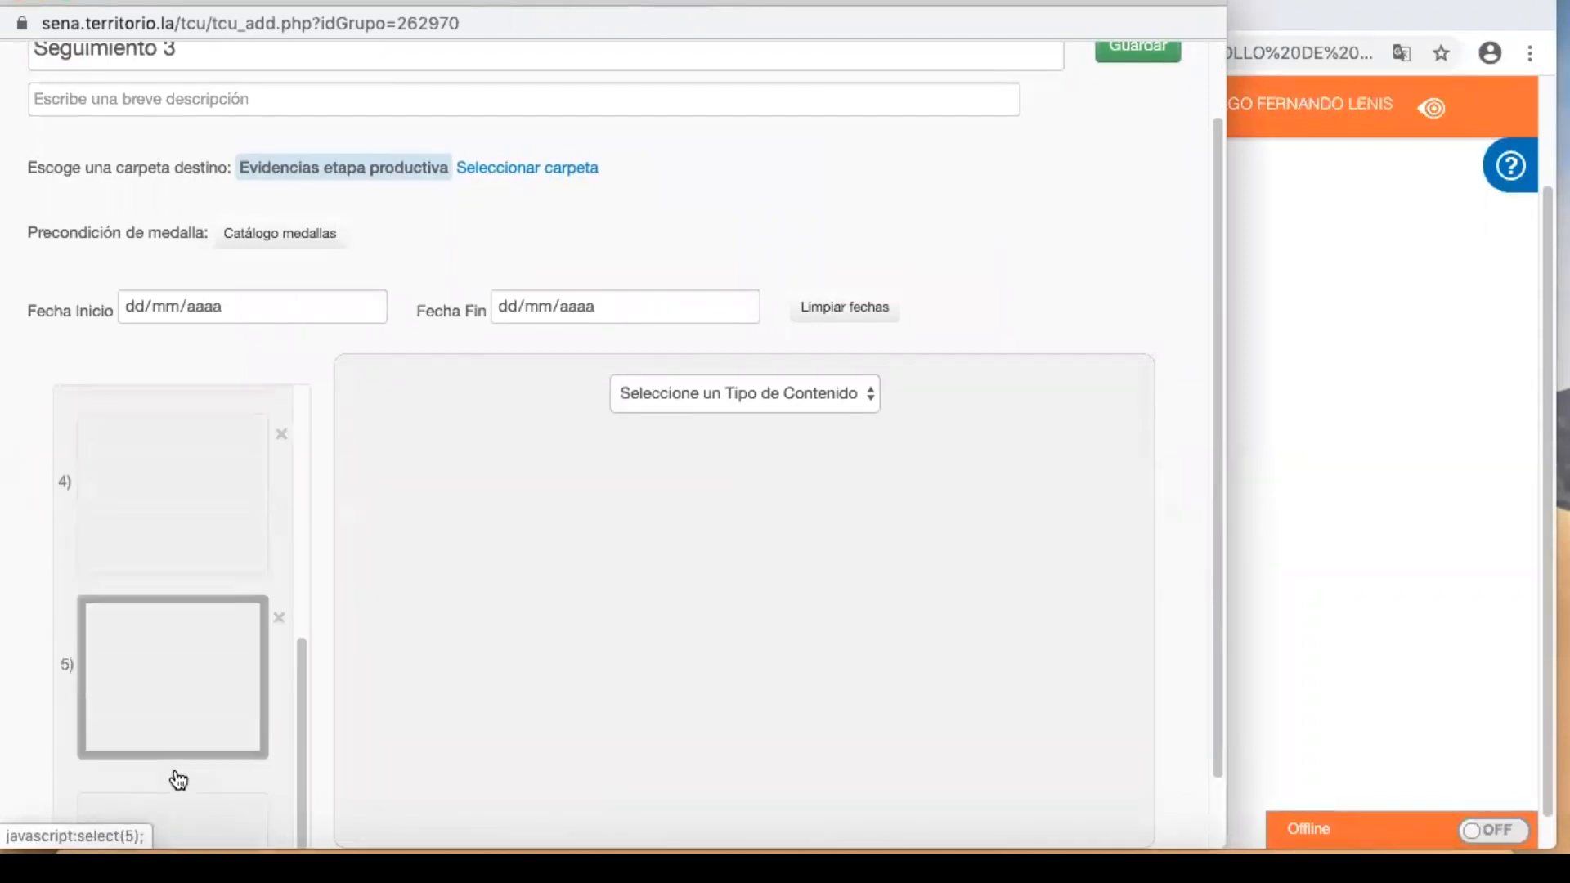
left_click(178, 781)
scroll(178, 781, "down", 1)
left_click(179, 780)
- Make the first section of Seguimiento 3 an Evidencia and describe its task as "Bitácora 7"
left_click(193, 596)
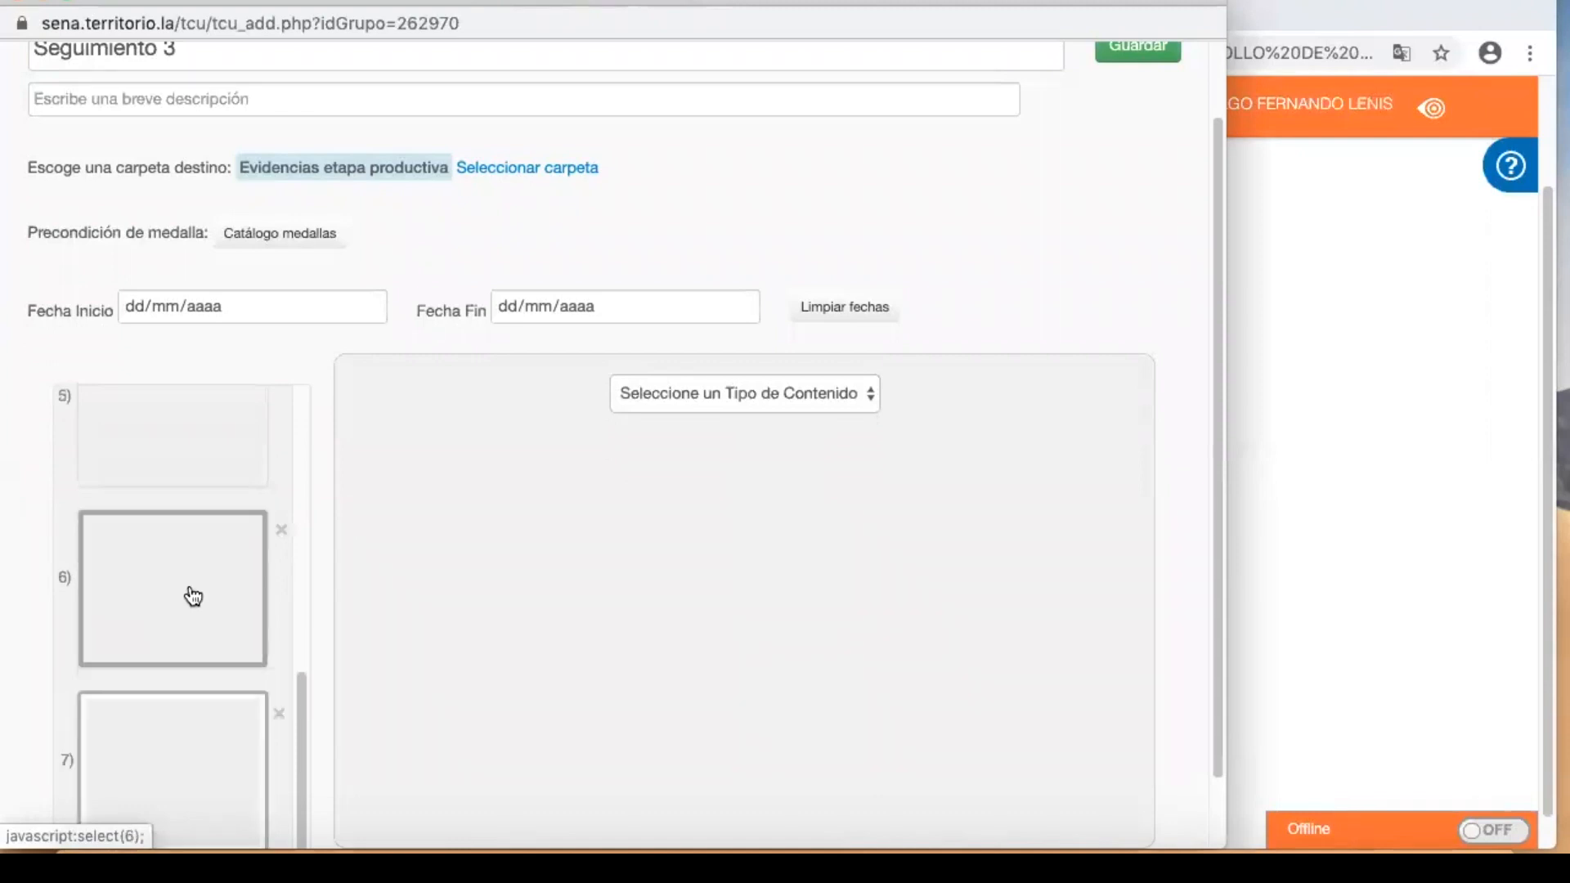
scroll(189, 572, "up", 12)
left_click(183, 513)
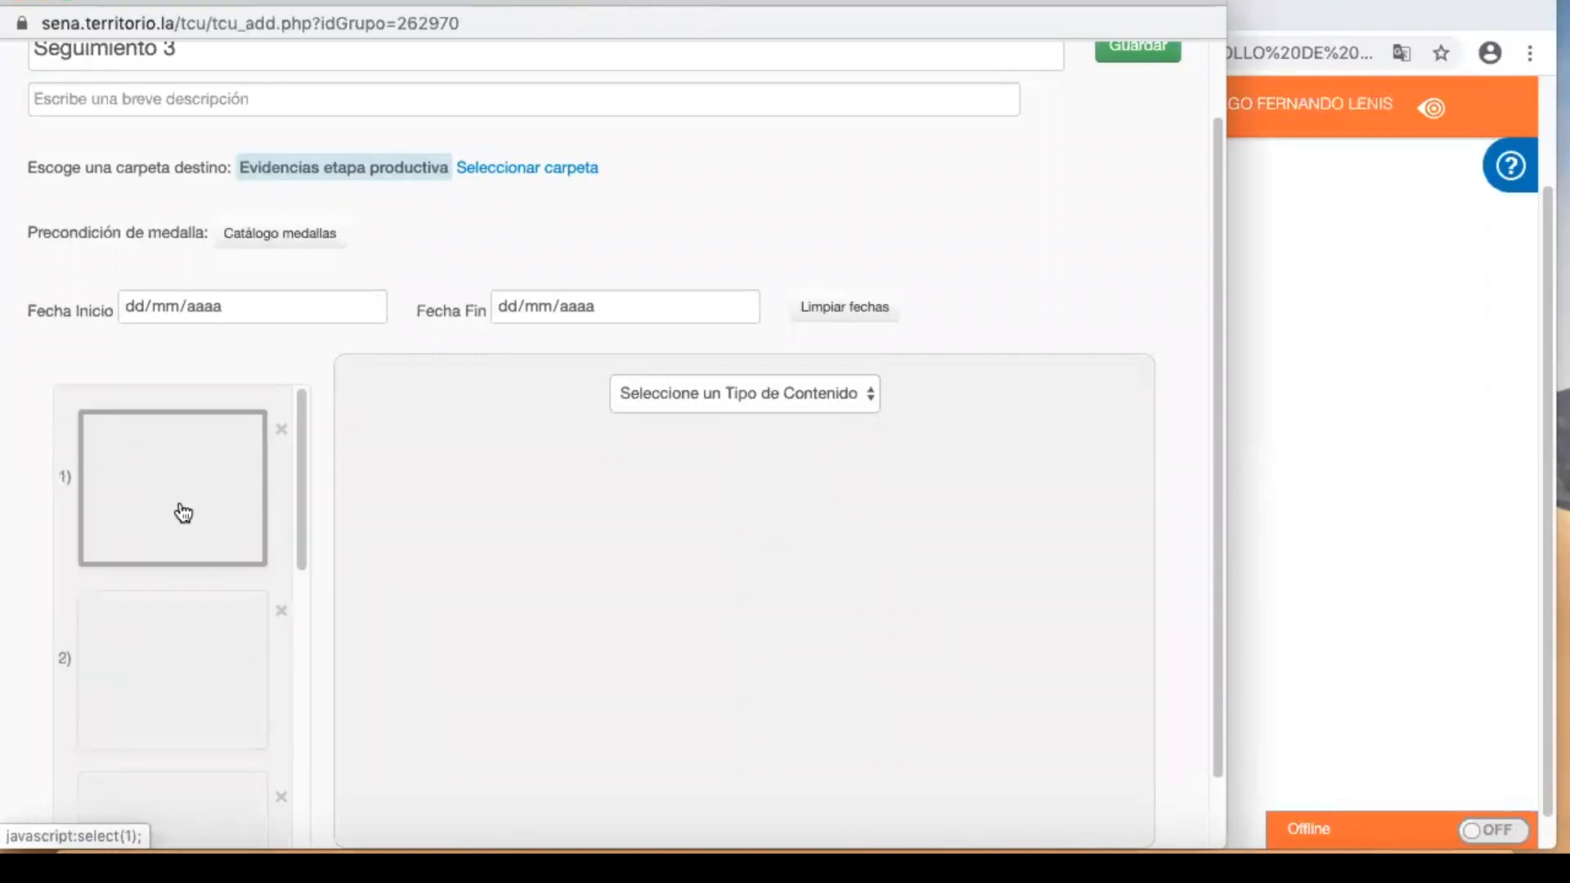
left_click(851, 394)
left_click(807, 449)
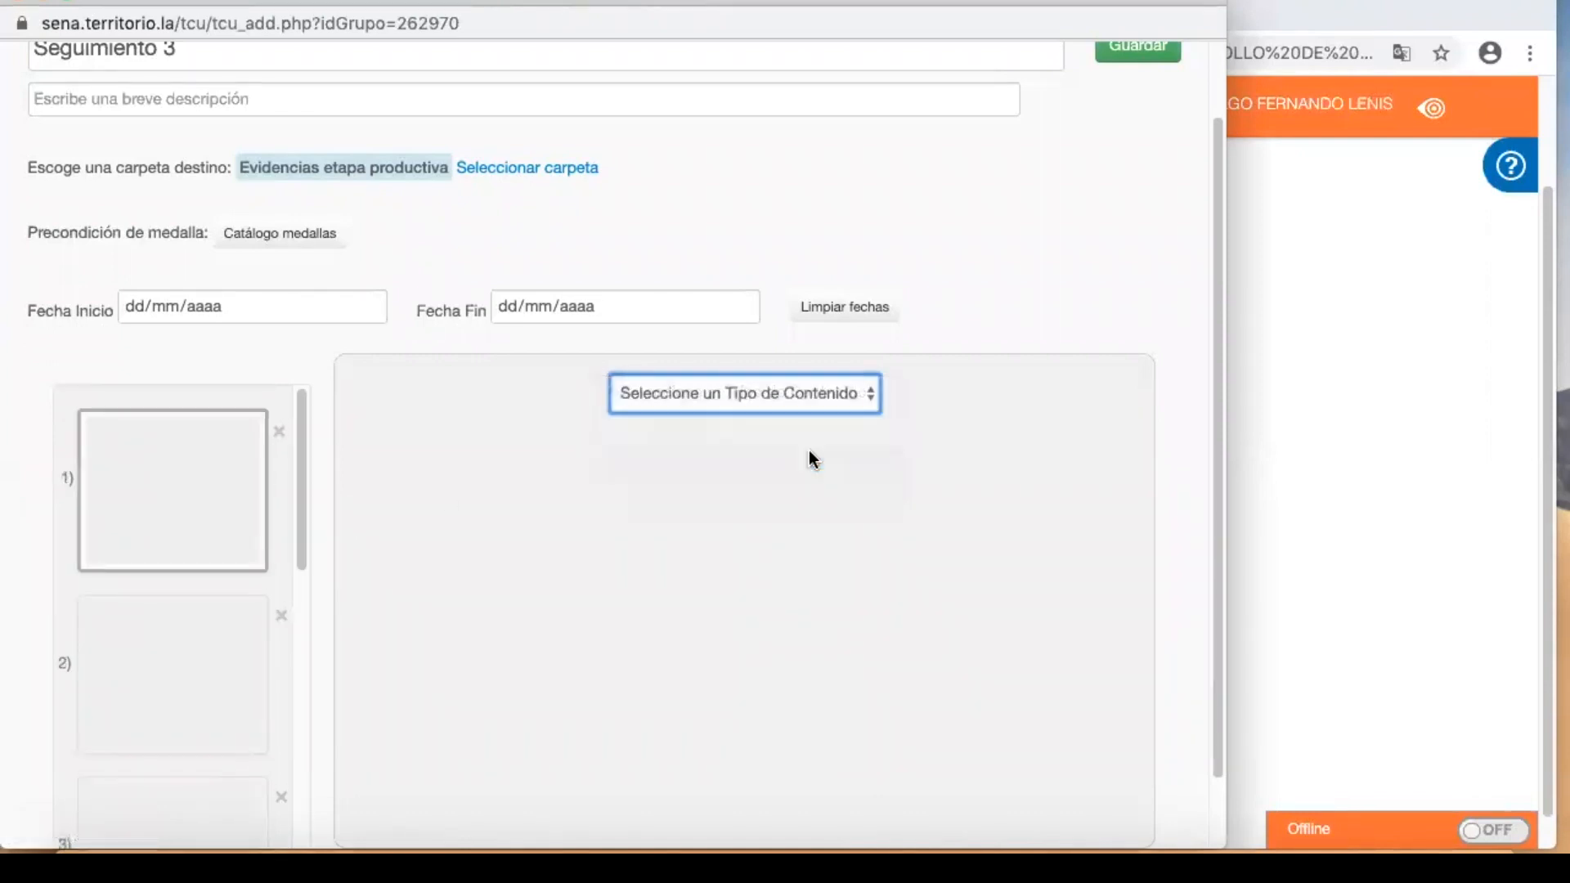
left_click(652, 646)
type("Bitác")
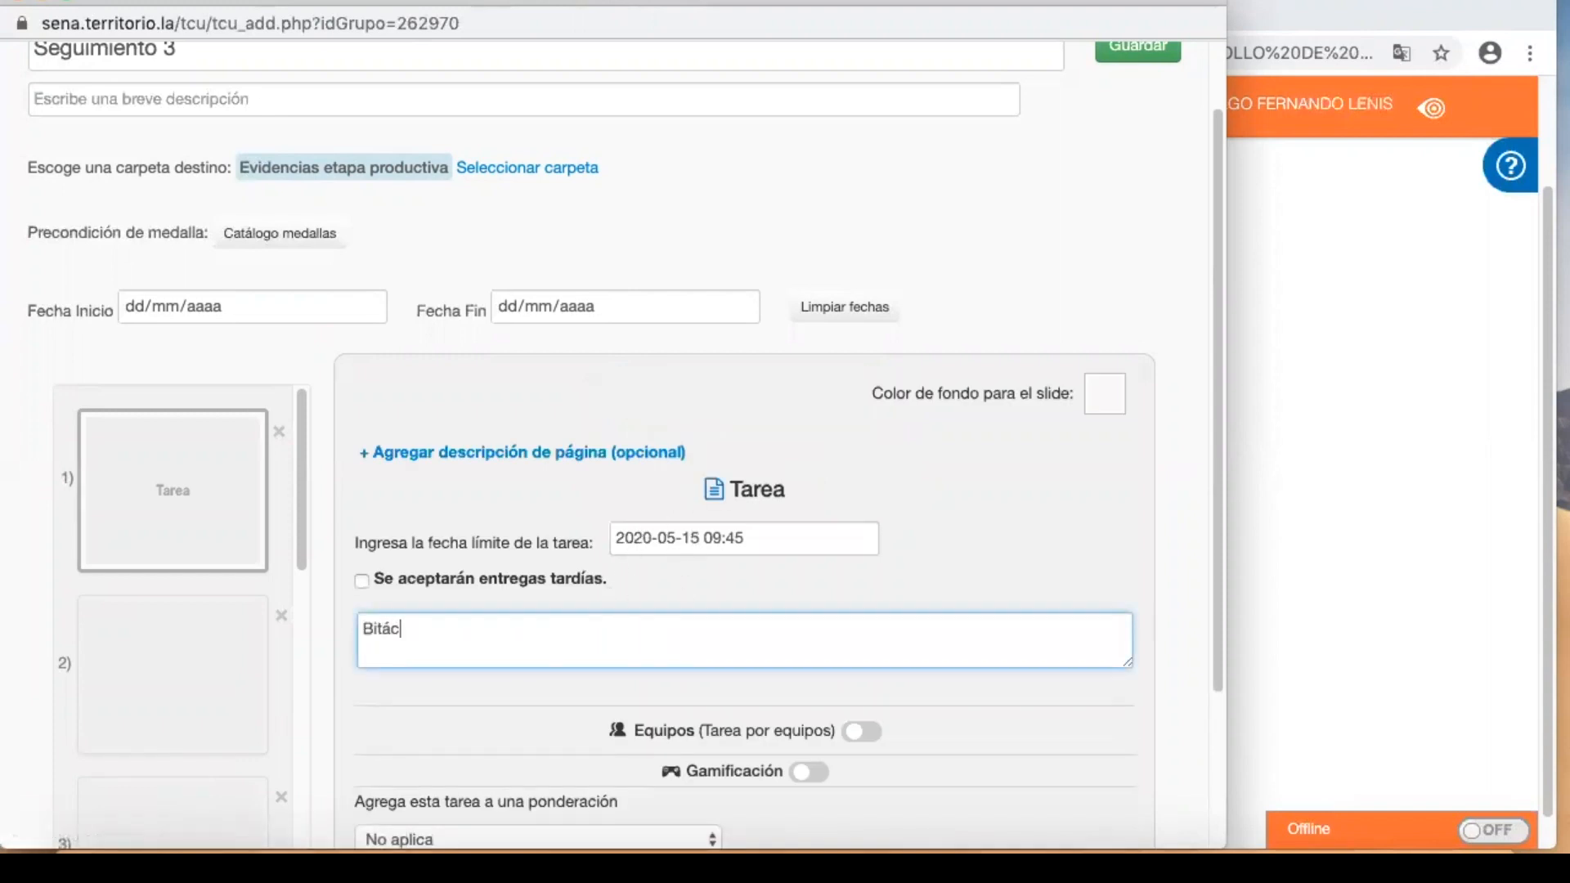
type("ora 7")
left_click(727, 533)
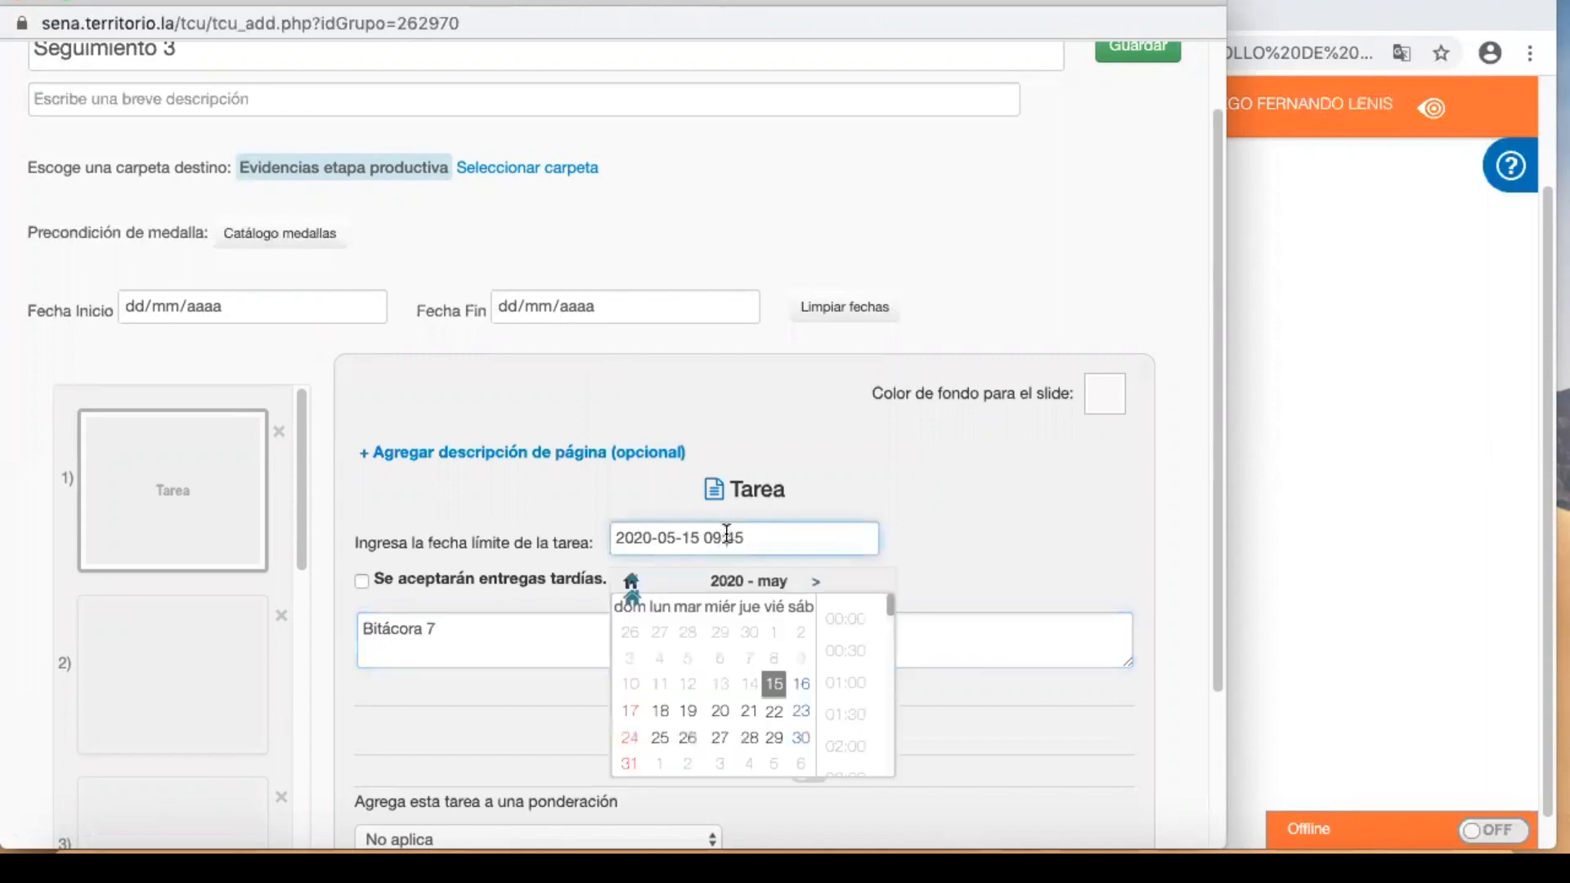
left_click(816, 582)
left_click(816, 582)
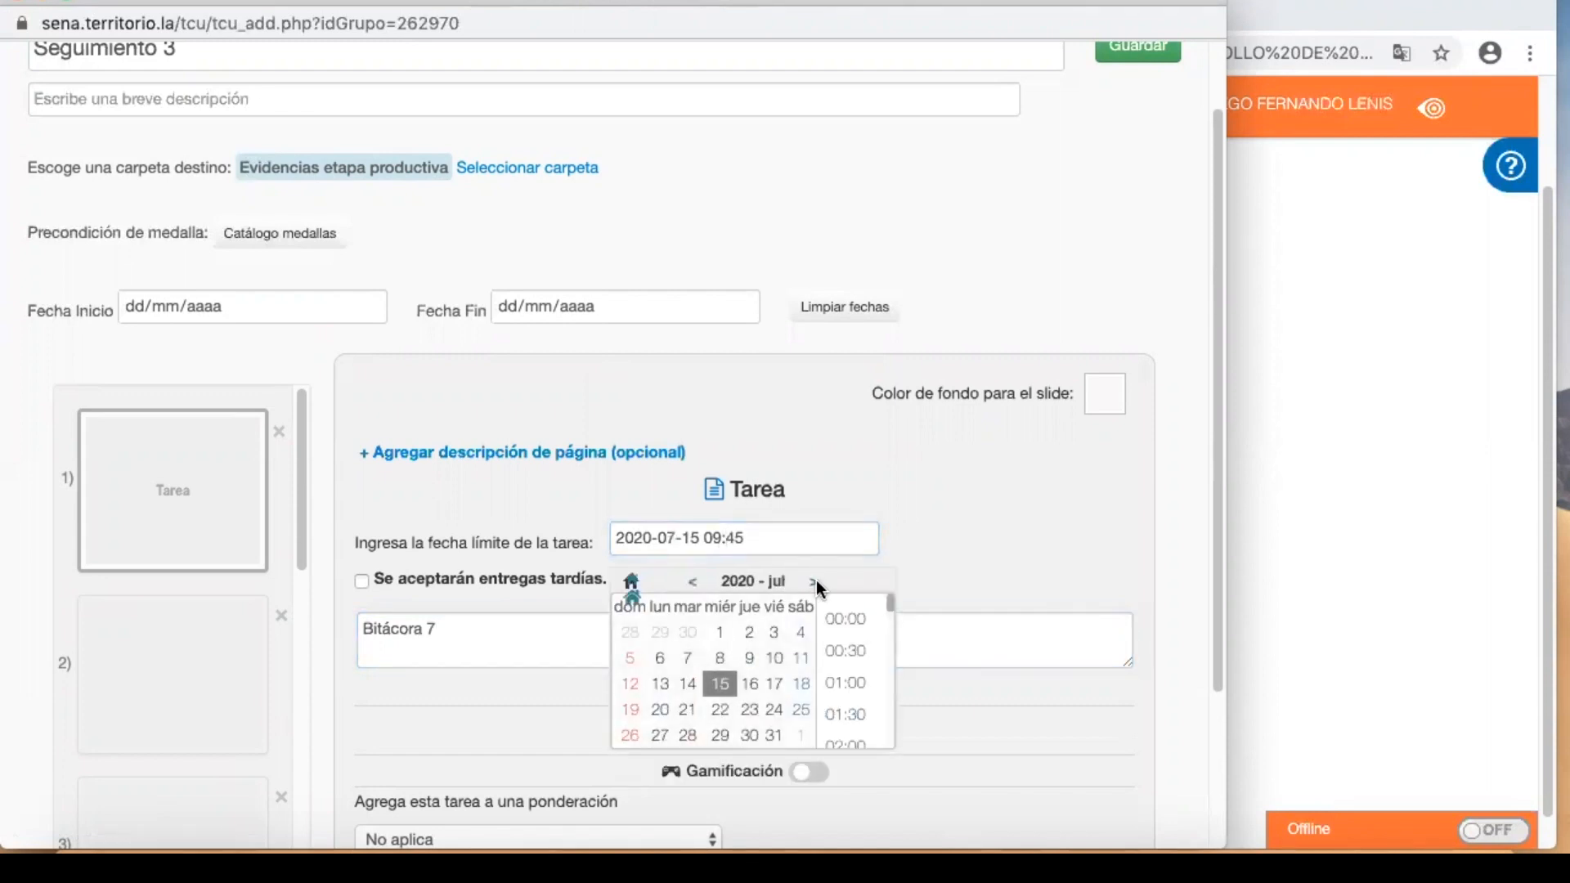
left_click(816, 582)
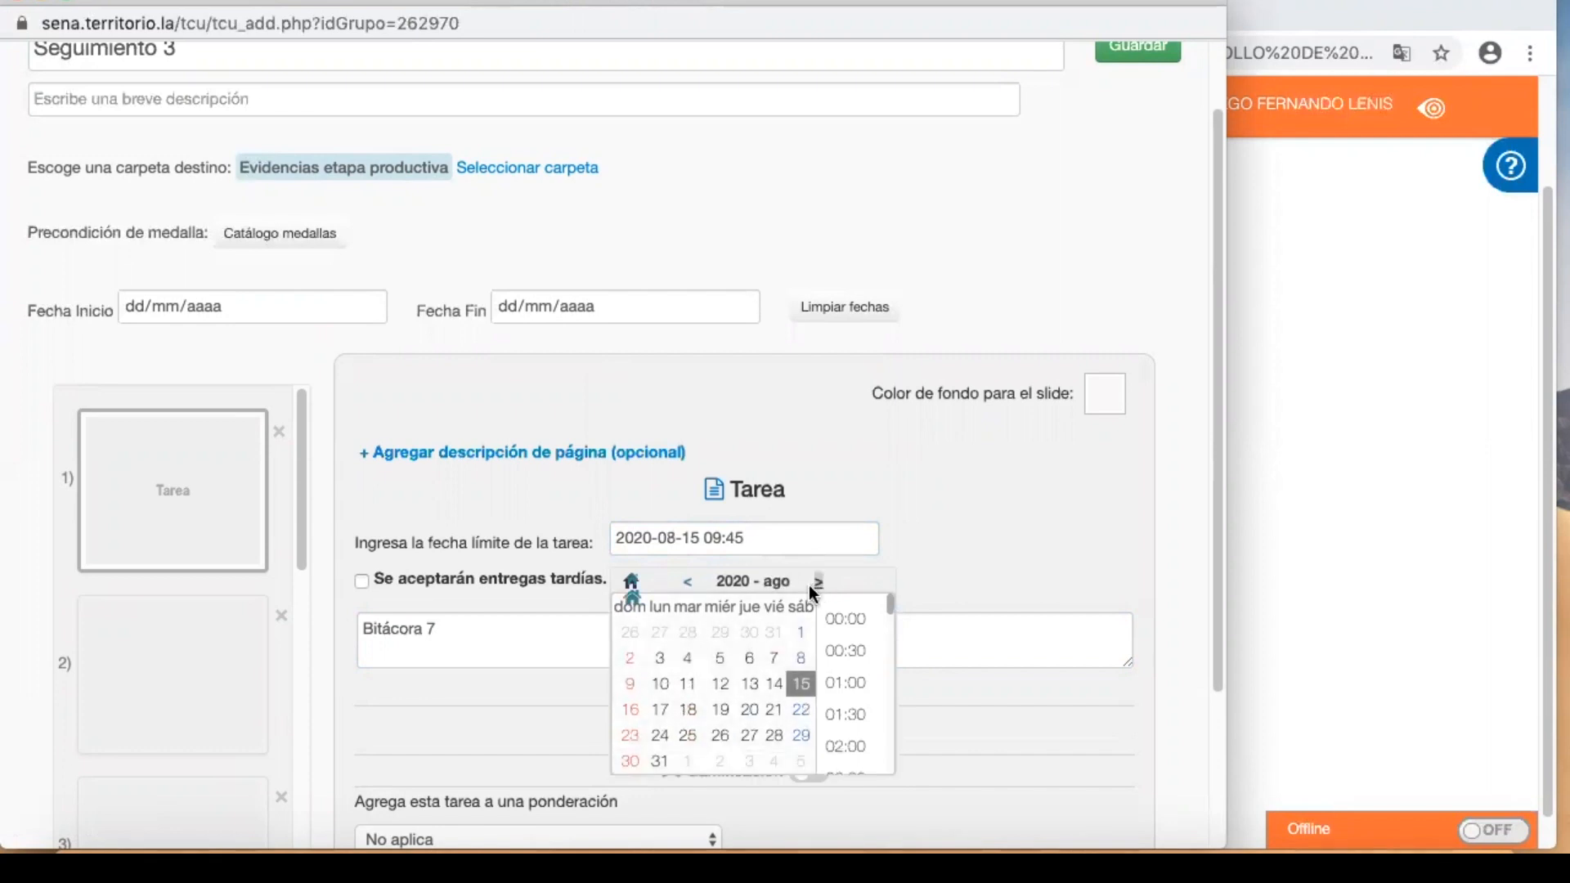
left_click(688, 710)
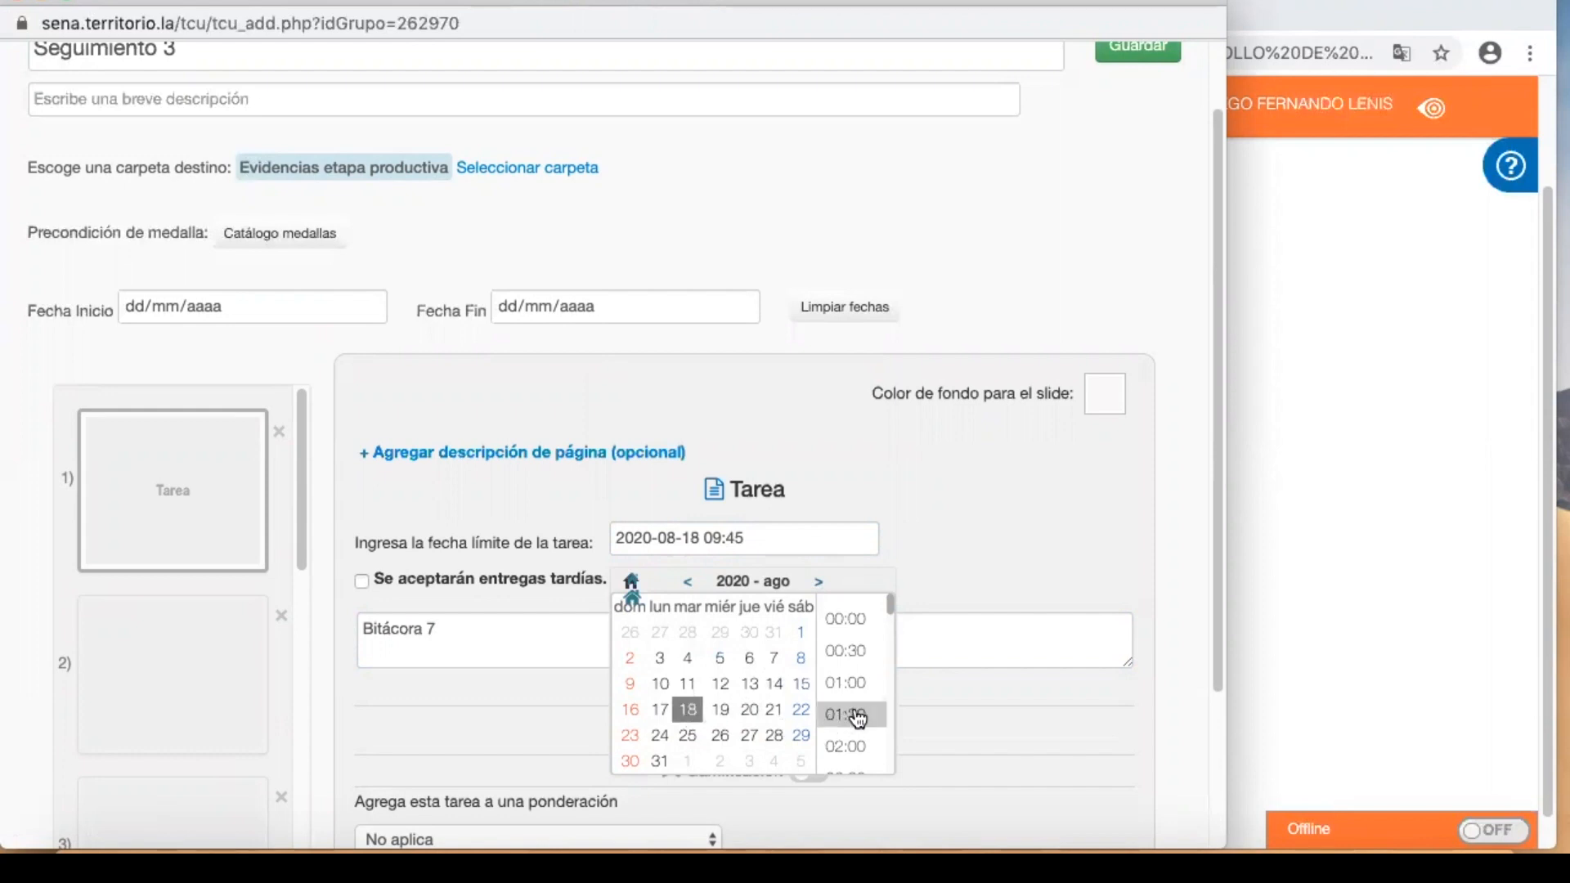
scroll(855, 716, "down", 15)
left_click(847, 753)
left_click(1036, 711)
scroll(1037, 709, "down", 3)
left_click(1060, 812)
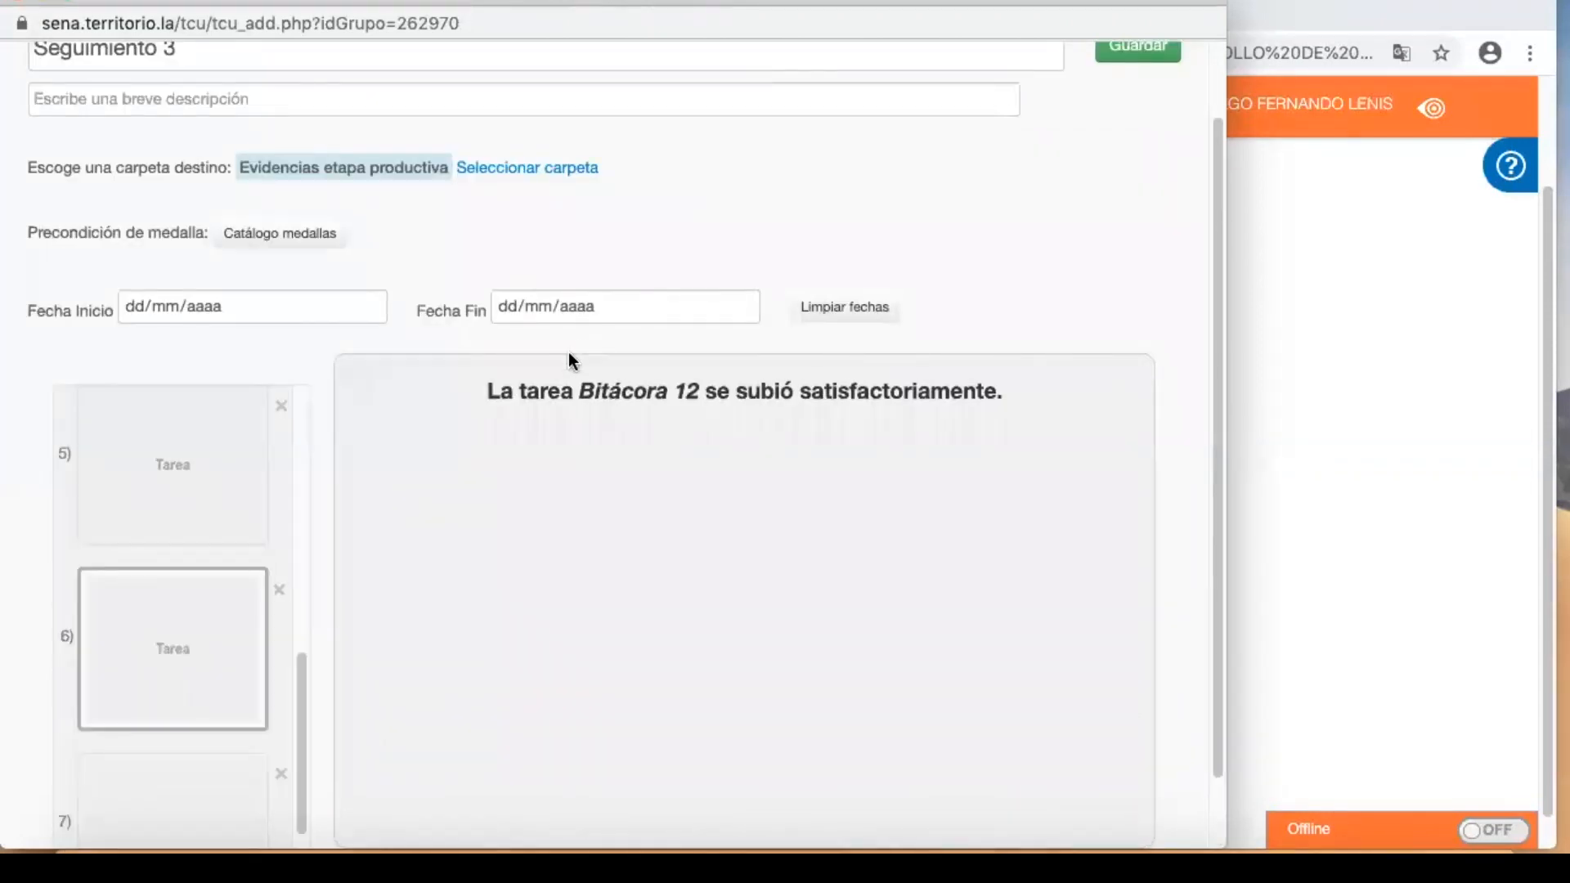
left_click_drag(579, 390, 705, 398)
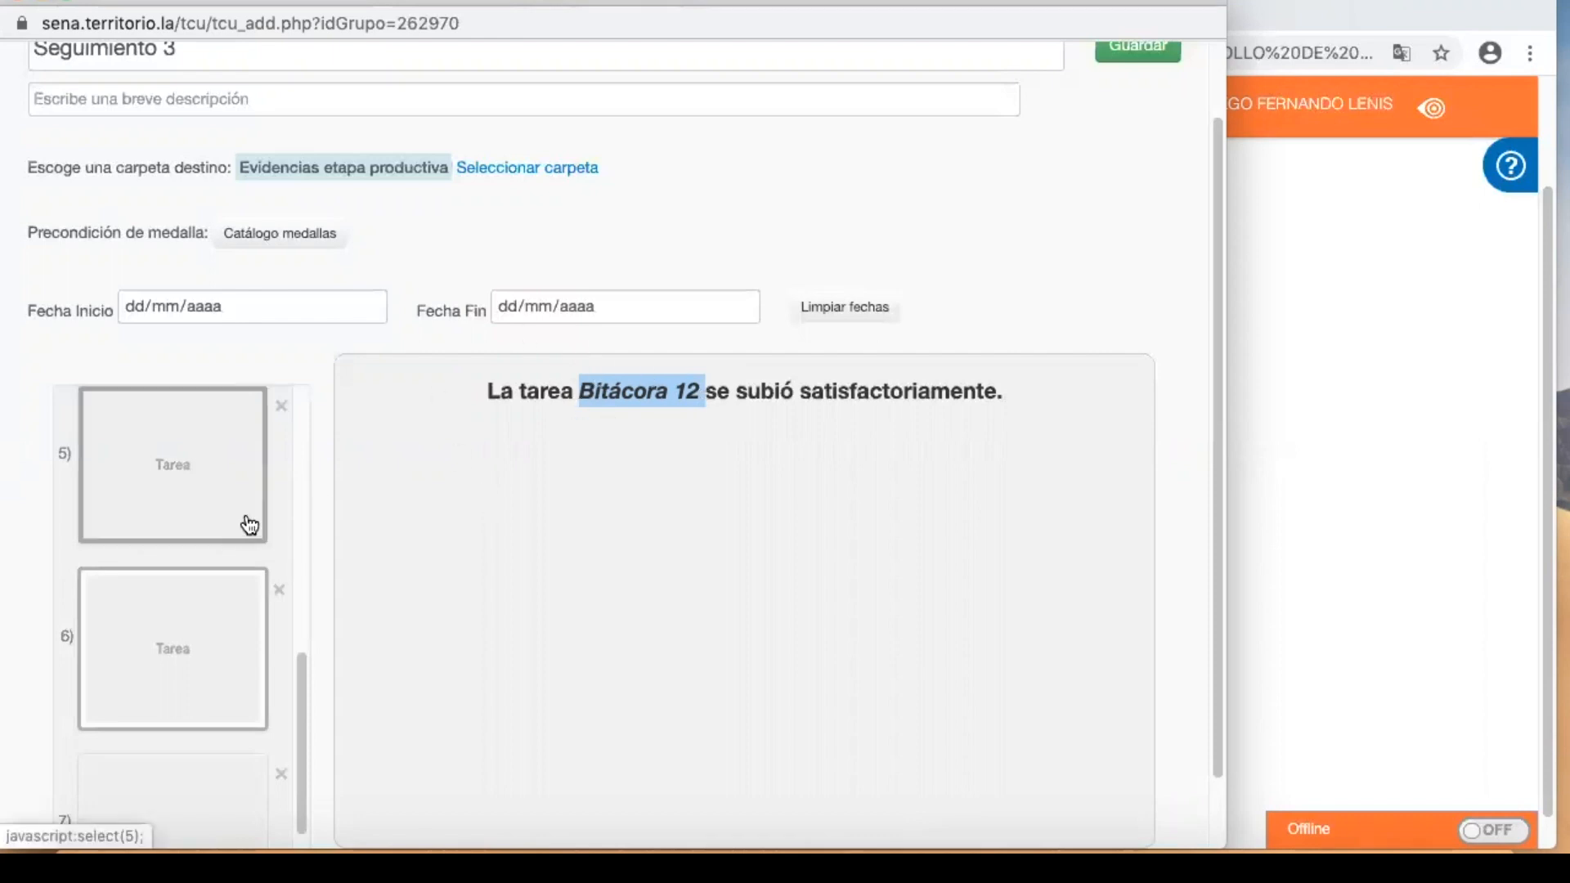
scroll(245, 523, "up", 10)
scroll(249, 525, "down", 10)
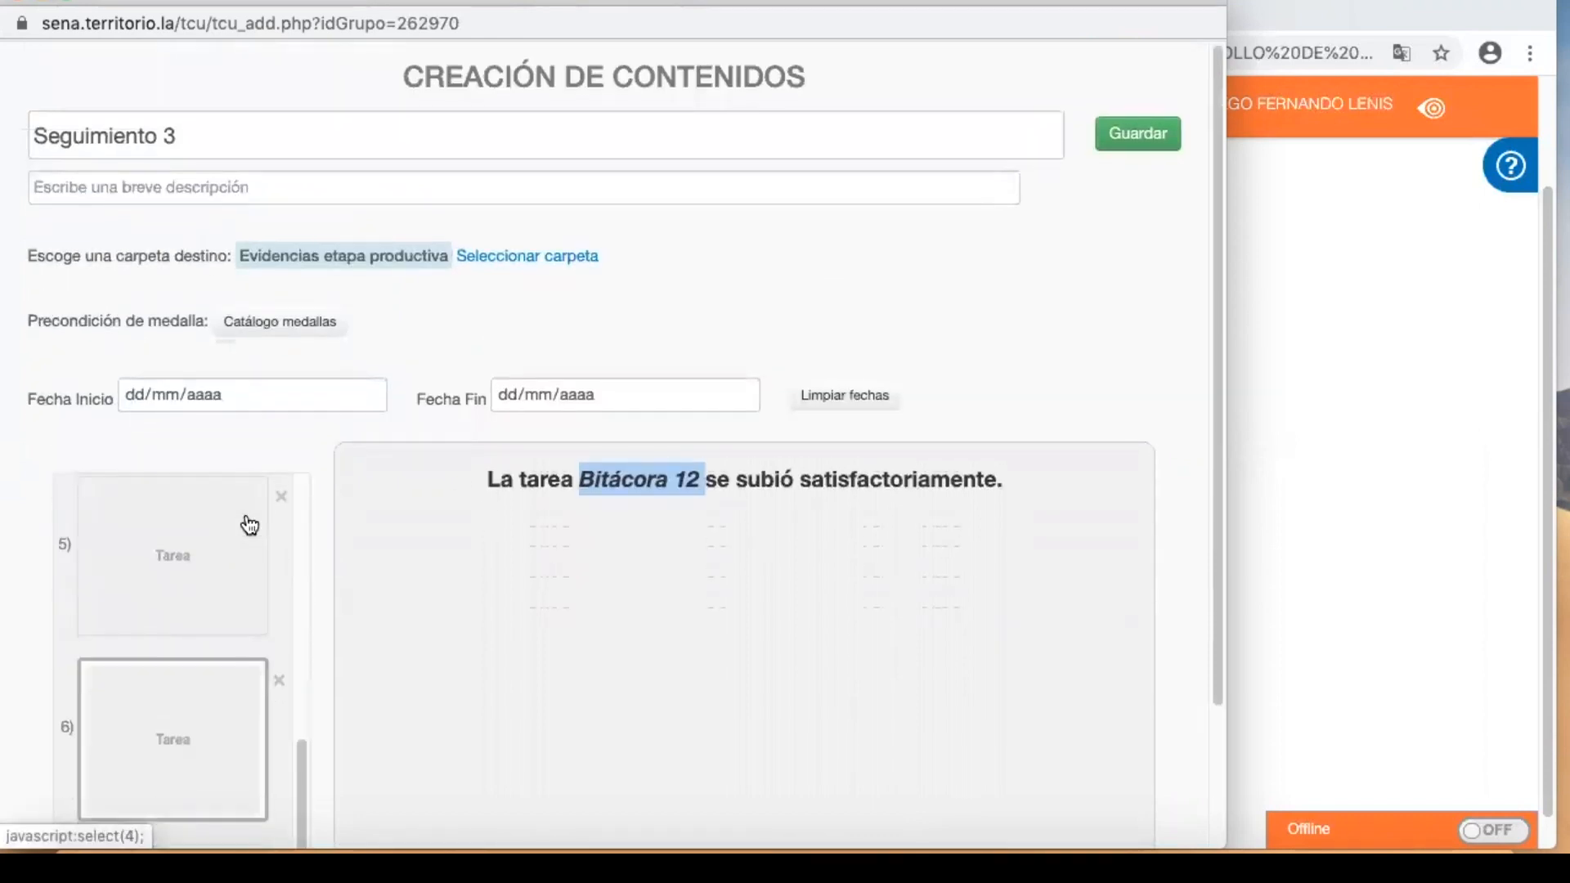
- Make the seventh section of the Seguimiento 3 content an Evidencia task
scroll(570, 643, "down", 3)
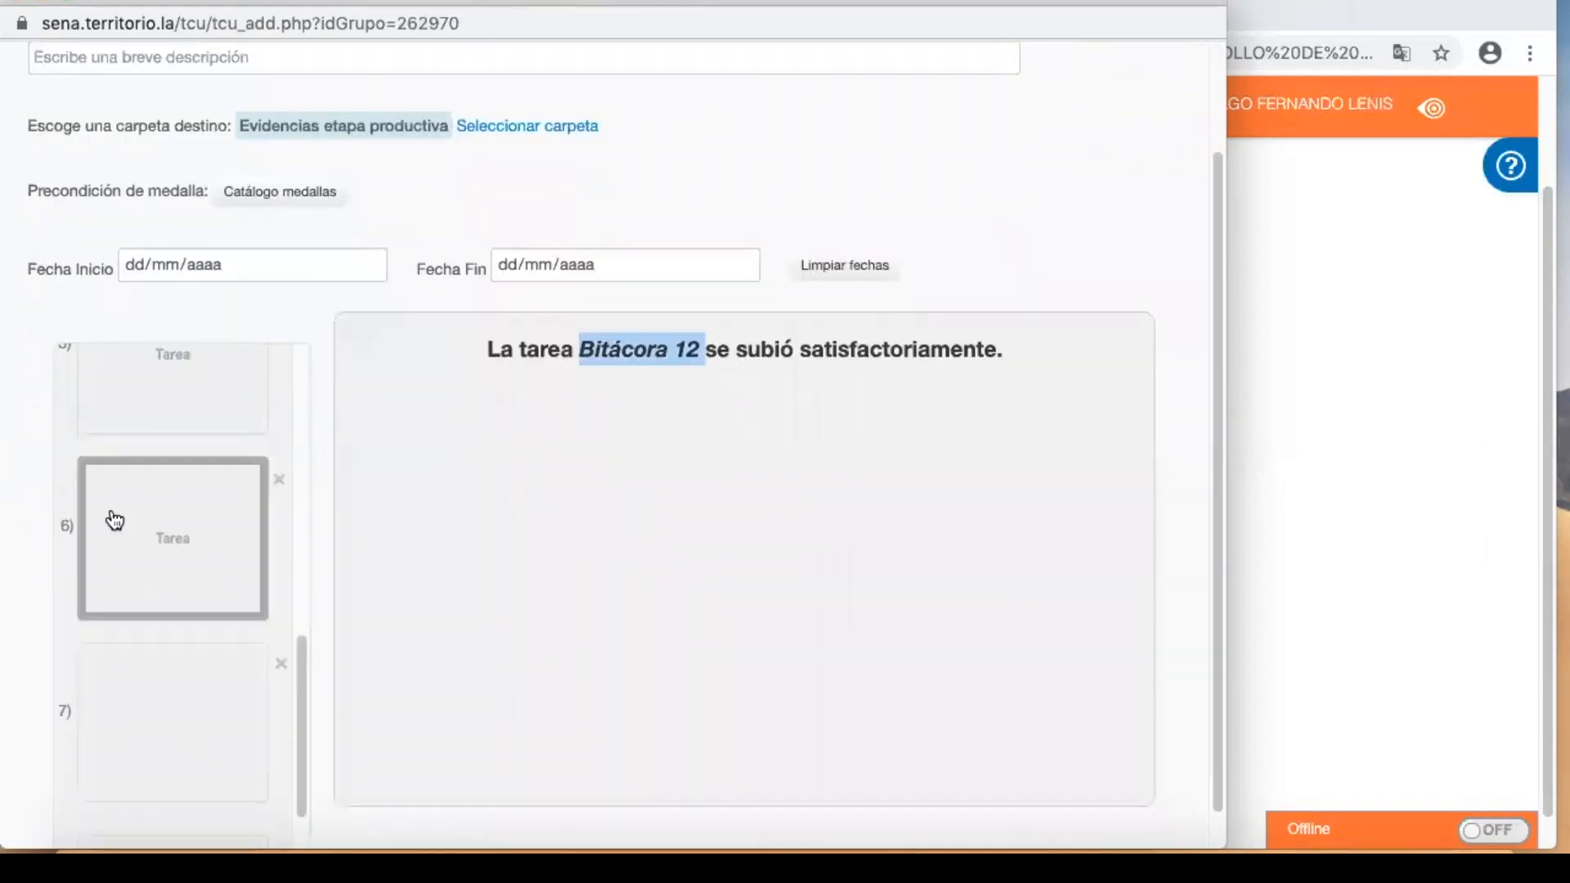
left_click(198, 705)
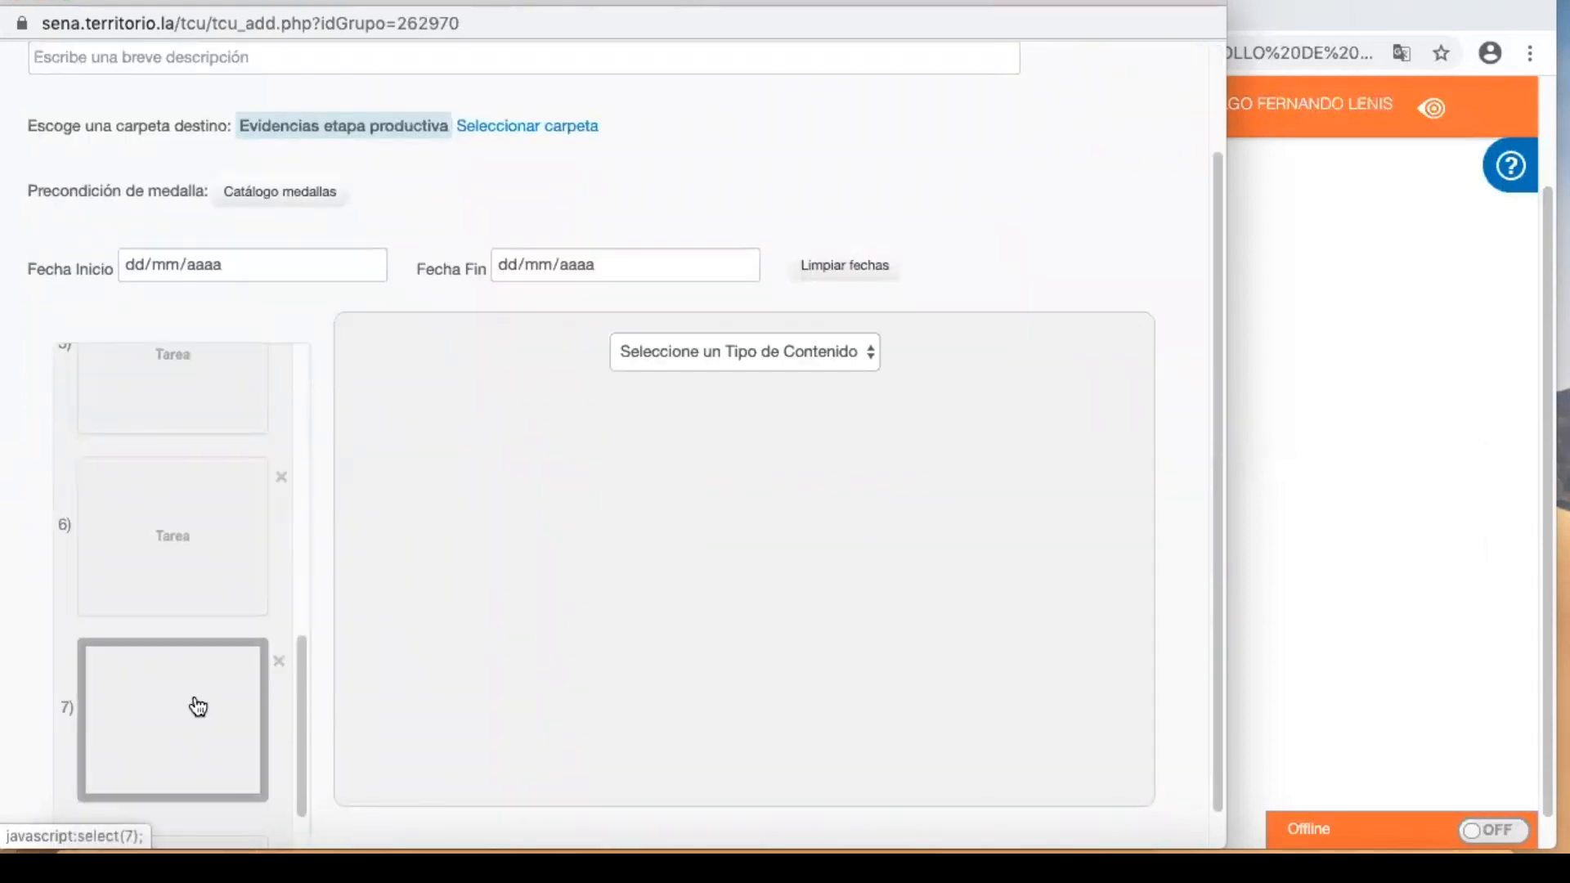
left_click(679, 355)
left_click(674, 413)
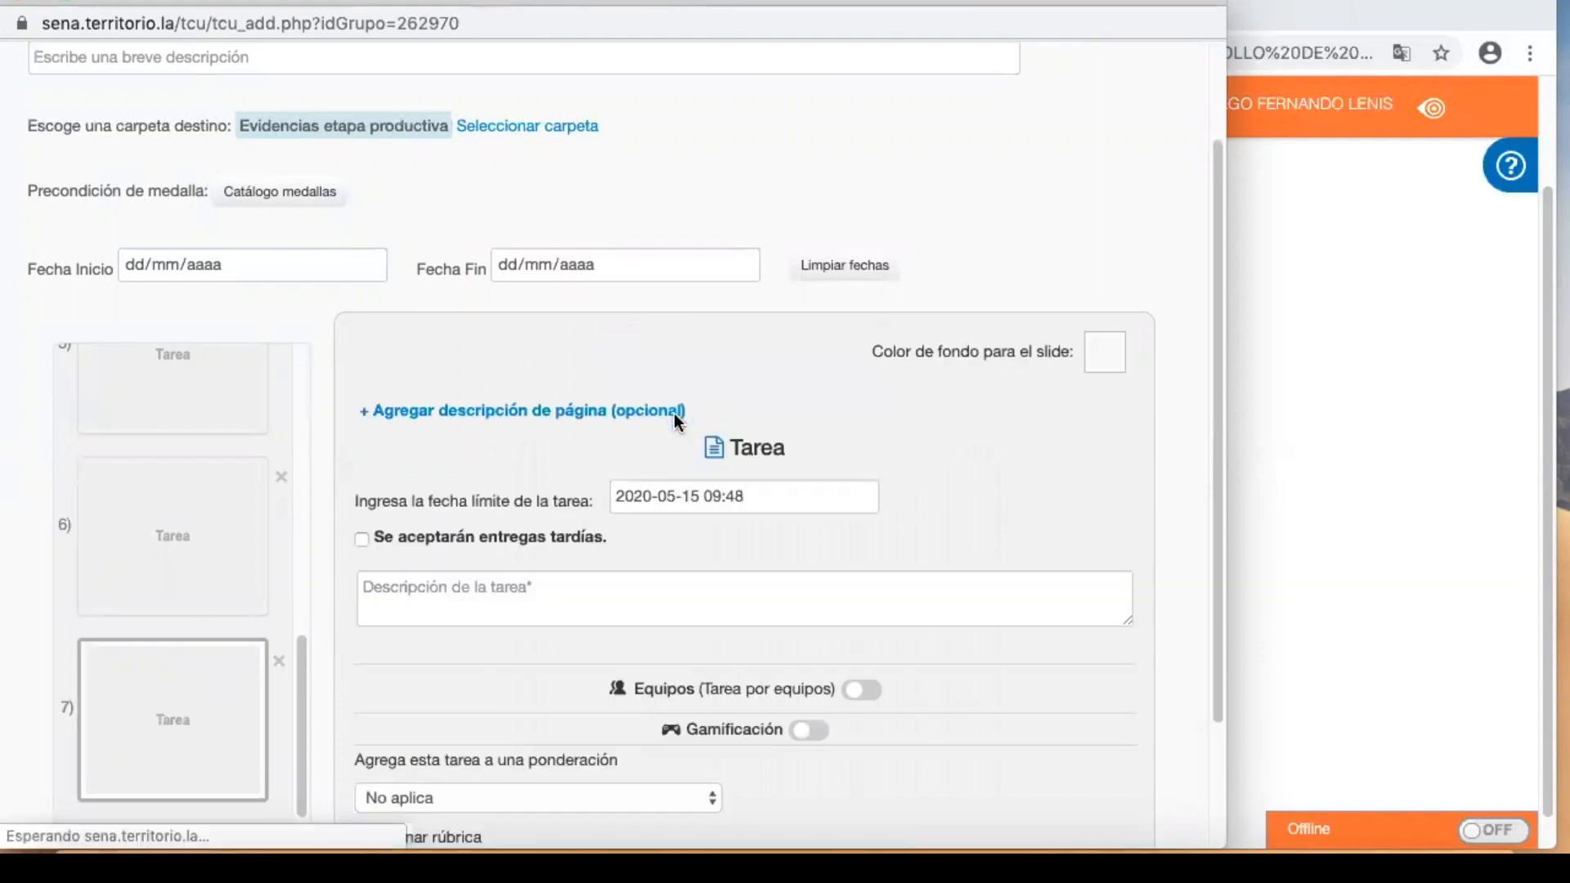
left_click(683, 497)
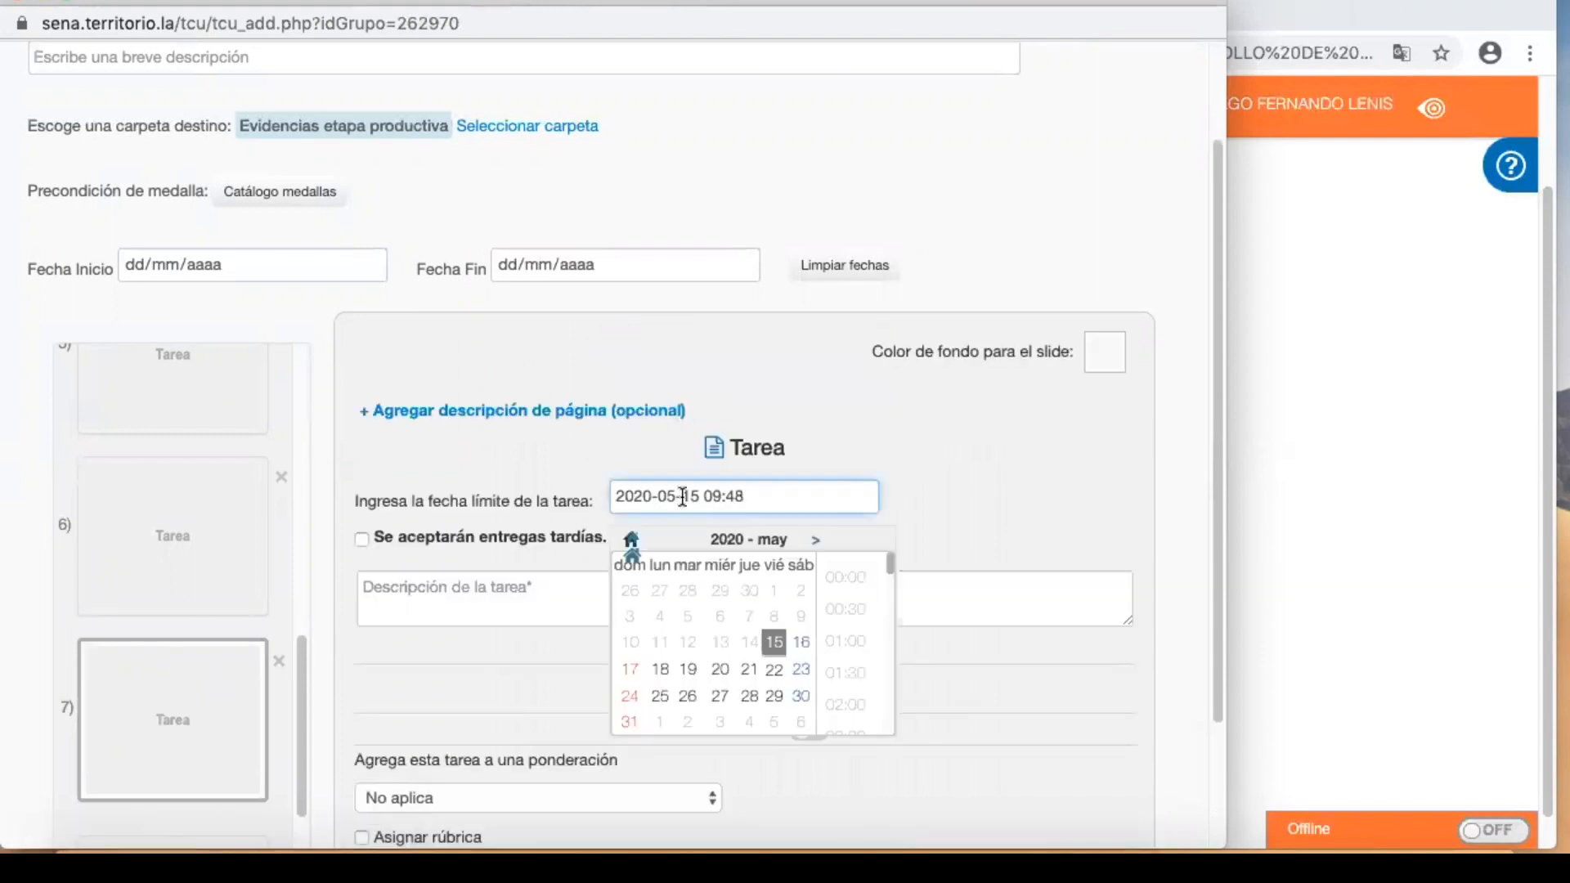
left_click(818, 543)
left_click(818, 543)
left_click(819, 543)
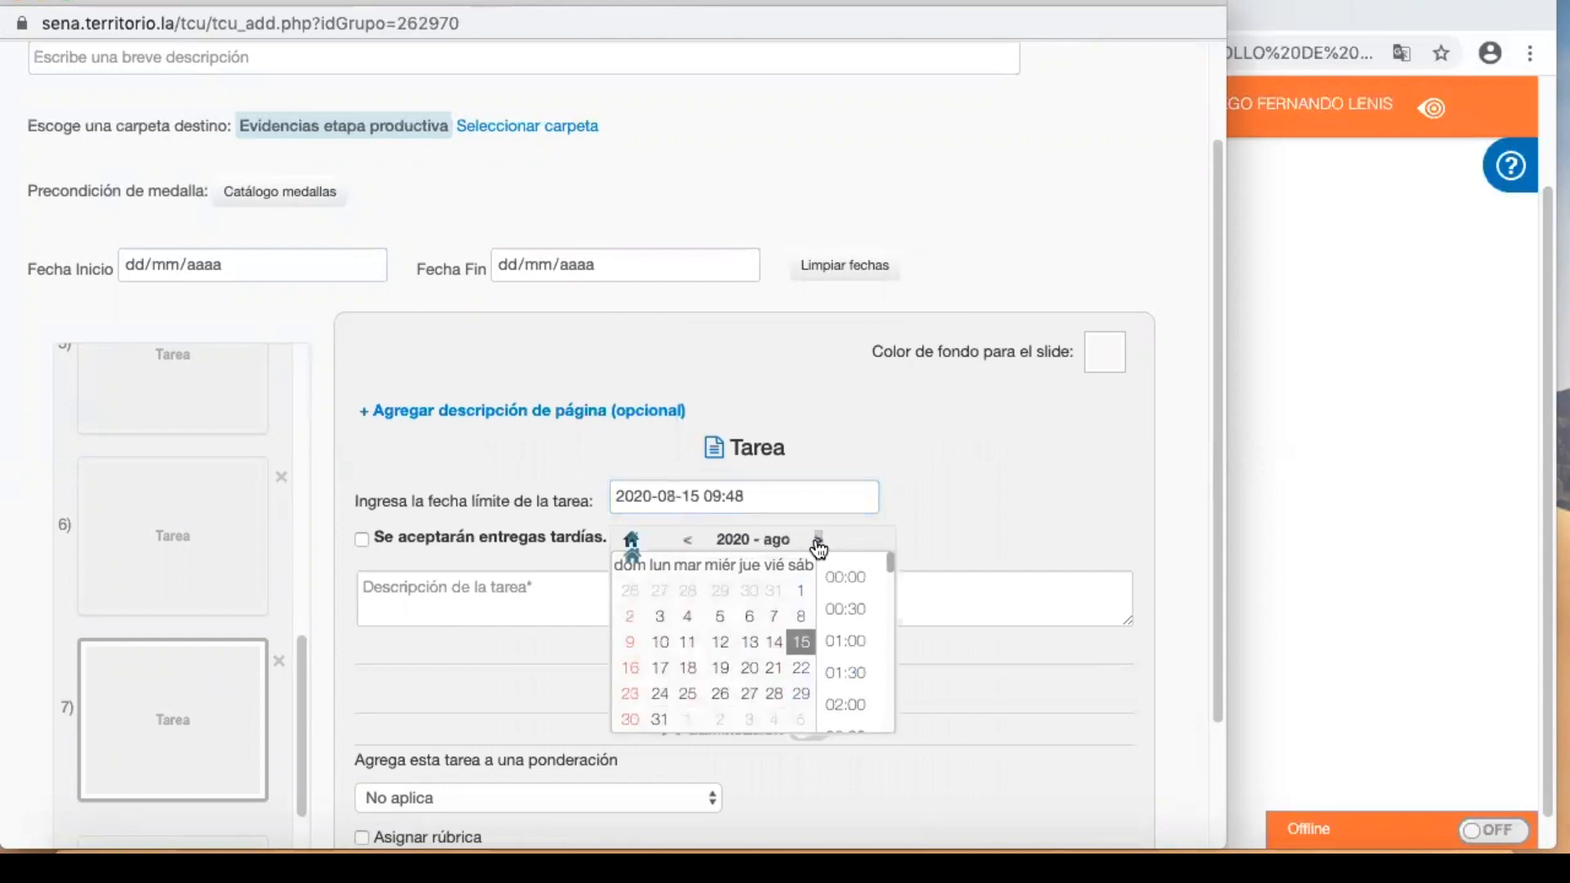
left_click(818, 543)
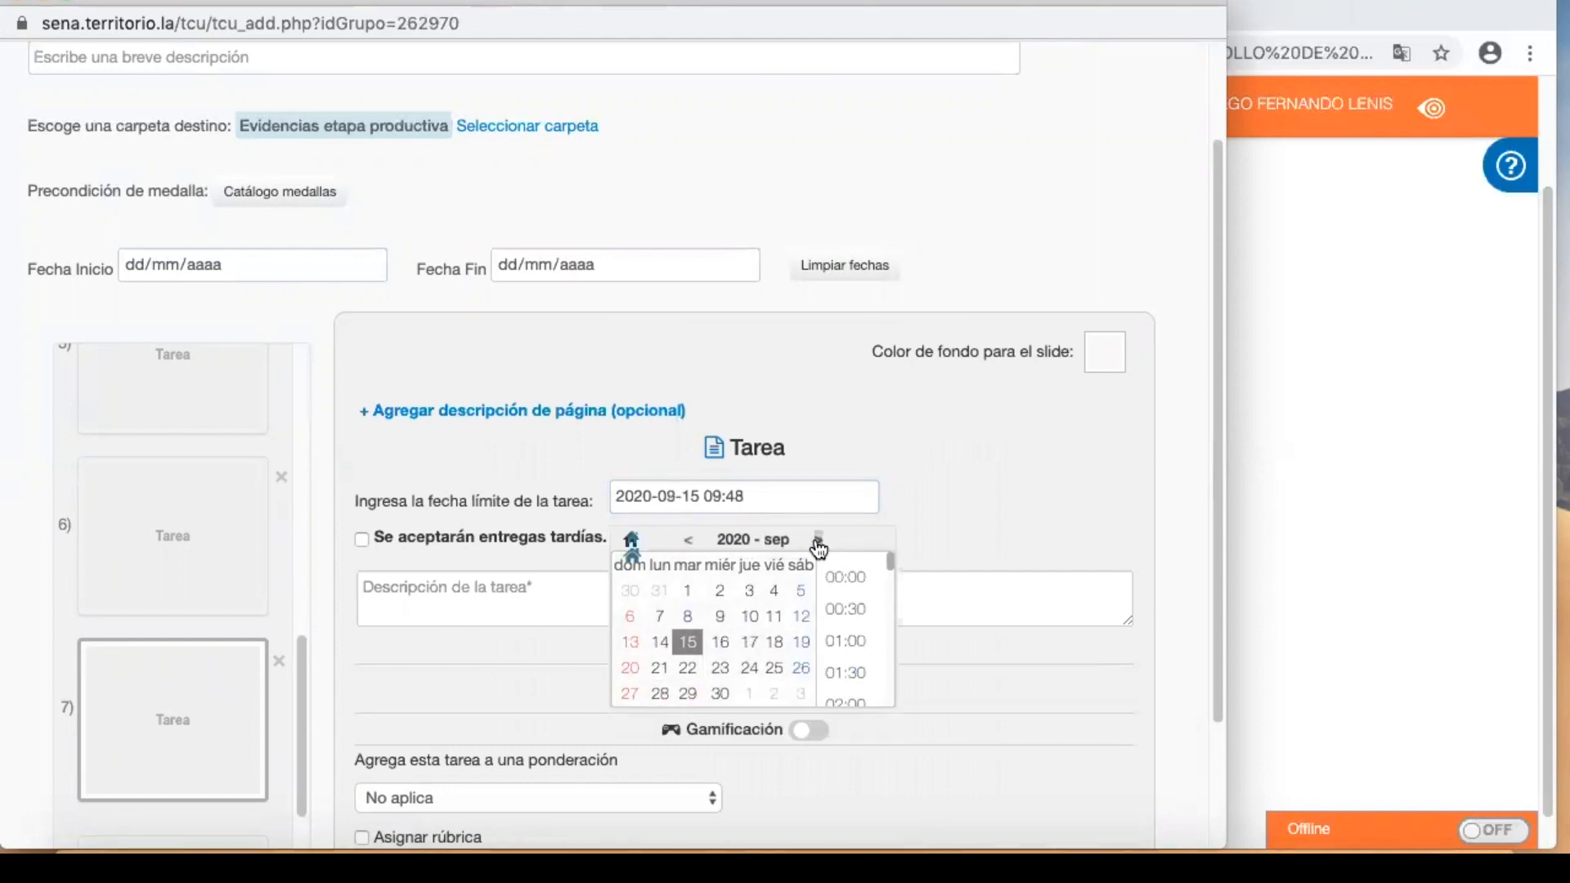
left_click(819, 543)
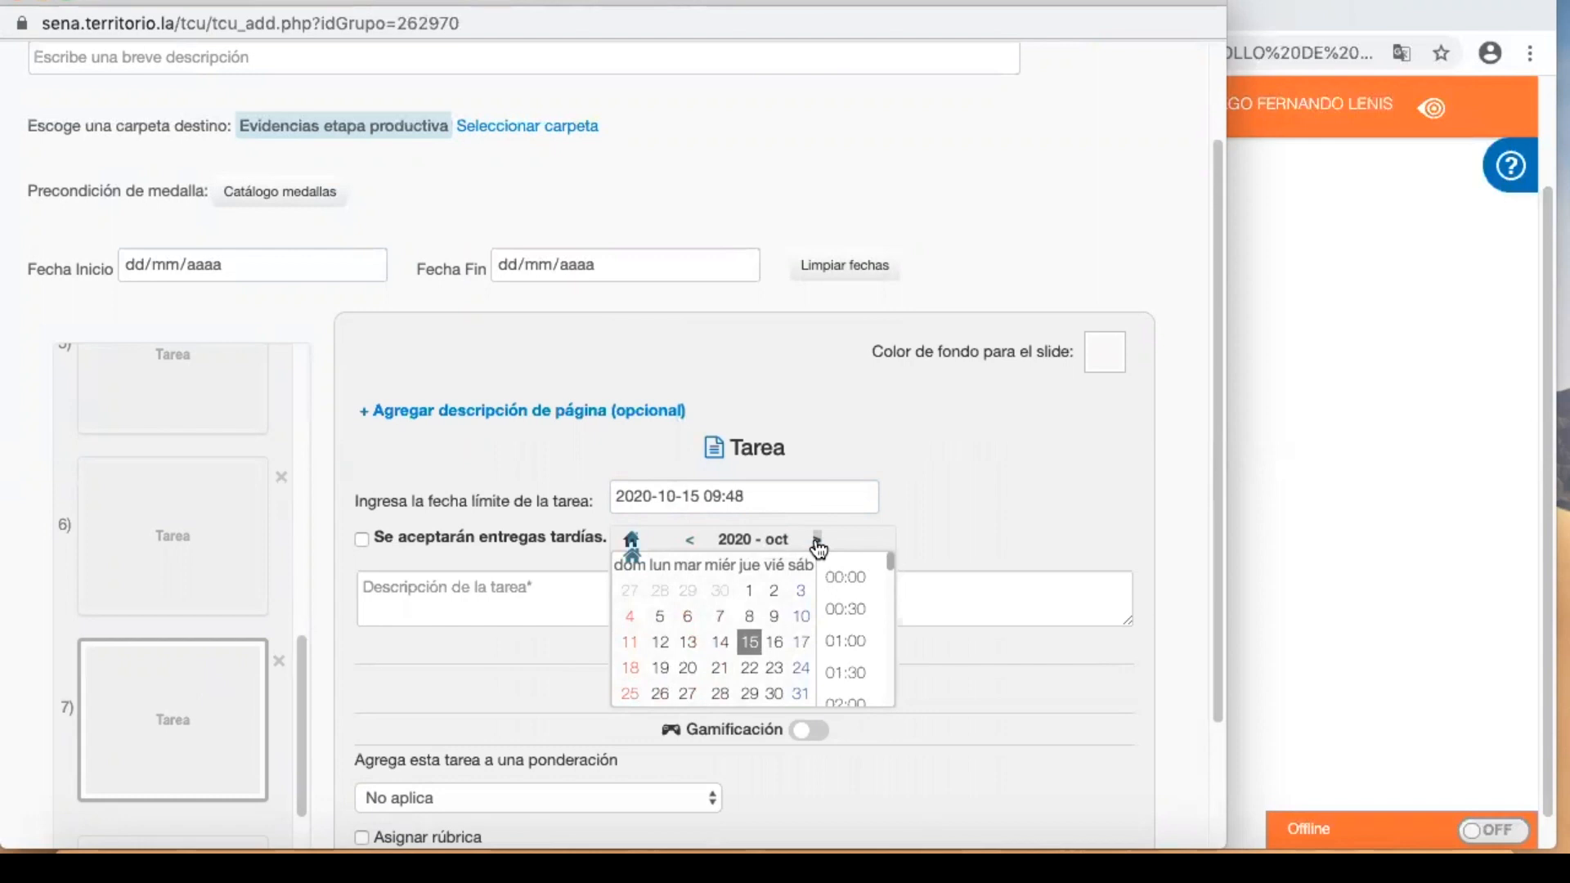
left_click(818, 543)
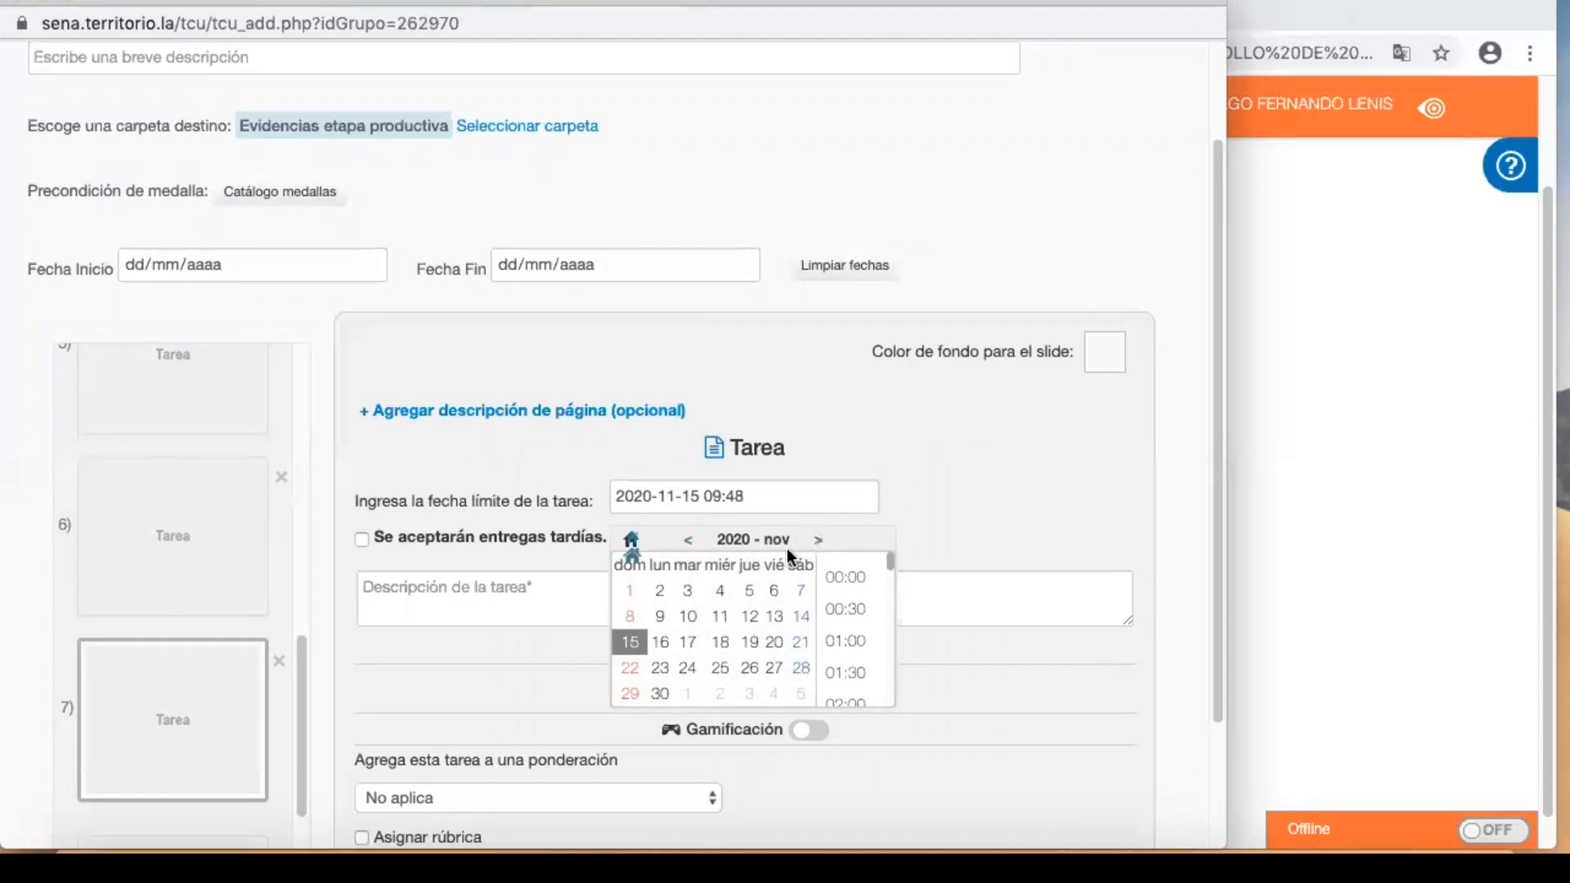
left_click(801, 594)
scroll(849, 670, "down", 15)
left_click(851, 684)
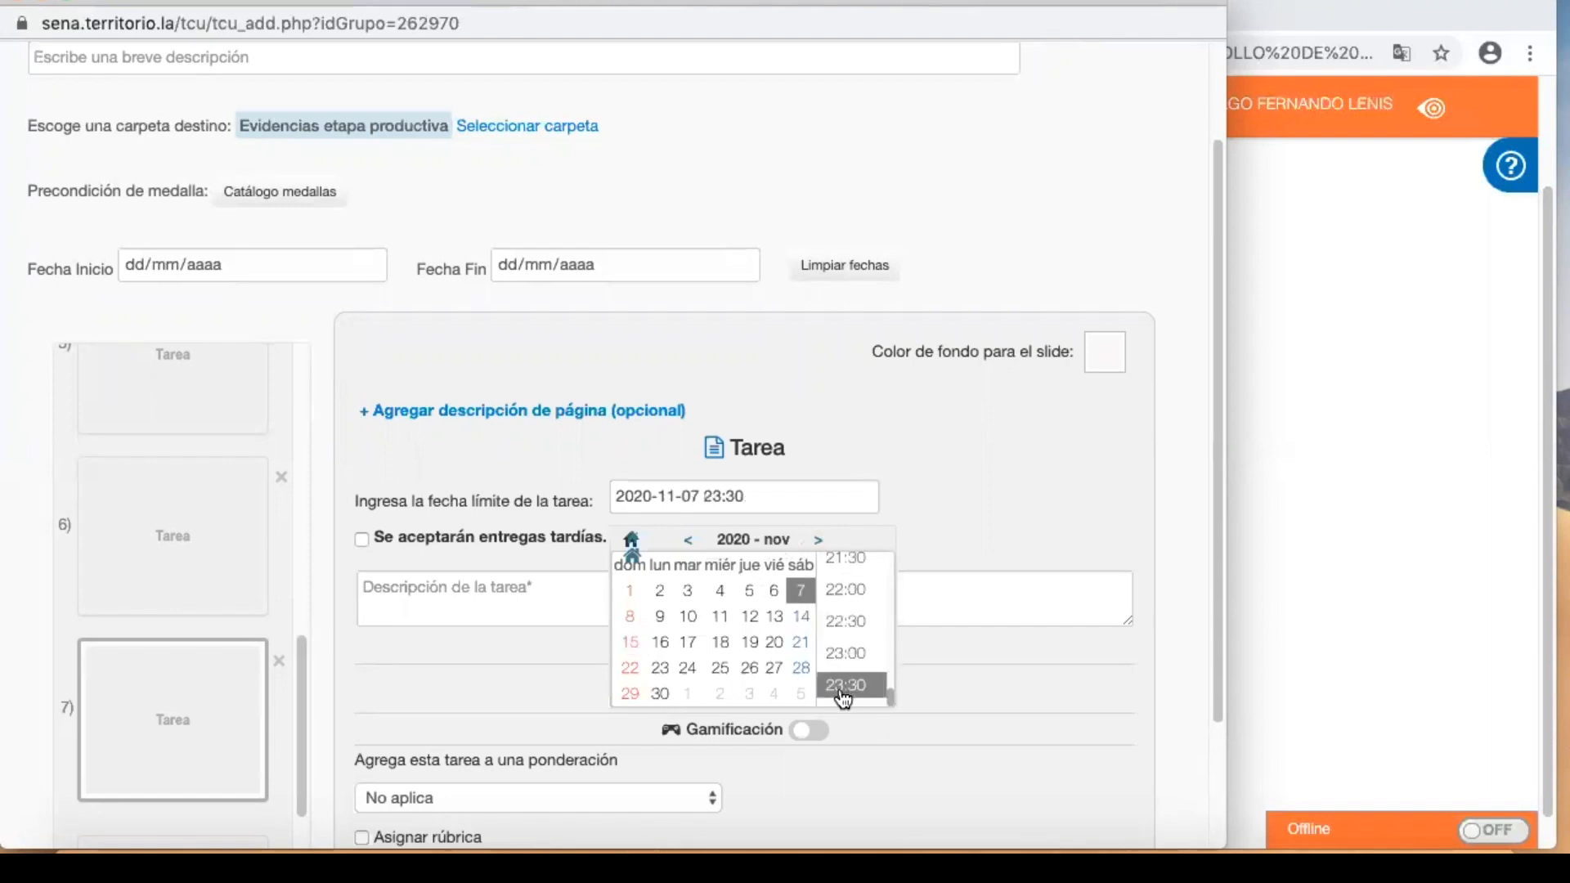
- Describe the task as "F 023 - Evaluación final etapa productiva", allow late submissions and save the task
left_click(520, 598)
type("F 023 - Evaluación final etapa productiva")
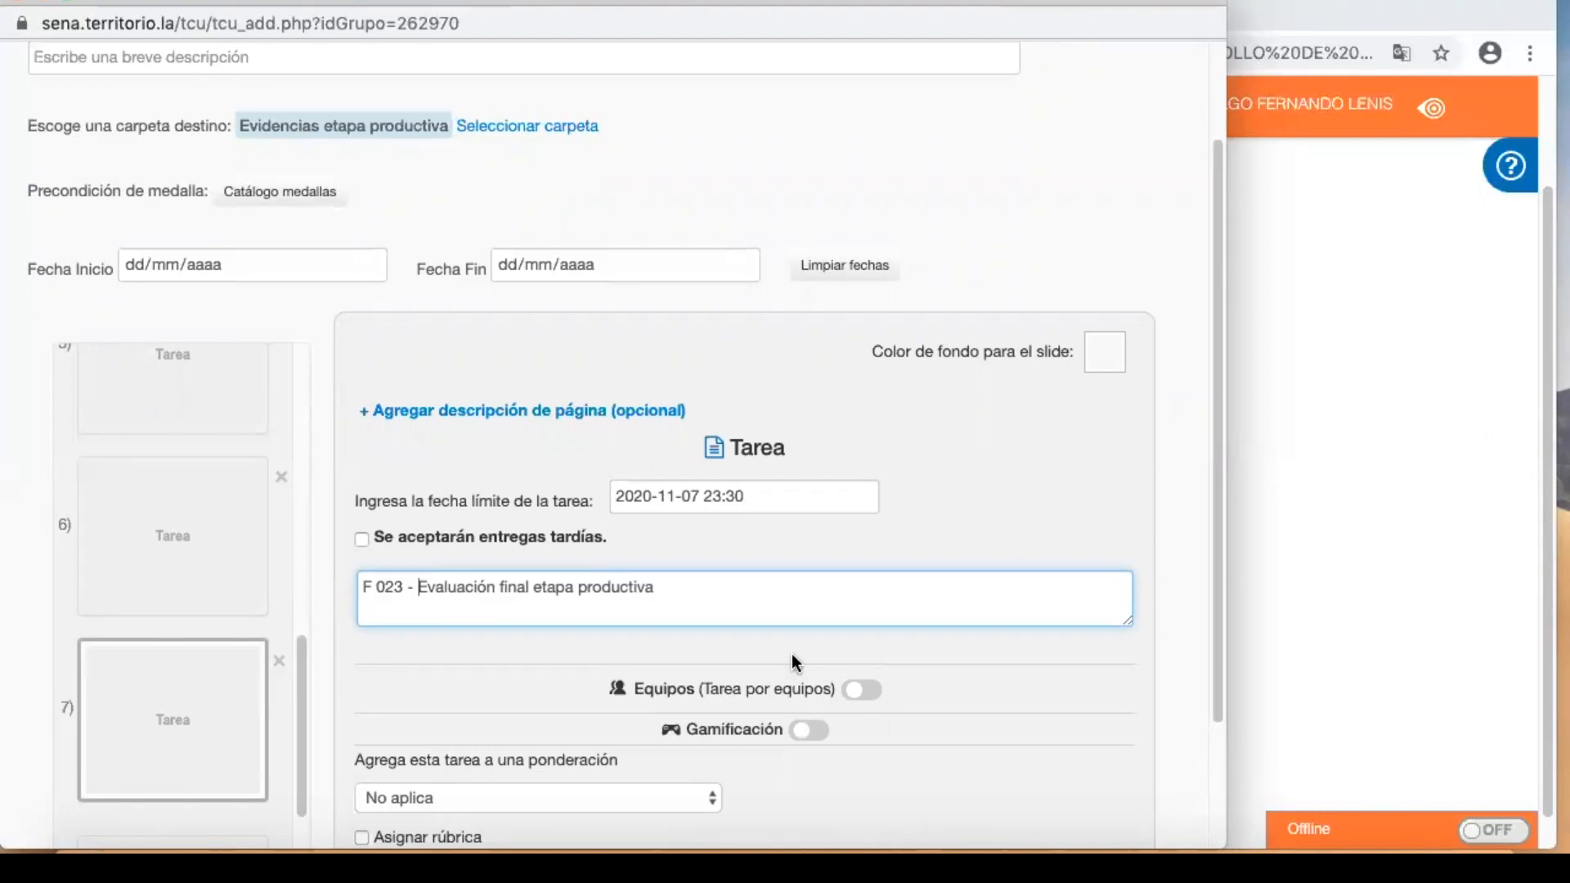
left_click(361, 538)
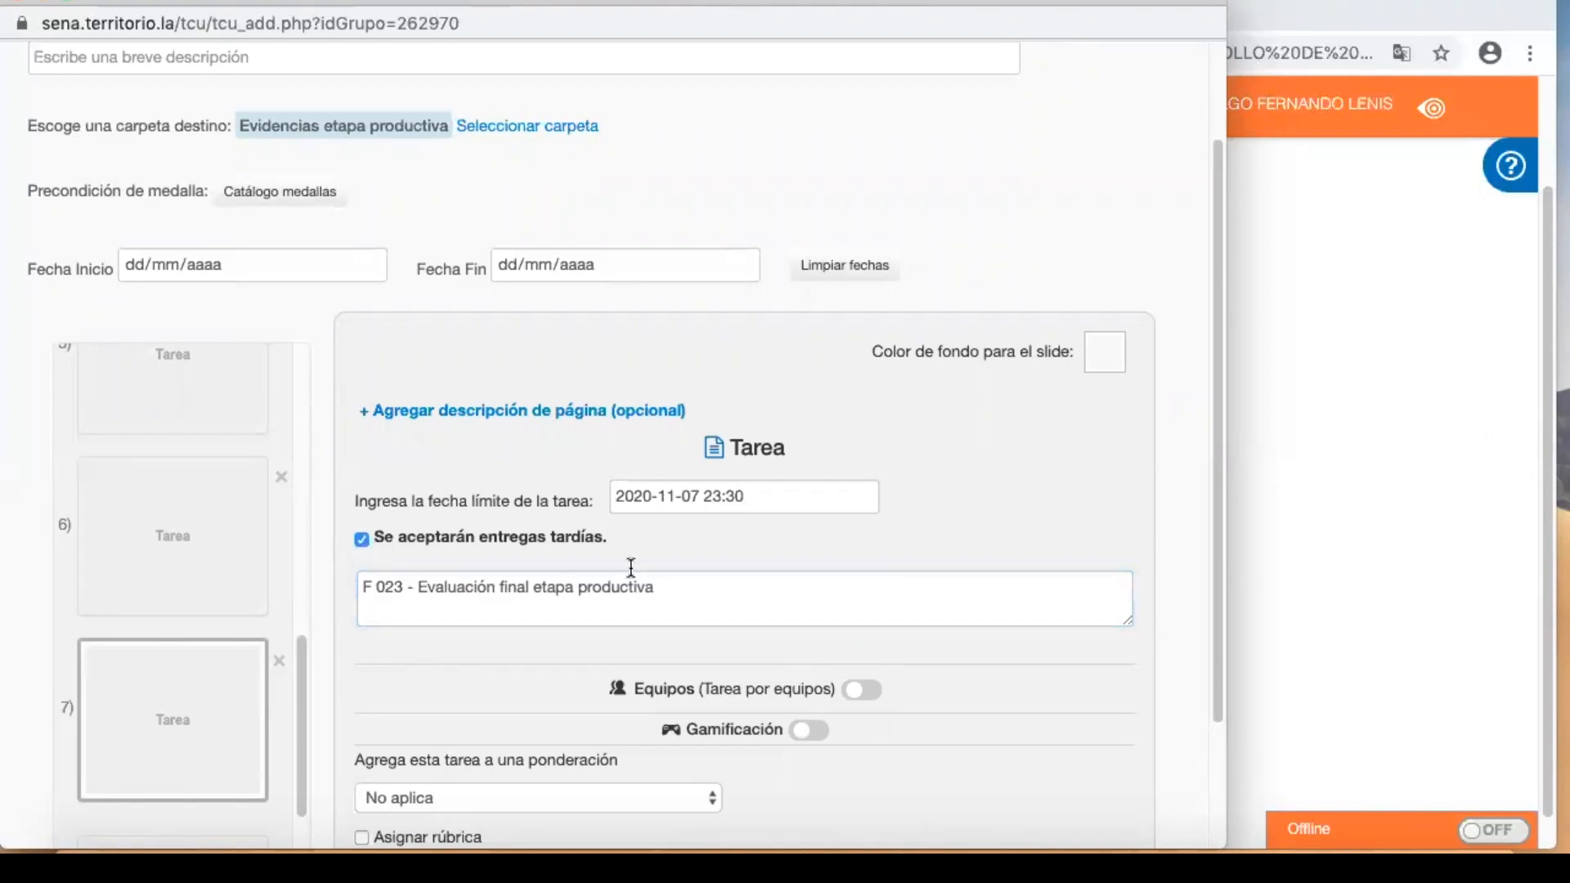
scroll(690, 624, "down", 3)
left_click(1049, 809)
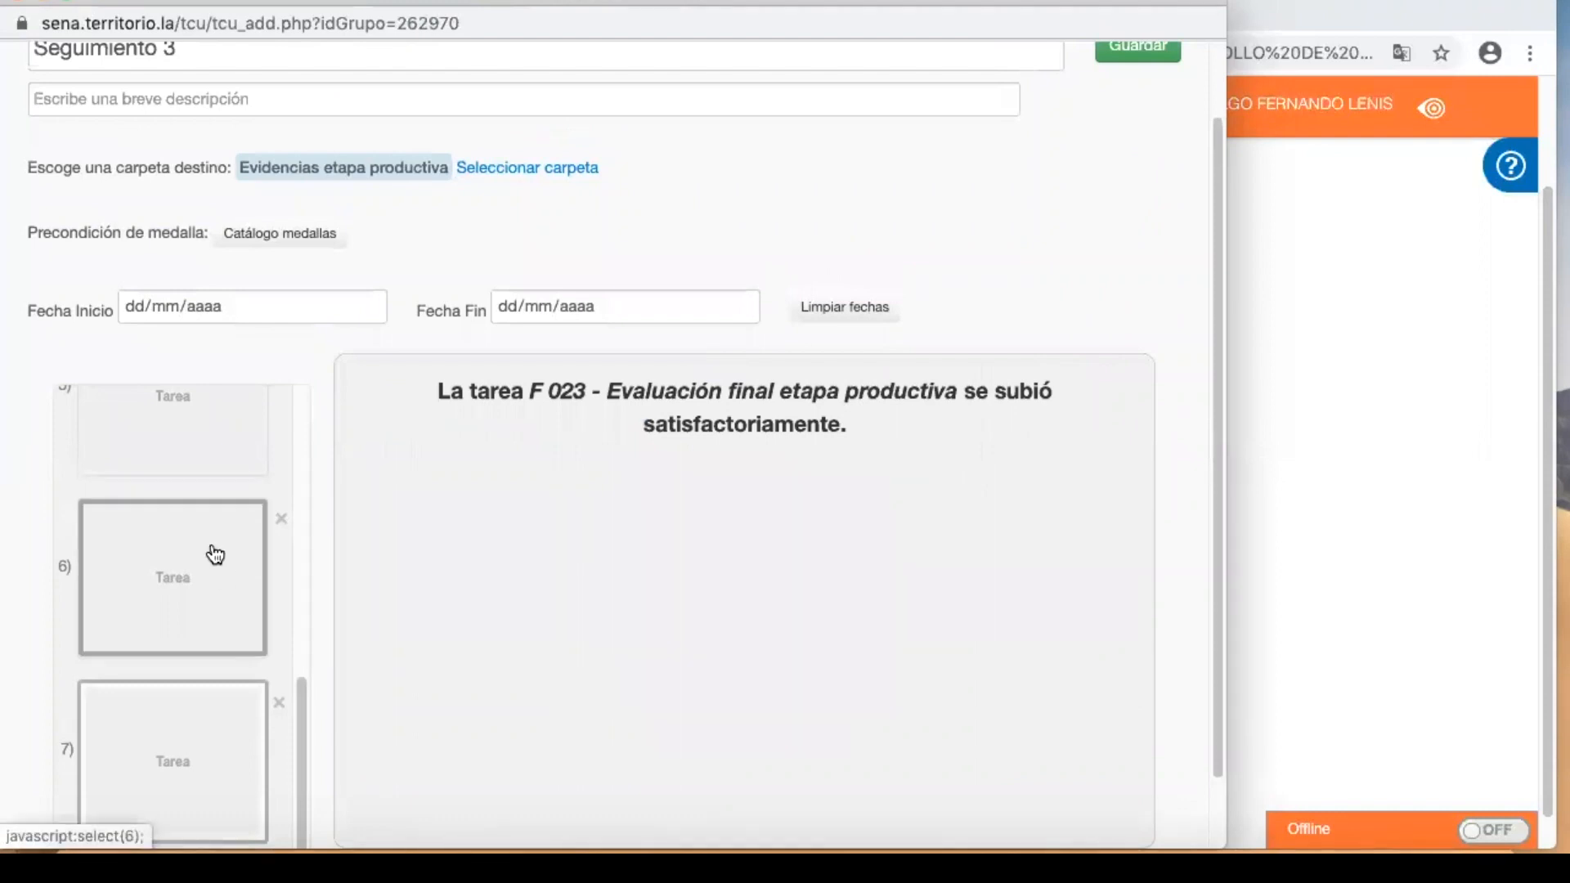
- Save the whole Seguimiento 3 content in the Evidencias etapa productiva folder and accept the confirmation
scroll(210, 550, "up", 5)
left_click_drag(431, 391, 860, 424)
left_click(935, 489)
scroll(935, 488, "up", 2)
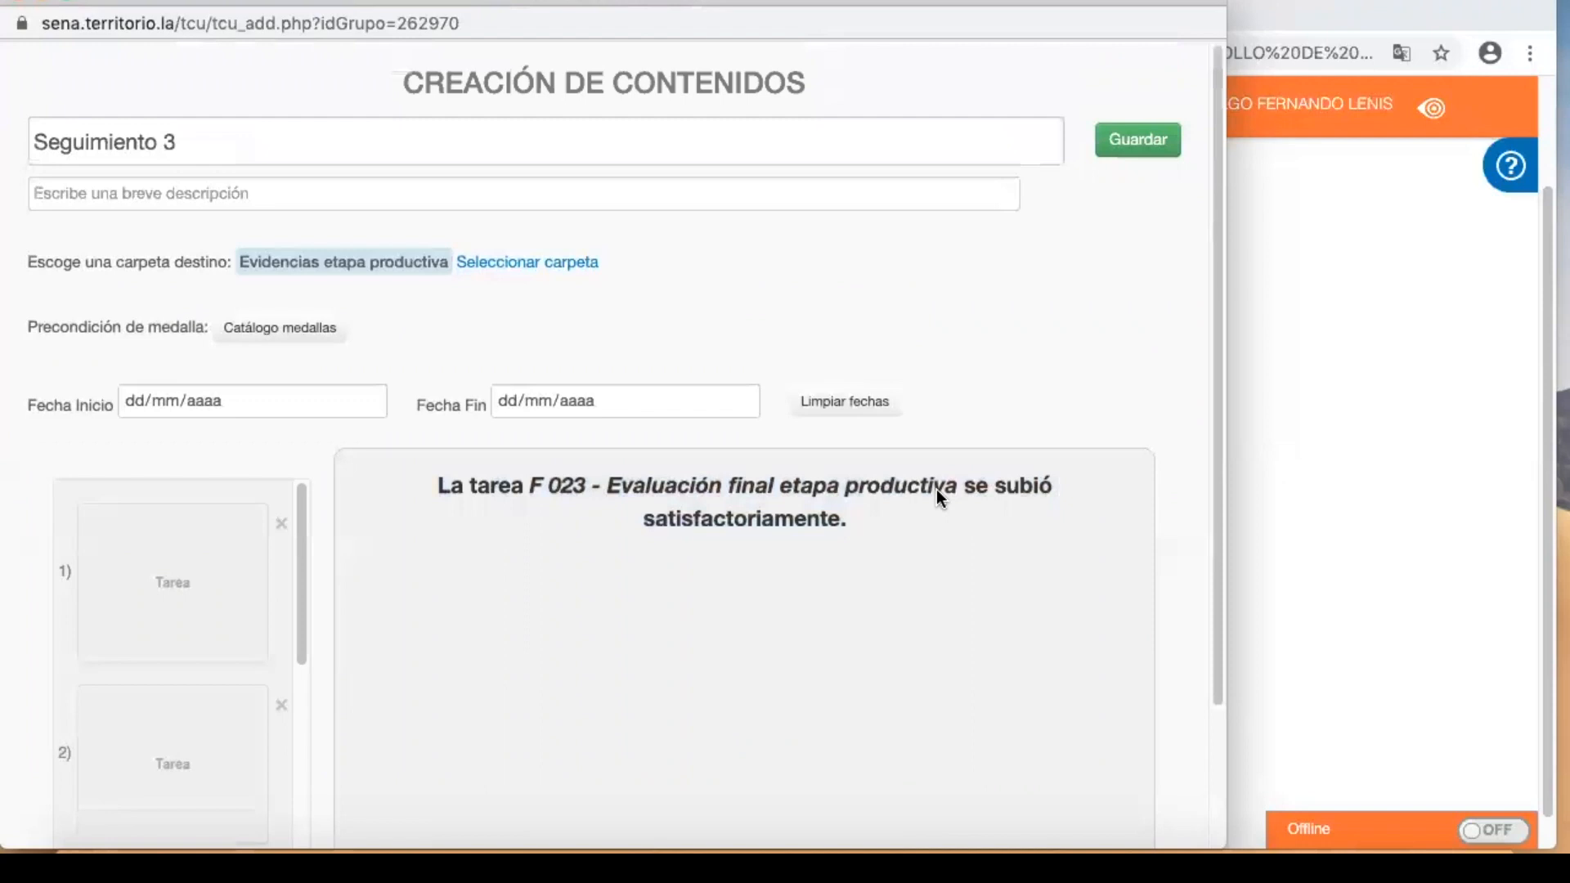
left_click(1152, 135)
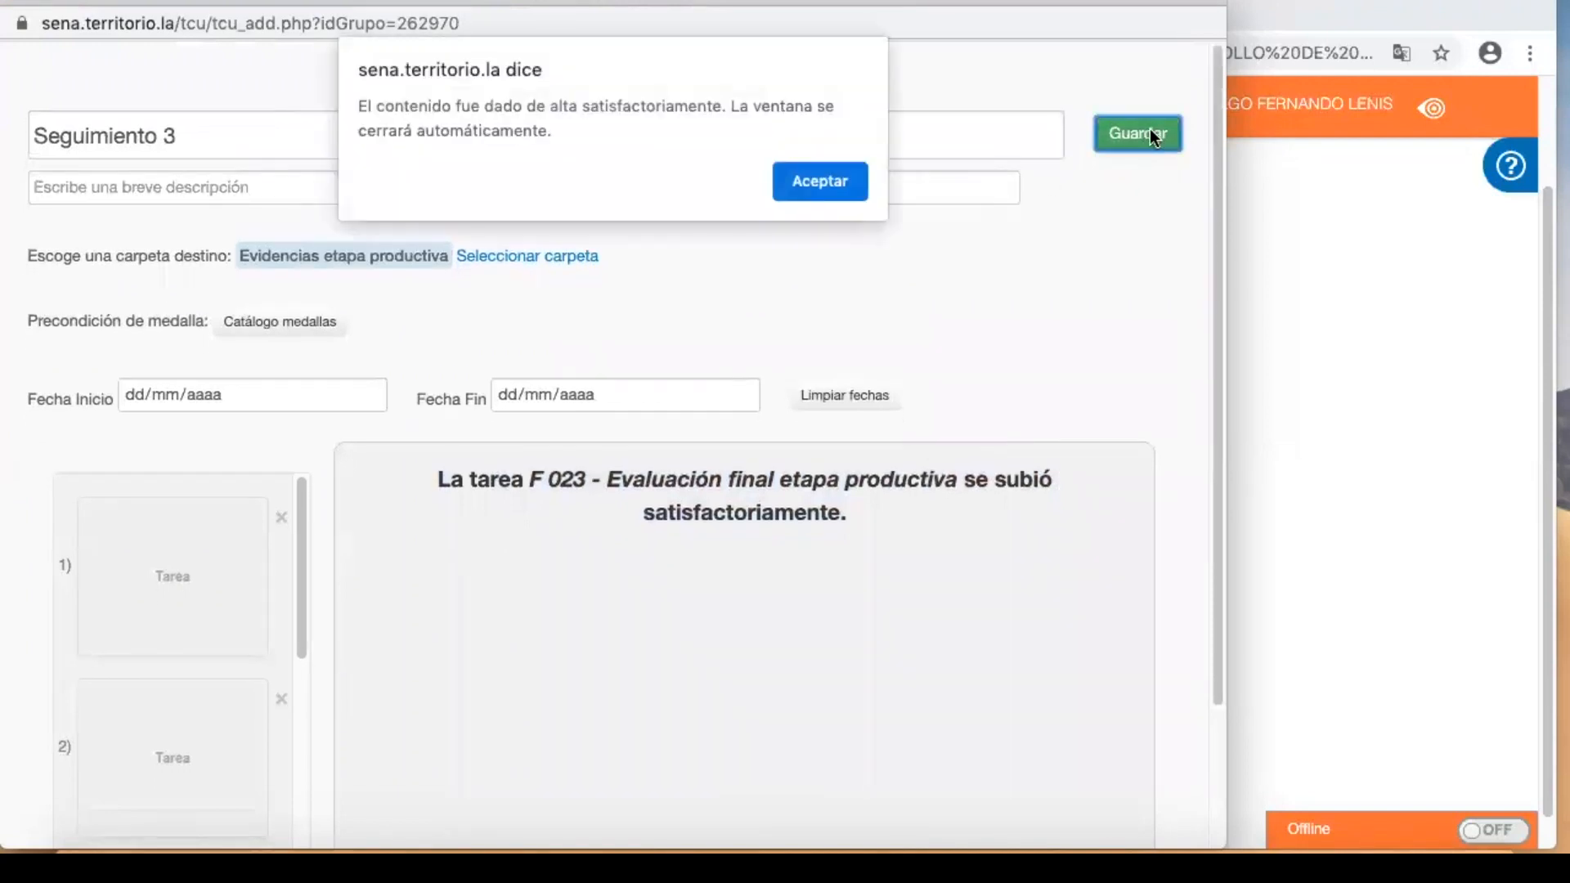
left_click(831, 181)
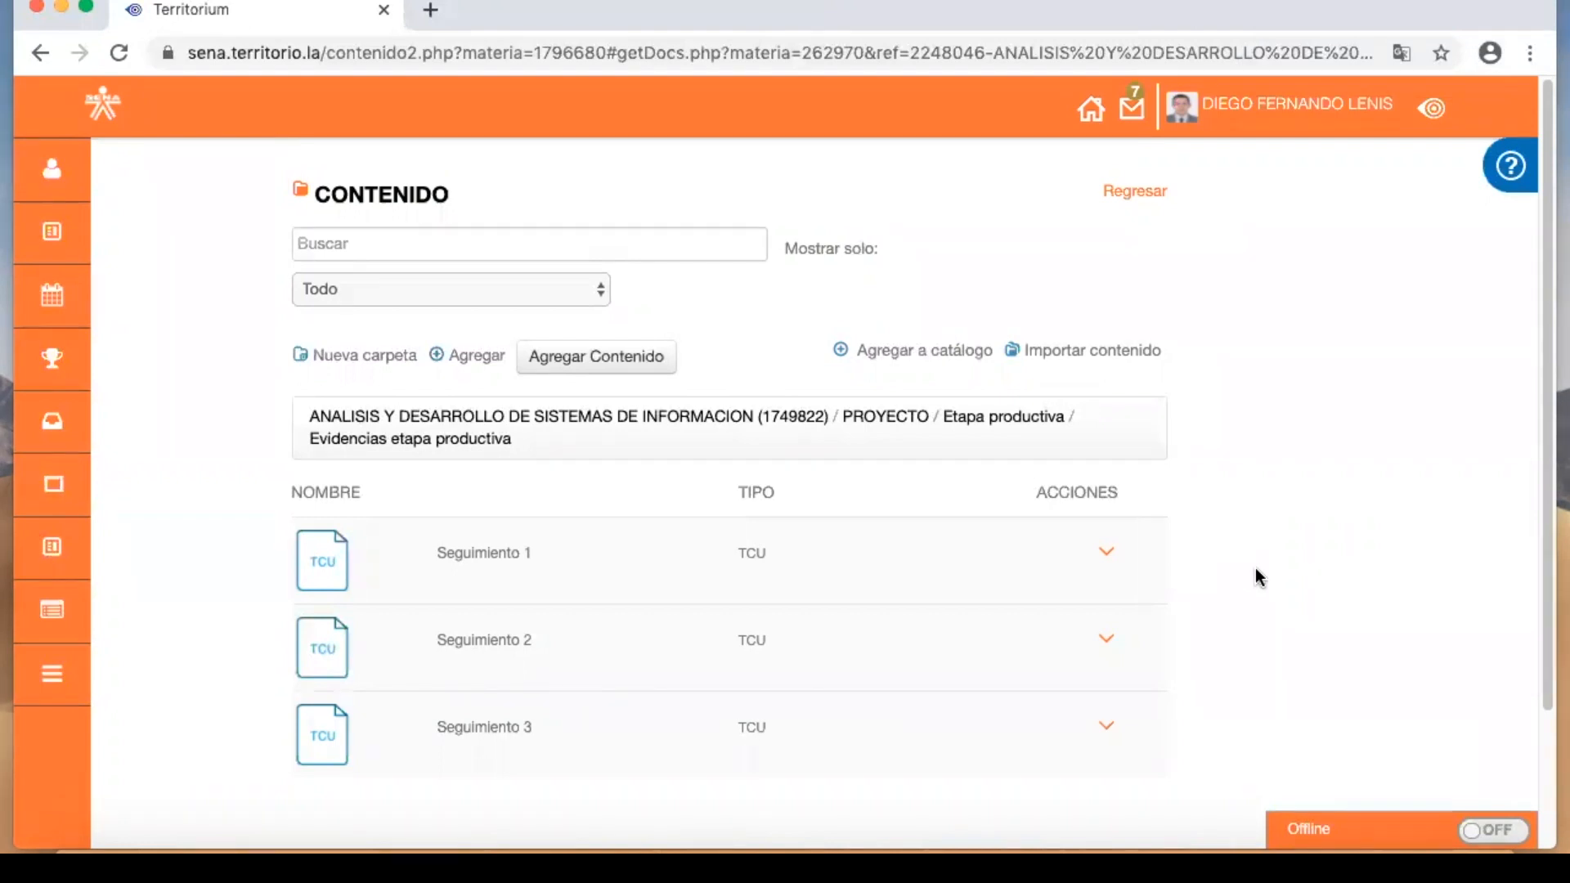
- Open the Seguimiento 2 content and page through all its sections to check each task's name and due date
scroll(1255, 567, "down", 2)
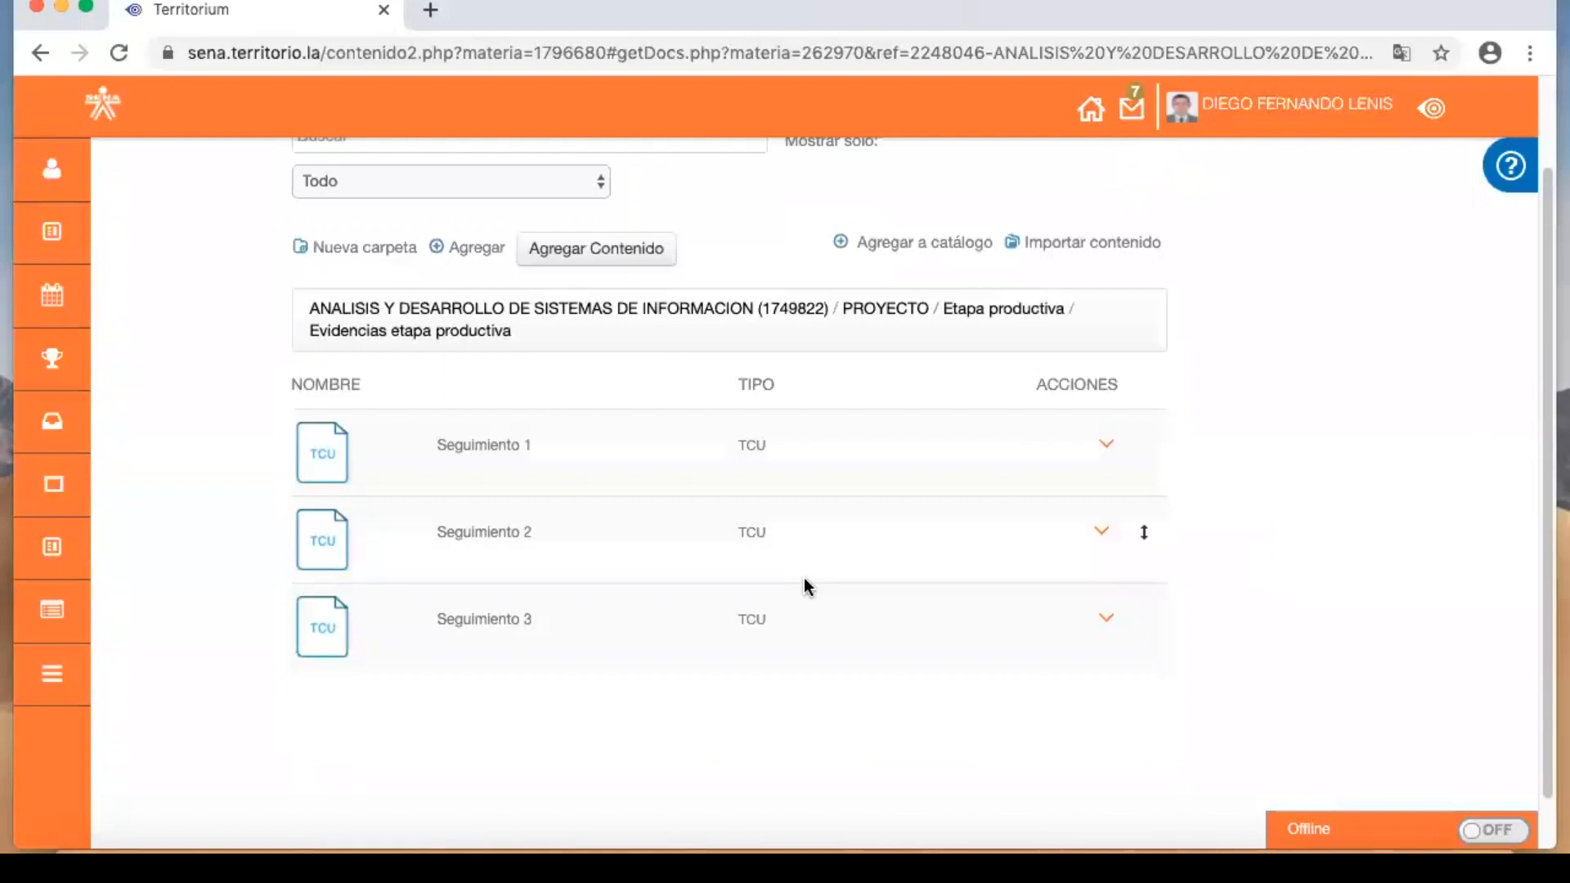
left_click(495, 533)
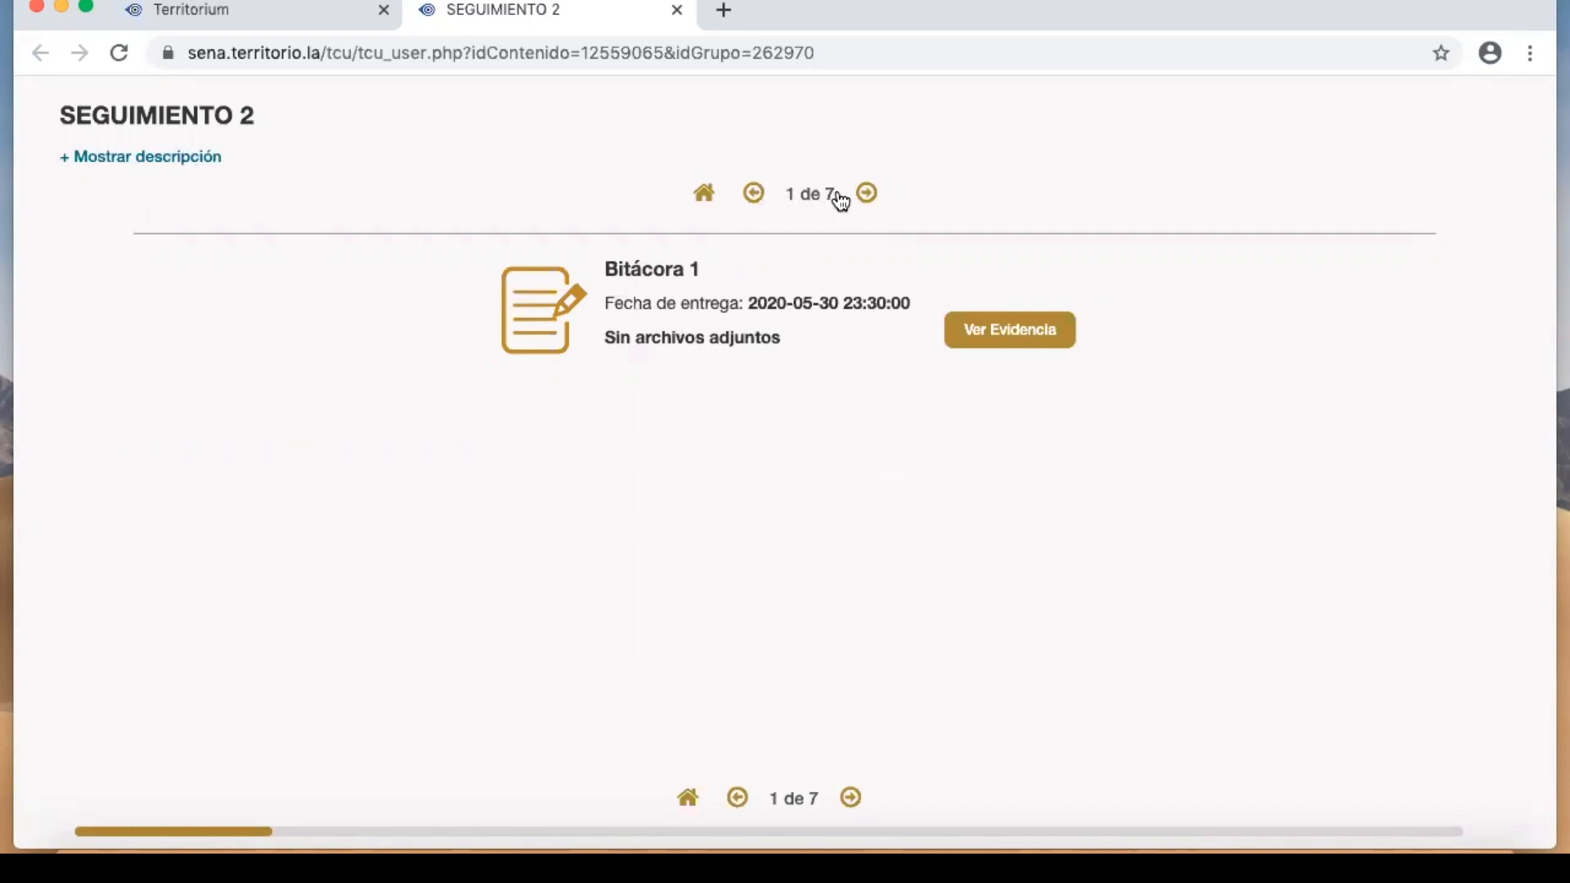
left_click(866, 195)
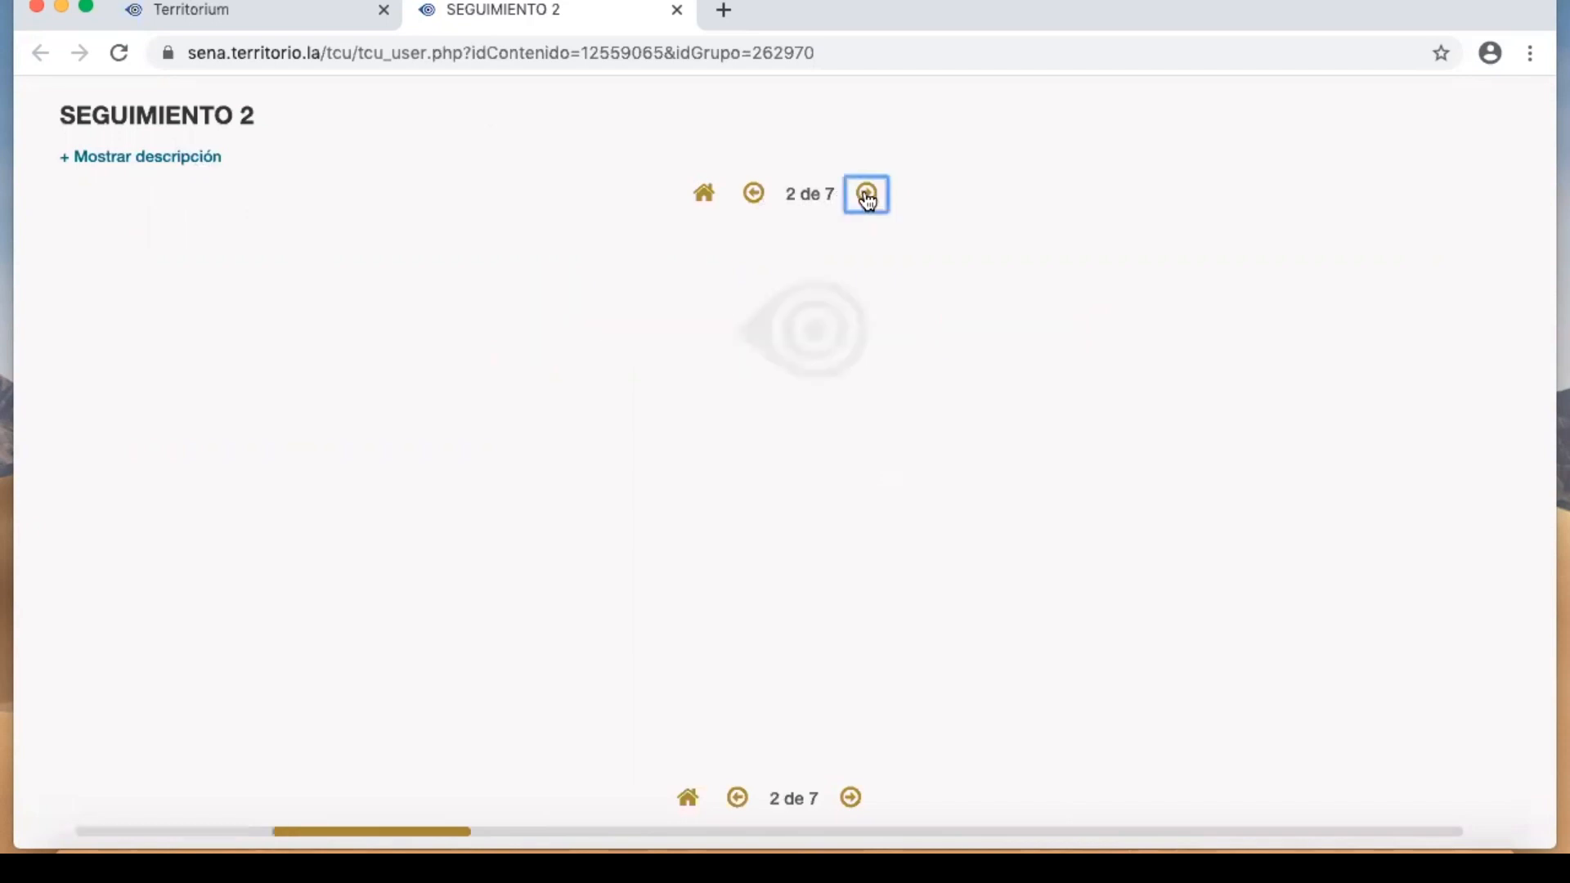
left_click(867, 195)
left_click(866, 195)
left_click(866, 195)
left_click(867, 195)
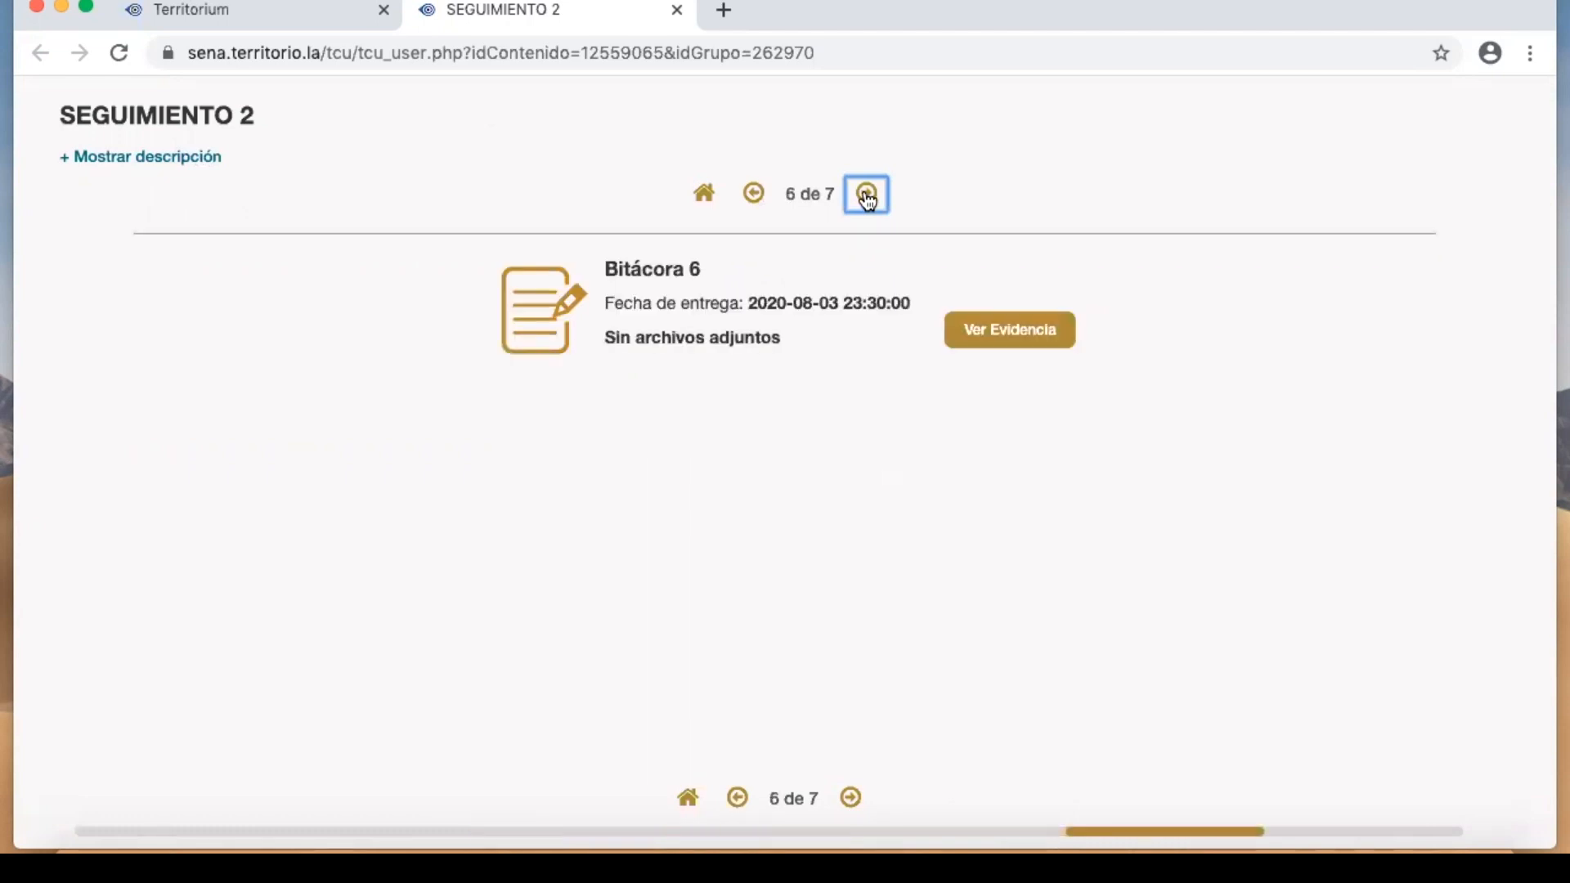
left_click(866, 195)
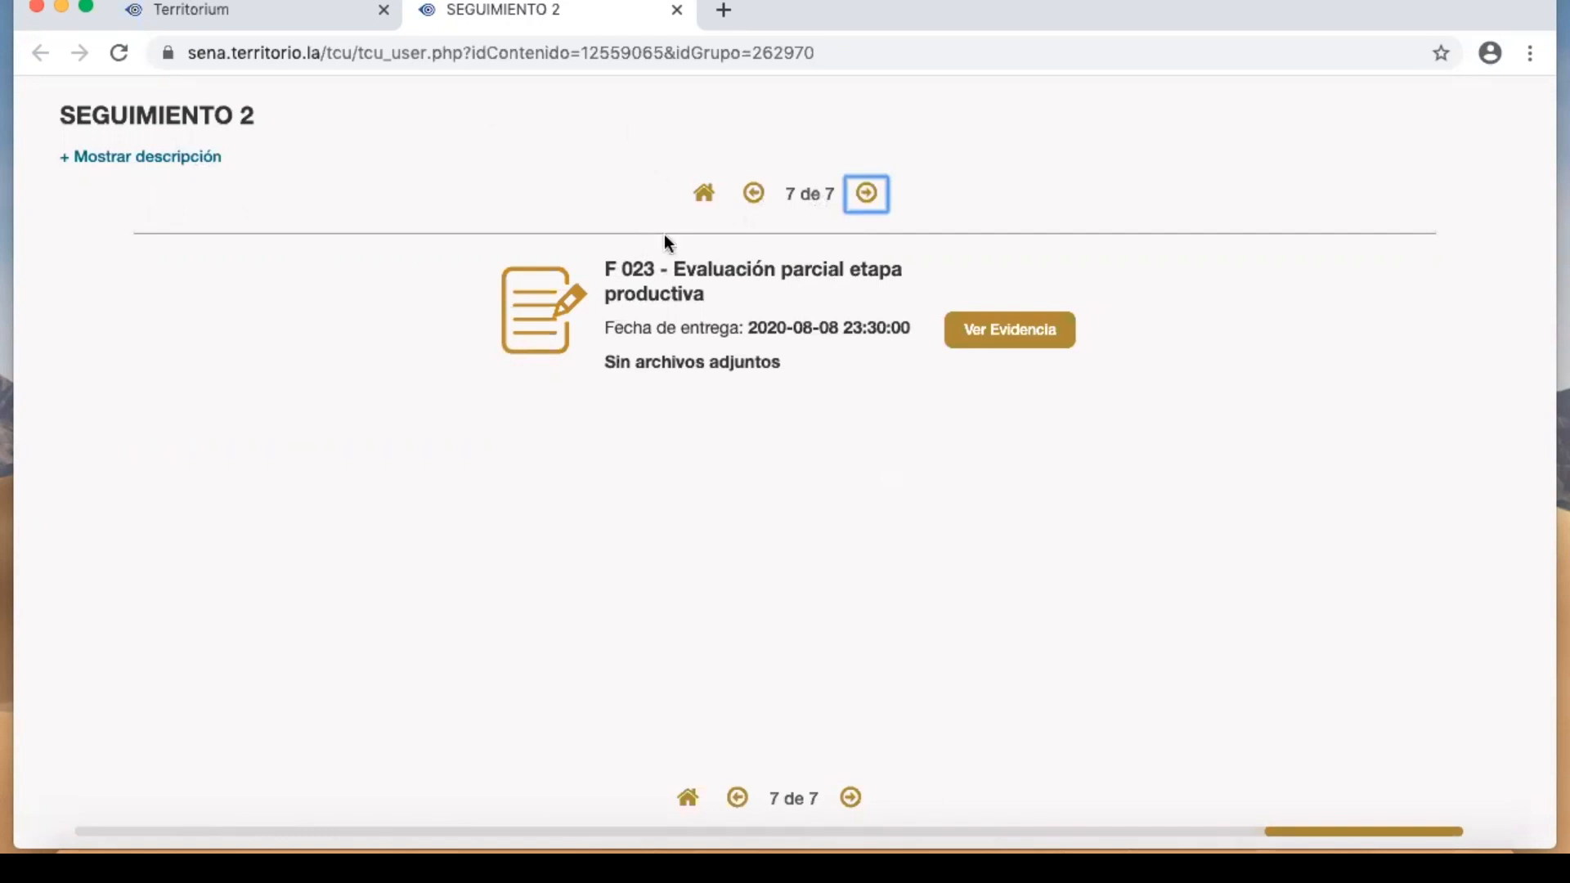
- Close the Seguimiento 2 preview and go back up to the Etapa productiva folder
left_click(677, 12)
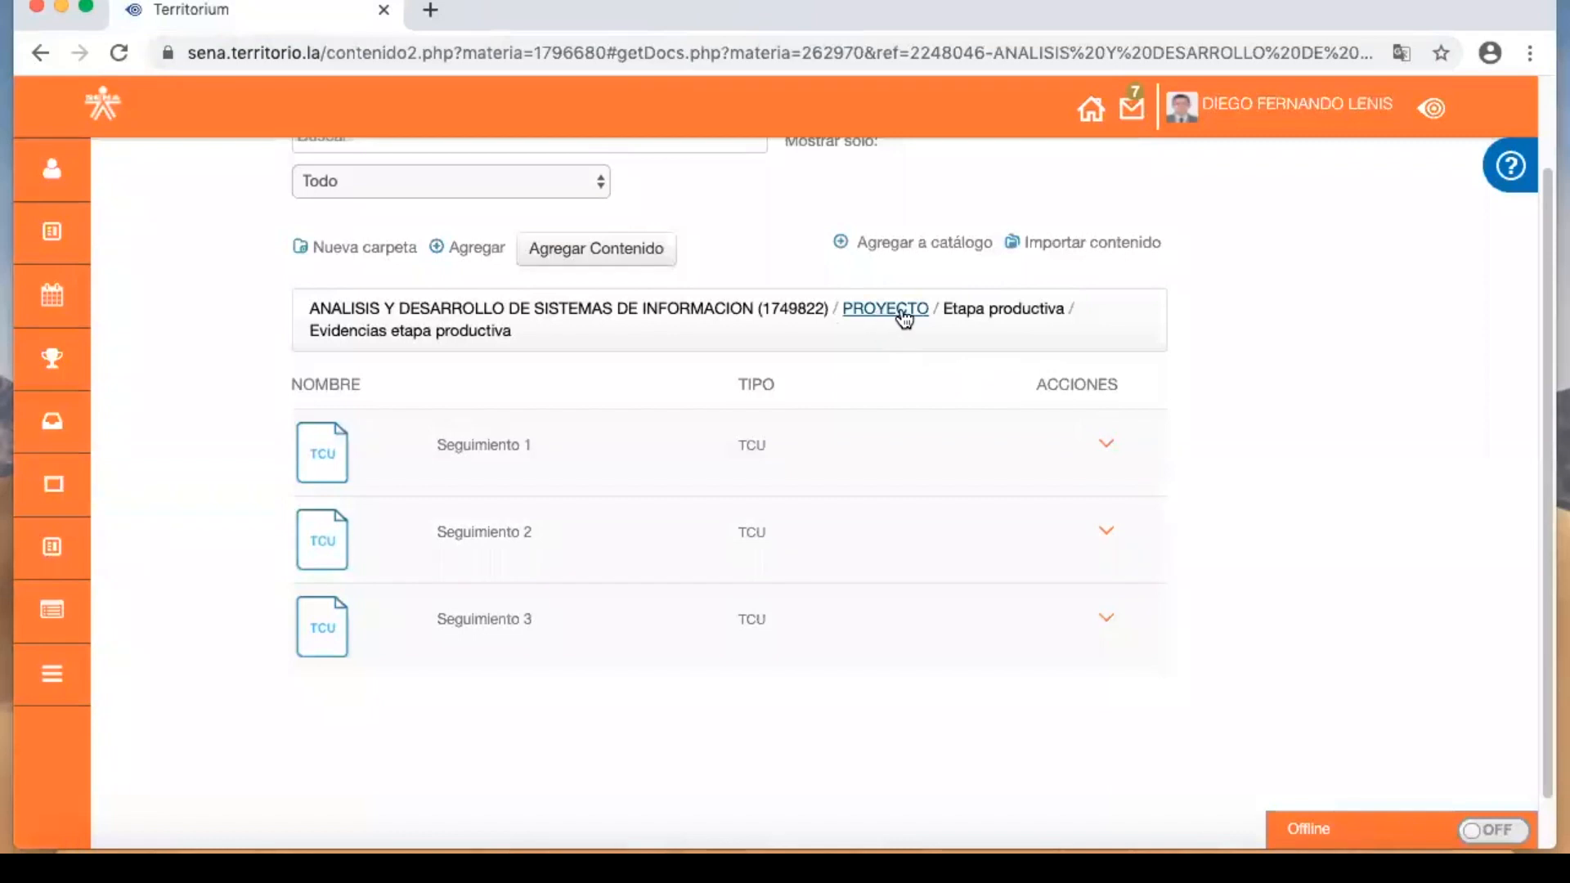
left_click(963, 318)
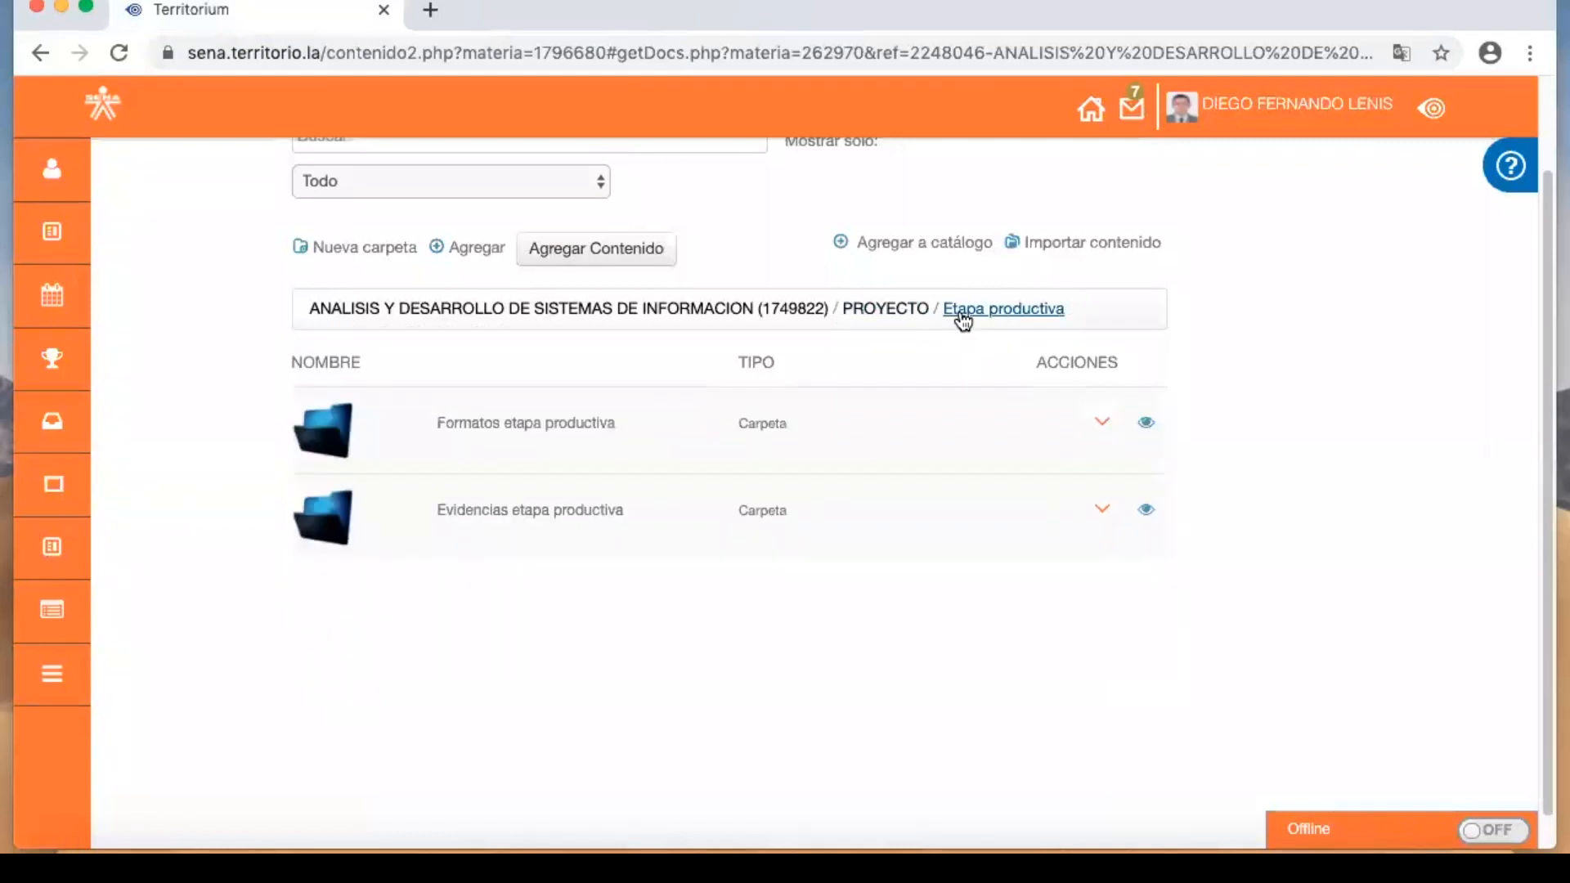